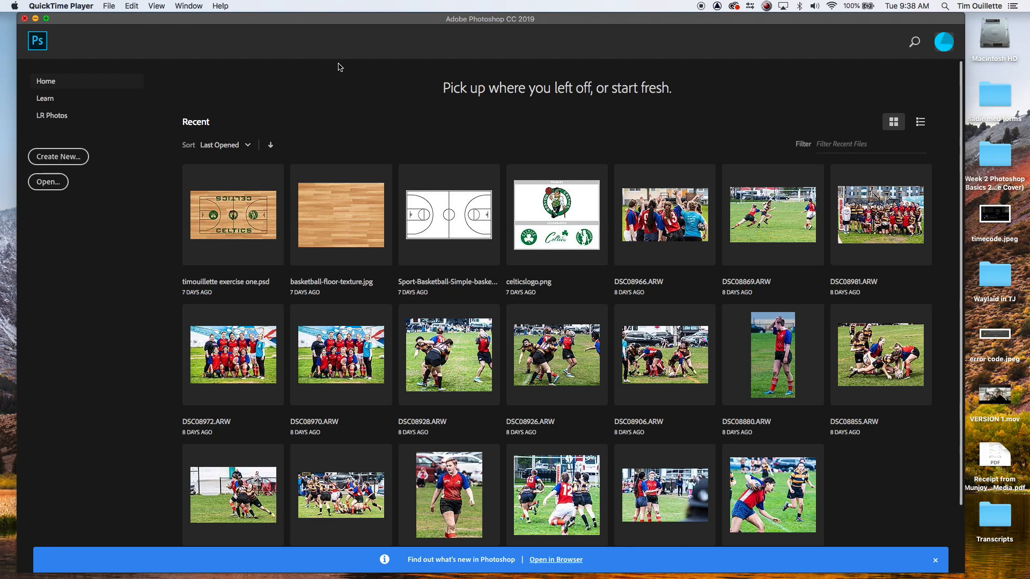
Step: Open statue.jpg, water.jpg and NatGeoorgincal.jpg together from the Module 3 files folder
{"action": "left_click", "coordinate": [339, 67]}
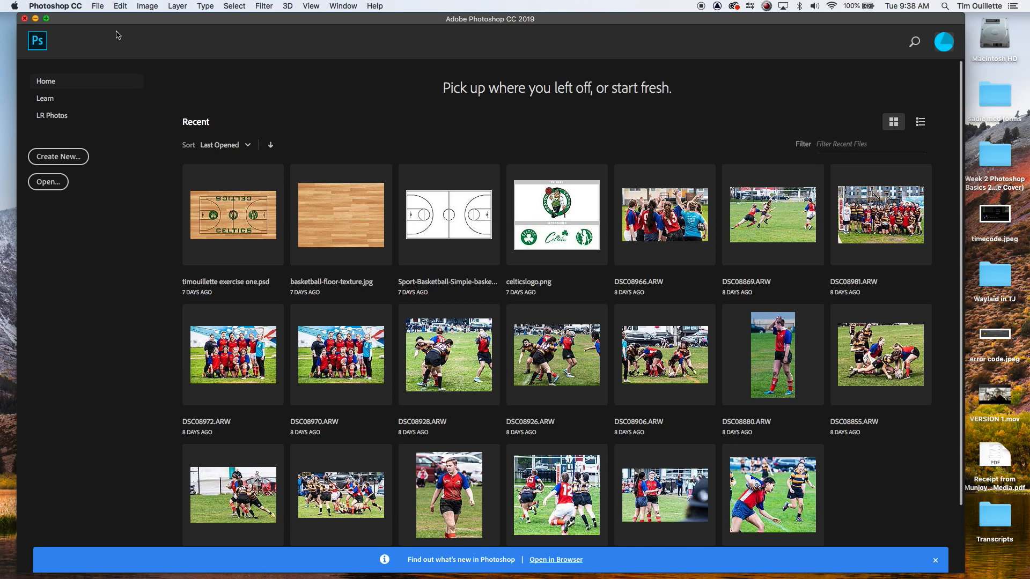
{"action": "left_click", "coordinate": [99, 7]}
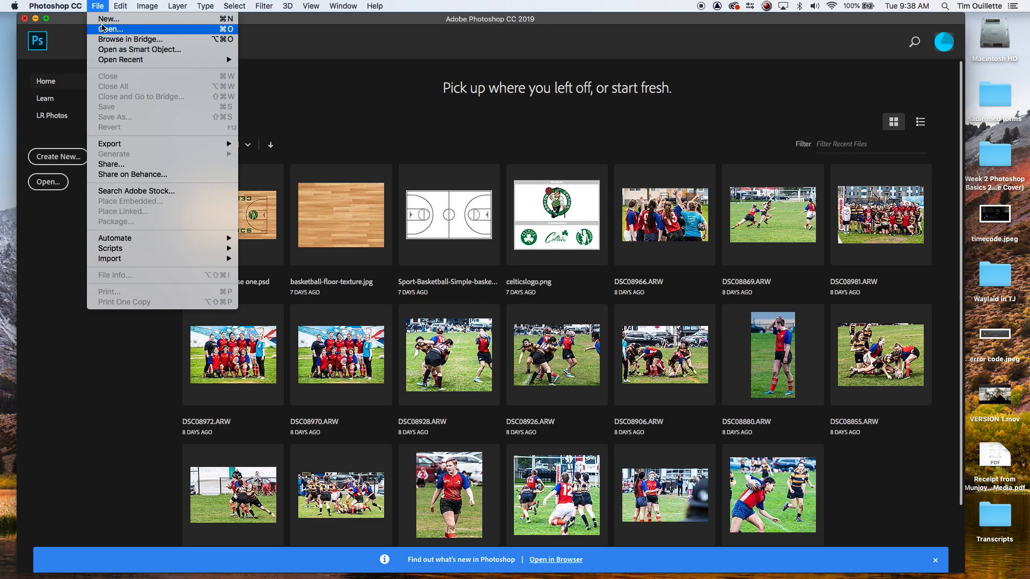
{"action": "left_click", "coordinate": [103, 28]}
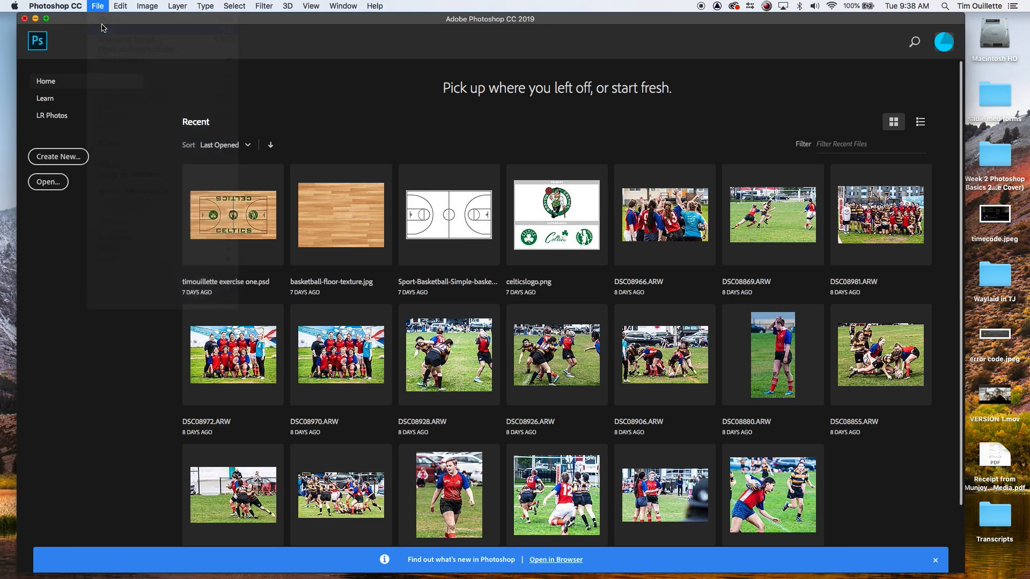
{"action": "double_click", "coordinate": [451, 137]}
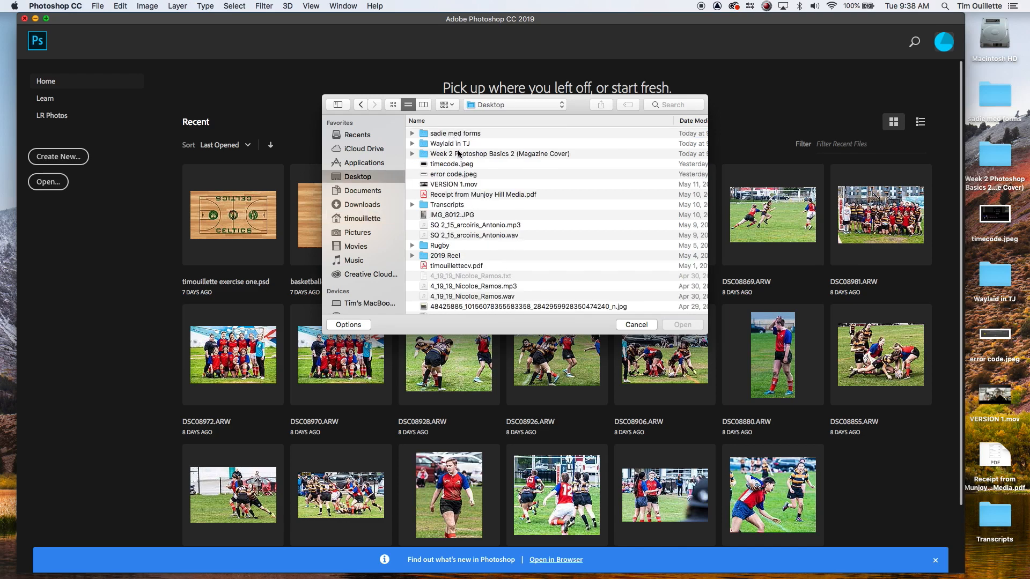
{"action": "scroll", "coordinate": [457, 142], "scroll_direction": "down", "scroll_amount": 1}
{"action": "left_click", "coordinate": [459, 151]}
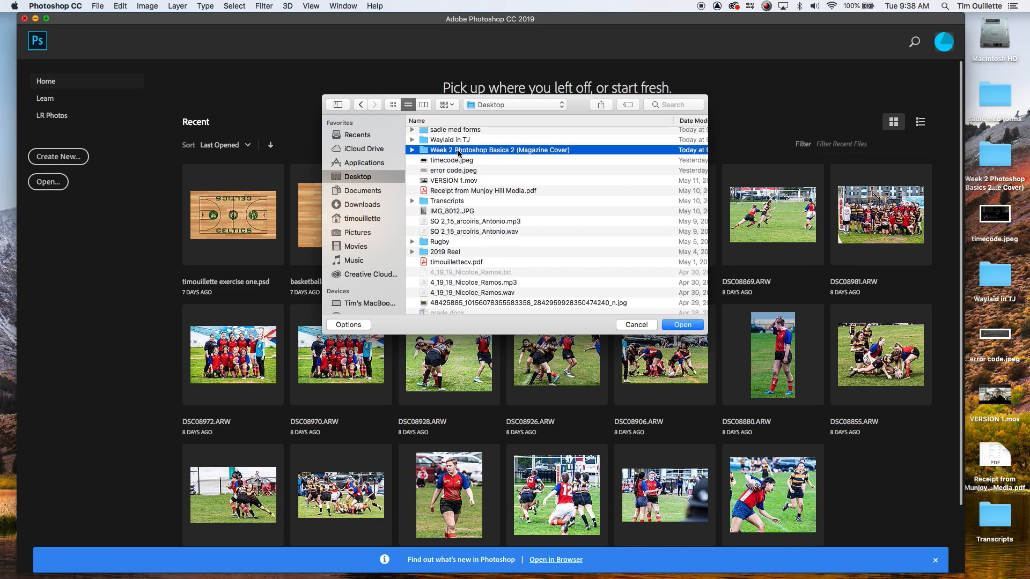
{"action": "double_click", "coordinate": [458, 152]}
{"action": "left_click", "coordinate": [447, 138]}
{"action": "double_click", "coordinate": [447, 138]}
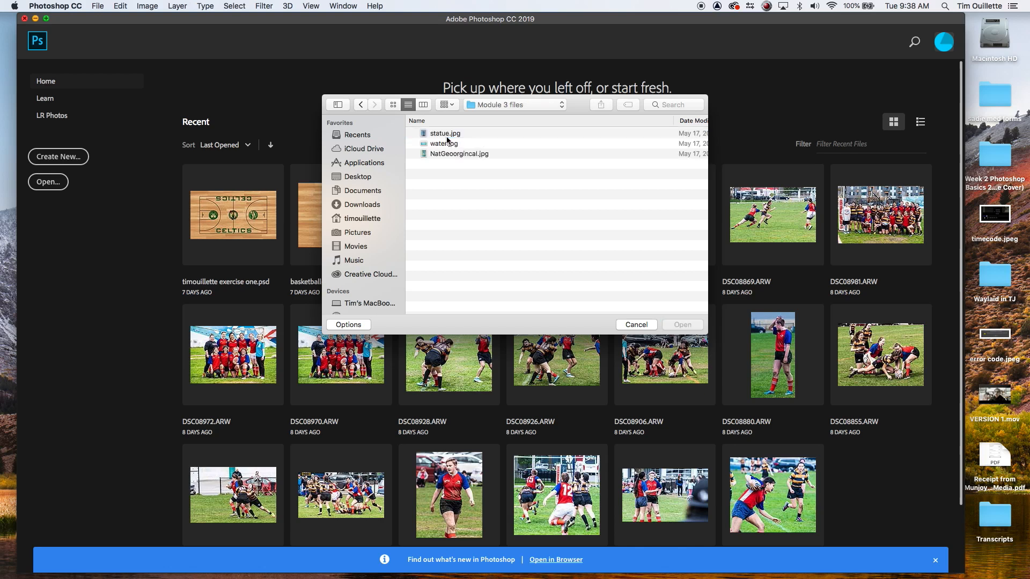
{"action": "left_click", "coordinate": [447, 135]}
{"action": "left_click", "coordinate": [448, 154], "text": "shift"}
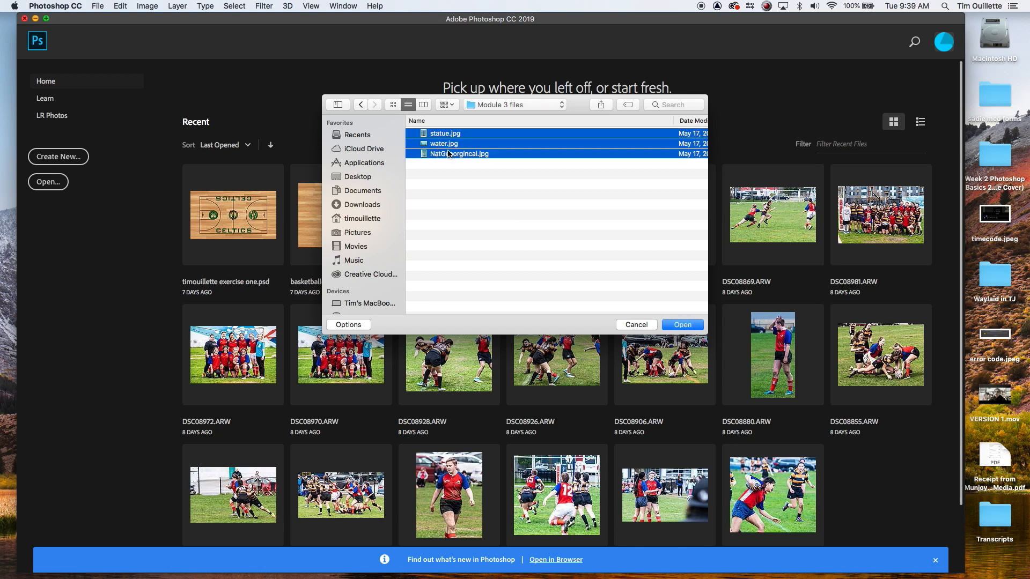
{"action": "left_click", "coordinate": [683, 325]}
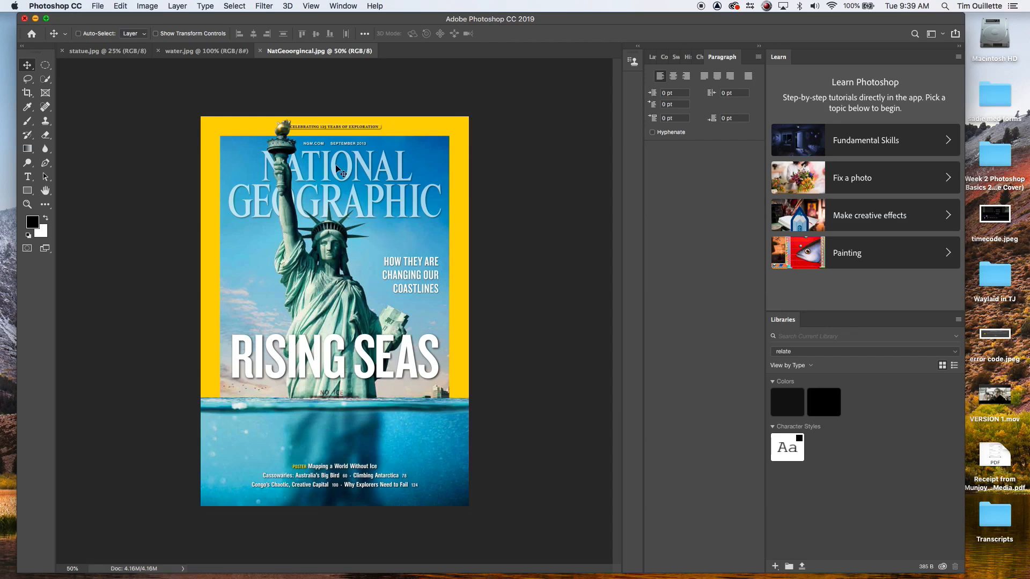
Step: Look through each of the three opened images in turn
{"action": "left_click", "coordinate": [100, 52]}
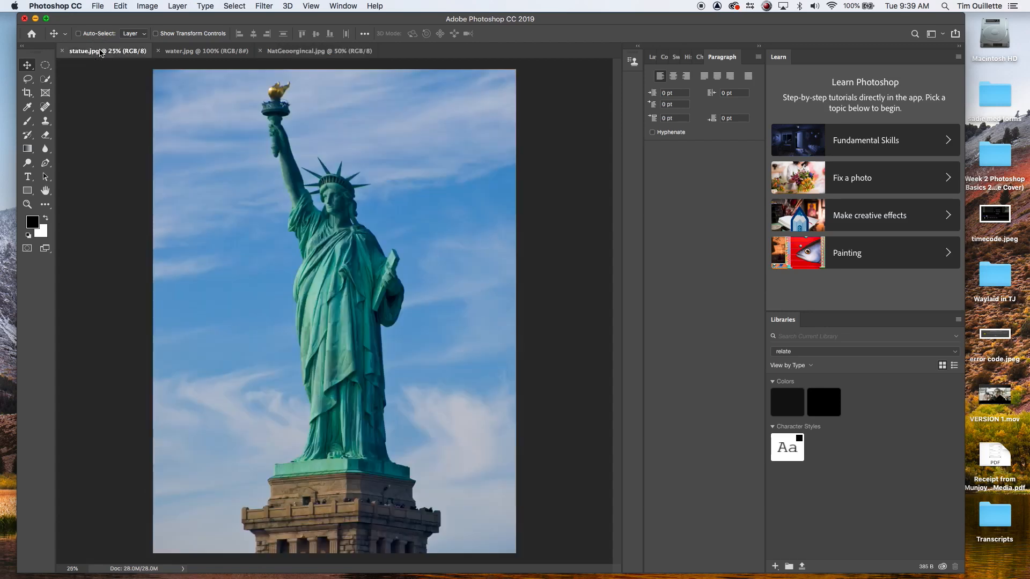
{"action": "left_click", "coordinate": [200, 52]}
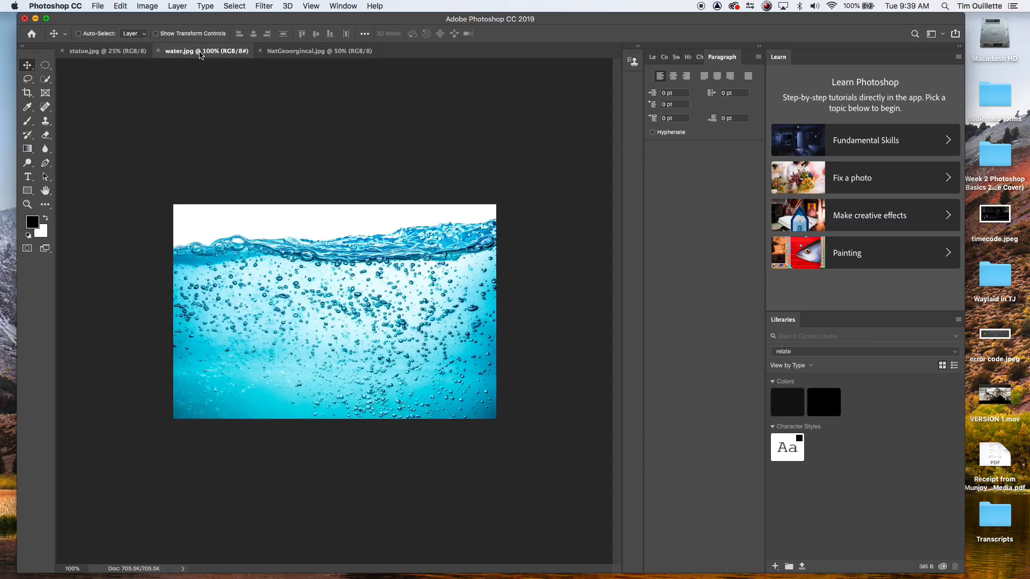
{"action": "left_click", "coordinate": [290, 53]}
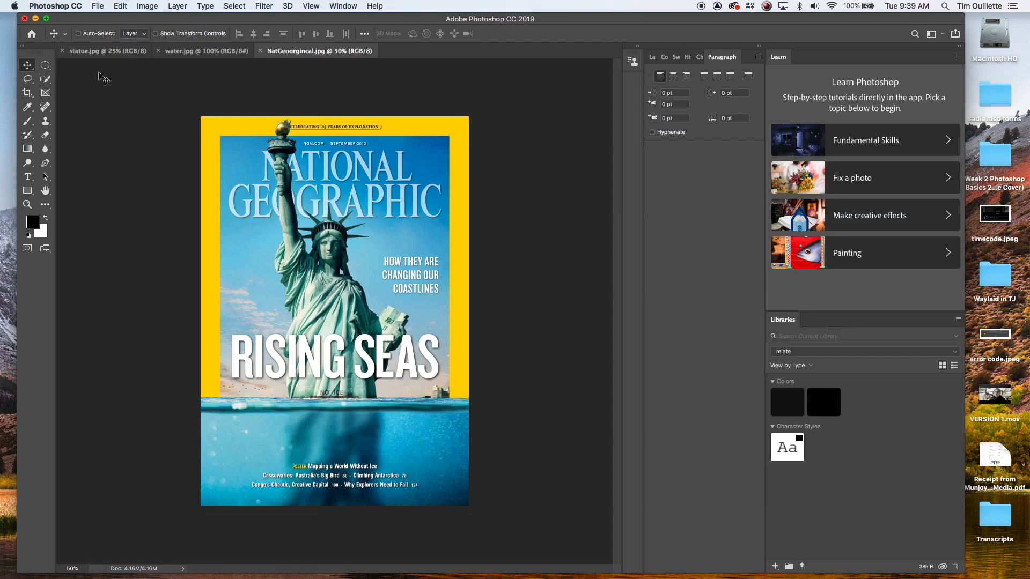
{"action": "left_click", "coordinate": [100, 54]}
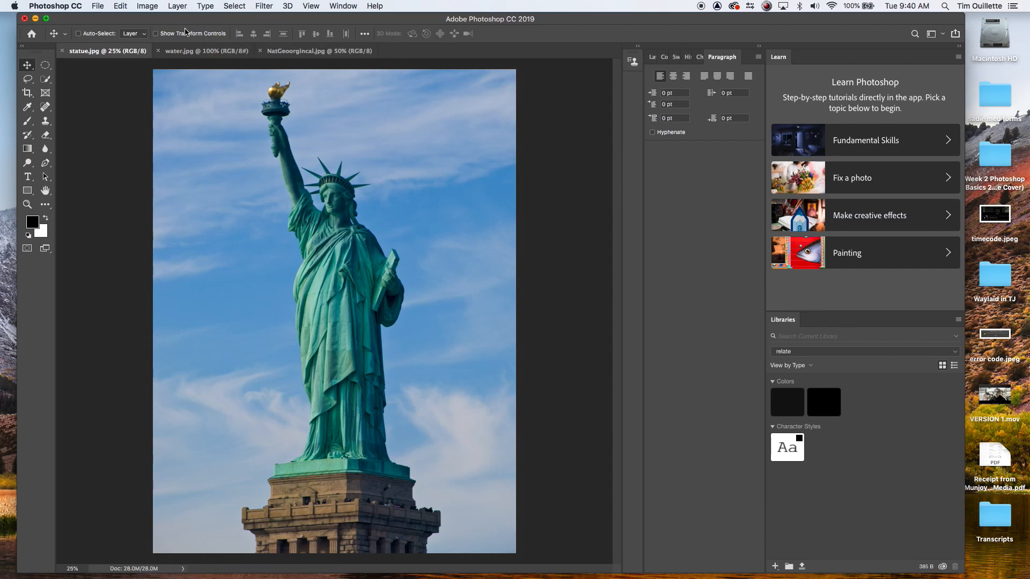
Step: Start a new document from the Letter print preset with the resolution set to 72 pixels/inch
{"action": "left_click", "coordinate": [99, 6]}
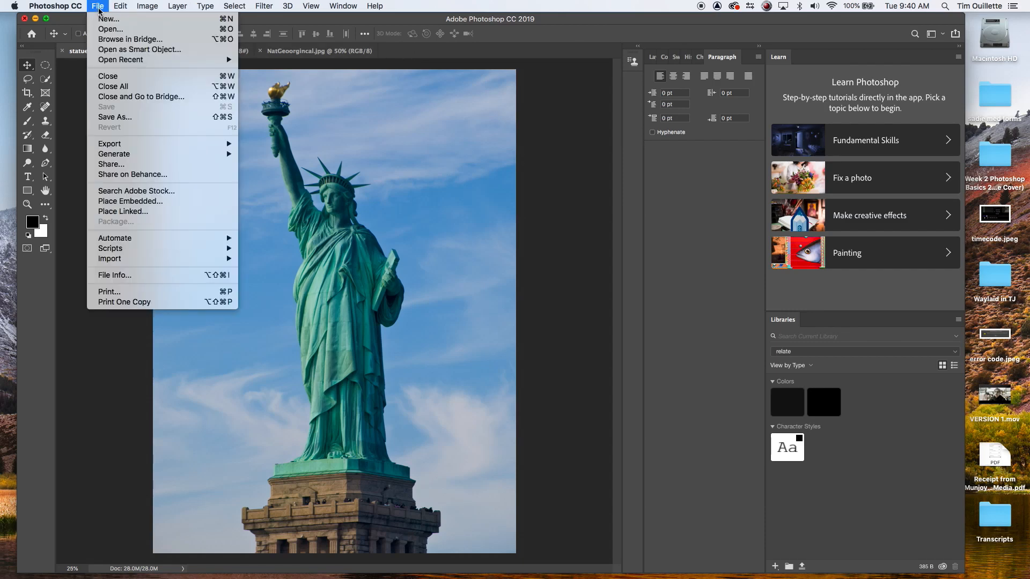
{"action": "left_click", "coordinate": [107, 19]}
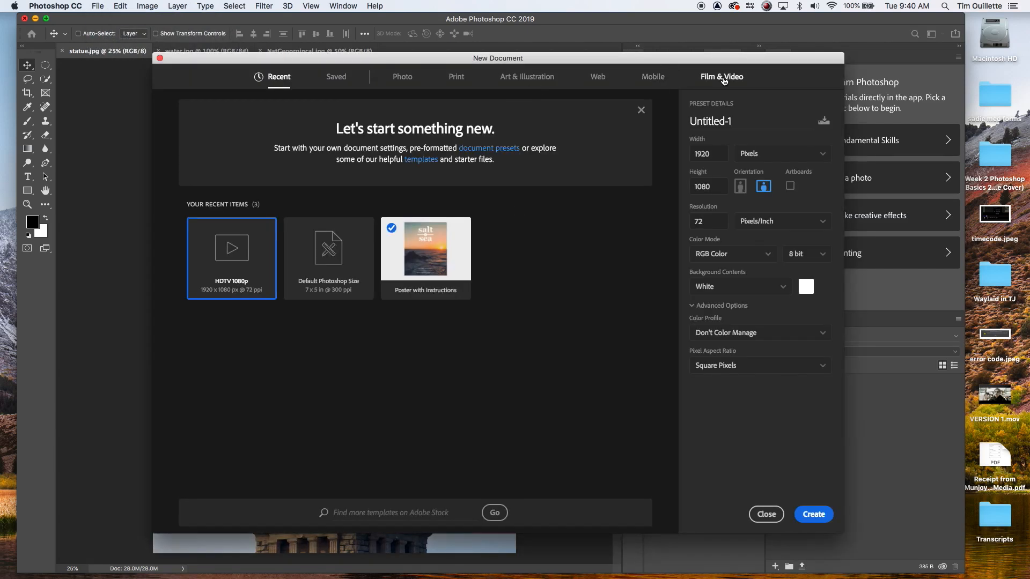
{"action": "left_click", "coordinate": [456, 77]}
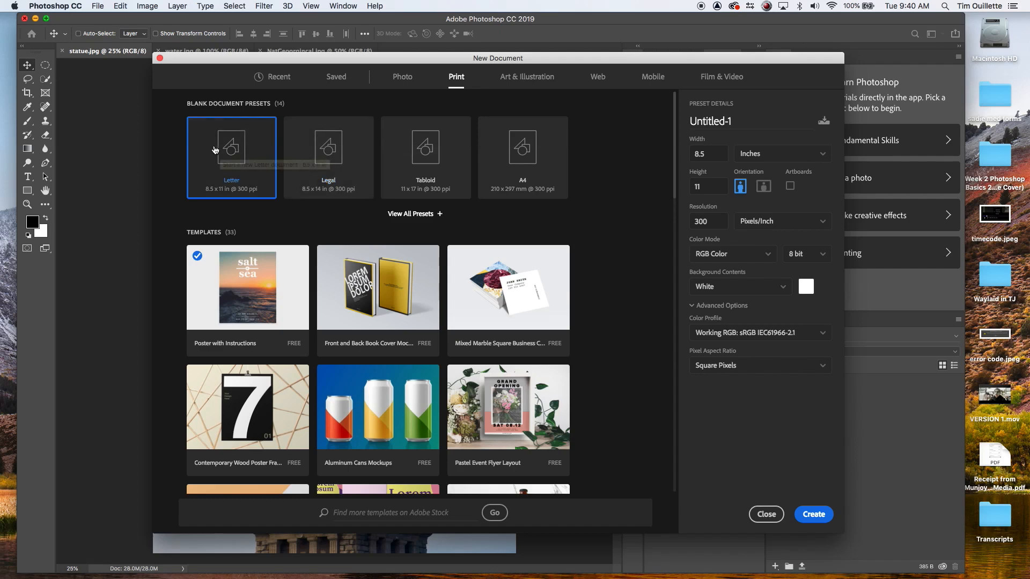
{"action": "left_click", "coordinate": [239, 143]}
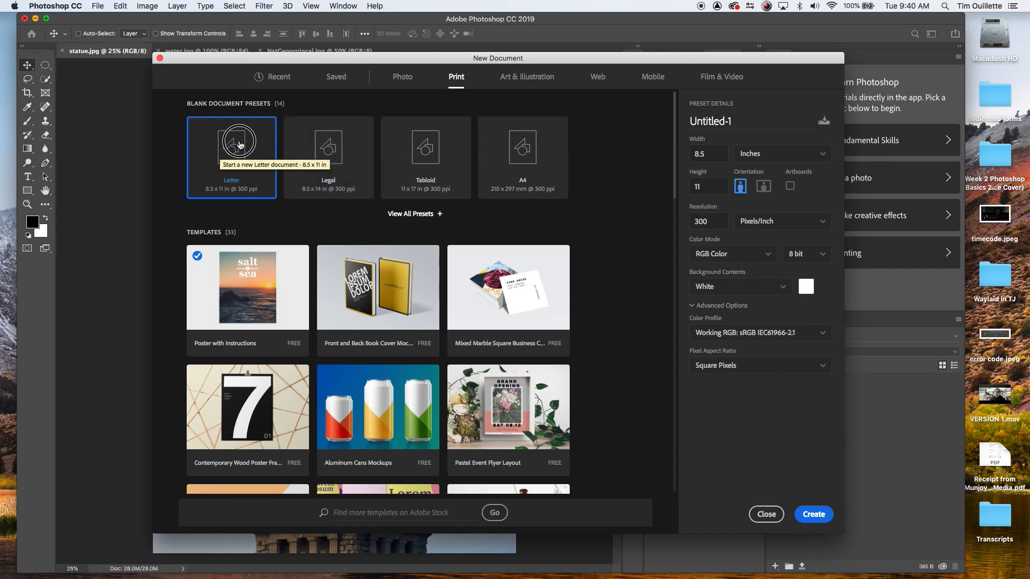
{"action": "double_click", "coordinate": [711, 221]}
{"action": "type", "text": "72"}
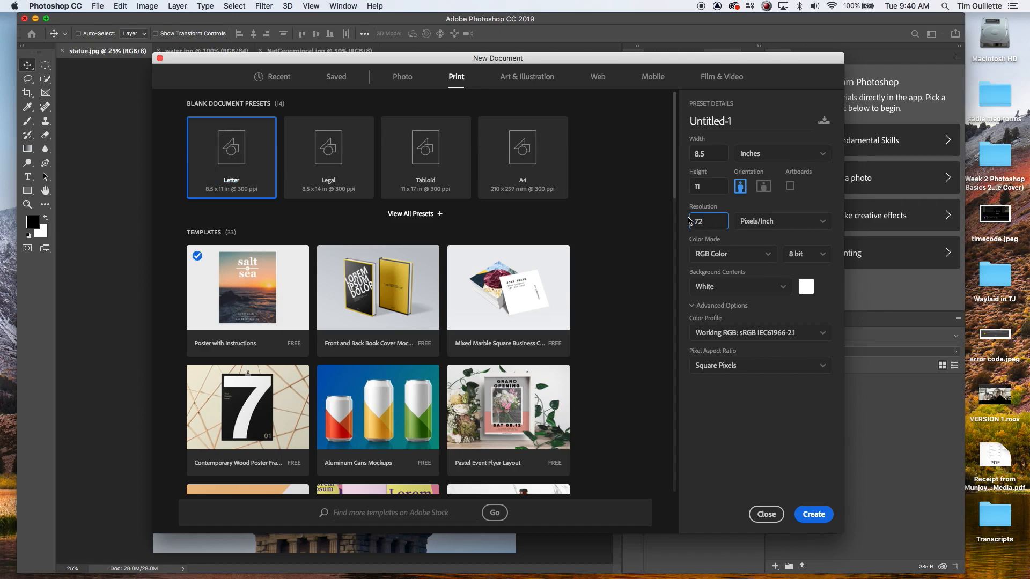
{"action": "left_click_drag", "start_coordinate": [711, 221], "coordinate": [685, 224]}
{"action": "left_click", "coordinate": [243, 159]}
Step: Name the document with your full name followed by 'magazine cover' and create it
{"action": "left_click", "coordinate": [727, 121]}
{"action": "type", "text": "Tim Ouillette magazine cover"}
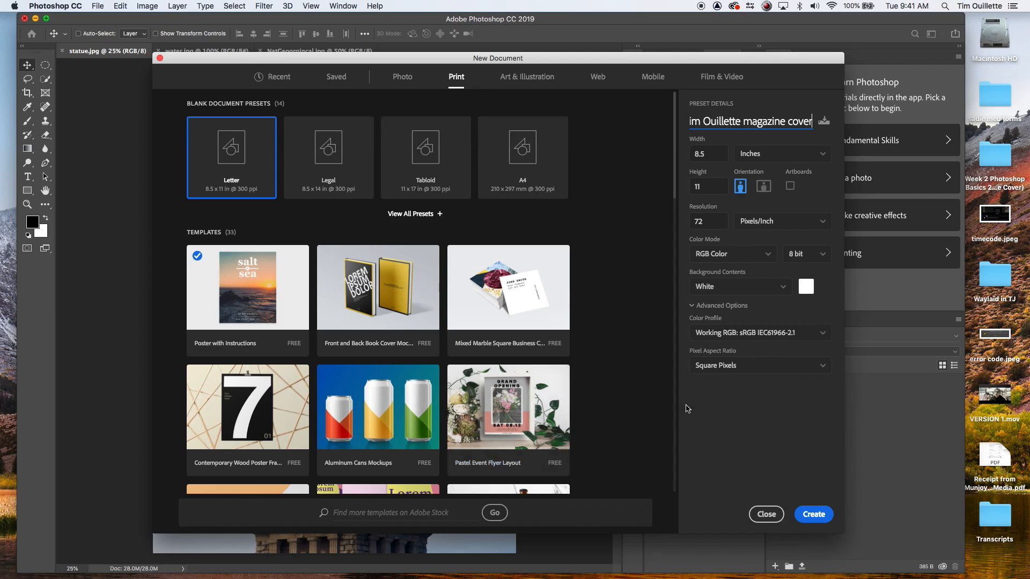
{"action": "left_click", "coordinate": [810, 519]}
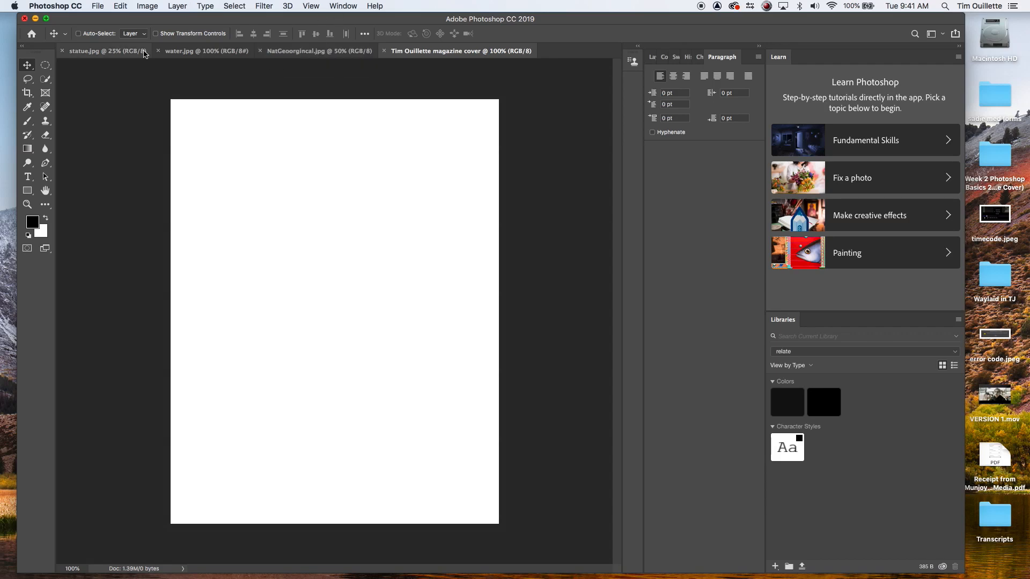
Step: In the statue image, unlock the background layer so it becomes a regular editable layer
{"action": "left_click", "coordinate": [106, 51]}
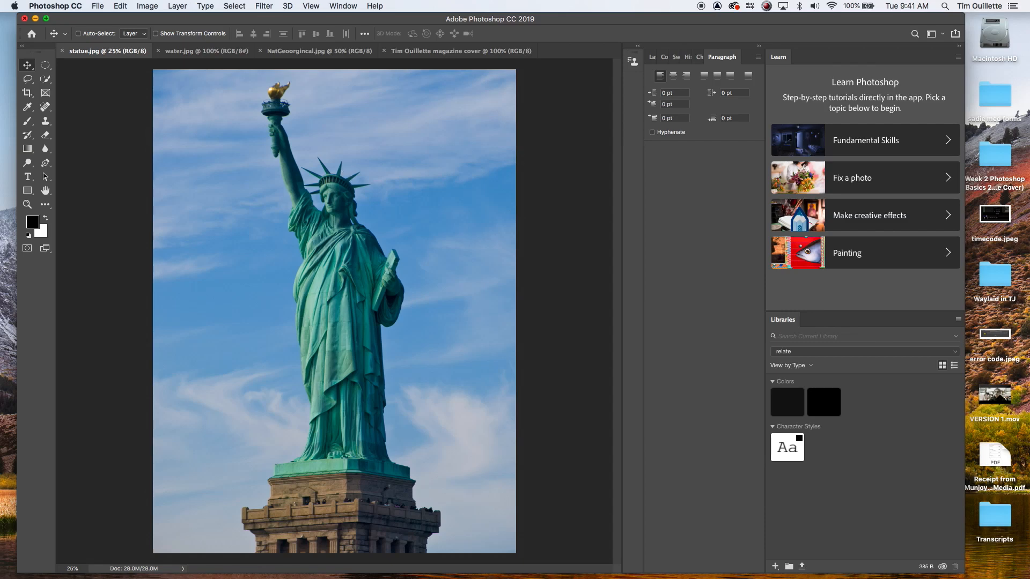
{"action": "left_click", "coordinate": [655, 57]}
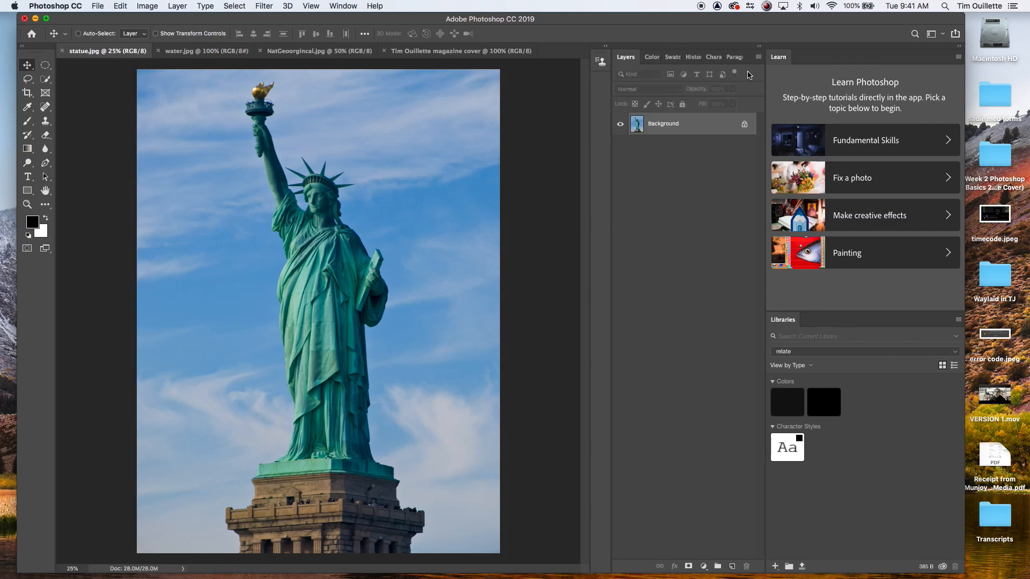
{"action": "left_click", "coordinate": [744, 126]}
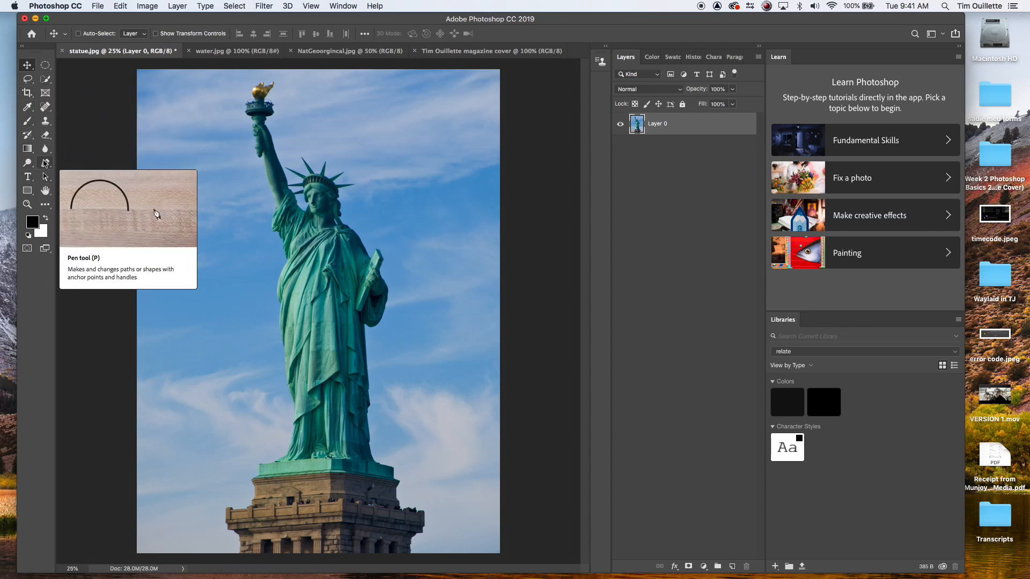
Step: Add a layer mask to the statue layer and make the mask the active target
{"action": "left_click", "coordinate": [45, 163]}
{"action": "left_click", "coordinate": [66, 162]}
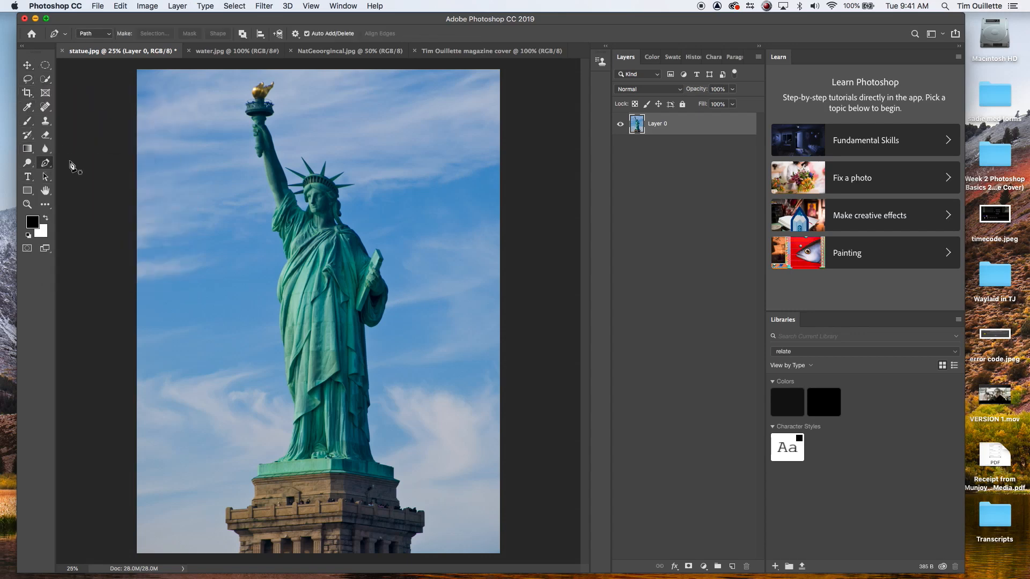
{"action": "left_click", "coordinate": [688, 568]}
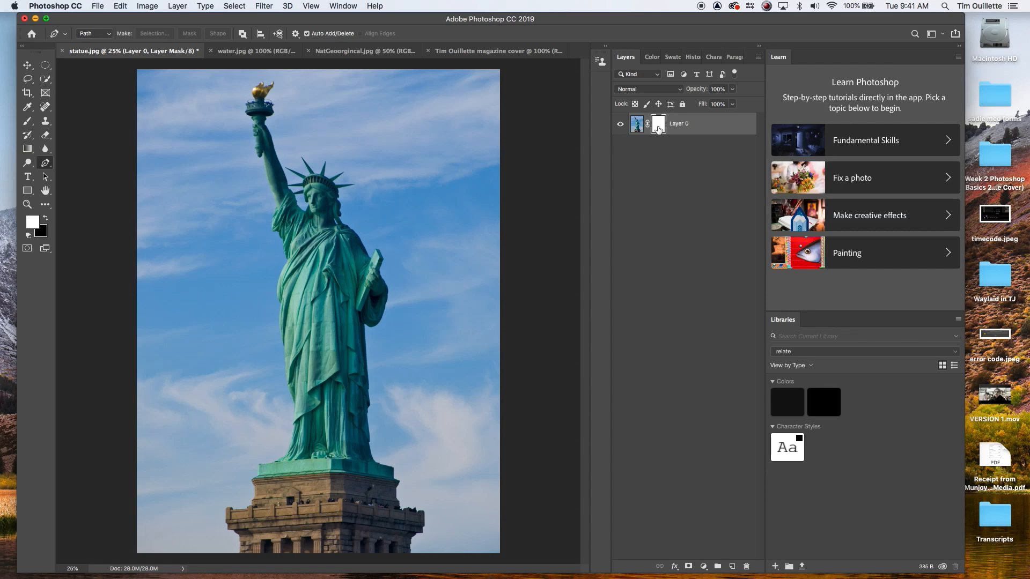
{"action": "left_click", "coordinate": [637, 125]}
{"action": "left_click", "coordinate": [658, 128]}
Step: Choose the Brush tool with a soft round brush about 63 px in size
{"action": "left_click", "coordinate": [28, 121]}
{"action": "left_click", "coordinate": [54, 118]}
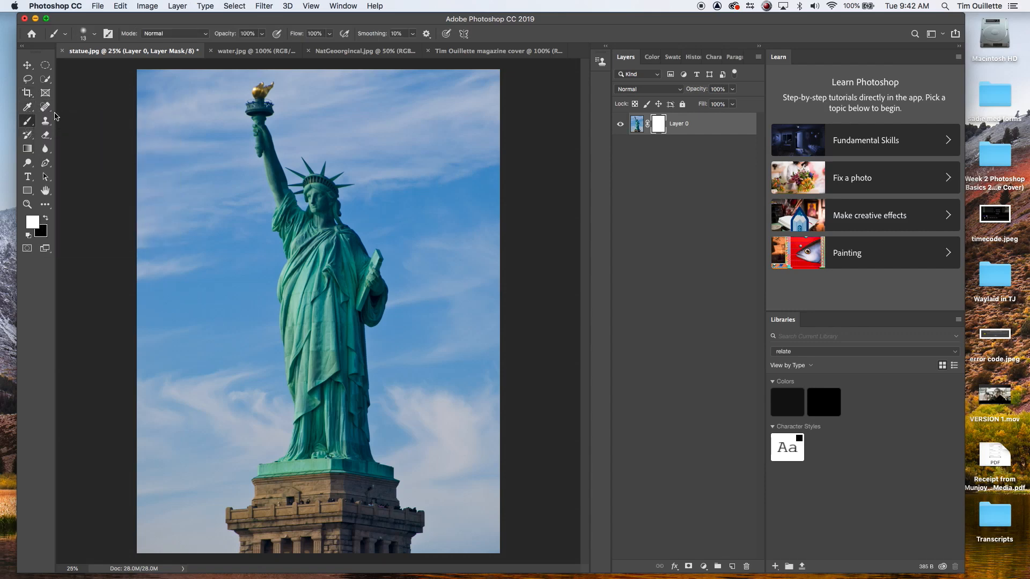
{"action": "left_click", "coordinate": [90, 35]}
{"action": "left_click_drag", "start_coordinate": [88, 68], "coordinate": [111, 68]}
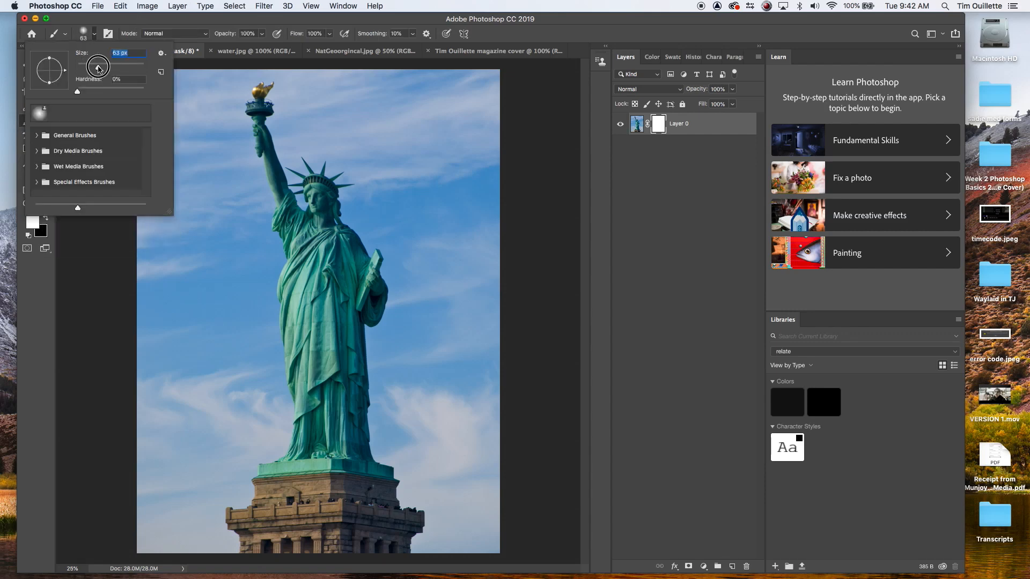
{"action": "left_click", "coordinate": [29, 325]}
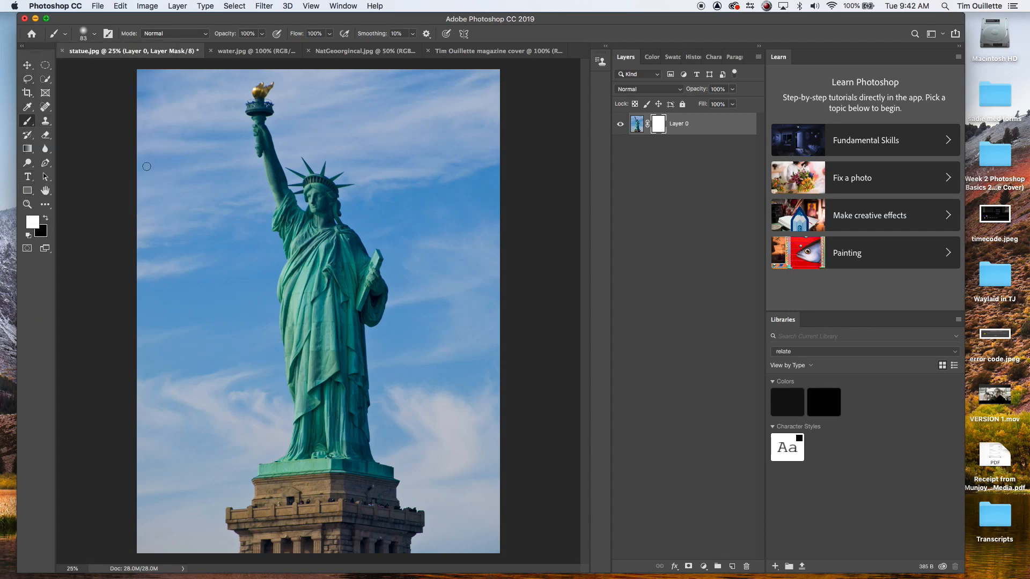
Step: Set the foreground colour to ffffff and the background colour to 000000
{"action": "left_click", "coordinate": [34, 224]}
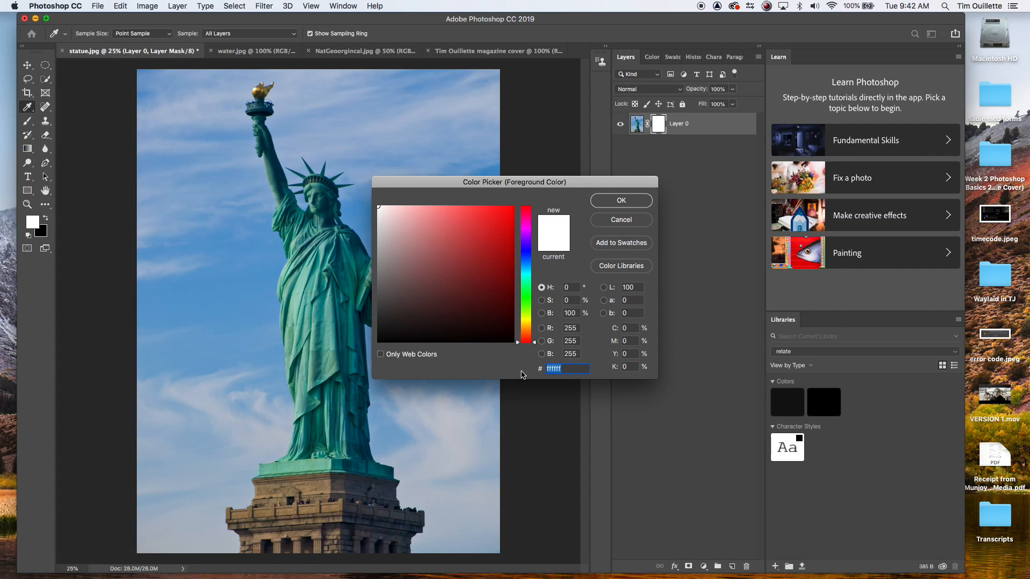
{"action": "type", "text": "ffffff"}
{"action": "left_click", "coordinate": [620, 203]}
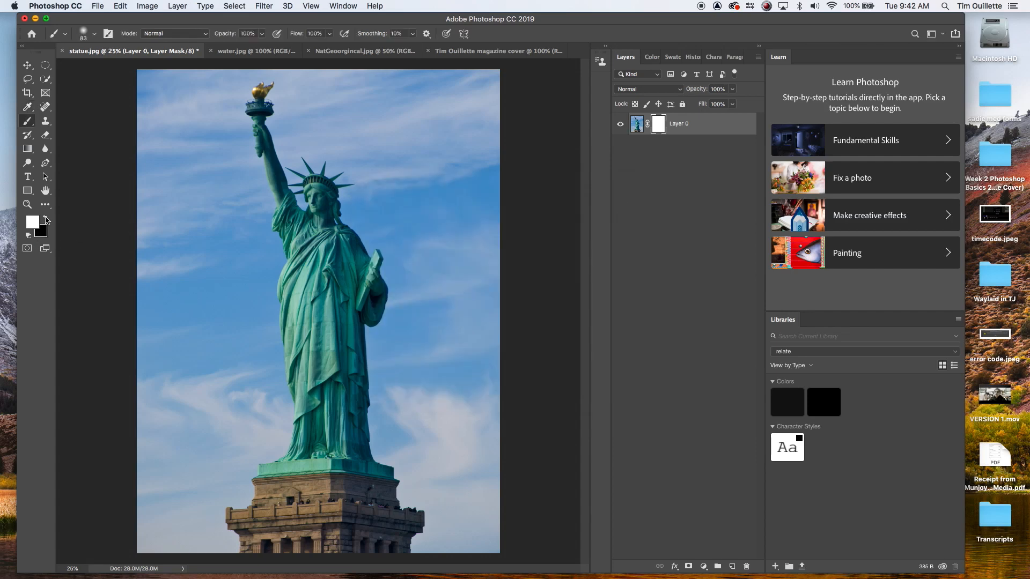
{"action": "left_click", "coordinate": [39, 234]}
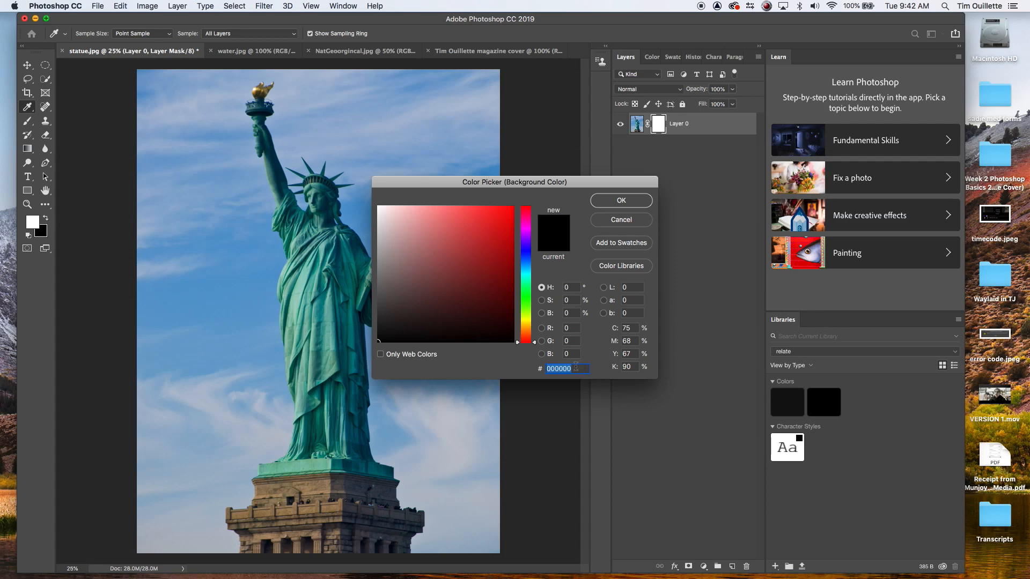
{"action": "type", "text": "0"}
{"action": "left_click", "coordinate": [619, 201]}
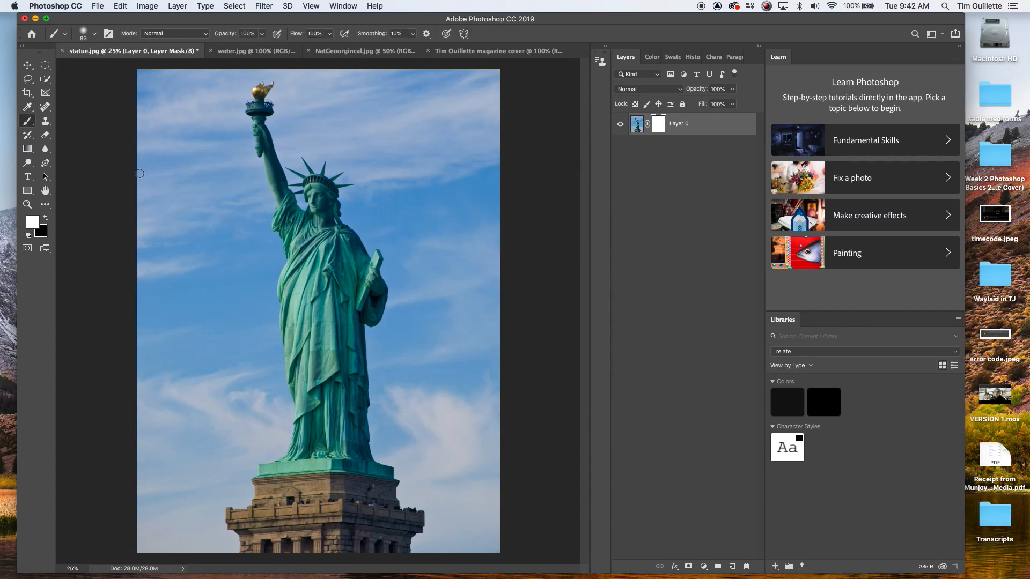
Step: Enlarge the brush to 150 px, swap to black and paint over the statue's middle on the mask
{"action": "left_click", "coordinate": [85, 35]}
{"action": "left_click_drag", "start_coordinate": [105, 65], "coordinate": [121, 66]}
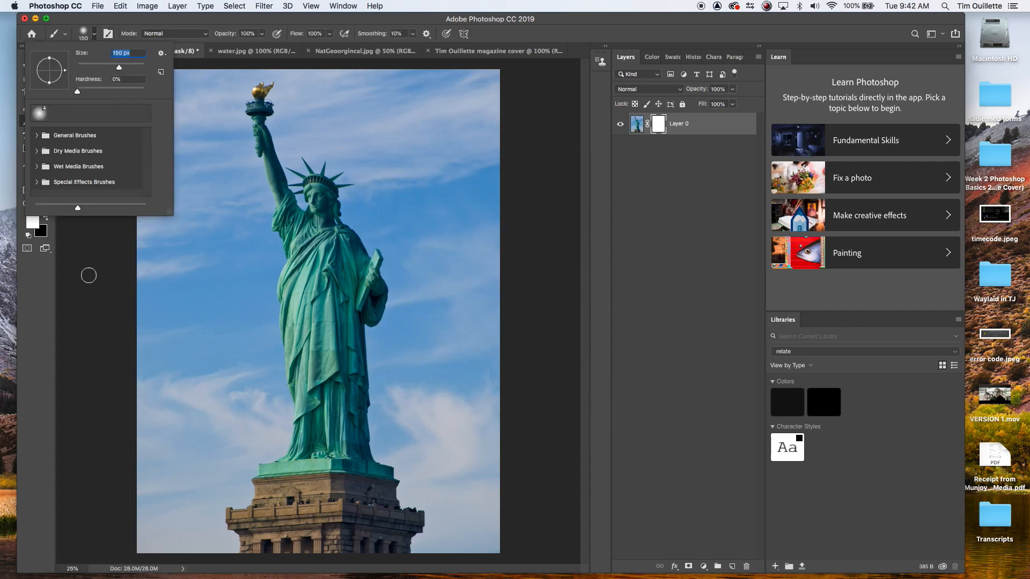
{"action": "left_click", "coordinate": [222, 266]}
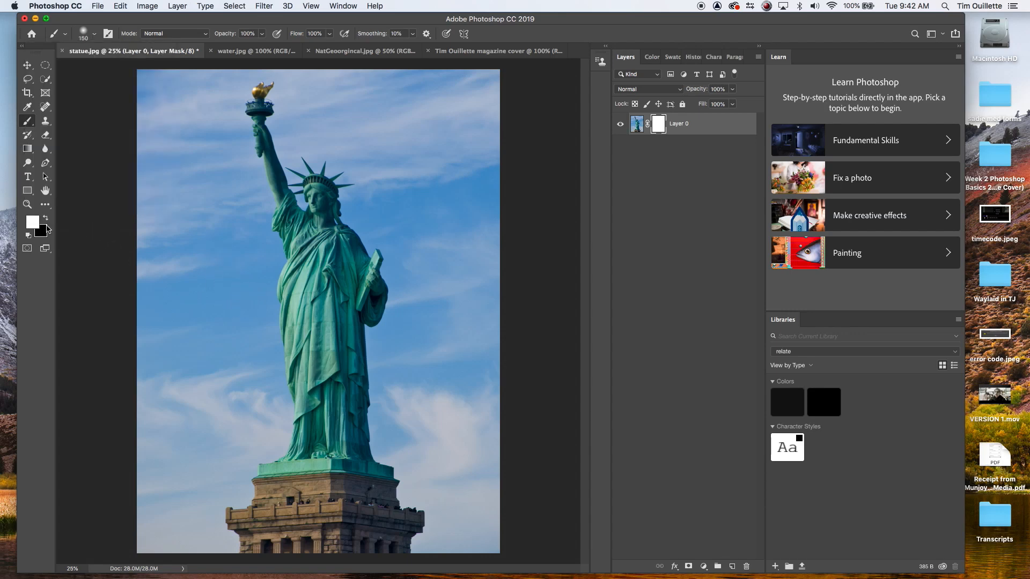
{"action": "left_click", "coordinate": [46, 218]}
{"action": "mouse_move", "coordinate": [295, 229]}
{"action": "left_mouse_down"}
{"action": "mouse_move", "coordinate": [364, 235]}
{"action": "mouse_move", "coordinate": [261, 235]}
{"action": "mouse_move", "coordinate": [419, 251]}
{"action": "mouse_move", "coordinate": [278, 260]}
{"action": "mouse_move", "coordinate": [370, 270]}
{"action": "mouse_move", "coordinate": [300, 270]}
{"action": "mouse_move", "coordinate": [320, 262]}
{"action": "mouse_move", "coordinate": [251, 292]}
{"action": "mouse_move", "coordinate": [353, 311]}
{"action": "mouse_move", "coordinate": [328, 329]}
{"action": "mouse_move", "coordinate": [351, 325]}
{"action": "mouse_move", "coordinate": [382, 352]}
{"action": "mouse_move", "coordinate": [283, 322]}
{"action": "mouse_move", "coordinate": [311, 314]}
{"action": "left_mouse_up"}
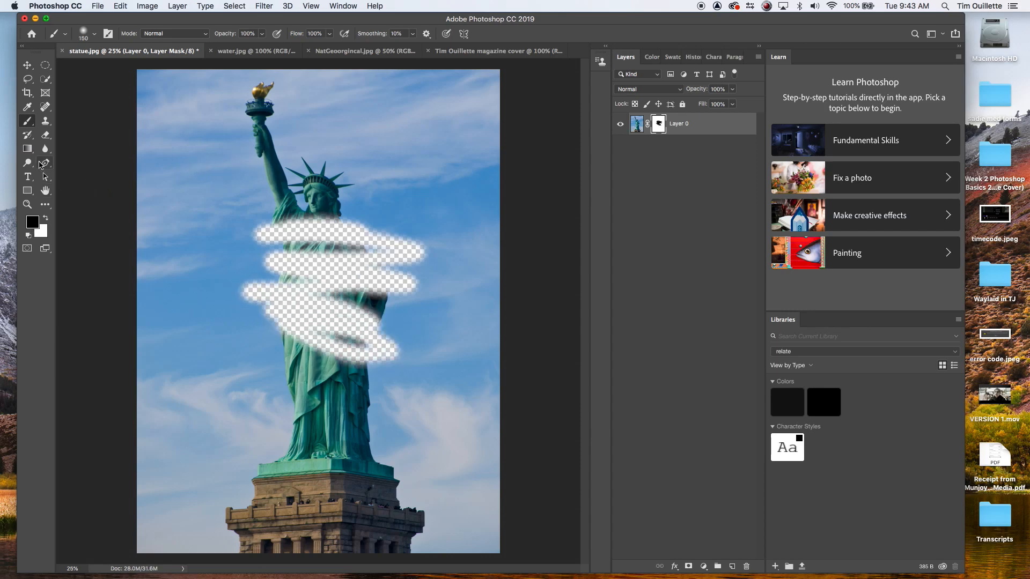
Step: Swap to white and paint over the same area of the mask to restore it
{"action": "left_click", "coordinate": [46, 220]}
{"action": "mouse_move", "coordinate": [266, 217]}
{"action": "left_mouse_down"}
{"action": "mouse_move", "coordinate": [349, 237]}
{"action": "mouse_move", "coordinate": [318, 239]}
{"action": "mouse_move", "coordinate": [356, 226]}
{"action": "mouse_move", "coordinate": [273, 222]}
{"action": "mouse_move", "coordinate": [326, 254]}
{"action": "mouse_move", "coordinate": [287, 265]}
{"action": "mouse_move", "coordinate": [289, 186]}
{"action": "mouse_move", "coordinate": [270, 293]}
{"action": "mouse_move", "coordinate": [259, 242]}
{"action": "mouse_move", "coordinate": [266, 349]}
{"action": "mouse_move", "coordinate": [246, 293]}
{"action": "mouse_move", "coordinate": [250, 309]}
{"action": "mouse_move", "coordinate": [284, 278]}
{"action": "mouse_move", "coordinate": [279, 298]}
{"action": "mouse_move", "coordinate": [267, 291]}
{"action": "mouse_move", "coordinate": [271, 332]}
{"action": "mouse_move", "coordinate": [258, 239]}
{"action": "mouse_move", "coordinate": [249, 314]}
{"action": "mouse_move", "coordinate": [254, 269]}
{"action": "mouse_move", "coordinate": [251, 313]}
{"action": "mouse_move", "coordinate": [302, 300]}
{"action": "mouse_move", "coordinate": [302, 341]}
{"action": "mouse_move", "coordinate": [301, 269]}
{"action": "mouse_move", "coordinate": [303, 291]}
{"action": "mouse_move", "coordinate": [320, 240]}
{"action": "mouse_move", "coordinate": [282, 314]}
{"action": "mouse_move", "coordinate": [293, 288]}
{"action": "mouse_move", "coordinate": [322, 300]}
{"action": "mouse_move", "coordinate": [332, 319]}
{"action": "mouse_move", "coordinate": [311, 373]}
{"action": "mouse_move", "coordinate": [320, 318]}
{"action": "mouse_move", "coordinate": [313, 387]}
{"action": "mouse_move", "coordinate": [339, 235]}
{"action": "mouse_move", "coordinate": [320, 345]}
{"action": "mouse_move", "coordinate": [328, 250]}
{"action": "mouse_move", "coordinate": [309, 347]}
{"action": "mouse_move", "coordinate": [347, 384]}
{"action": "mouse_move", "coordinate": [334, 264]}
{"action": "mouse_move", "coordinate": [332, 309]}
{"action": "mouse_move", "coordinate": [351, 329]}
{"action": "mouse_move", "coordinate": [341, 192]}
{"action": "mouse_move", "coordinate": [370, 353]}
{"action": "mouse_move", "coordinate": [371, 255]}
{"action": "mouse_move", "coordinate": [354, 280]}
{"action": "mouse_move", "coordinate": [359, 240]}
{"action": "mouse_move", "coordinate": [362, 289]}
{"action": "mouse_move", "coordinate": [361, 274]}
{"action": "mouse_move", "coordinate": [387, 305]}
{"action": "mouse_move", "coordinate": [389, 280]}
{"action": "mouse_move", "coordinate": [379, 286]}
{"action": "mouse_move", "coordinate": [373, 270]}
{"action": "mouse_move", "coordinate": [381, 287]}
{"action": "mouse_move", "coordinate": [412, 286]}
{"action": "mouse_move", "coordinate": [406, 260]}
{"action": "mouse_move", "coordinate": [389, 293]}
{"action": "mouse_move", "coordinate": [391, 241]}
{"action": "mouse_move", "coordinate": [378, 309]}
{"action": "mouse_move", "coordinate": [382, 236]}
{"action": "mouse_move", "coordinate": [411, 279]}
{"action": "mouse_move", "coordinate": [390, 215]}
{"action": "mouse_move", "coordinate": [416, 261]}
{"action": "mouse_move", "coordinate": [416, 232]}
{"action": "mouse_move", "coordinate": [393, 345]}
{"action": "mouse_move", "coordinate": [389, 320]}
{"action": "mouse_move", "coordinate": [370, 359]}
{"action": "mouse_move", "coordinate": [342, 368]}
{"action": "mouse_move", "coordinate": [341, 272]}
{"action": "mouse_move", "coordinate": [365, 303]}
{"action": "mouse_move", "coordinate": [352, 261]}
{"action": "mouse_move", "coordinate": [370, 315]}
{"action": "mouse_move", "coordinate": [365, 321]}
{"action": "mouse_move", "coordinate": [359, 286]}
{"action": "mouse_move", "coordinate": [306, 233]}
{"action": "mouse_move", "coordinate": [327, 214]}
{"action": "mouse_move", "coordinate": [294, 214]}
{"action": "left_mouse_up"}
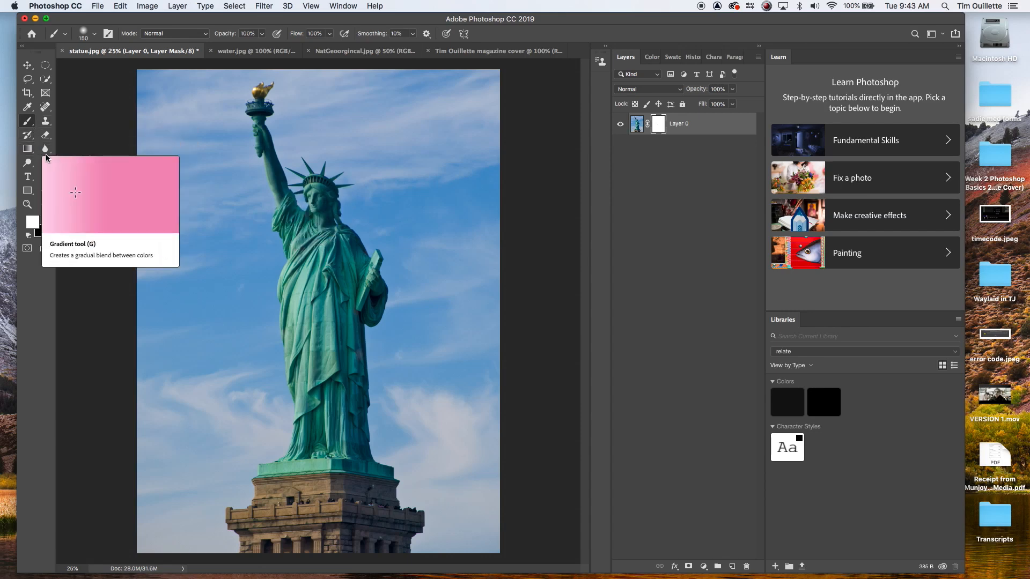
Step: Switch to the Pen tool to outline the statue
{"action": "left_click", "coordinate": [45, 163]}
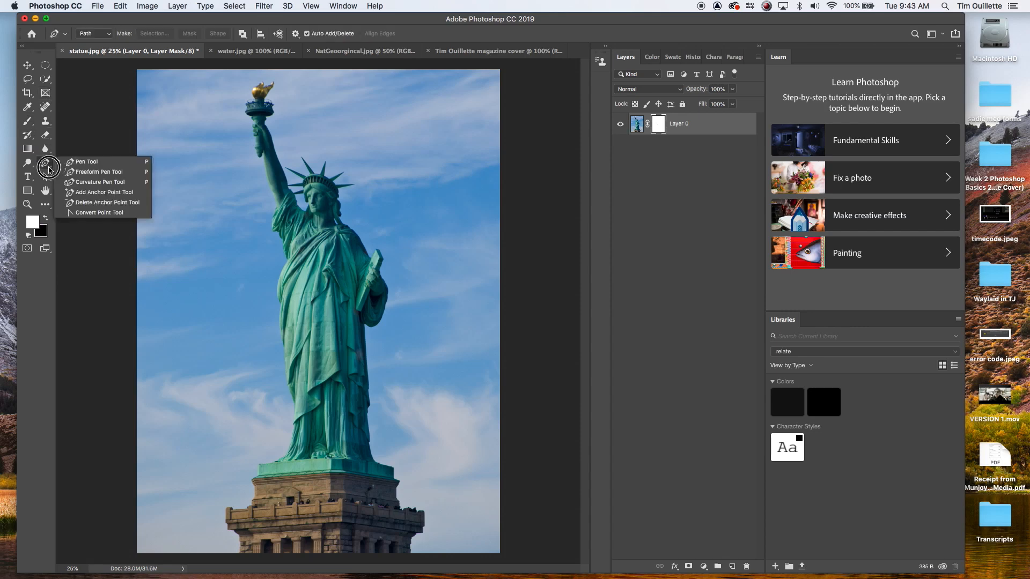
{"action": "left_click", "coordinate": [75, 158]}
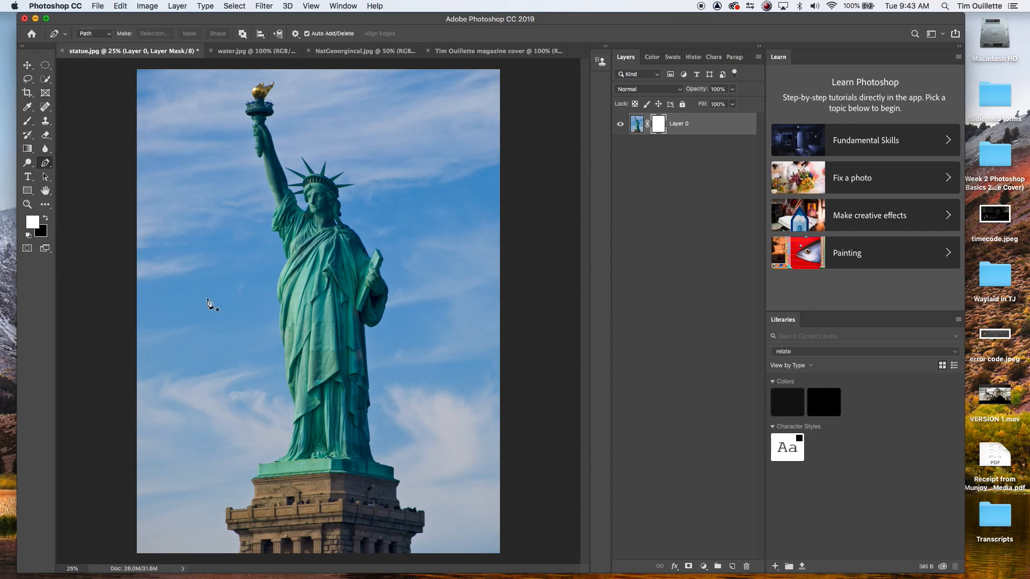
{"action": "key", "text": "super+plus"}
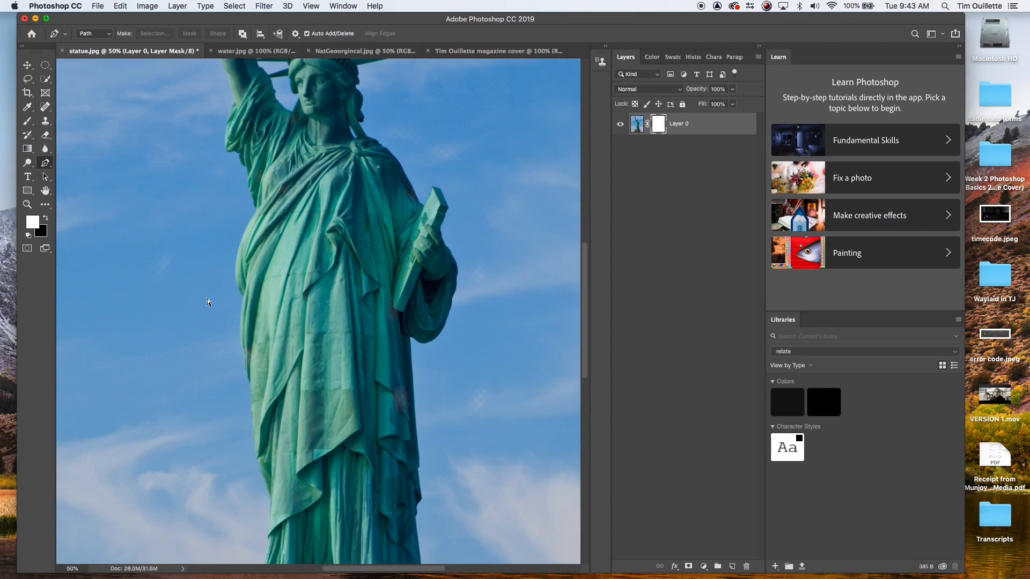
{"action": "key", "text": "super+plus"}
{"action": "key", "text": "super+minus"}
{"action": "scroll", "coordinate": [207, 298], "scroll_direction": "down", "scroll_amount": 10}
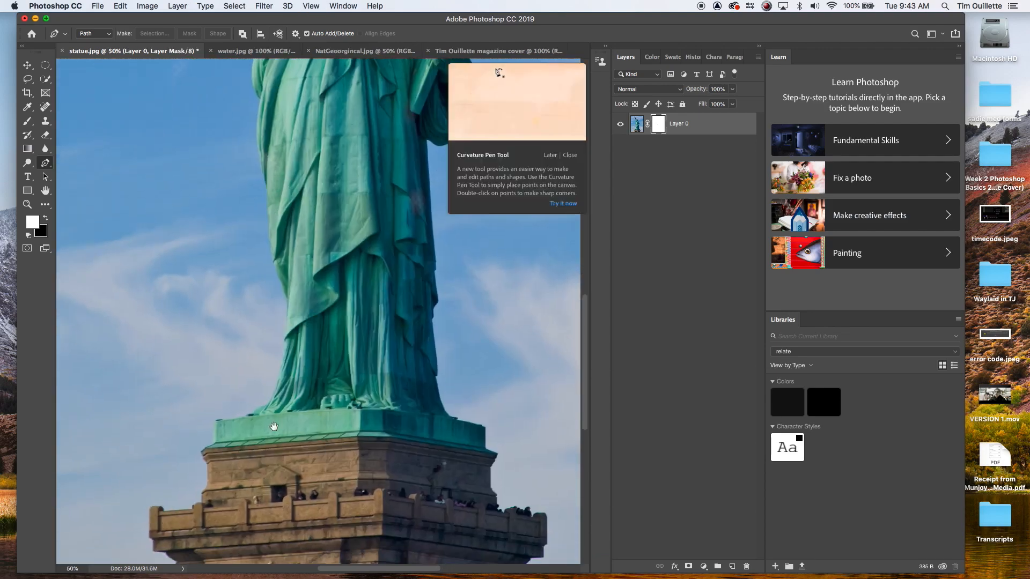
{"action": "scroll", "coordinate": [299, 330], "scroll_direction": "down", "scroll_amount": 5}
{"action": "scroll", "coordinate": [299, 330], "scroll_direction": "left", "scroll_amount": 4}
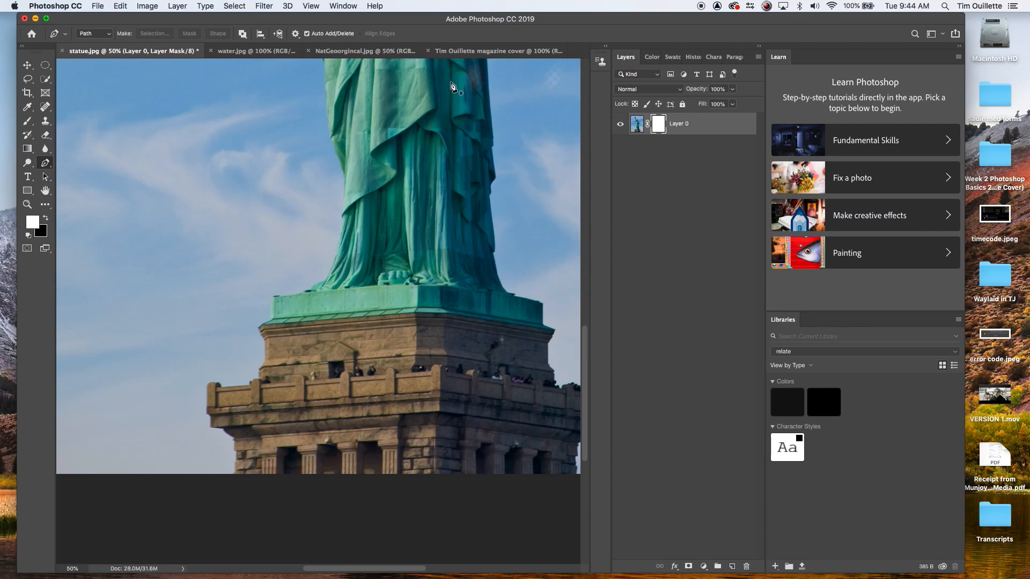
{"action": "left_click", "coordinate": [465, 52]}
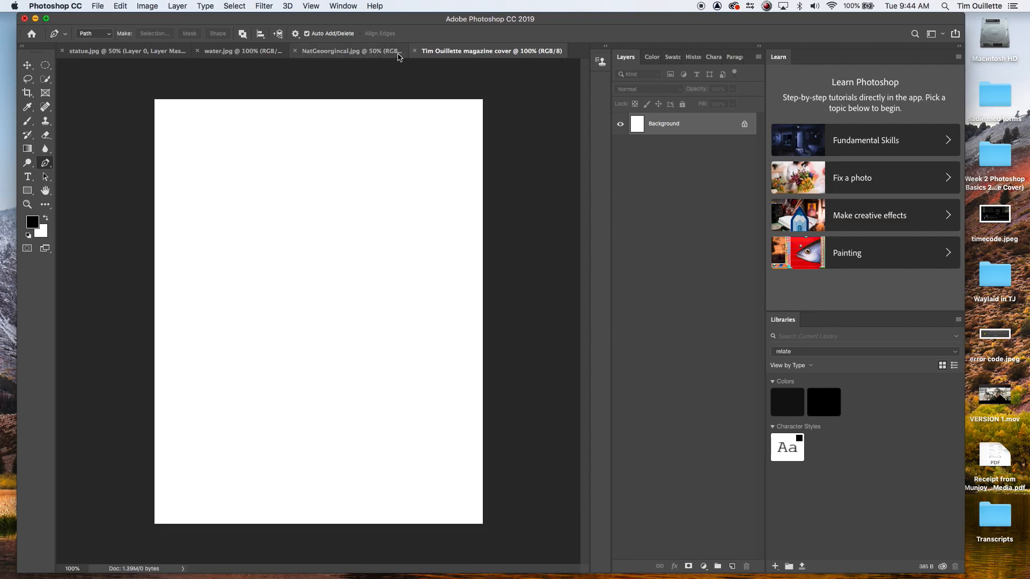
{"action": "left_click", "coordinate": [351, 52]}
{"action": "left_click", "coordinate": [123, 52]}
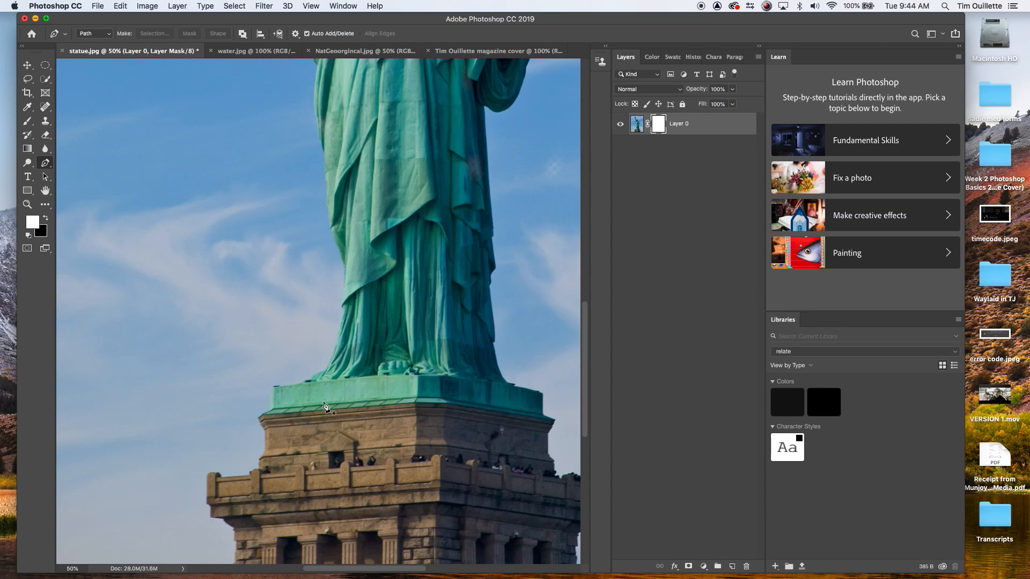
{"action": "left_click", "coordinate": [88, 35]}
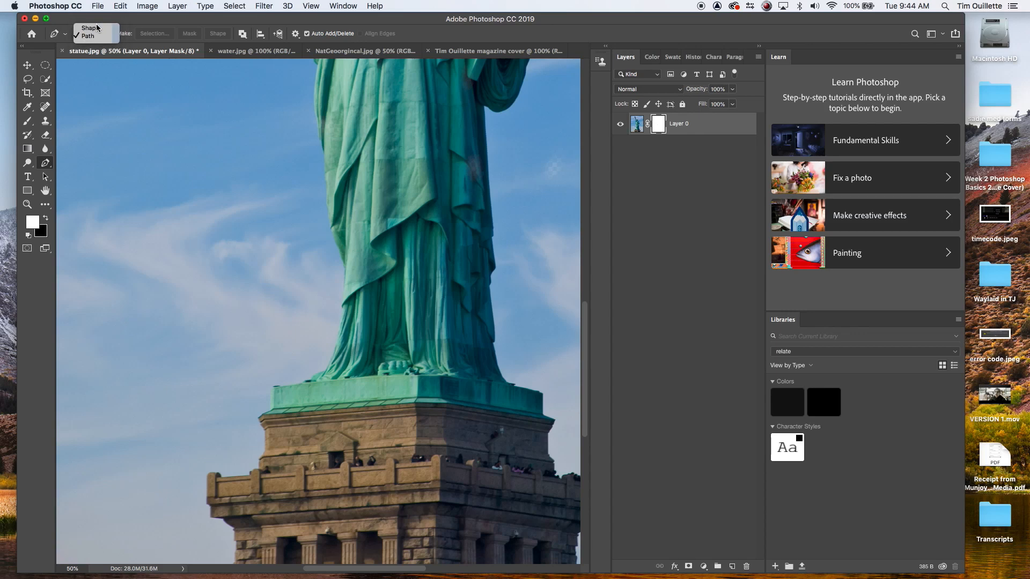
{"action": "left_click", "coordinate": [97, 28]}
{"action": "left_click", "coordinate": [96, 34]}
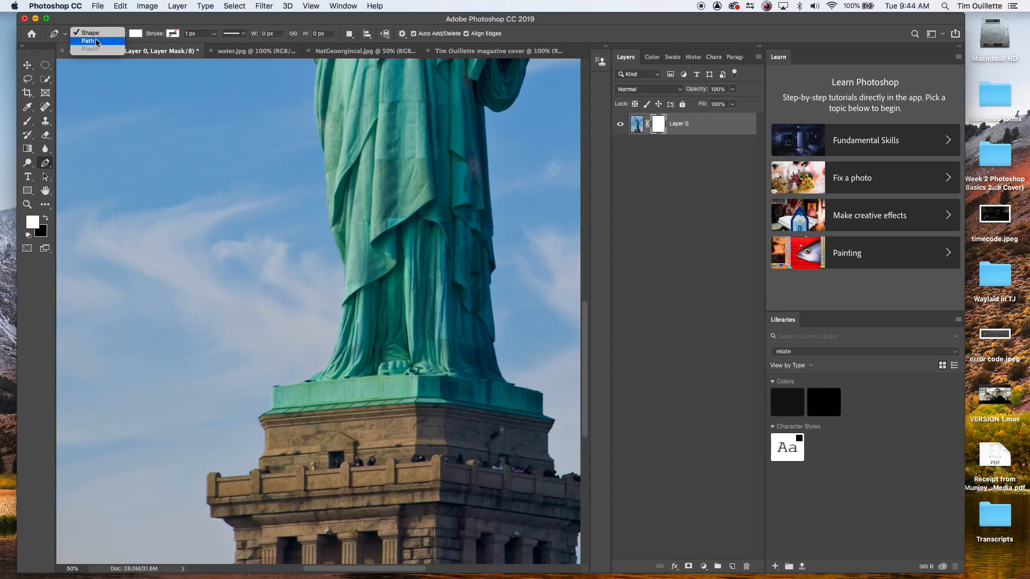
{"action": "left_click", "coordinate": [97, 41]}
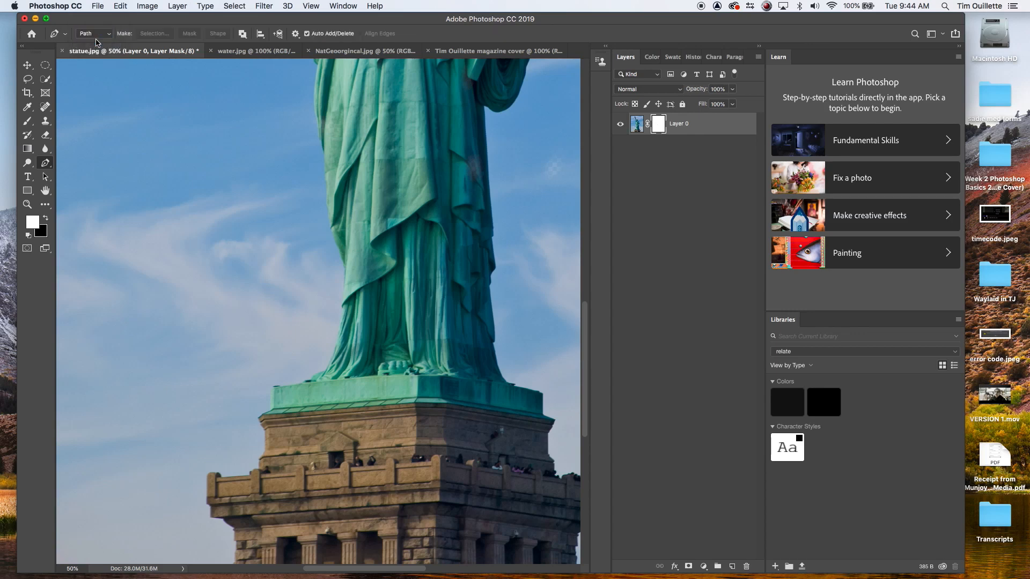
Step: Start a path with anchor points at the pedestal's left corner and up the robe's left edge
{"action": "left_click", "coordinate": [271, 409]}
{"action": "left_click", "coordinate": [272, 389]}
{"action": "left_click", "coordinate": [299, 382]}
{"action": "key", "text": "super+plus"}
{"action": "key", "text": "super+plus"}
{"action": "key", "text": "space"}
{"action": "left_click_drag", "start_coordinate": [329, 368], "coordinate": [295, 258]}
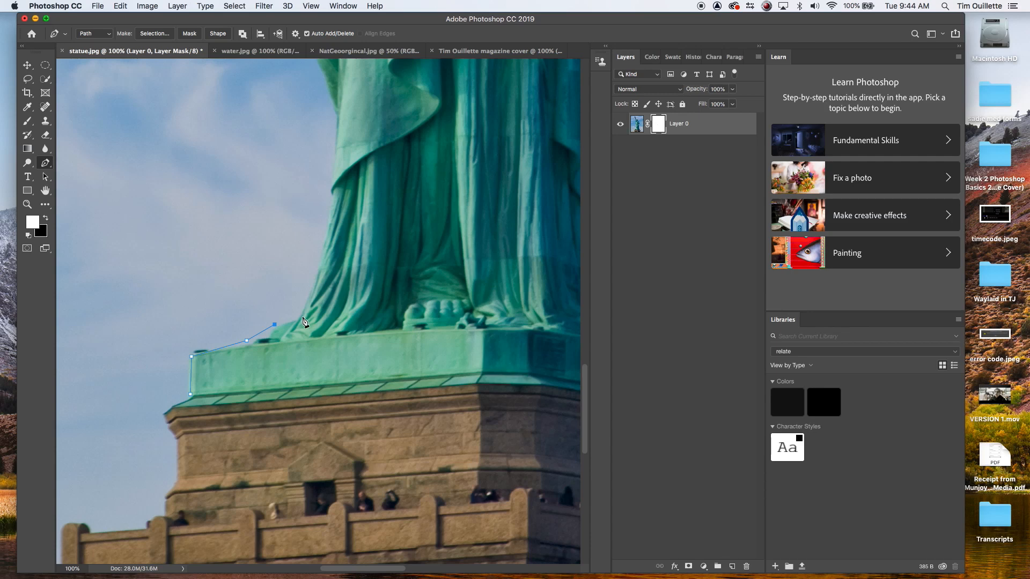
{"action": "left_click", "coordinate": [330, 213]}
{"action": "left_click", "coordinate": [331, 182]}
{"action": "left_click", "coordinate": [336, 141]}
{"action": "left_click_drag", "start_coordinate": [379, 115], "coordinate": [397, 427]}
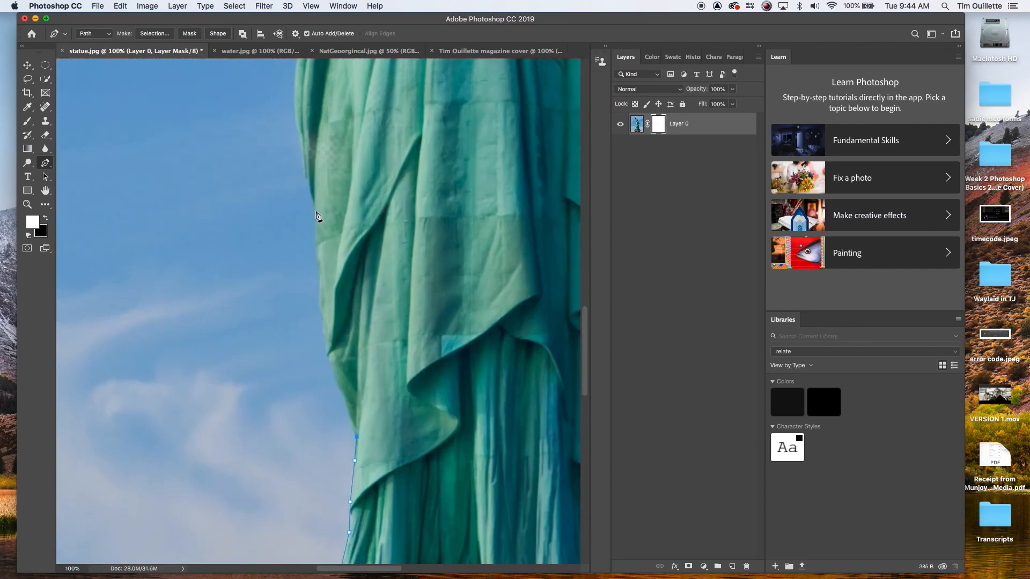
Step: Continue the path up the robe's left edge, undoing and redrawing misplaced curved anchor points
{"action": "left_click_drag", "start_coordinate": [315, 205], "coordinate": [321, 154]}
{"action": "key", "text": "super+z"}
{"action": "left_click_drag", "start_coordinate": [296, 118], "coordinate": [301, 110]}
{"action": "left_click_drag", "start_coordinate": [368, 120], "coordinate": [360, 403]}
{"action": "left_click", "coordinate": [296, 309]}
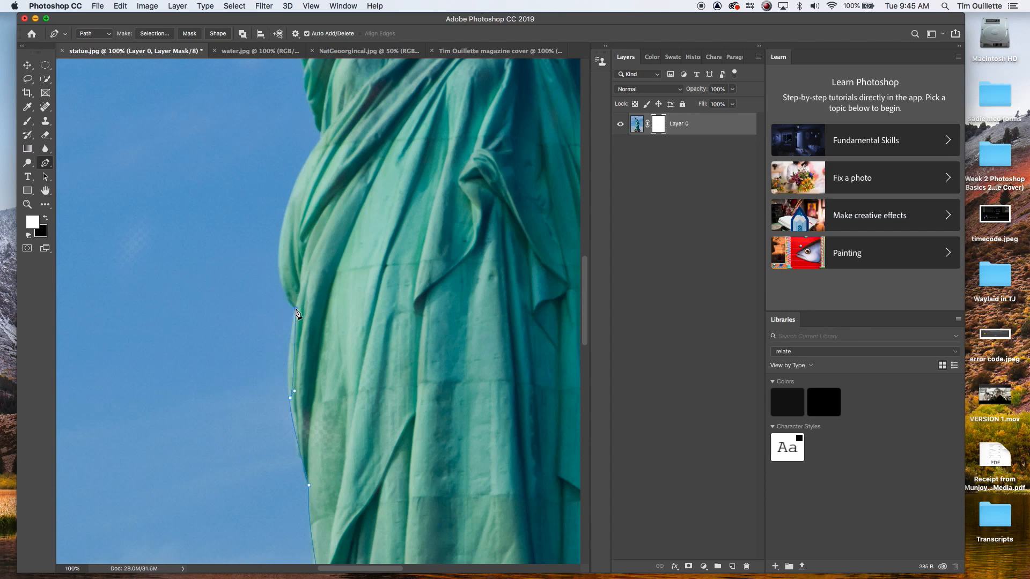
{"action": "key", "text": "super+z"}
{"action": "left_click_drag", "start_coordinate": [295, 310], "coordinate": [301, 290]}
{"action": "left_click_drag", "start_coordinate": [317, 145], "coordinate": [377, 64]}
{"action": "left_click", "coordinate": [317, 146]}
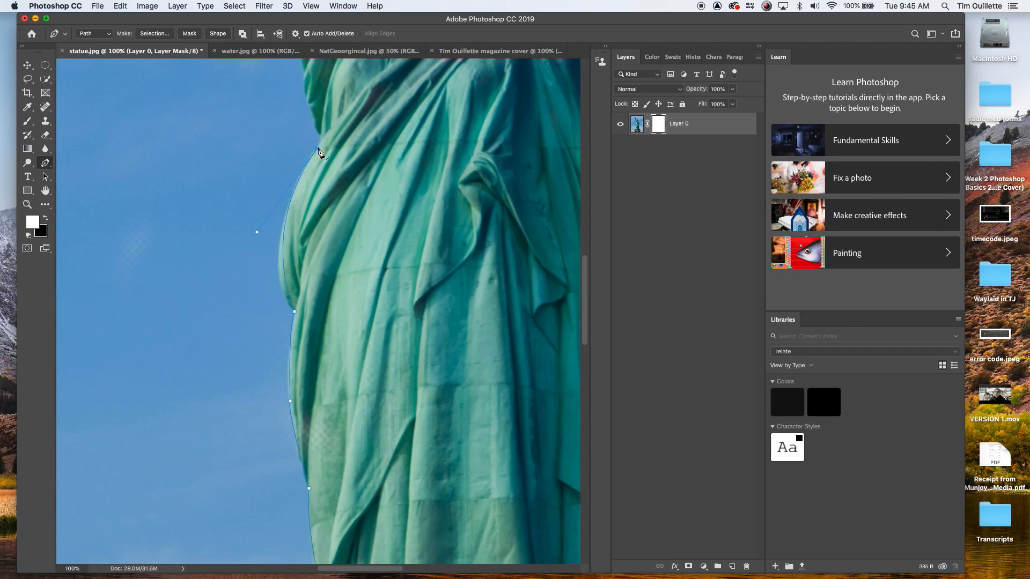
{"action": "left_click_drag", "start_coordinate": [382, 157], "coordinate": [362, 482]}
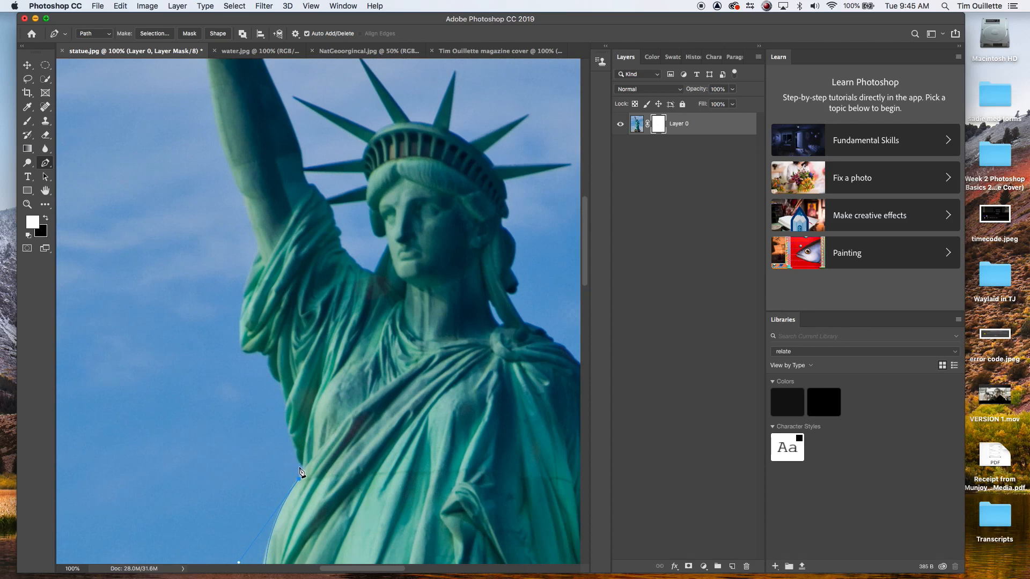
Step: Add anchor points along the statue's left side up to the shoulder
{"action": "left_click", "coordinate": [300, 476]}
{"action": "left_click_drag", "start_coordinate": [289, 437], "coordinate": [289, 432]}
{"action": "left_click", "coordinate": [282, 396]}
{"action": "left_click", "coordinate": [277, 382]}
{"action": "left_click", "coordinate": [267, 366]}
{"action": "left_click", "coordinate": [265, 353]}
{"action": "left_click", "coordinate": [254, 351]}
{"action": "left_click", "coordinate": [238, 326]}
{"action": "left_click", "coordinate": [244, 295]}
{"action": "left_click_drag", "start_coordinate": [284, 217], "coordinate": [347, 442]}
Step: Continue placing anchor points up the raised arm toward the torch
{"action": "left_click", "coordinate": [310, 435]}
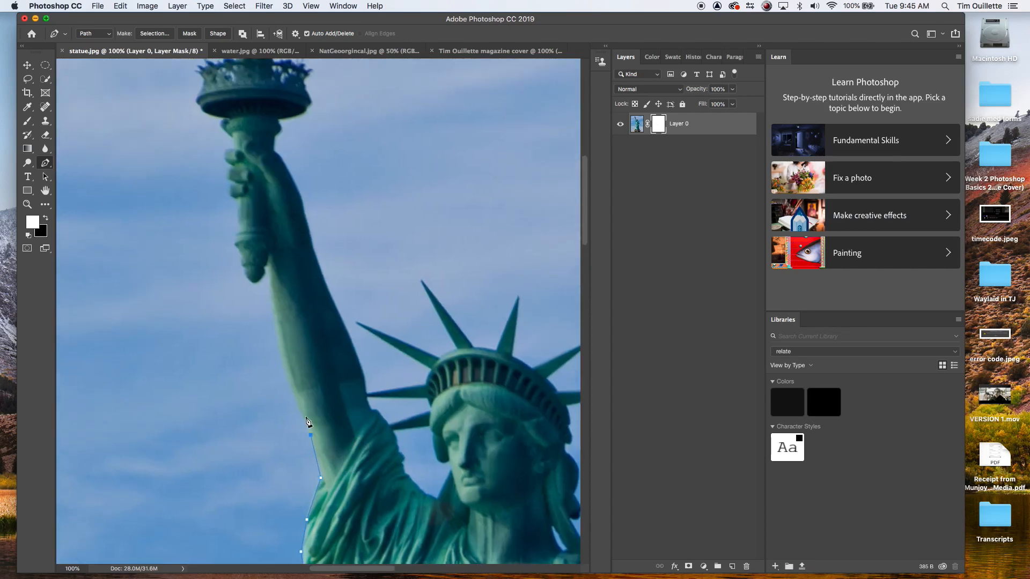
{"action": "left_click", "coordinate": [282, 354]}
{"action": "left_click", "coordinate": [275, 324]}
{"action": "left_click", "coordinate": [273, 295]}
{"action": "left_click", "coordinate": [268, 266]}
{"action": "left_click", "coordinate": [263, 278]}
{"action": "left_click", "coordinate": [253, 282]}
{"action": "scroll", "coordinate": [276, 329], "scroll_direction": "up", "scroll_amount": 10}
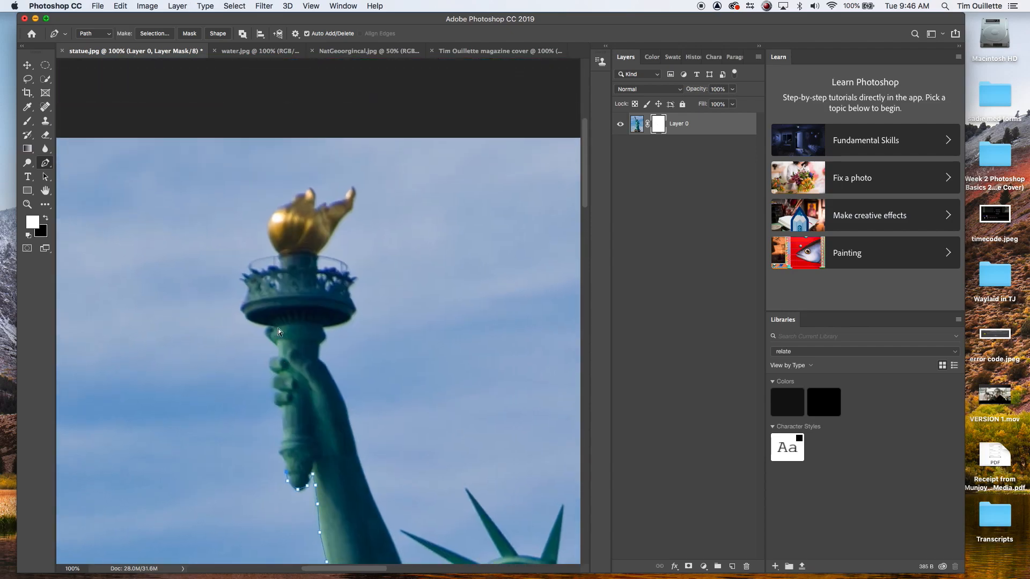
Step: Trace the path around the fingers of the hand holding the torch at 300% zoom
{"action": "key", "text": "super+equal"}
{"action": "key", "text": "super+equal"}
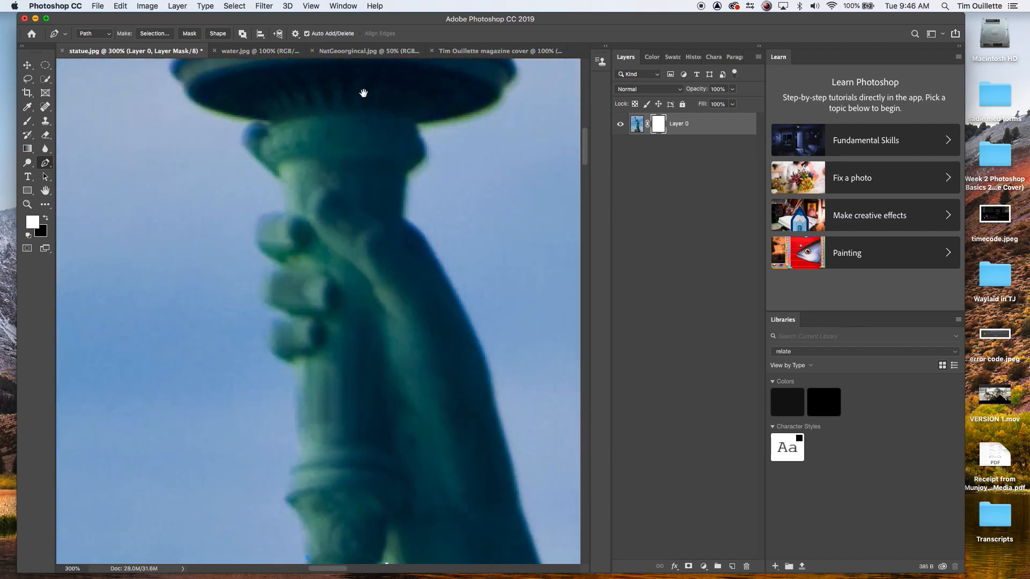
{"action": "left_click_drag", "start_coordinate": [402, 360], "coordinate": [402, 280]}
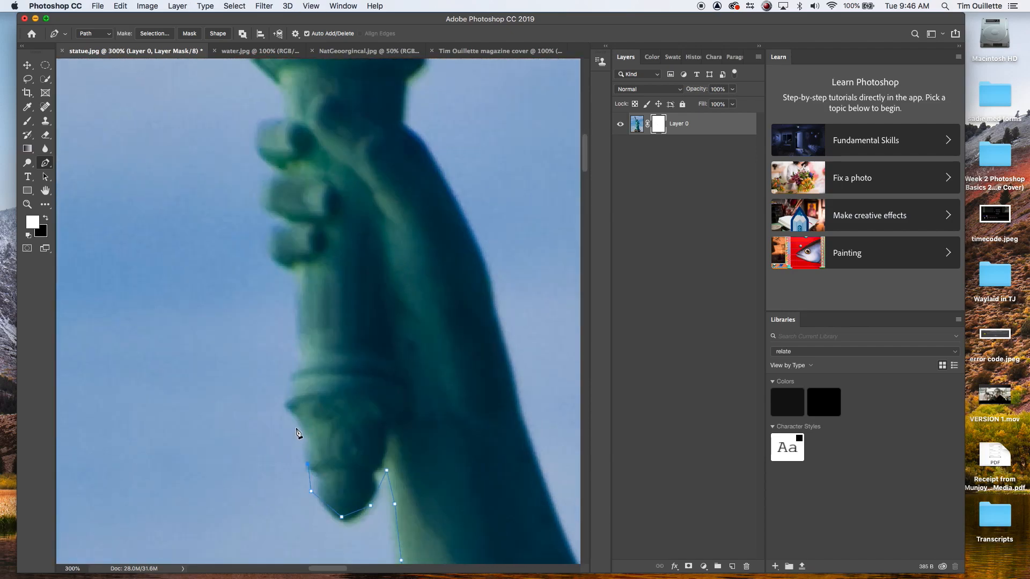
{"action": "left_click", "coordinate": [284, 387]}
{"action": "left_click", "coordinate": [297, 346]}
{"action": "left_click", "coordinate": [295, 304]}
{"action": "left_click", "coordinate": [293, 275]}
{"action": "left_click", "coordinate": [270, 261]}
{"action": "left_click", "coordinate": [268, 227]}
{"action": "left_click", "coordinate": [262, 170]}
{"action": "left_click", "coordinate": [283, 114]}
{"action": "left_click_drag", "start_coordinate": [309, 78], "coordinate": [339, 293]}
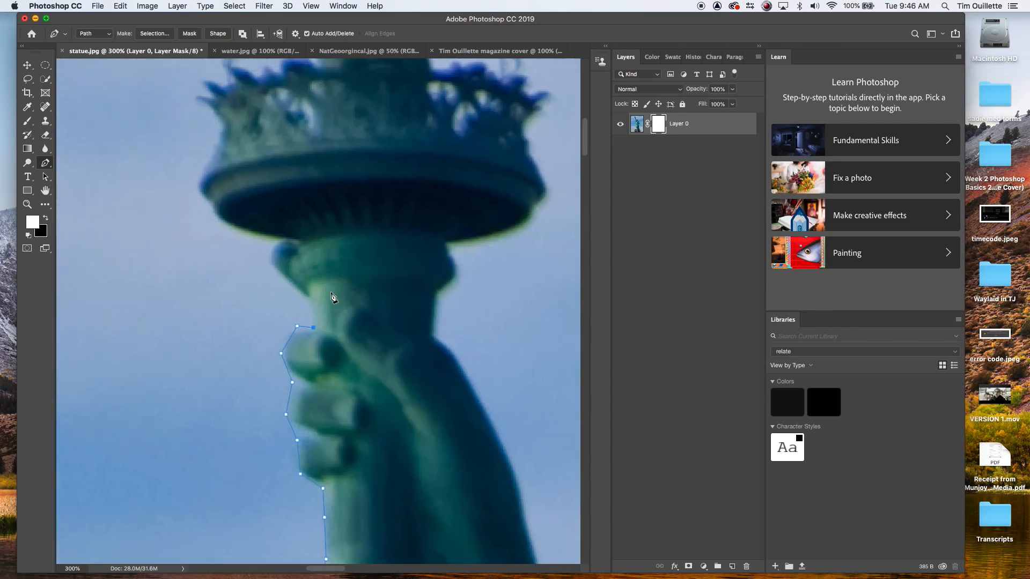
Step: Add anchor points under and around the left side of the torch's rim
{"action": "left_click", "coordinate": [308, 296]}
{"action": "left_click", "coordinate": [281, 275]}
{"action": "left_click", "coordinate": [268, 247]}
{"action": "left_click", "coordinate": [279, 237]}
{"action": "left_click", "coordinate": [217, 216]}
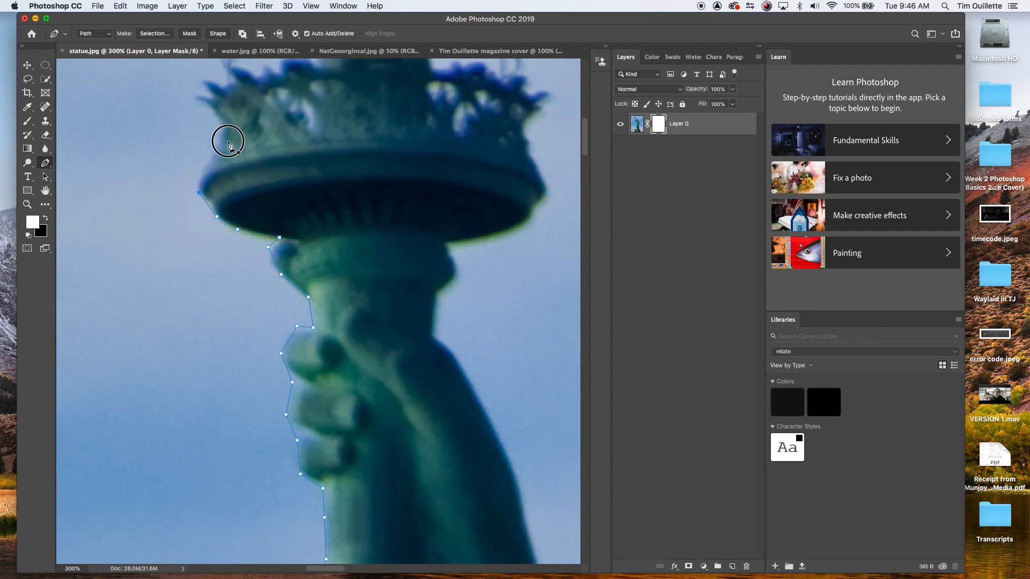
{"action": "left_click_drag", "start_coordinate": [223, 142], "coordinate": [267, 292]}
{"action": "left_click", "coordinate": [242, 321]}
{"action": "left_click", "coordinate": [255, 299]}
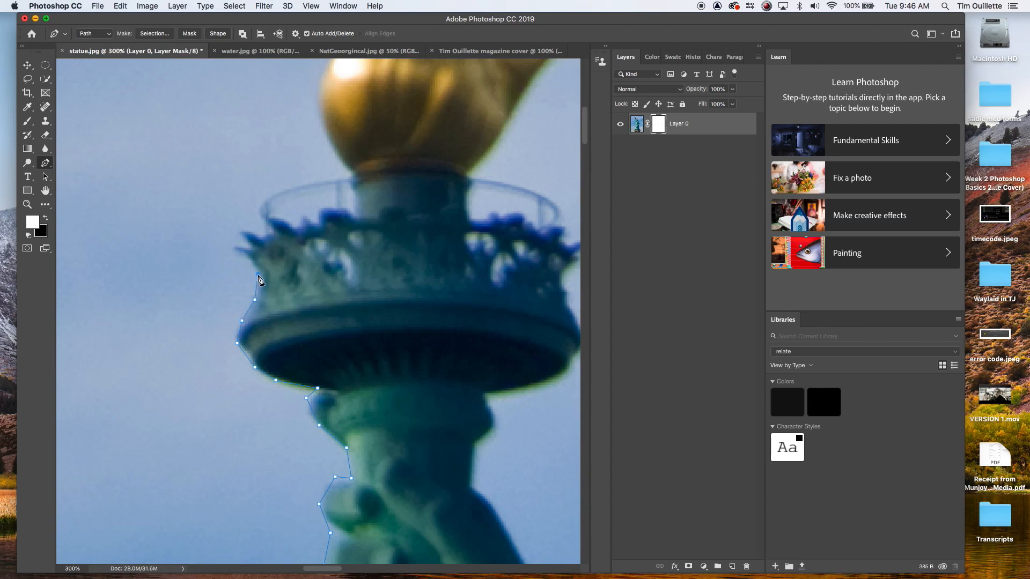
{"action": "left_click", "coordinate": [245, 260]}
{"action": "left_click", "coordinate": [246, 244]}
{"action": "left_click", "coordinate": [264, 237]}
{"action": "left_click", "coordinate": [258, 213]}
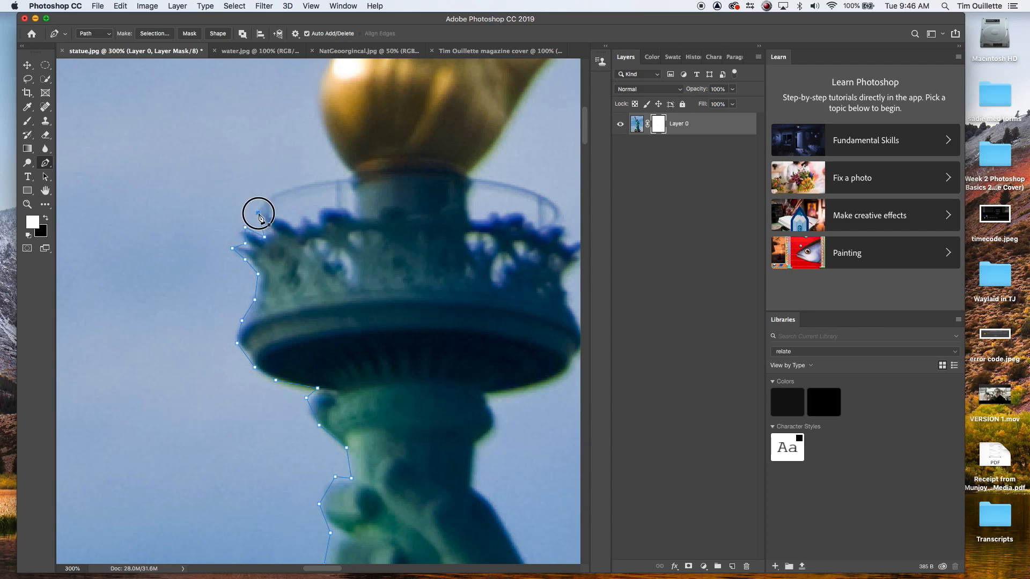
{"action": "left_click", "coordinate": [287, 193]}
{"action": "left_click", "coordinate": [318, 182]}
{"action": "left_click", "coordinate": [337, 185]}
{"action": "scroll", "coordinate": [343, 214], "scroll_direction": "up", "scroll_amount": 6}
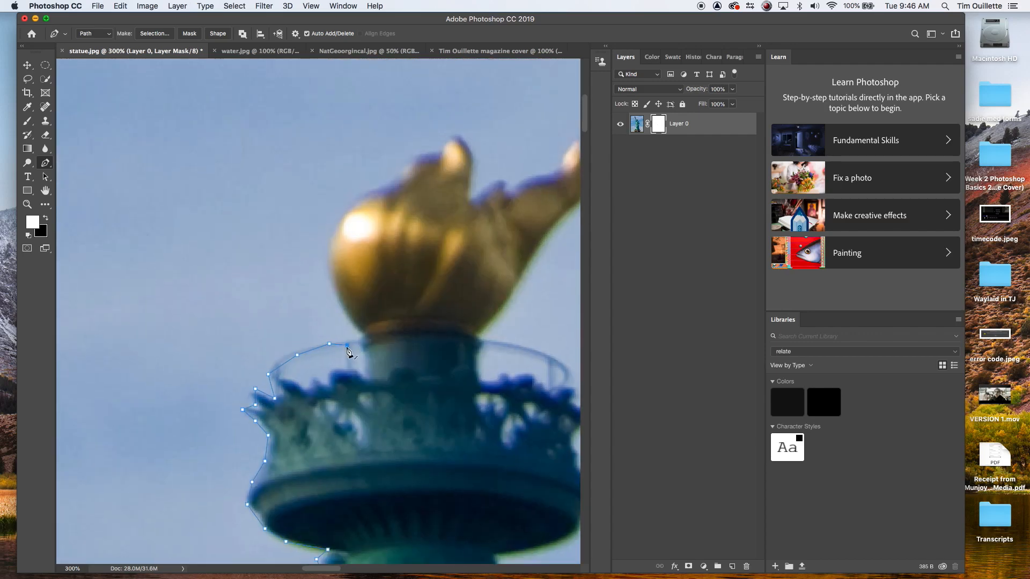
Step: Trace the path up and around the left side and top of the flame
{"action": "left_click", "coordinate": [350, 319]}
{"action": "left_click", "coordinate": [335, 291]}
{"action": "left_click_drag", "start_coordinate": [376, 192], "coordinate": [443, 163]}
{"action": "left_click", "coordinate": [376, 192]}
{"action": "left_click", "coordinate": [399, 176]}
{"action": "left_click", "coordinate": [412, 156]}
{"action": "left_click", "coordinate": [447, 137]}
{"action": "left_click", "coordinate": [464, 136]}
{"action": "left_click", "coordinate": [471, 154]}
{"action": "left_click", "coordinate": [469, 186]}
{"action": "left_click", "coordinate": [472, 198]}
{"action": "left_click_drag", "start_coordinate": [514, 218], "coordinate": [410, 280]}
Step: Continue the path over the flame's tip and down its right side to the torch rim
{"action": "left_click", "coordinate": [405, 248]}
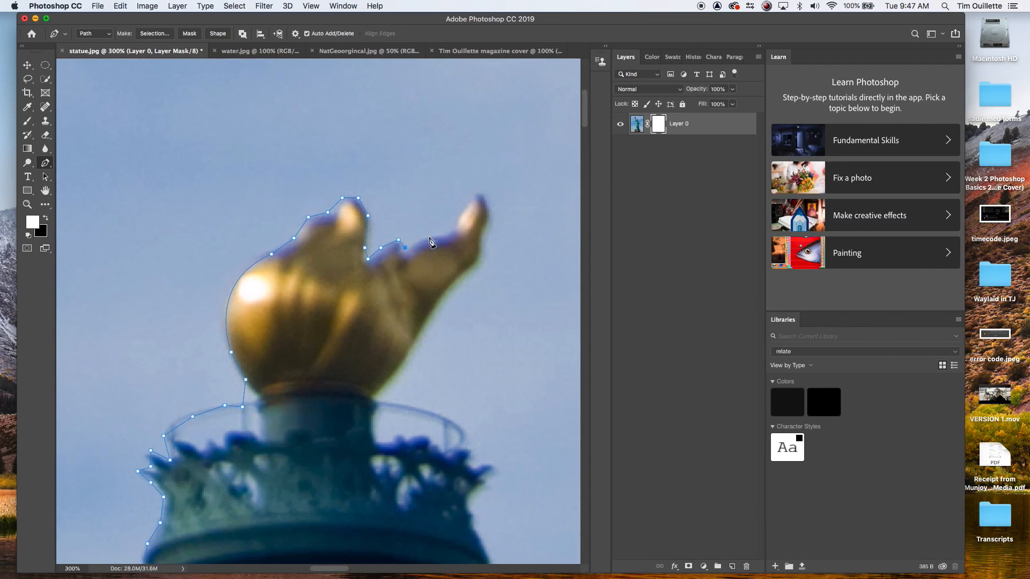
{"action": "left_click", "coordinate": [449, 233]}
{"action": "left_click_drag", "start_coordinate": [448, 235], "coordinate": [472, 236]}
{"action": "left_click", "coordinate": [449, 236]}
{"action": "left_click", "coordinate": [472, 197]}
{"action": "left_click", "coordinate": [484, 232]}
{"action": "left_click", "coordinate": [428, 313]}
{"action": "left_click", "coordinate": [413, 346]}
{"action": "left_click", "coordinate": [375, 400]}
{"action": "left_click", "coordinate": [427, 413]}
{"action": "left_click", "coordinate": [454, 426]}
{"action": "left_click", "coordinate": [464, 434]}
{"action": "left_click", "coordinate": [462, 449]}
{"action": "left_click", "coordinate": [467, 461]}
{"action": "left_click", "coordinate": [486, 463]}
Step: Remove the last few anchor points by stepping back in the History panel
{"action": "key", "text": "super+z"}
{"action": "left_click", "coordinate": [337, 6]}
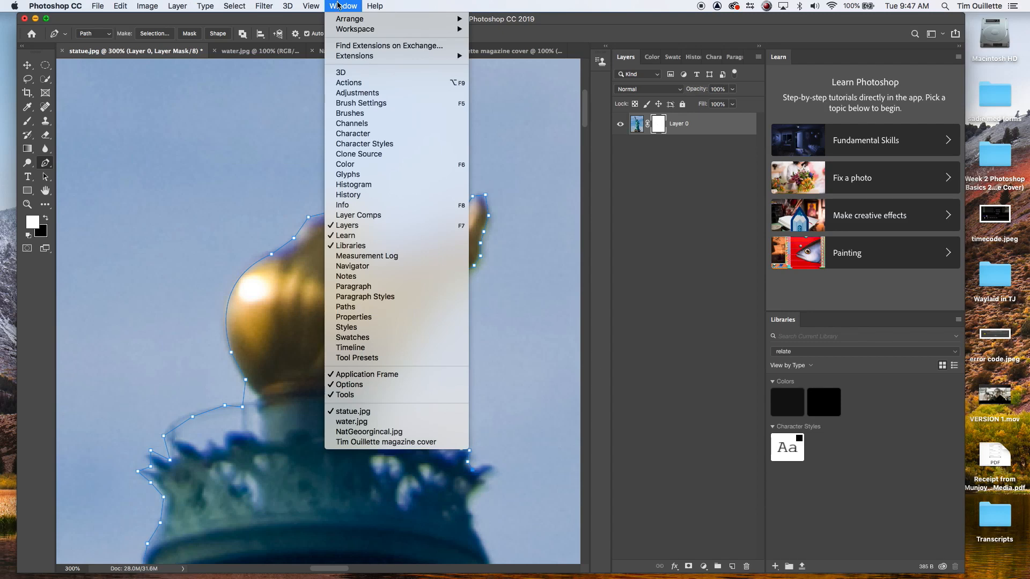
{"action": "left_click", "coordinate": [369, 196]}
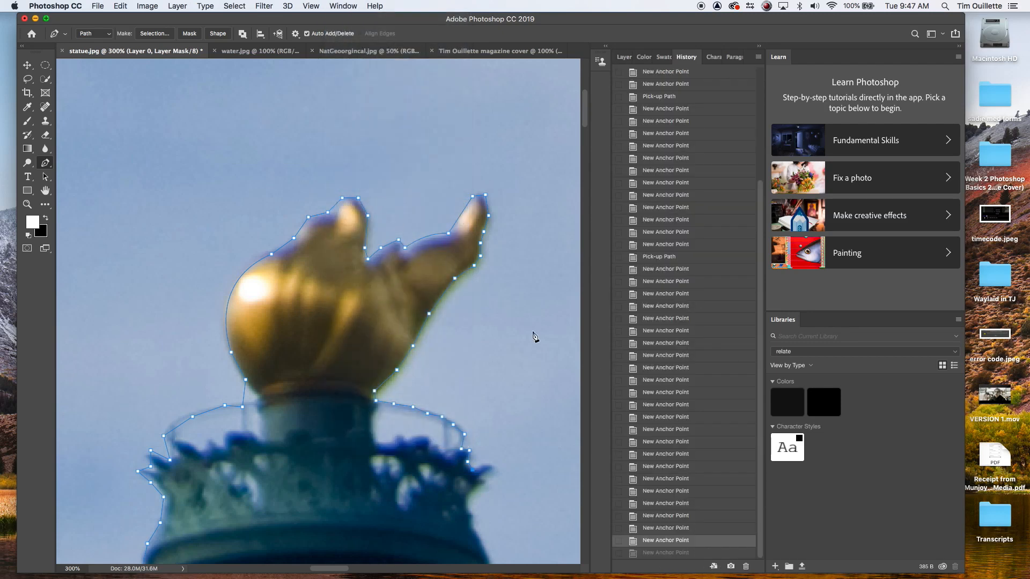
{"action": "left_click", "coordinate": [708, 533]}
{"action": "left_click", "coordinate": [708, 508]}
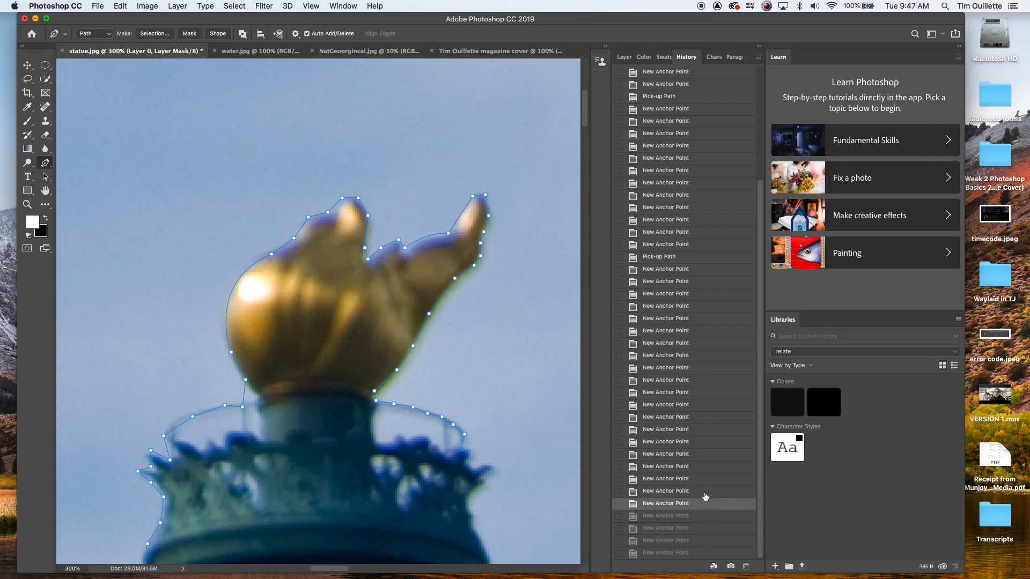
Step: Add anchor points around the right end of the torch rim and along its decorative right edge
{"action": "left_click", "coordinate": [462, 448]}
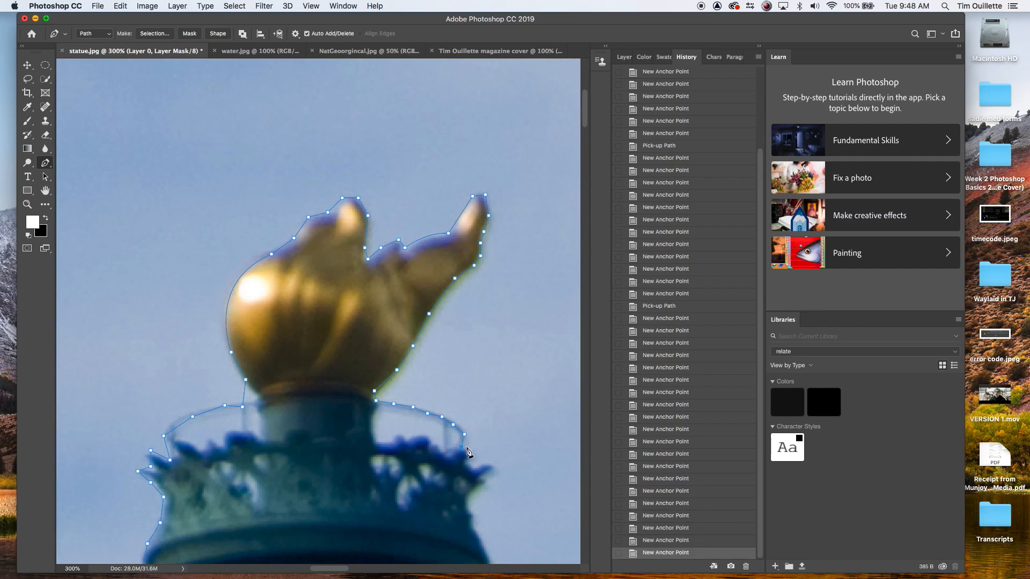
{"action": "left_click", "coordinate": [468, 448]}
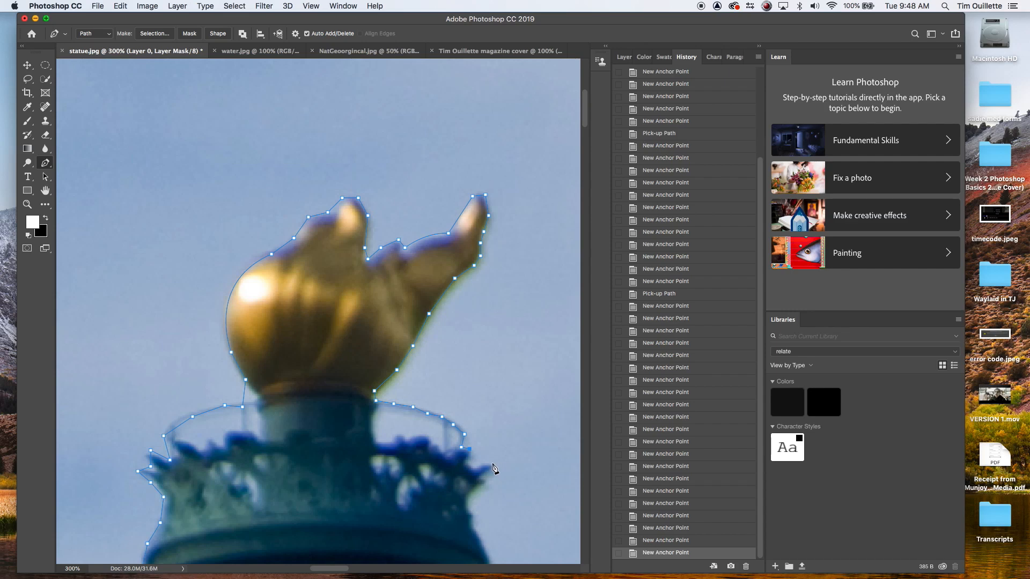
{"action": "left_click_drag", "start_coordinate": [492, 448], "coordinate": [497, 359]}
{"action": "left_click", "coordinate": [474, 357]}
{"action": "left_click", "coordinate": [480, 369]}
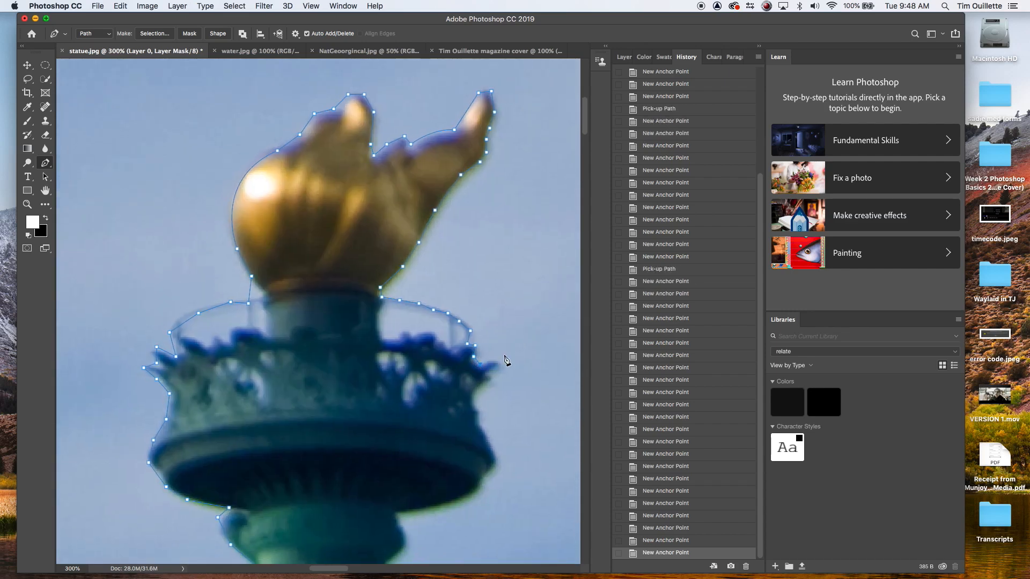
{"action": "left_click", "coordinate": [501, 363]}
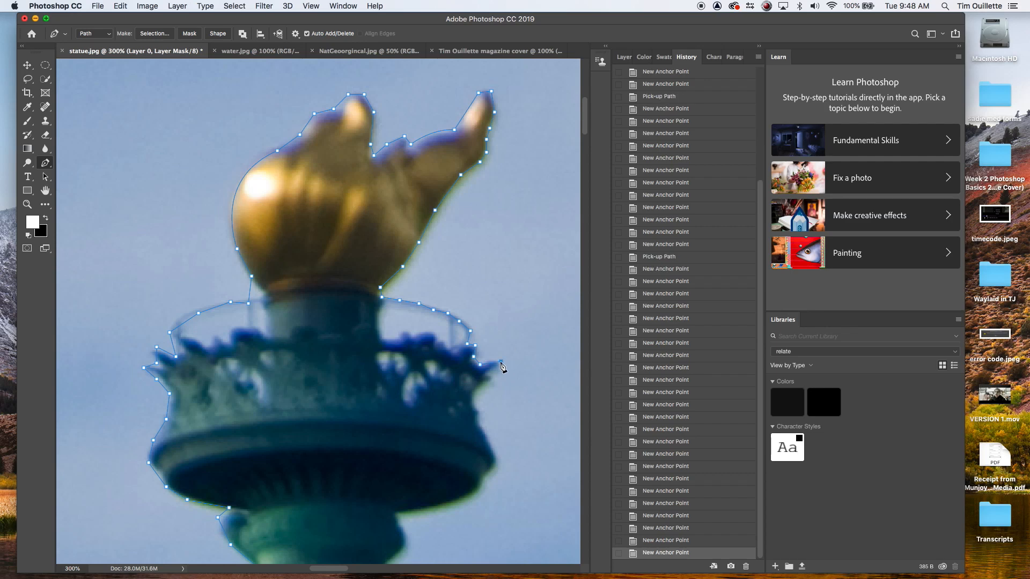
{"action": "left_click", "coordinate": [497, 374]}
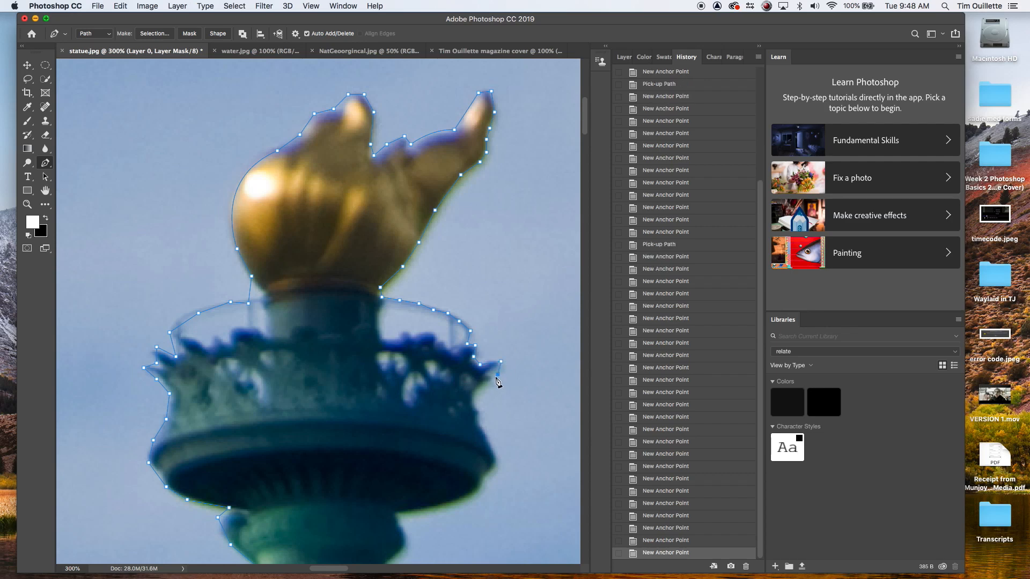
{"action": "left_click", "coordinate": [486, 390]}
{"action": "left_click", "coordinate": [475, 401]}
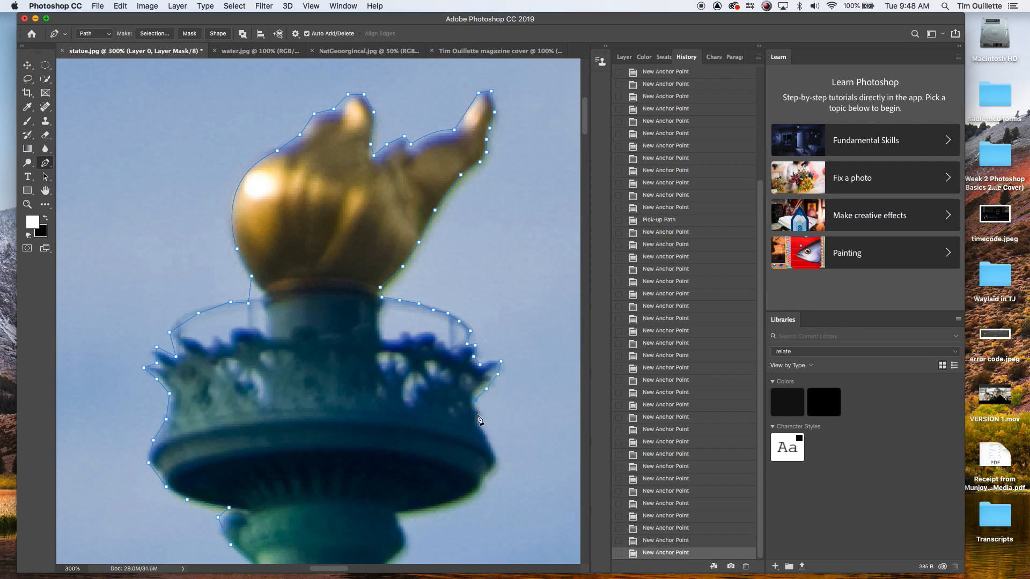
Step: Continue the path down the right side of the torch bowl, undoing one misplaced anchor point
{"action": "left_click", "coordinate": [494, 458]}
{"action": "left_click", "coordinate": [521, 483]}
{"action": "key", "text": "super+z"}
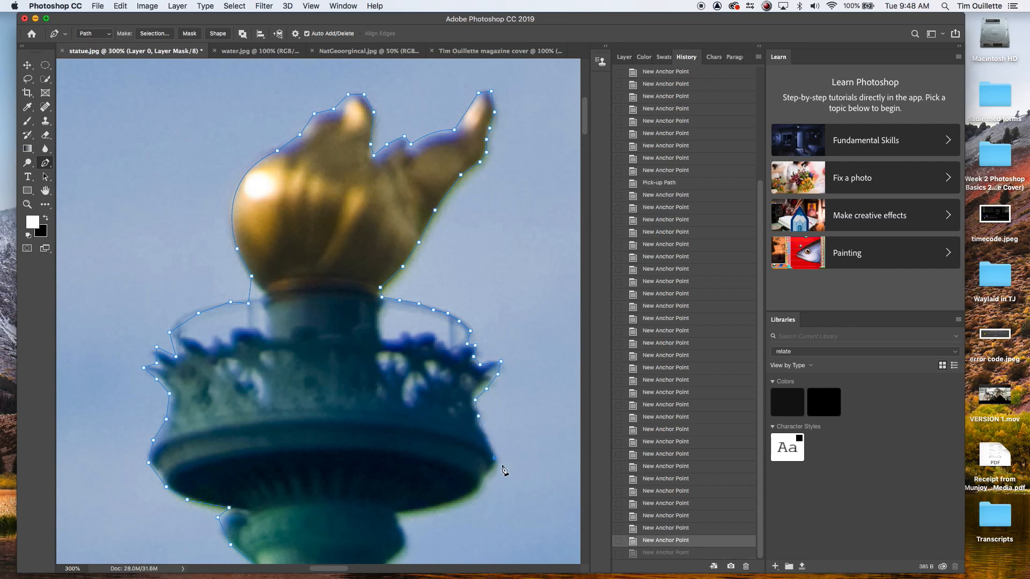
{"action": "left_click", "coordinate": [486, 478]}
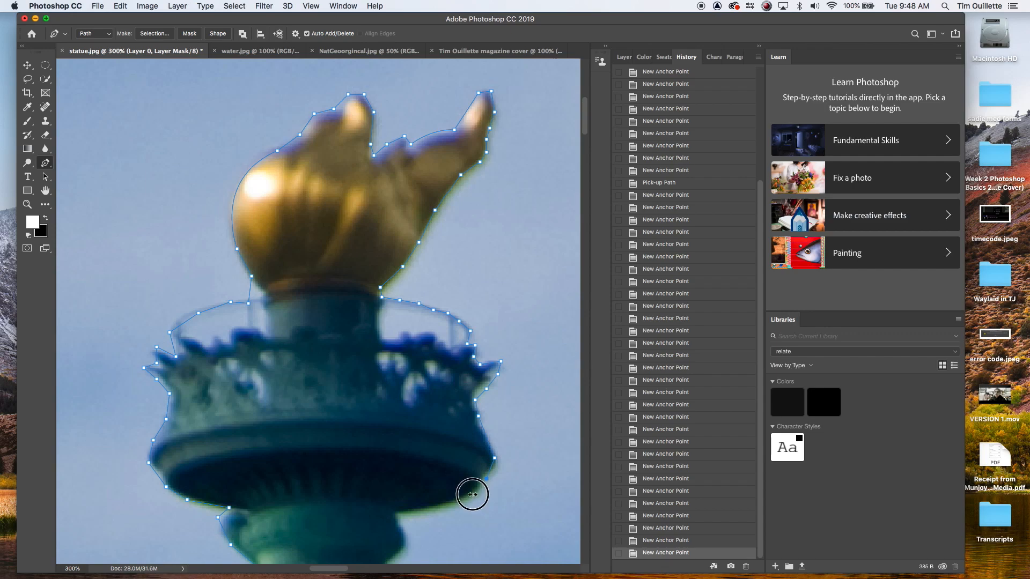
{"action": "left_click_drag", "start_coordinate": [471, 492], "coordinate": [478, 374]}
{"action": "left_click", "coordinate": [476, 389]}
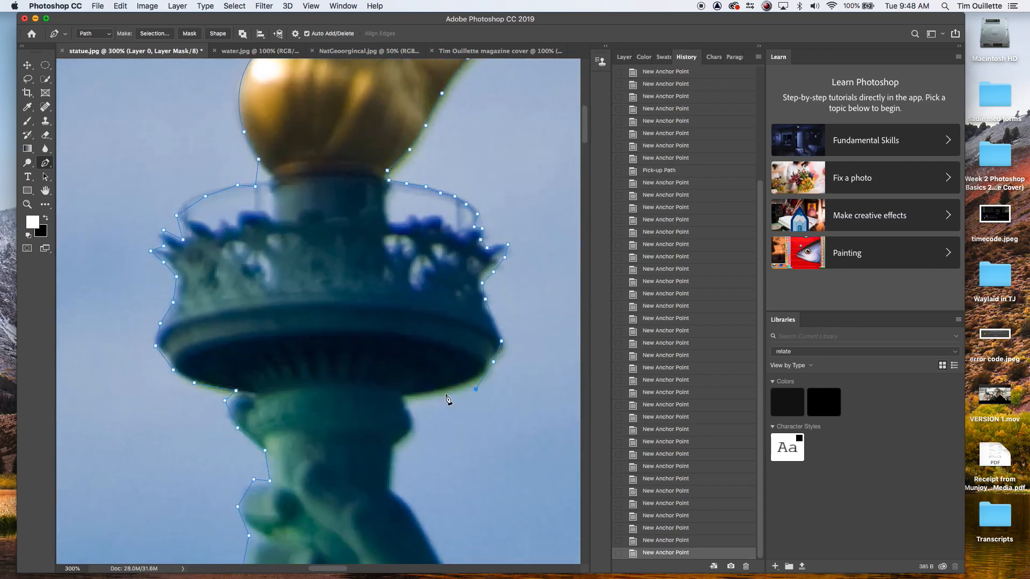
Step: Trace under the torch bowl and down the right side of the torch handle and hand
{"action": "left_click", "coordinate": [436, 394]}
{"action": "left_click", "coordinate": [403, 402]}
{"action": "left_click", "coordinate": [413, 422]}
{"action": "left_click", "coordinate": [403, 445]}
{"action": "left_click", "coordinate": [392, 465]}
{"action": "left_click", "coordinate": [391, 489]}
{"action": "left_click_drag", "start_coordinate": [439, 486], "coordinate": [372, 281]}
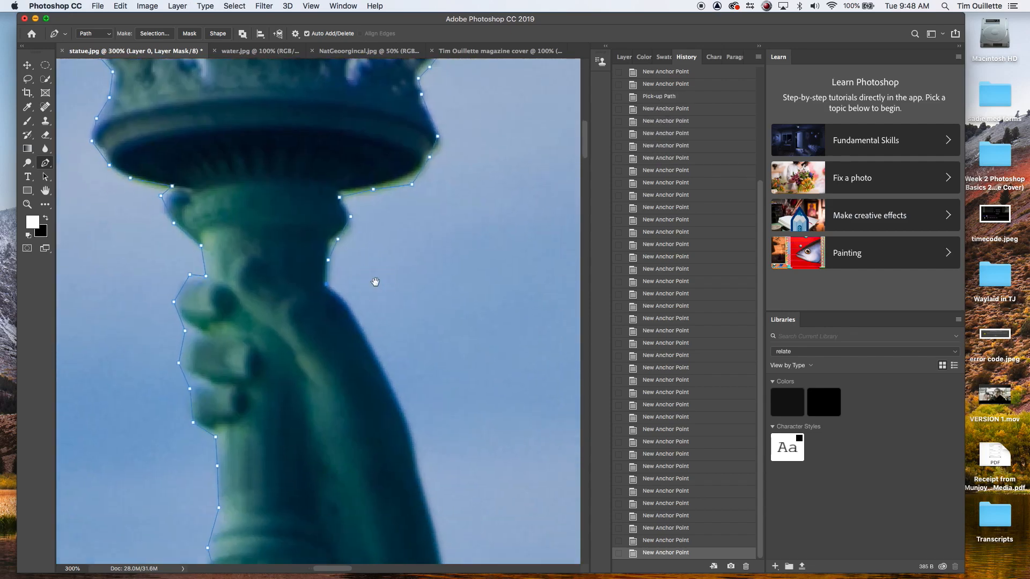
{"action": "left_click", "coordinate": [342, 298]}
{"action": "left_click_drag", "start_coordinate": [413, 449], "coordinate": [406, 469]}
{"action": "left_click", "coordinate": [412, 447]}
Step: Continue placing anchor points down the right edge of the raised arm
{"action": "scroll", "coordinate": [483, 411], "scroll_direction": "down", "scroll_amount": 1}
{"action": "left_click_drag", "start_coordinate": [482, 411], "coordinate": [433, 167]}
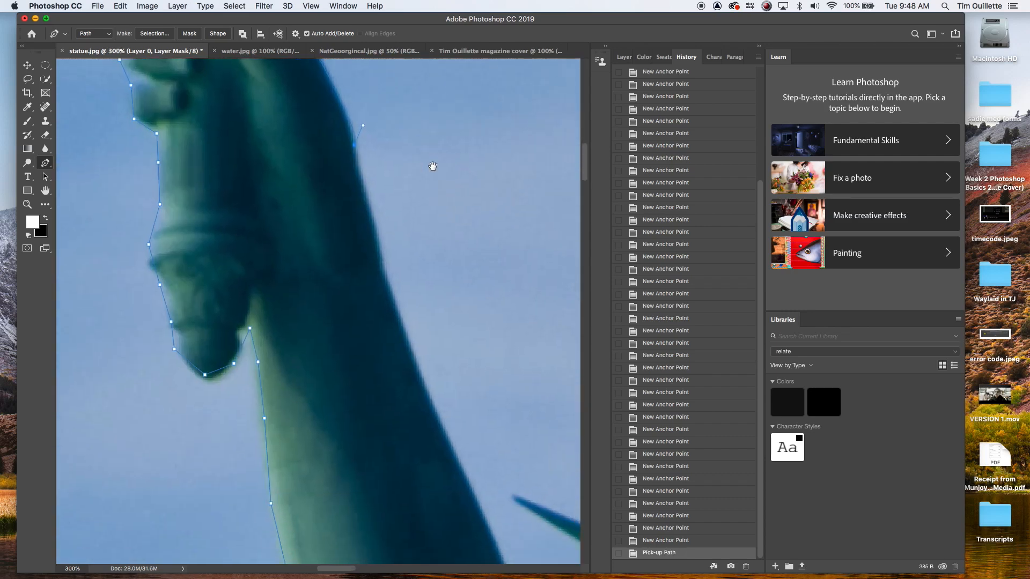
{"action": "left_click", "coordinate": [385, 277]}
{"action": "left_click", "coordinate": [406, 333]}
{"action": "left_click", "coordinate": [421, 384]}
{"action": "left_click", "coordinate": [440, 425]}
{"action": "left_click_drag", "start_coordinate": [504, 470], "coordinate": [370, 253]}
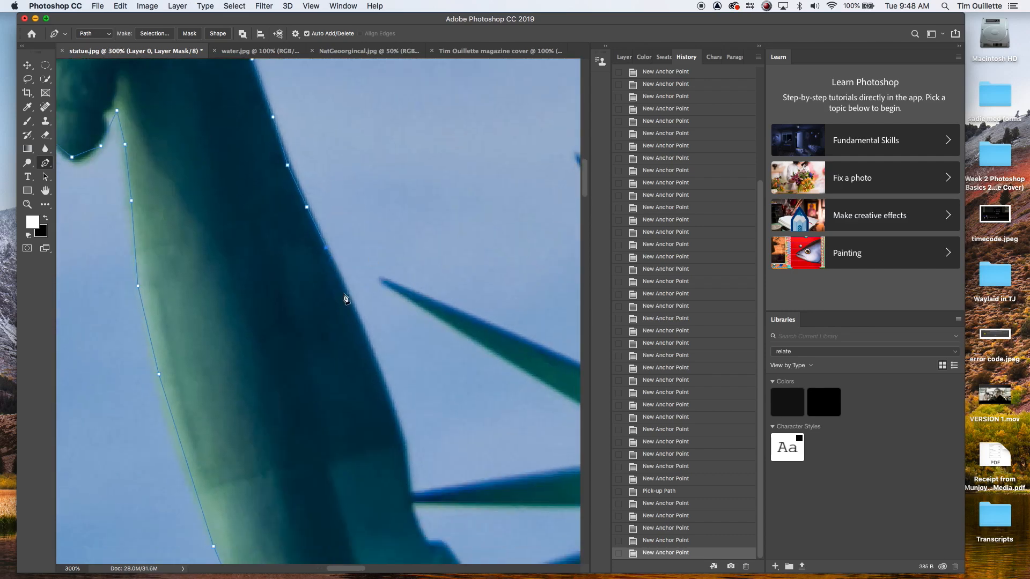
{"action": "left_click", "coordinate": [347, 292]}
{"action": "left_click", "coordinate": [366, 336]}
{"action": "left_click", "coordinate": [380, 382]}
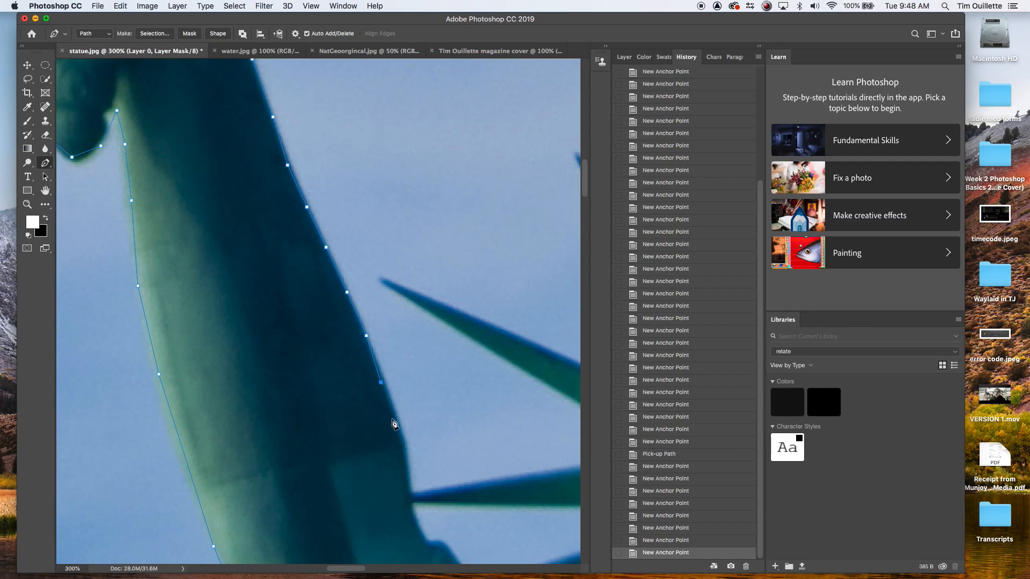
{"action": "left_click", "coordinate": [394, 417]}
{"action": "left_click", "coordinate": [401, 452]}
{"action": "left_click", "coordinate": [406, 480]}
Step: Extend the path down the arm's edge where it passes the crown spike
{"action": "left_click_drag", "start_coordinate": [451, 498], "coordinate": [452, 352]}
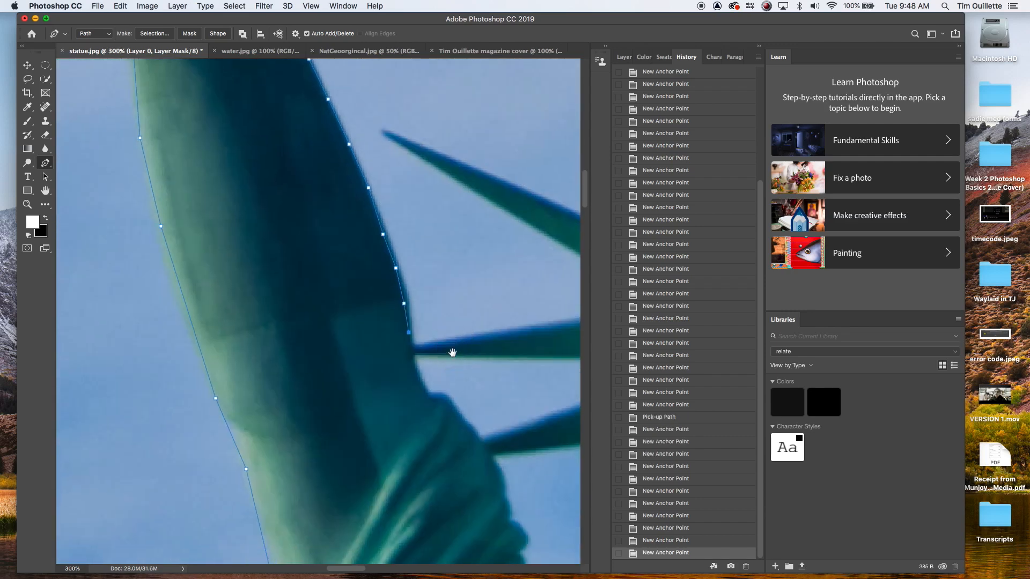
{"action": "left_click", "coordinate": [423, 383]}
{"action": "left_click", "coordinate": [436, 394]}
{"action": "left_click", "coordinate": [450, 403]}
{"action": "left_click", "coordinate": [476, 432]}
Step: Trace the path along the shoulder drapery down toward the neck and hair
{"action": "left_click_drag", "start_coordinate": [505, 460], "coordinate": [429, 297]}
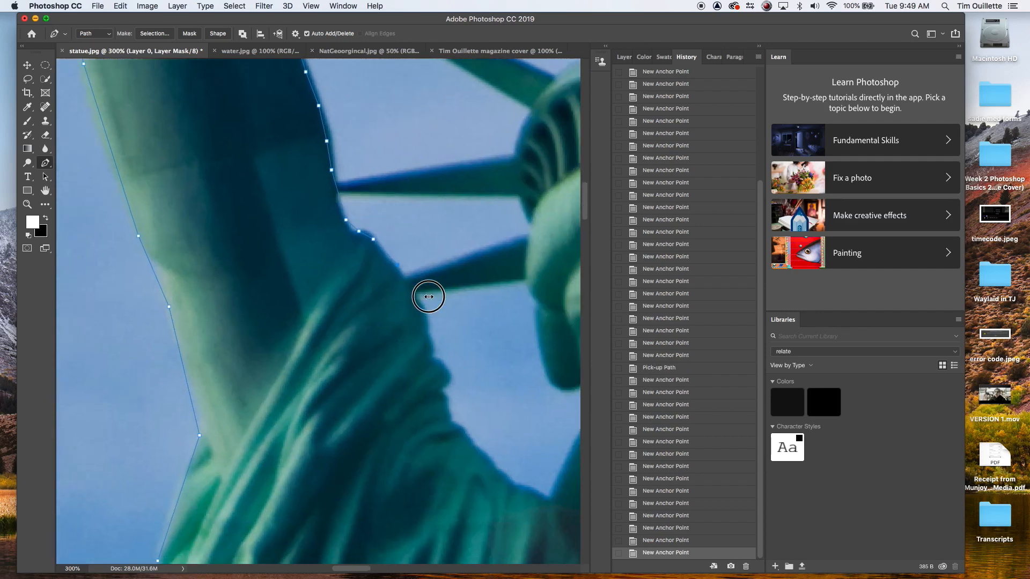
{"action": "left_click", "coordinate": [408, 286]}
{"action": "left_click", "coordinate": [421, 301]}
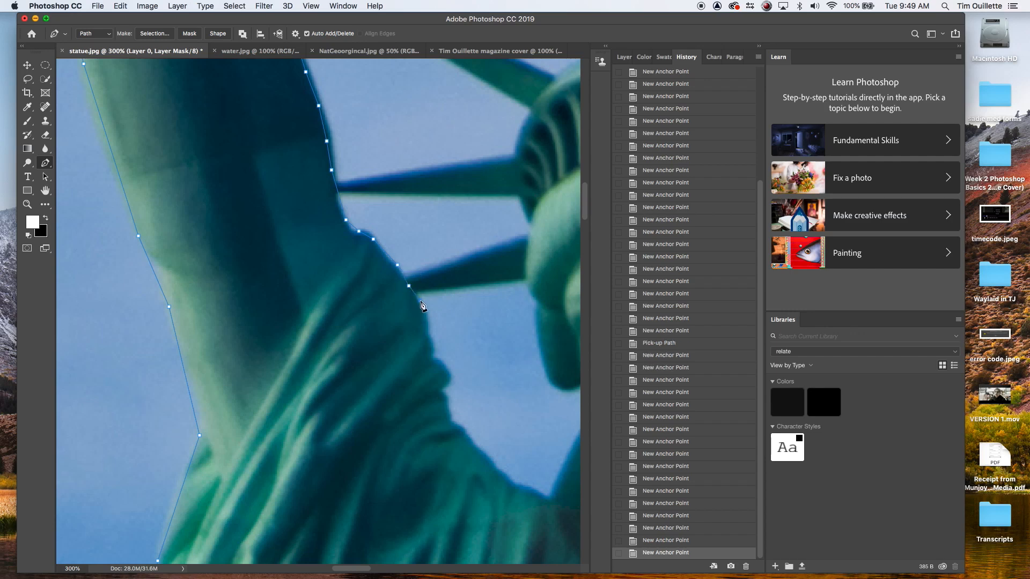
{"action": "left_click", "coordinate": [429, 320]}
{"action": "left_click", "coordinate": [432, 348]}
{"action": "left_click", "coordinate": [443, 363]}
{"action": "left_click", "coordinate": [454, 385]}
{"action": "left_click", "coordinate": [441, 395]}
{"action": "left_click", "coordinate": [455, 422]}
{"action": "left_click", "coordinate": [483, 458]}
{"action": "left_click", "coordinate": [519, 487]}
{"action": "left_click", "coordinate": [549, 501]}
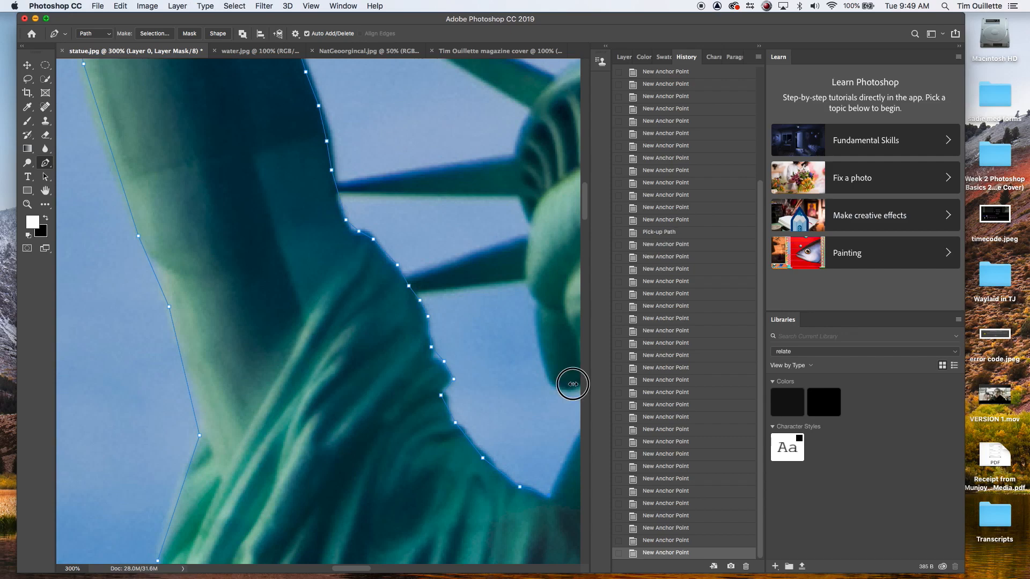
Step: Trace up the left side of the face and around the two lower left crown spikes
{"action": "left_click_drag", "start_coordinate": [572, 381], "coordinate": [414, 402]}
{"action": "left_click", "coordinate": [429, 439]}
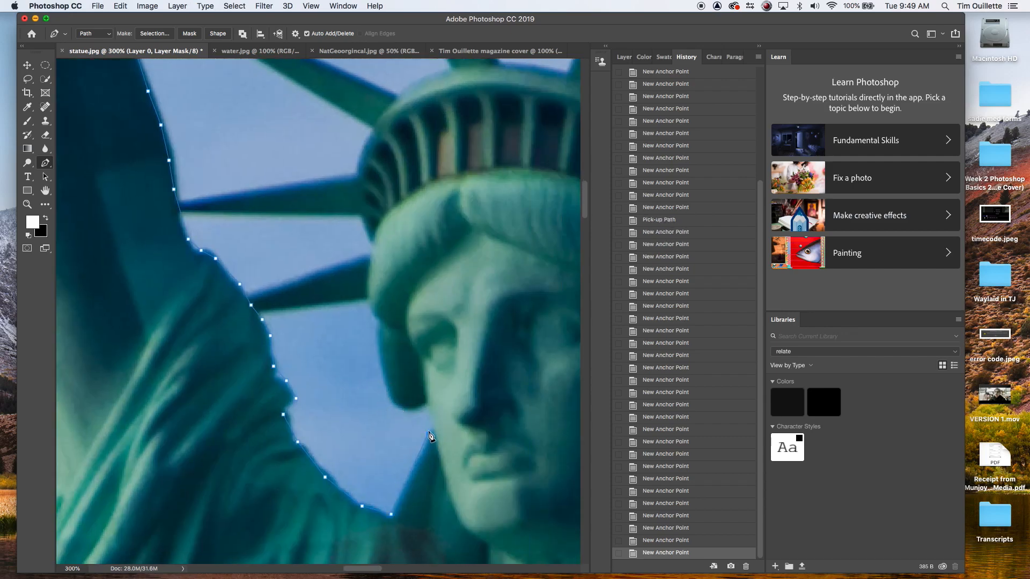
{"action": "left_click", "coordinate": [428, 432]}
{"action": "left_click", "coordinate": [396, 409]}
{"action": "left_click", "coordinate": [378, 363]}
{"action": "left_click", "coordinate": [373, 321]}
{"action": "left_click", "coordinate": [369, 304]}
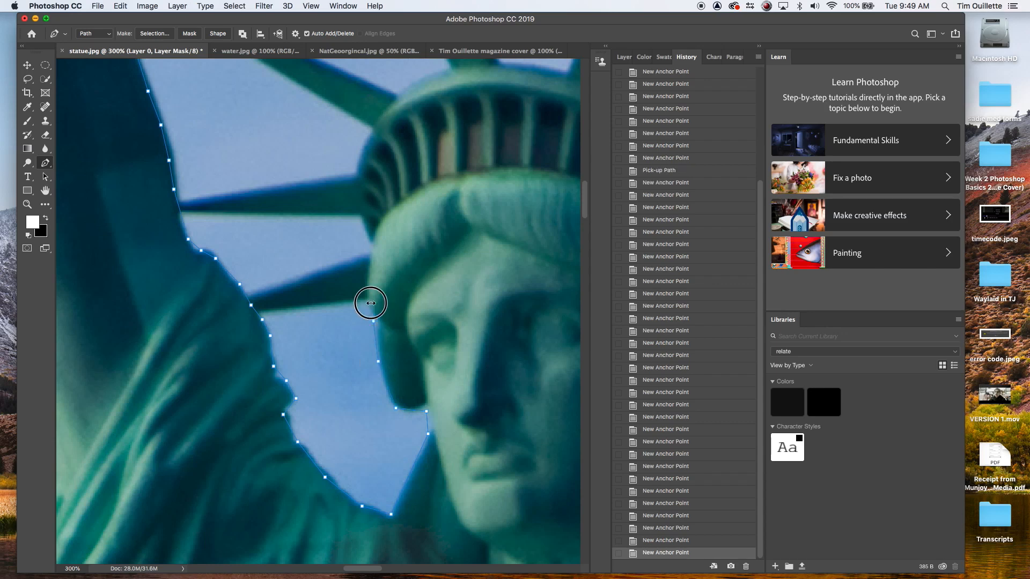
{"action": "left_click", "coordinate": [266, 311]}
{"action": "left_click", "coordinate": [256, 292]}
{"action": "left_click", "coordinate": [366, 254]}
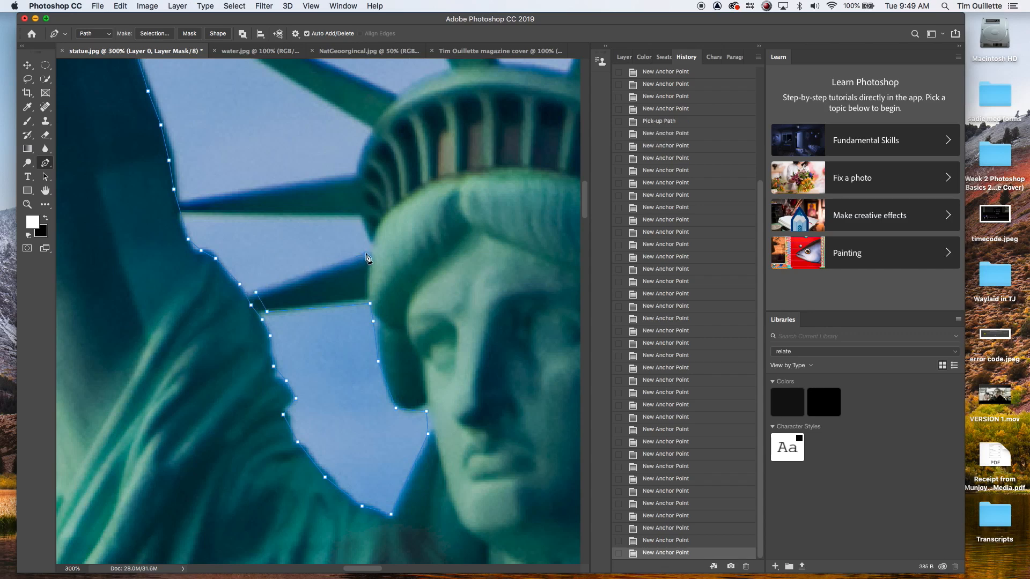
{"action": "left_click", "coordinate": [362, 218]}
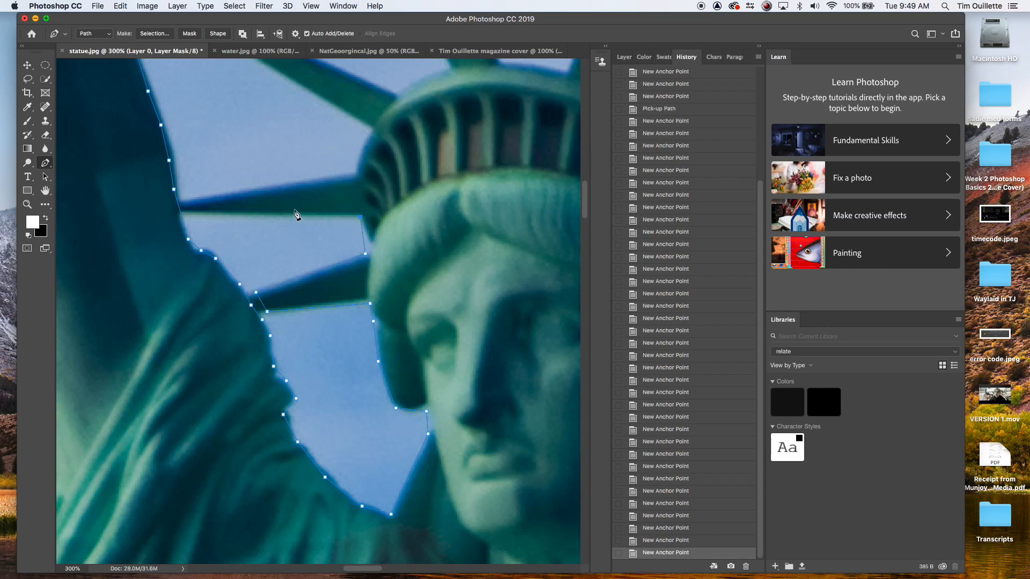
{"action": "left_click", "coordinate": [187, 218]}
{"action": "left_click", "coordinate": [195, 194]}
{"action": "left_click", "coordinate": [355, 171]}
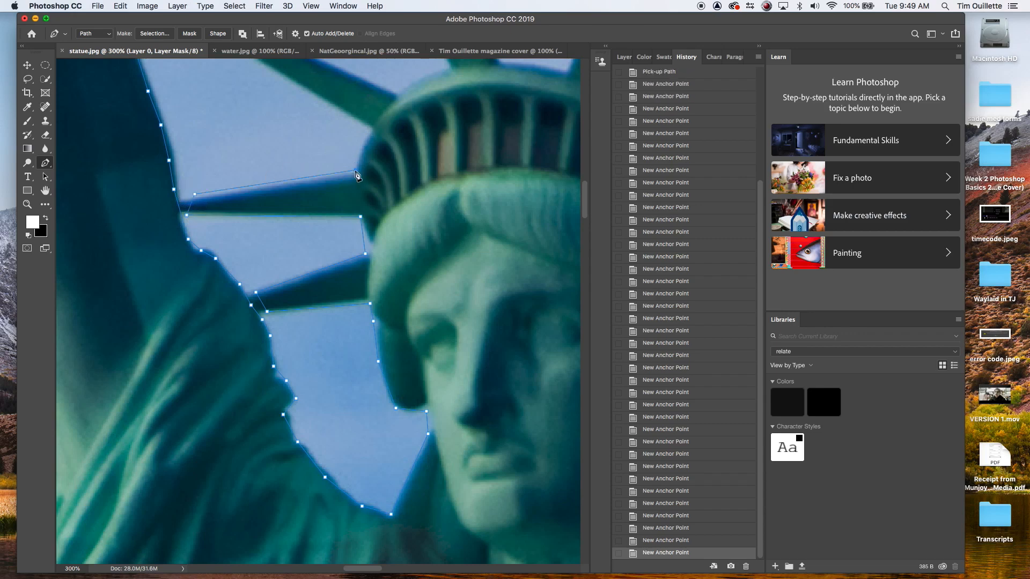
Step: Continue the path around the upper left crown spike and across the top of the crown
{"action": "left_click_drag", "start_coordinate": [369, 131], "coordinate": [334, 257]}
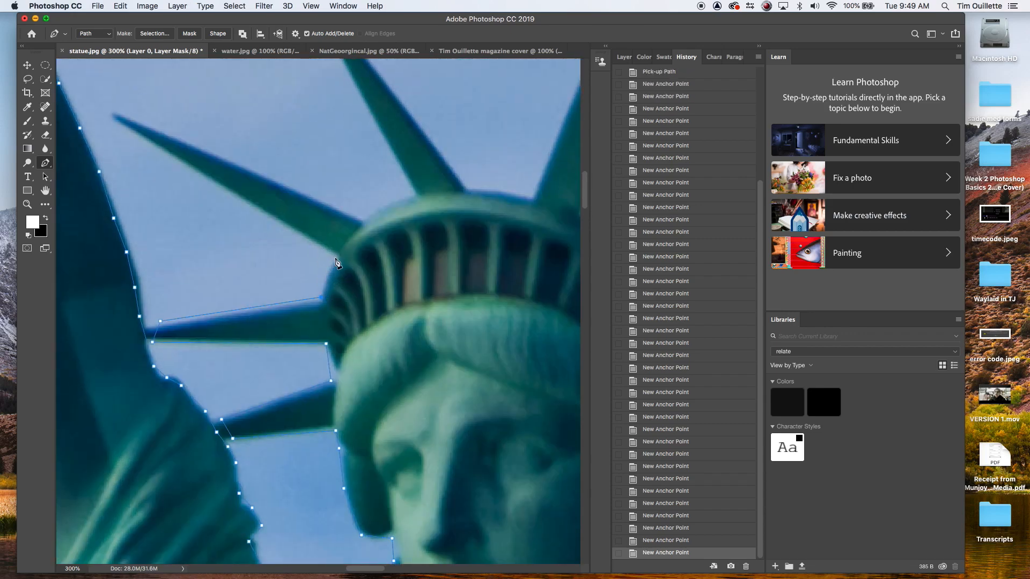
{"action": "left_click", "coordinate": [334, 257]}
{"action": "left_click", "coordinate": [358, 220]}
{"action": "scroll", "coordinate": [429, 141], "scroll_direction": "up", "scroll_amount": 6}
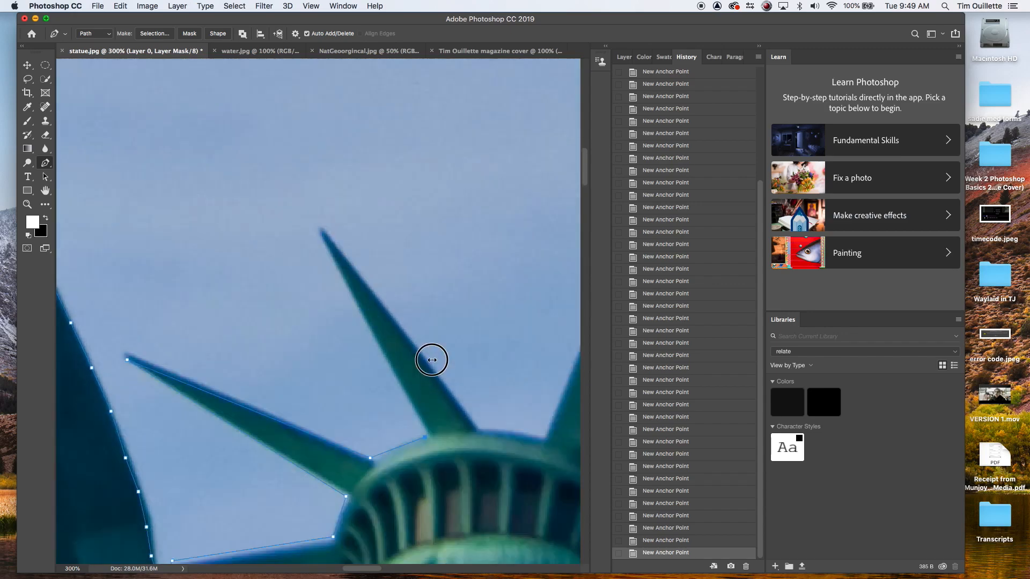
{"action": "left_click", "coordinate": [300, 144]}
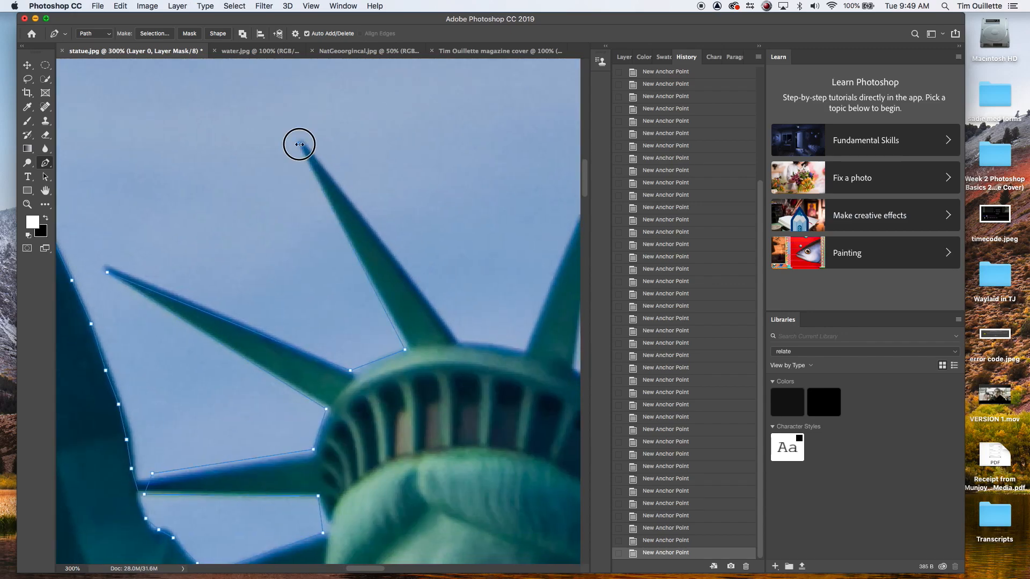
{"action": "left_click", "coordinate": [455, 341]}
{"action": "left_click_drag", "start_coordinate": [523, 350], "coordinate": [529, 356]}
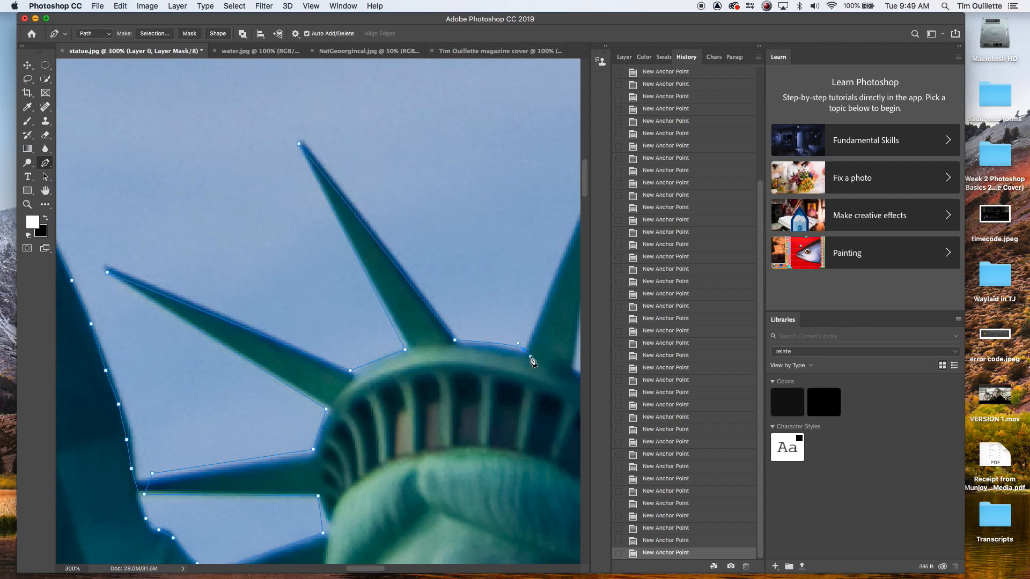
{"action": "left_click", "coordinate": [524, 348]}
Step: Trace around the tips and bases of the remaining crown spikes on the right side
{"action": "left_click_drag", "start_coordinate": [551, 242], "coordinate": [384, 305]}
{"action": "left_click", "coordinate": [424, 250]}
{"action": "left_click", "coordinate": [408, 429]}
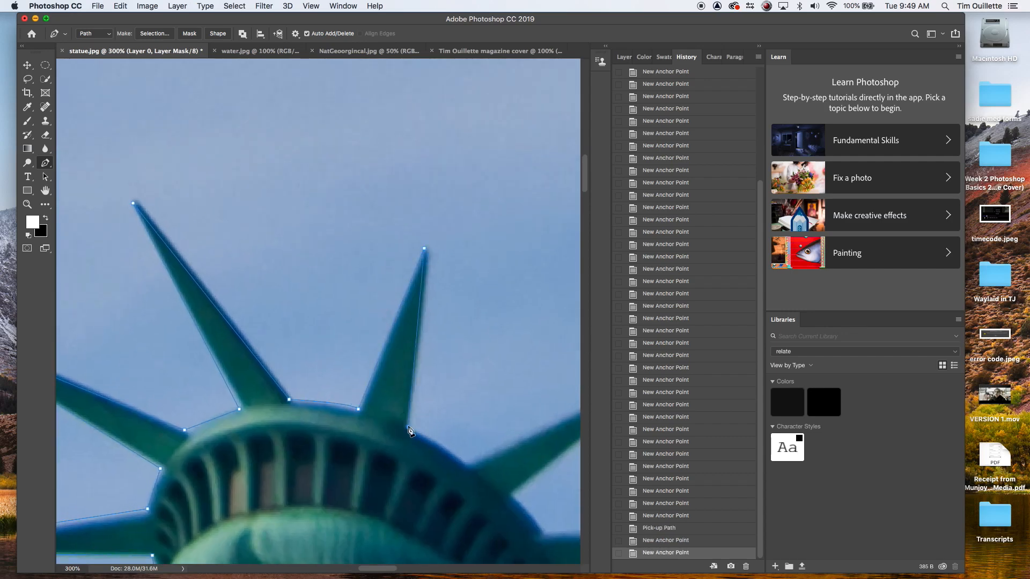
{"action": "left_click", "coordinate": [465, 464]}
{"action": "left_click_drag", "start_coordinate": [519, 426], "coordinate": [387, 435]}
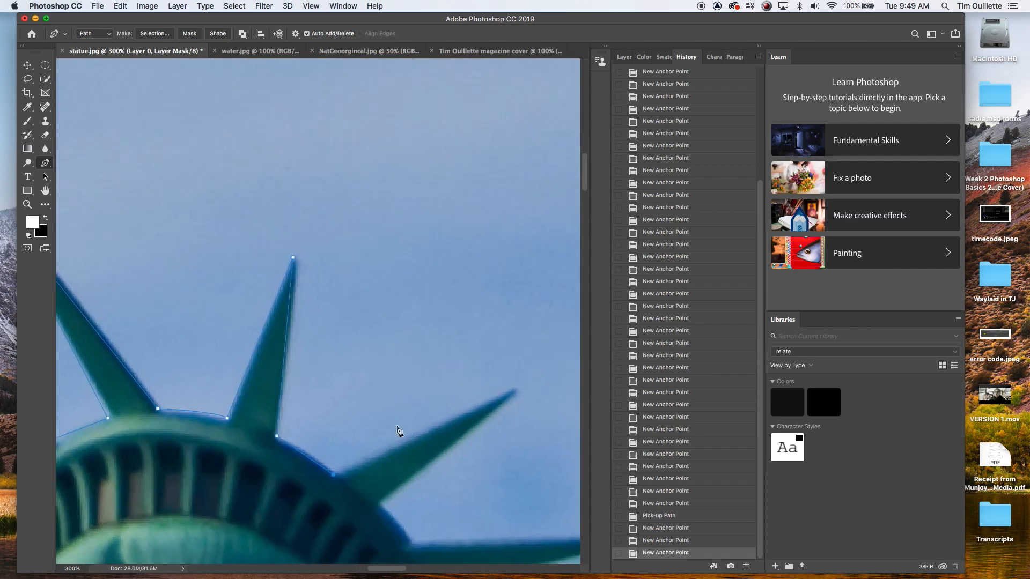
{"action": "left_click", "coordinate": [513, 388]}
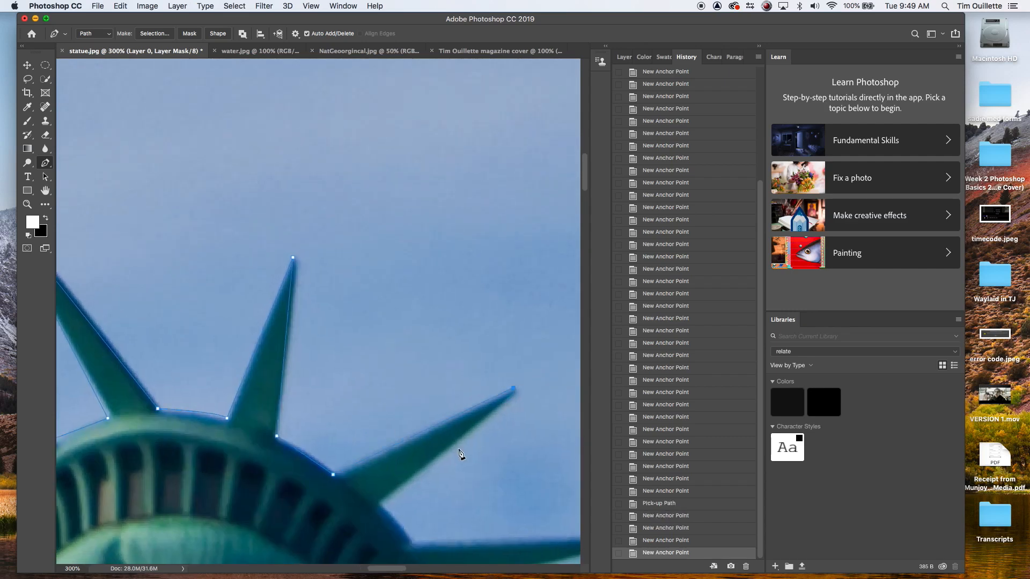
{"action": "left_click", "coordinate": [383, 504]}
{"action": "left_click_drag", "start_coordinate": [429, 519], "coordinate": [400, 421]}
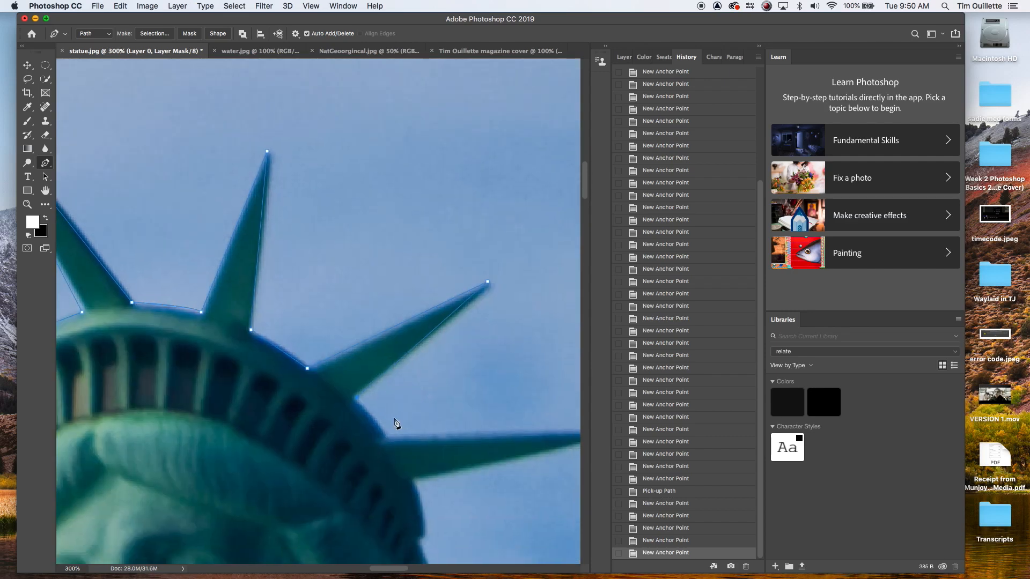
{"action": "left_click", "coordinate": [383, 432]}
{"action": "left_click_drag", "start_coordinate": [533, 434], "coordinate": [397, 373]}
{"action": "left_click", "coordinate": [482, 368]}
{"action": "left_click", "coordinate": [278, 420]}
Step: Trace down the face's right profile over the brow and nose
{"action": "left_click_drag", "start_coordinate": [333, 465], "coordinate": [307, 355]}
{"action": "left_click", "coordinate": [314, 346], "text": "alt"}
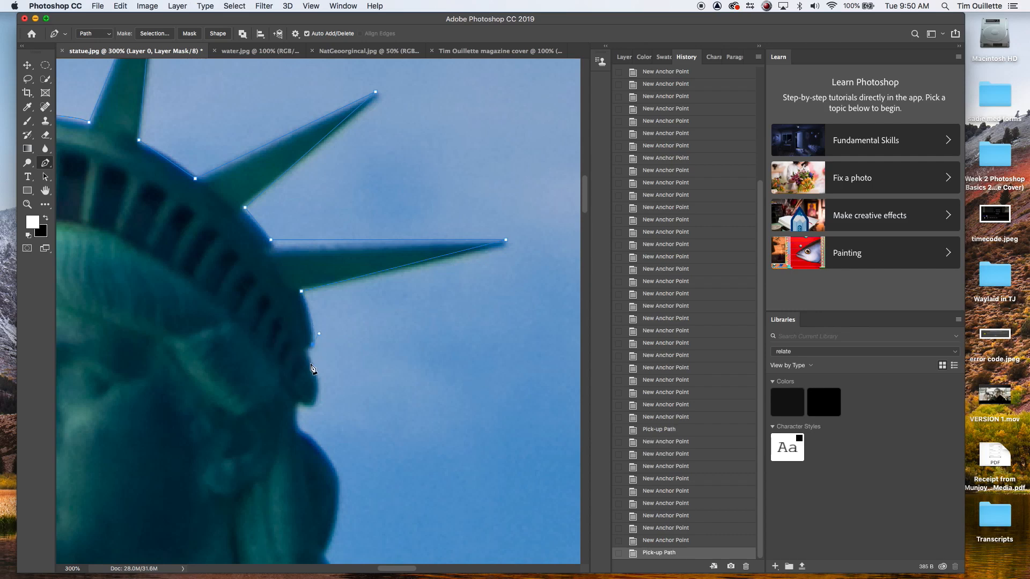
{"action": "left_click", "coordinate": [310, 364]}
{"action": "left_click", "coordinate": [319, 380]}
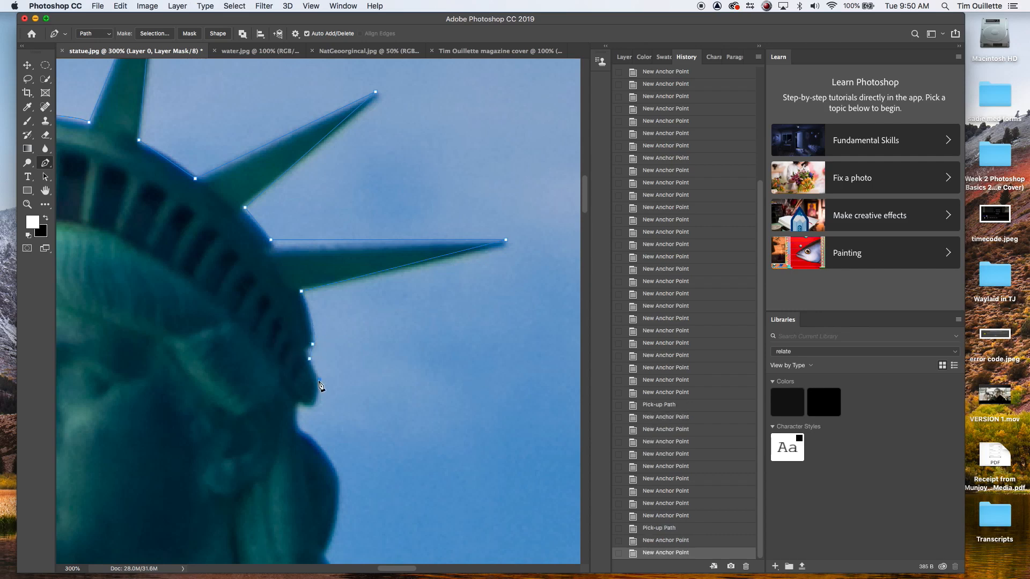
{"action": "left_click", "coordinate": [316, 402]}
{"action": "left_click", "coordinate": [297, 410]}
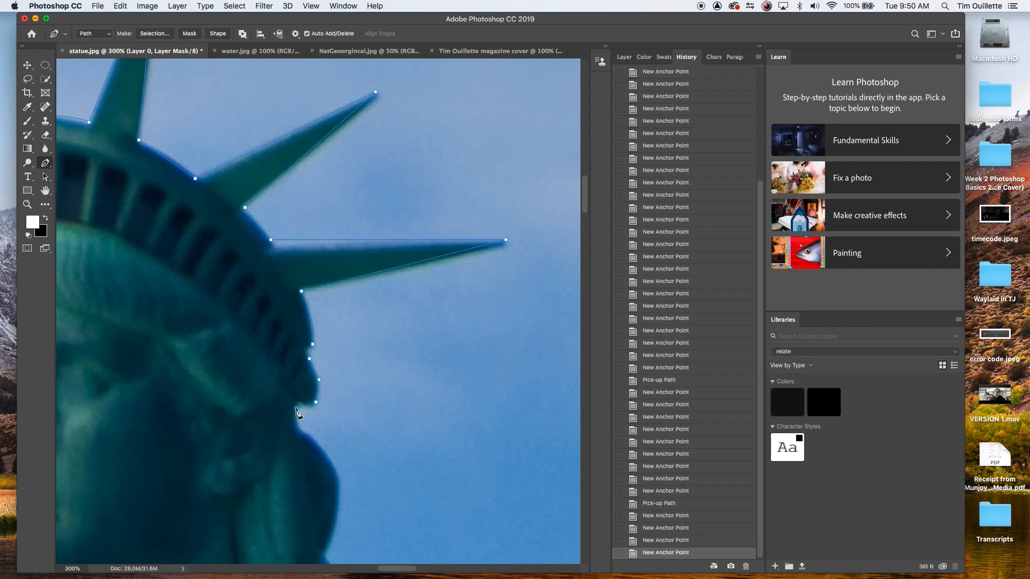
{"action": "left_click", "coordinate": [298, 423]}
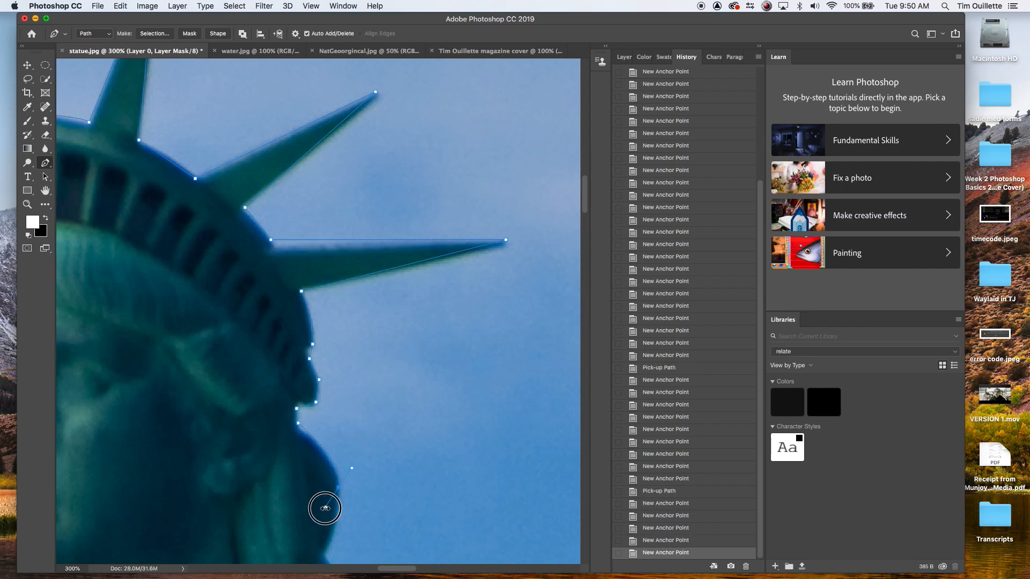
{"action": "left_click_drag", "start_coordinate": [337, 487], "coordinate": [332, 509]}
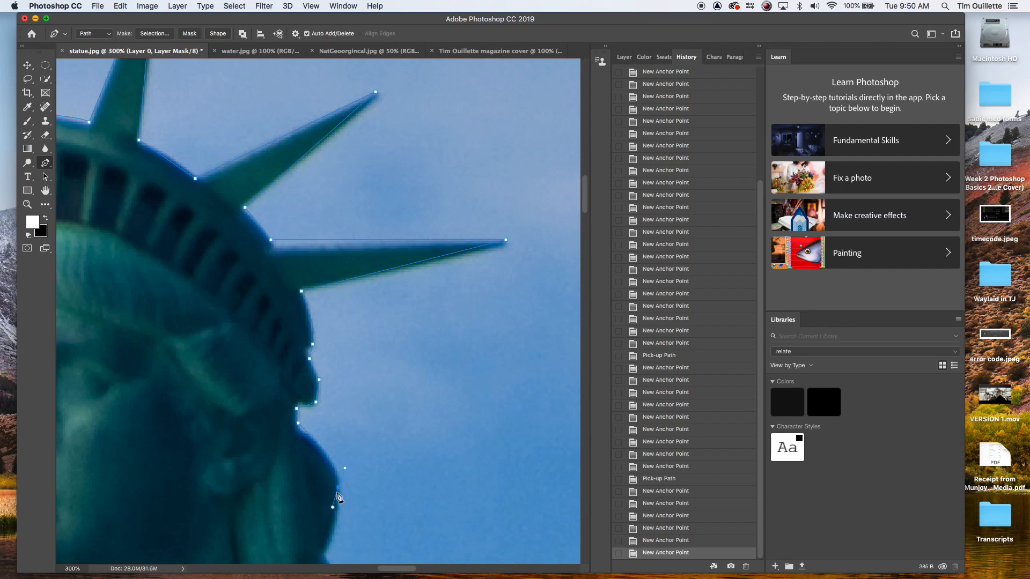
{"action": "left_click", "coordinate": [338, 488], "text": "alt"}
Step: Trace down the chin and under the jaw to the neck with new anchor points
{"action": "left_click_drag", "start_coordinate": [427, 502], "coordinate": [429, 267]}
{"action": "left_click", "coordinate": [340, 294]}
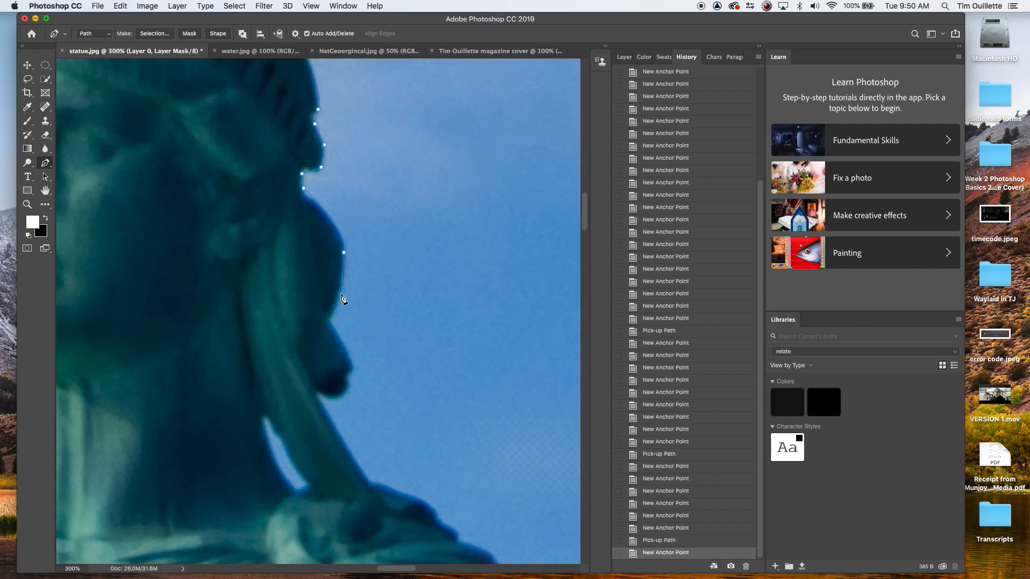
{"action": "left_click", "coordinate": [329, 313]}
{"action": "left_click", "coordinate": [340, 334]}
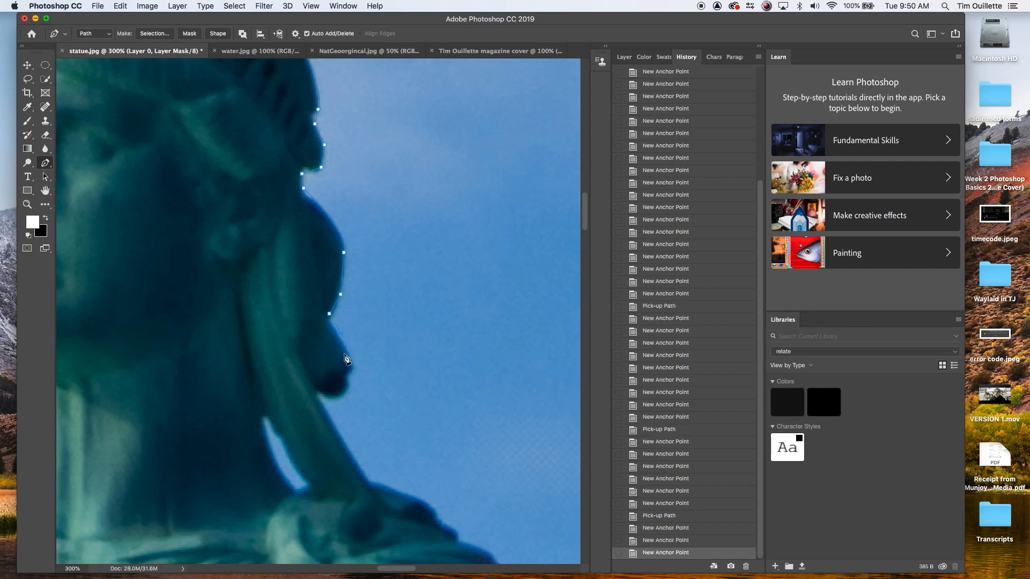
{"action": "left_click", "coordinate": [349, 357]}
{"action": "left_click", "coordinate": [347, 375]}
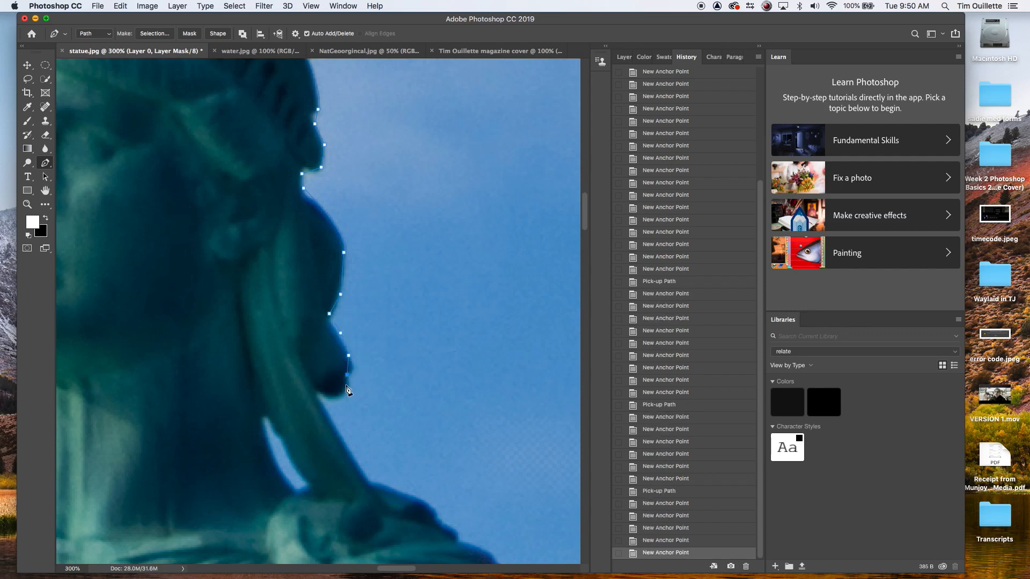
{"action": "left_click", "coordinate": [344, 392]}
{"action": "left_click", "coordinate": [318, 393]}
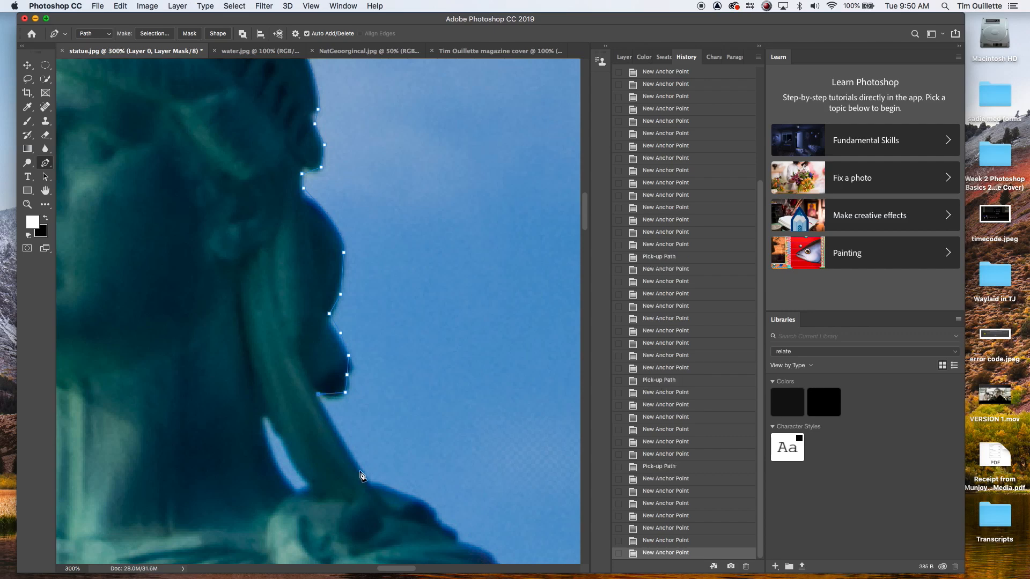
{"action": "left_click", "coordinate": [366, 483]}
Step: Continue the path along the neck and across the top of the right shoulder
{"action": "left_click_drag", "start_coordinate": [449, 471], "coordinate": [375, 317]}
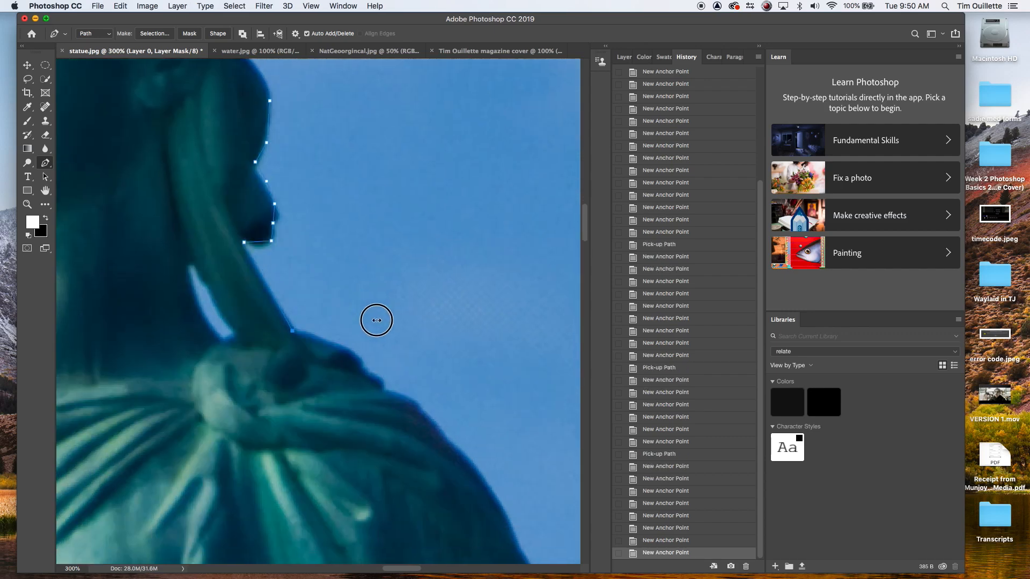
{"action": "left_click", "coordinate": [326, 340]}
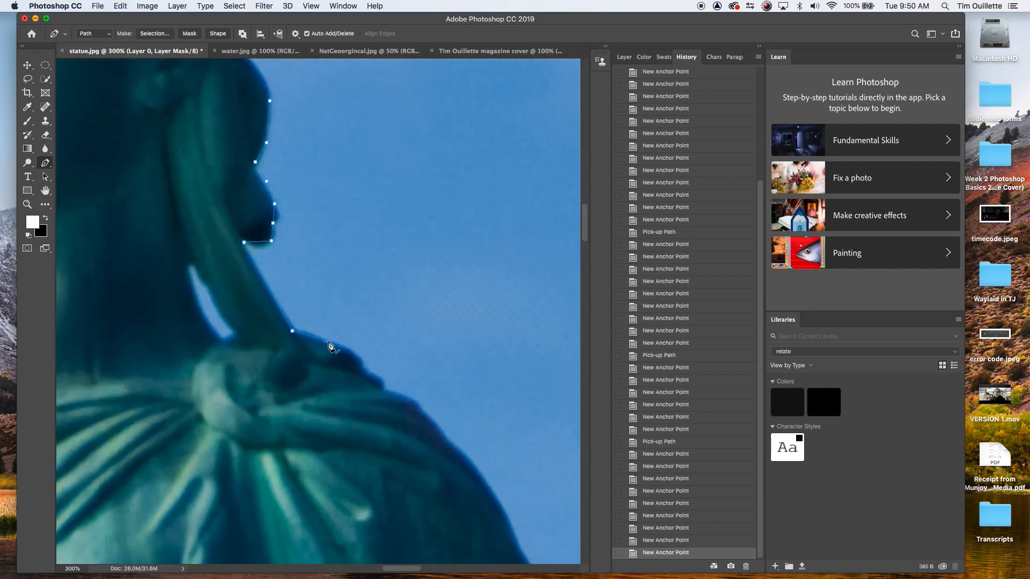
{"action": "left_click", "coordinate": [361, 358]}
{"action": "left_click", "coordinate": [371, 369]}
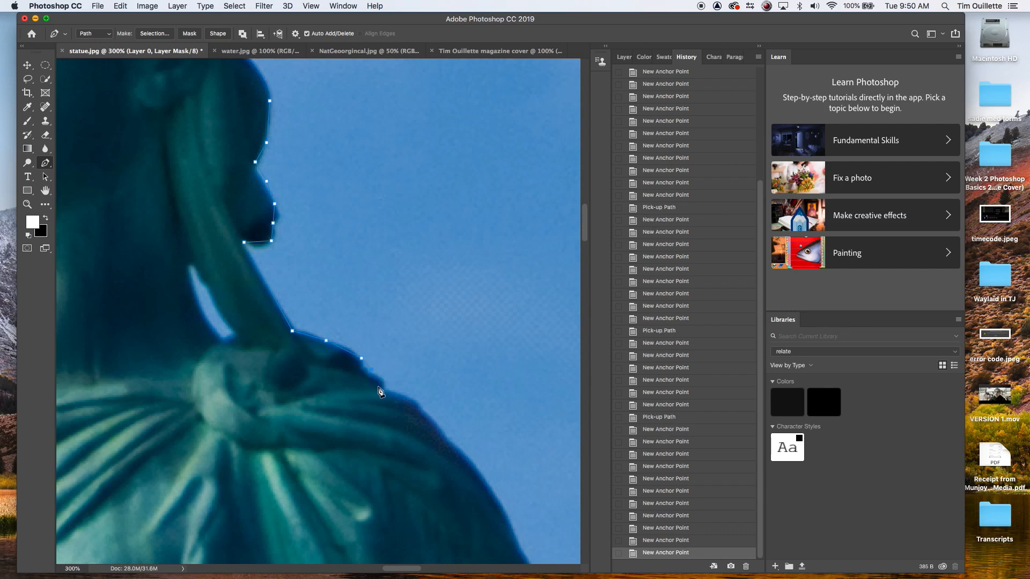
{"action": "left_click", "coordinate": [383, 384]}
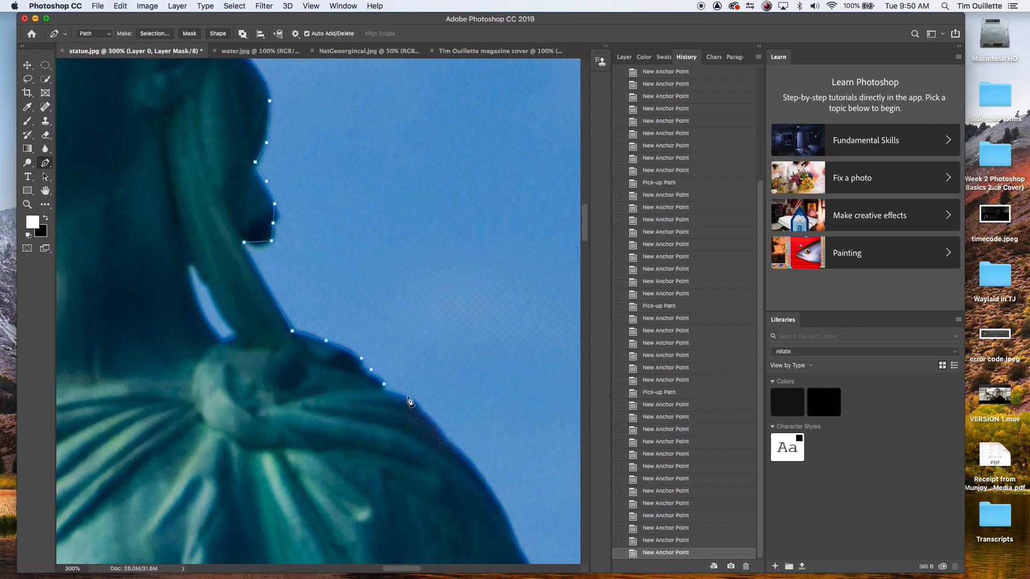
{"action": "left_click_drag", "start_coordinate": [462, 431], "coordinate": [381, 230]}
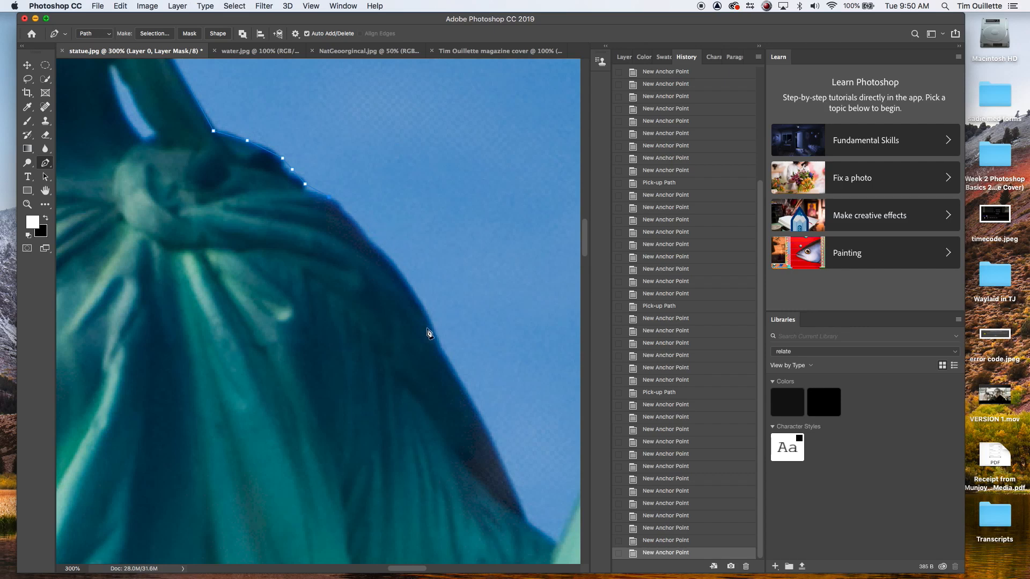
{"action": "left_click_drag", "start_coordinate": [442, 345], "coordinate": [456, 376]}
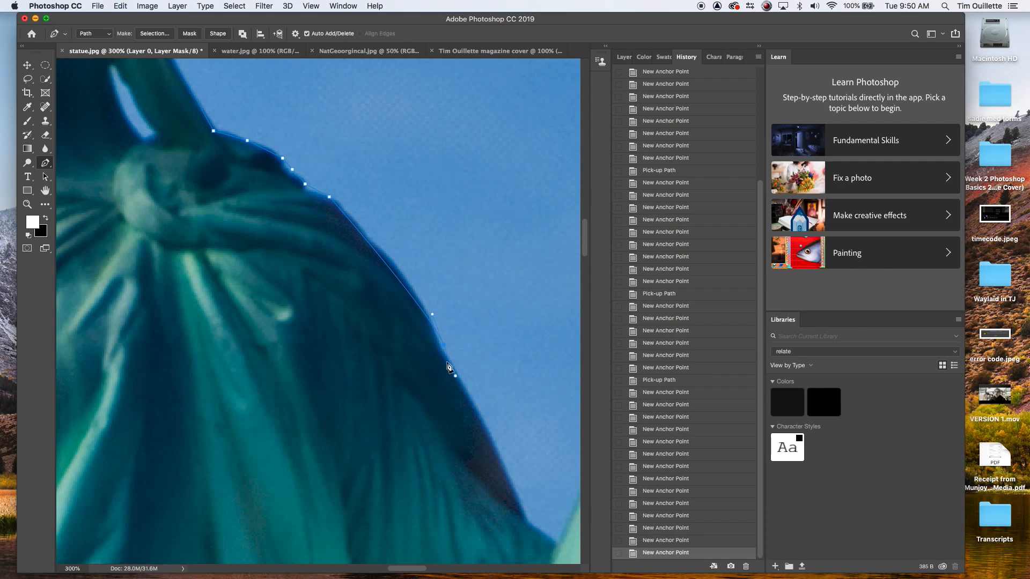
{"action": "left_click", "coordinate": [443, 346], "text": "alt"}
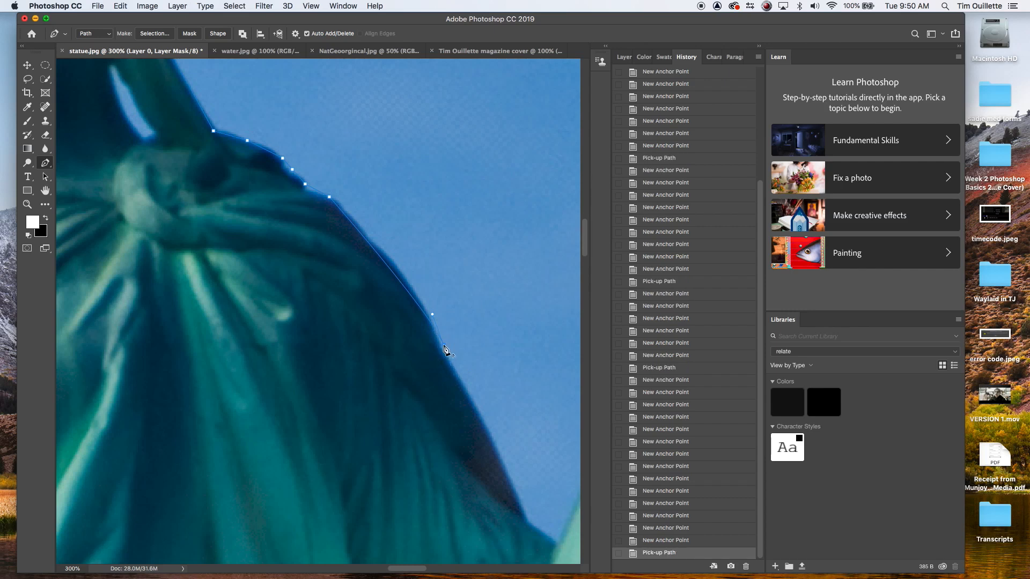
Step: Trace down the outer edge of the shoulder and robe toward the tablet
{"action": "left_click_drag", "start_coordinate": [502, 426], "coordinate": [448, 274]}
{"action": "left_click", "coordinate": [452, 315]}
{"action": "left_click", "coordinate": [465, 351]}
{"action": "left_click", "coordinate": [473, 373]}
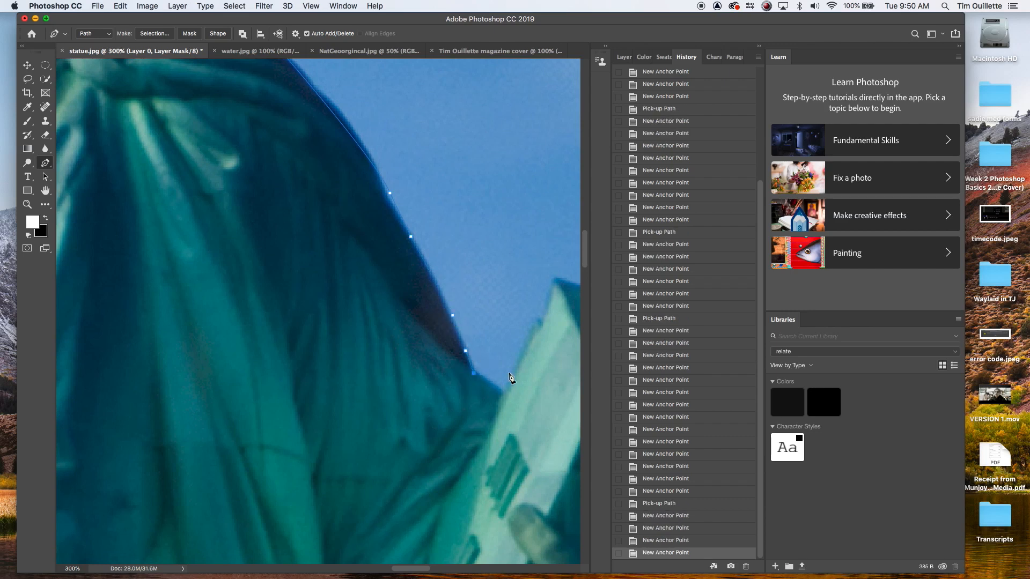
{"action": "left_click_drag", "start_coordinate": [506, 368], "coordinate": [405, 290]}
{"action": "left_click", "coordinate": [402, 307]}
Step: Trace around the top corners and right edge of the tablet
{"action": "left_click", "coordinate": [451, 202]}
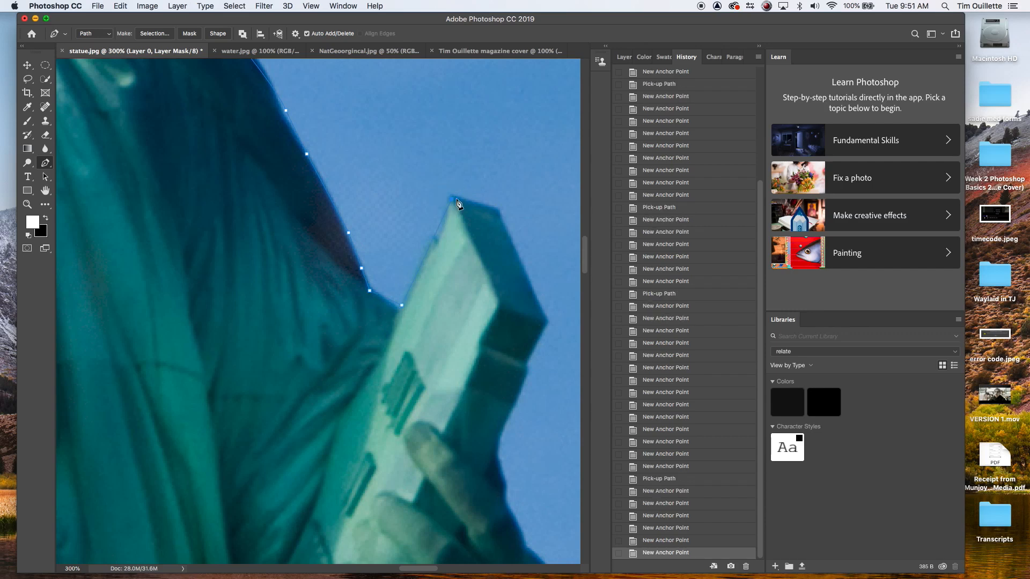
{"action": "left_click", "coordinate": [498, 212]}
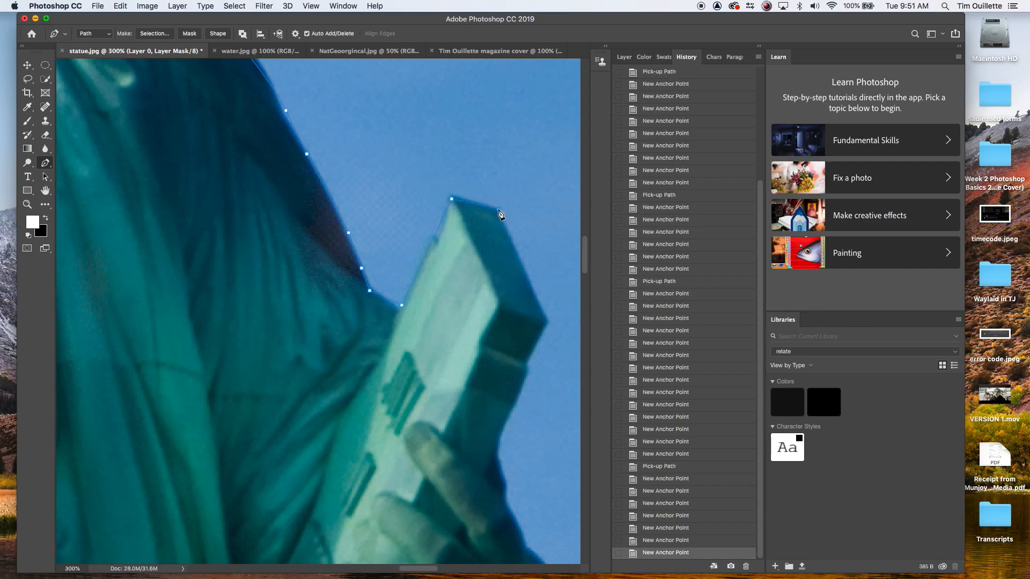
{"action": "left_click", "coordinate": [546, 322]}
{"action": "left_click", "coordinate": [527, 359]}
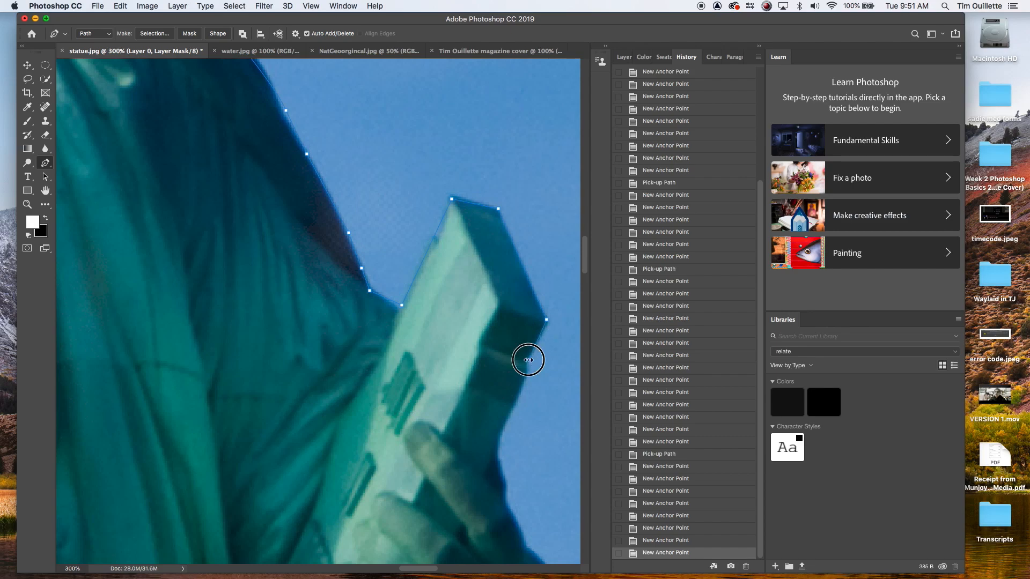
{"action": "left_click", "coordinate": [525, 380]}
{"action": "left_click", "coordinate": [519, 405]}
{"action": "left_click", "coordinate": [509, 419]}
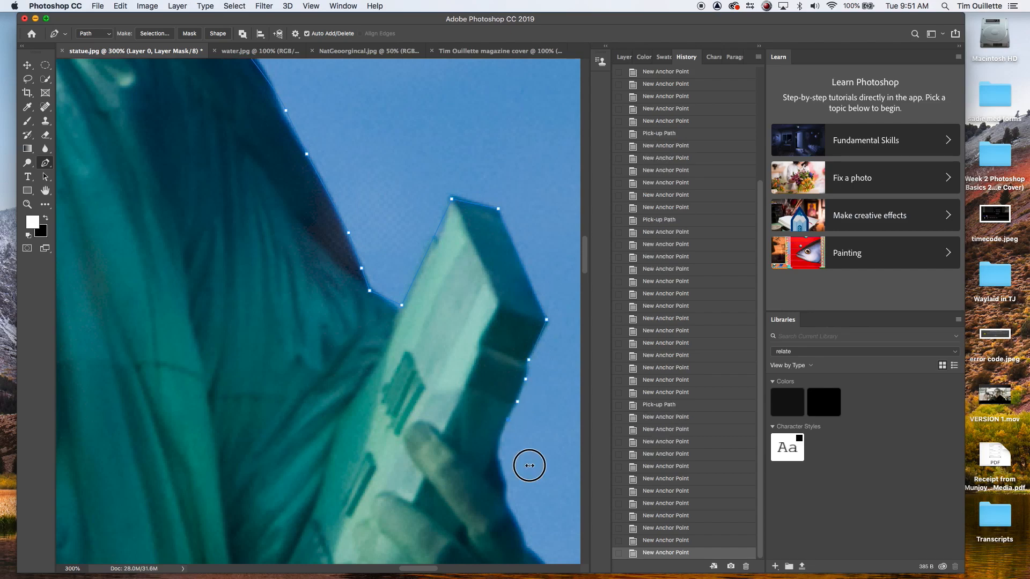
Step: Trace around the hand holding the tablet and down the outside of the arm
{"action": "left_click_drag", "start_coordinate": [528, 466], "coordinate": [484, 241]}
{"action": "left_click", "coordinate": [452, 235]}
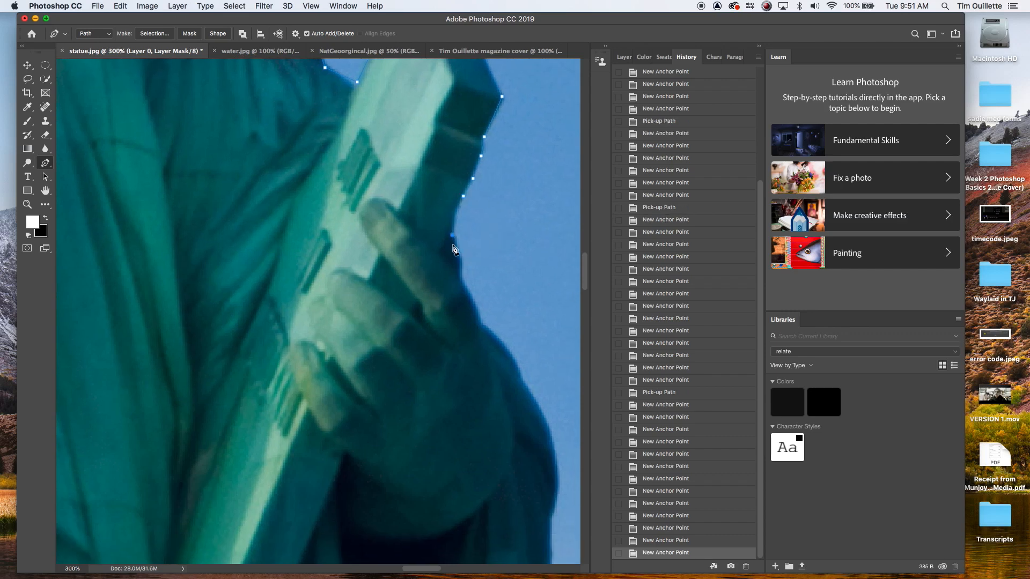
{"action": "left_click", "coordinate": [460, 262]}
{"action": "left_click", "coordinate": [466, 291]}
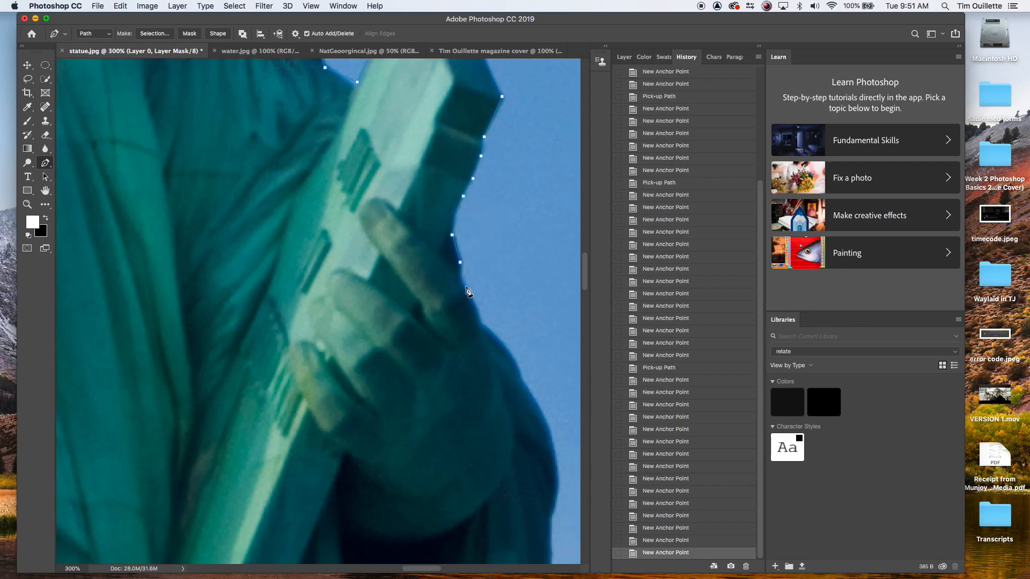
{"action": "left_click", "coordinate": [491, 332]}
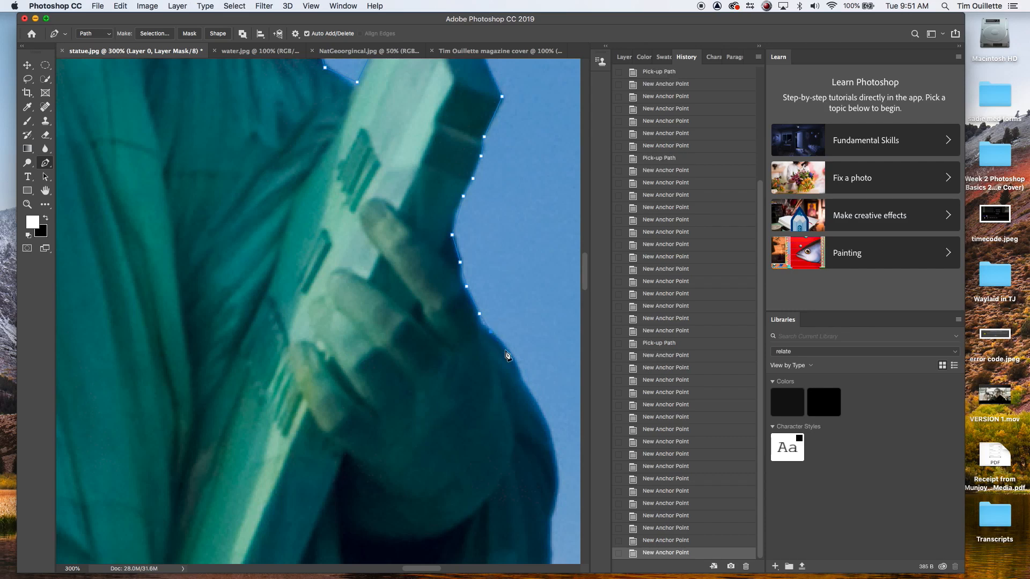
{"action": "left_click_drag", "start_coordinate": [519, 368], "coordinate": [448, 229]}
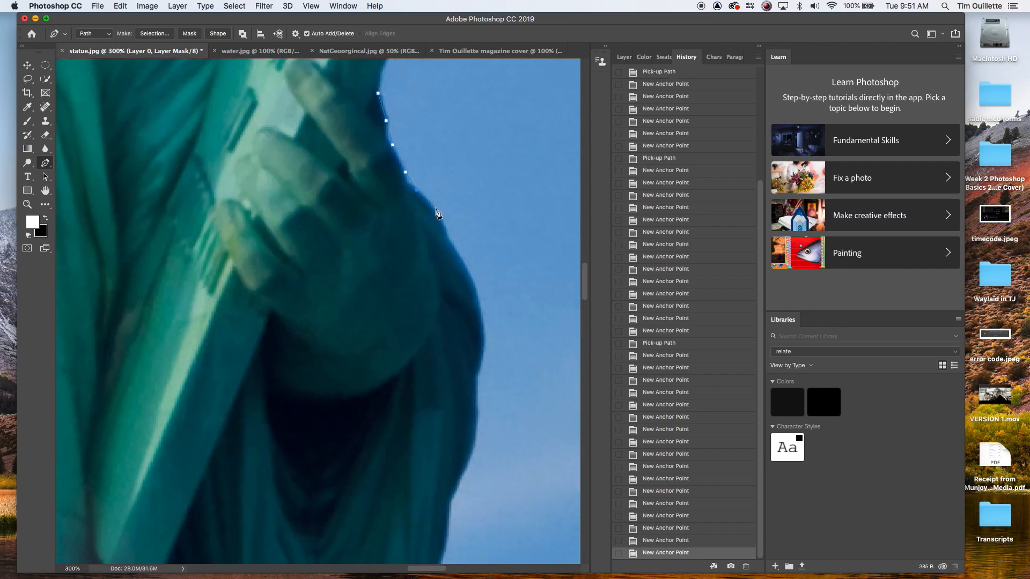
{"action": "left_click", "coordinate": [437, 212]}
{"action": "left_click", "coordinate": [449, 233]}
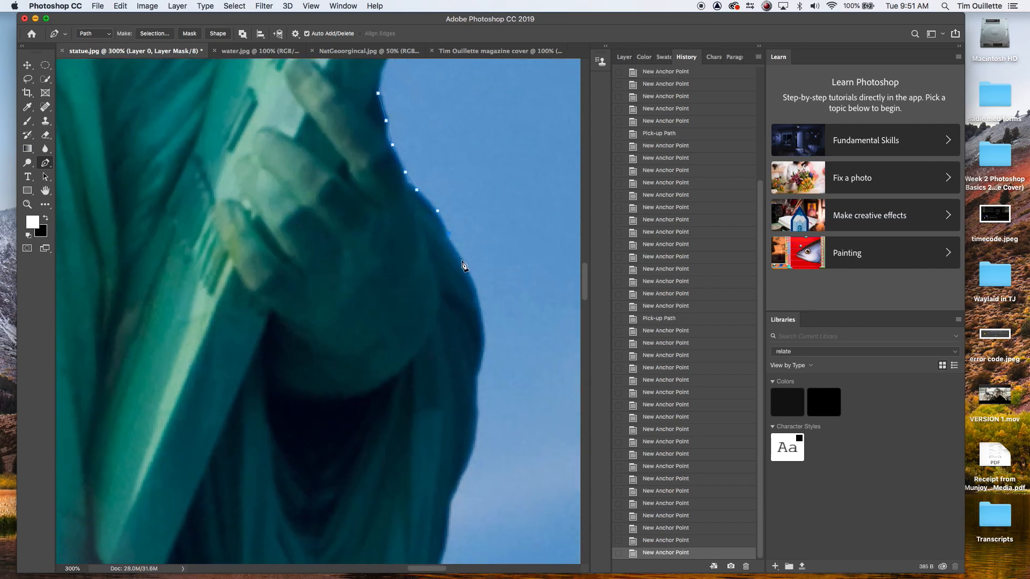
{"action": "left_click", "coordinate": [463, 263]}
{"action": "left_click", "coordinate": [482, 328]}
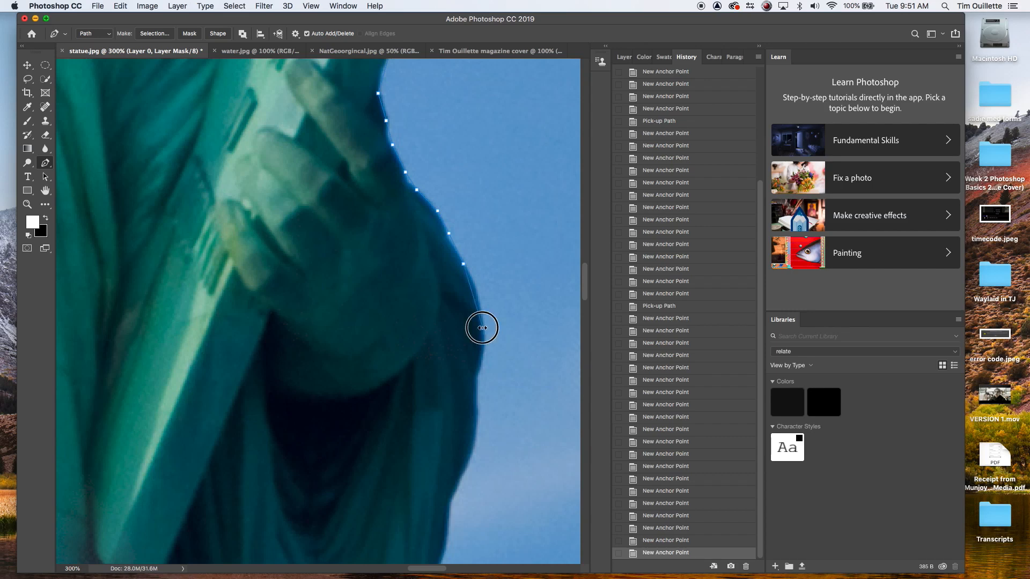
Step: Continue the path down the robe's edge below the arm
{"action": "left_click_drag", "start_coordinate": [499, 385], "coordinate": [494, 248]}
{"action": "left_click", "coordinate": [476, 234]}
{"action": "left_click", "coordinate": [472, 261]}
{"action": "left_click", "coordinate": [472, 300]}
{"action": "left_click", "coordinate": [449, 356]}
{"action": "left_click", "coordinate": [444, 371]}
{"action": "left_click", "coordinate": [442, 404]}
{"action": "scroll", "coordinate": [490, 340], "scroll_direction": "down", "scroll_amount": 5}
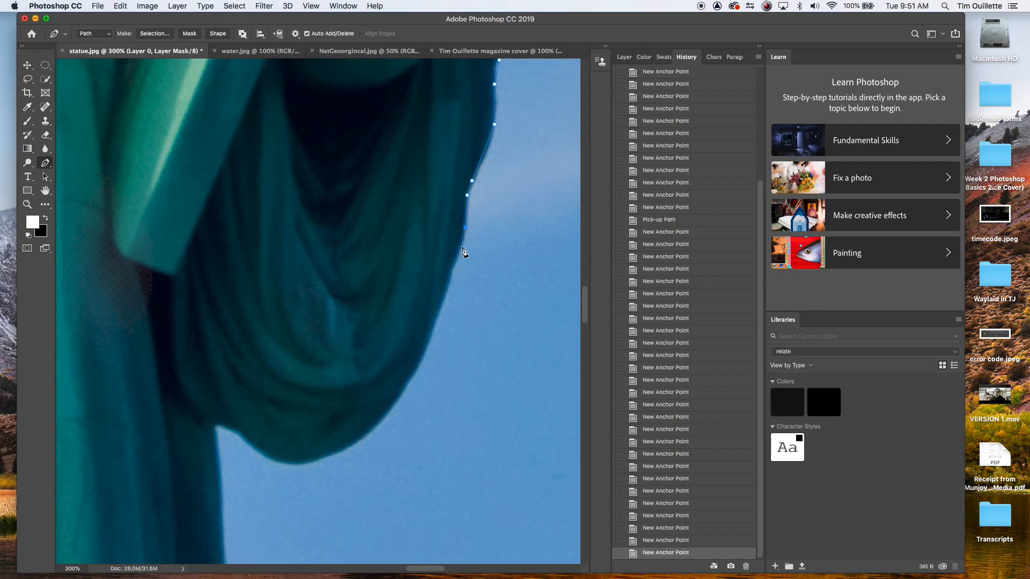
Step: Trace around the curved bottom of the hanging drape to the robe behind it
{"action": "left_click", "coordinate": [463, 251]}
{"action": "left_click", "coordinate": [446, 290]}
{"action": "left_click", "coordinate": [433, 334]}
{"action": "left_click", "coordinate": [405, 384]}
{"action": "left_click", "coordinate": [383, 415]}
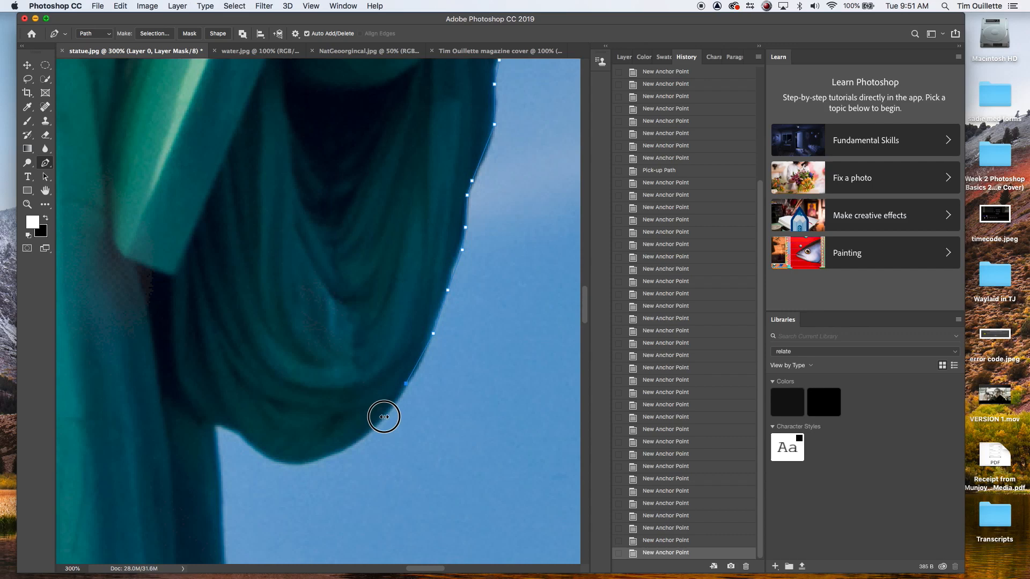
{"action": "left_click", "coordinate": [340, 451]}
{"action": "left_click", "coordinate": [298, 464]}
{"action": "left_click", "coordinate": [267, 459]}
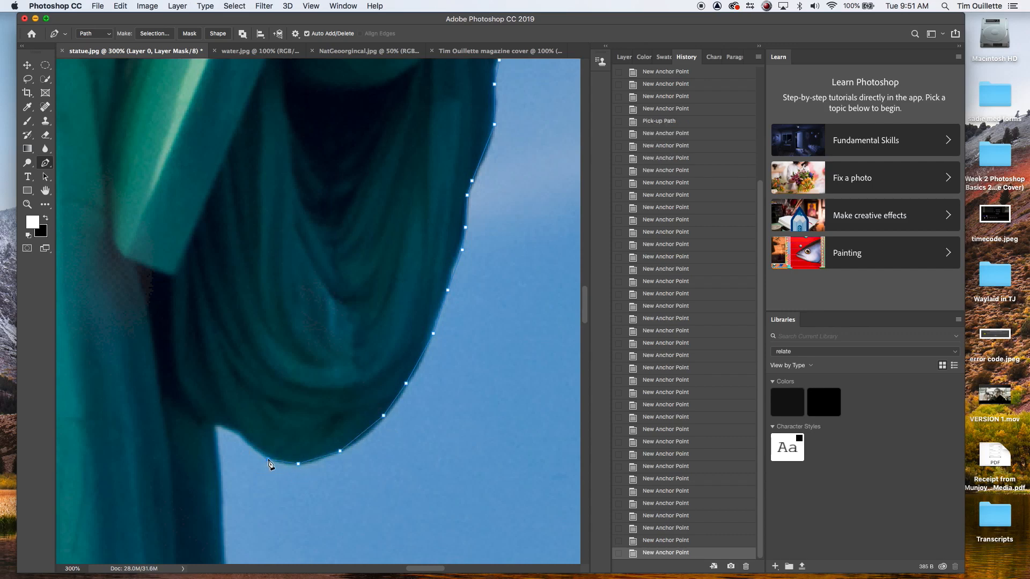
{"action": "left_click", "coordinate": [246, 440]}
{"action": "left_click", "coordinate": [224, 428]}
{"action": "left_click", "coordinate": [216, 441]}
{"action": "scroll", "coordinate": [214, 406], "scroll_direction": "down", "scroll_amount": 10}
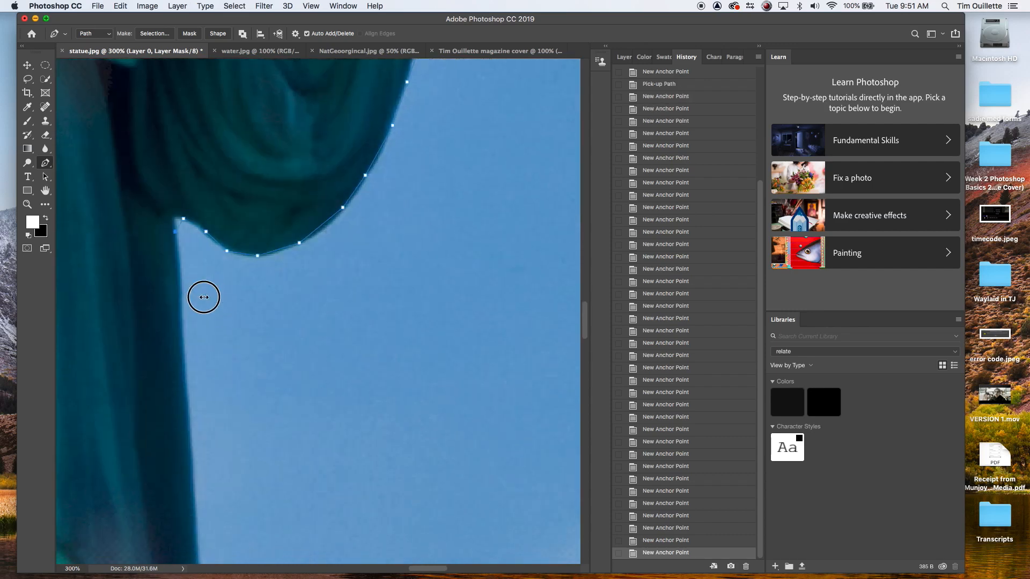
Step: Continue the path down the straight right edge of the robe
{"action": "left_click_drag", "start_coordinate": [276, 428], "coordinate": [285, 299]}
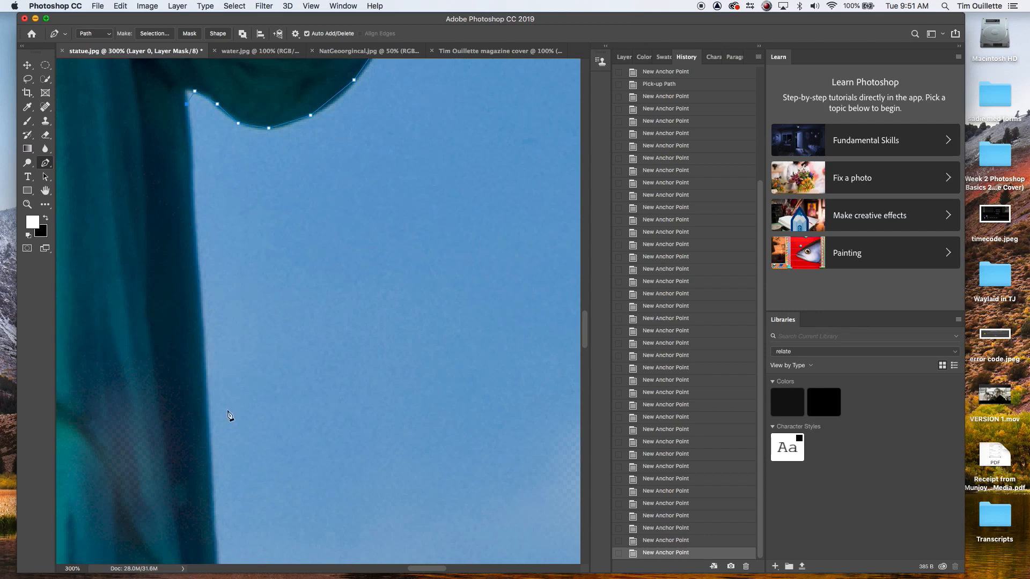
{"action": "left_click", "coordinate": [212, 418]}
{"action": "left_click_drag", "start_coordinate": [333, 459], "coordinate": [336, 241]}
{"action": "left_click", "coordinate": [225, 421]}
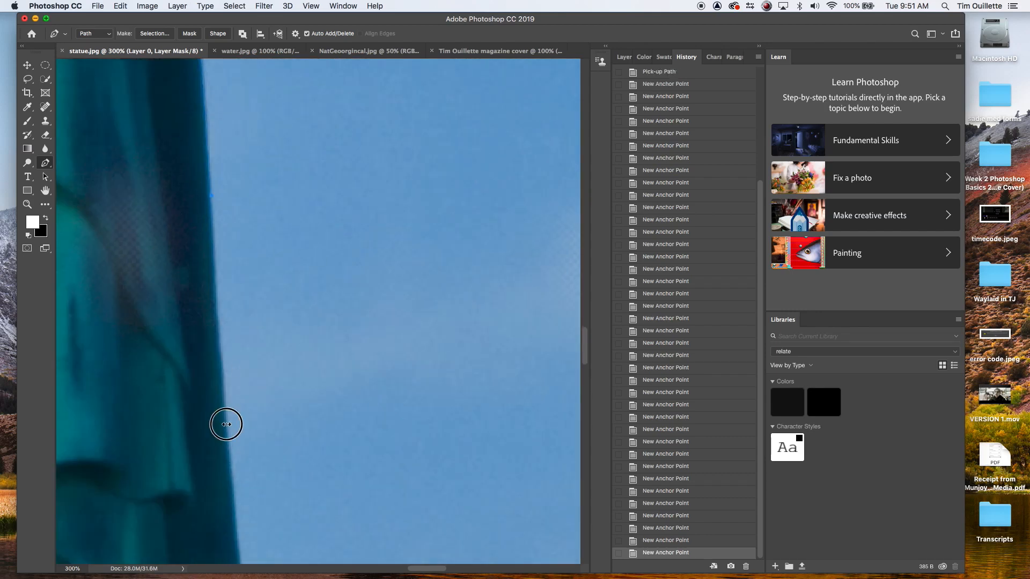
{"action": "left_click_drag", "start_coordinate": [340, 427], "coordinate": [344, 192]}
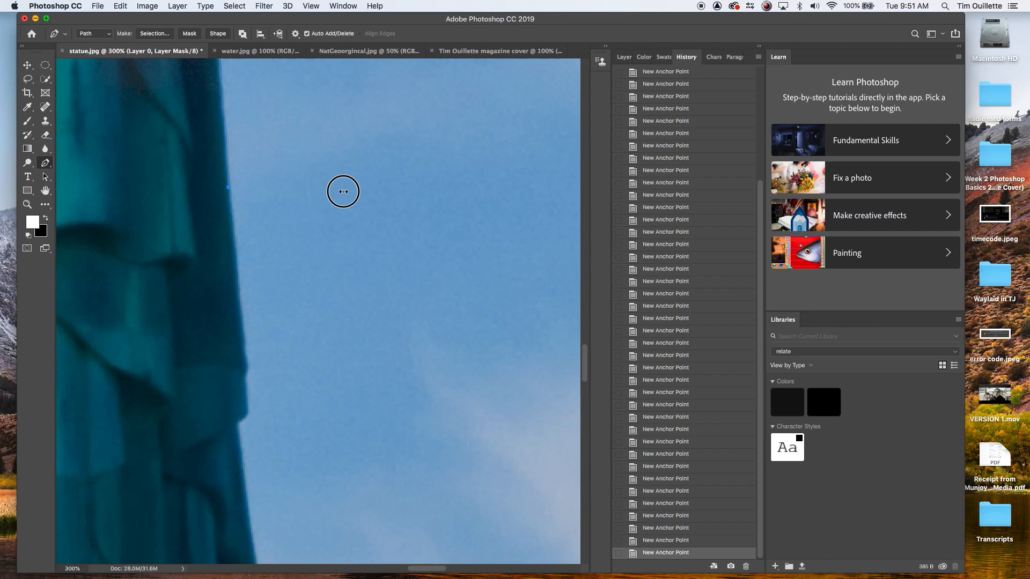
{"action": "left_click", "coordinate": [244, 361]}
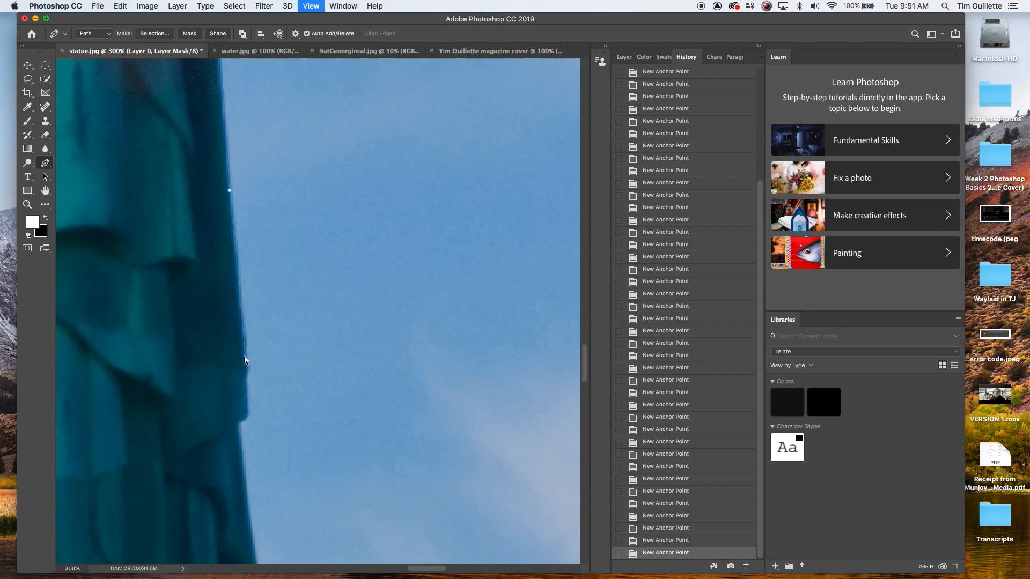
{"action": "key", "text": "super+1"}
{"action": "key", "text": "super+space"}
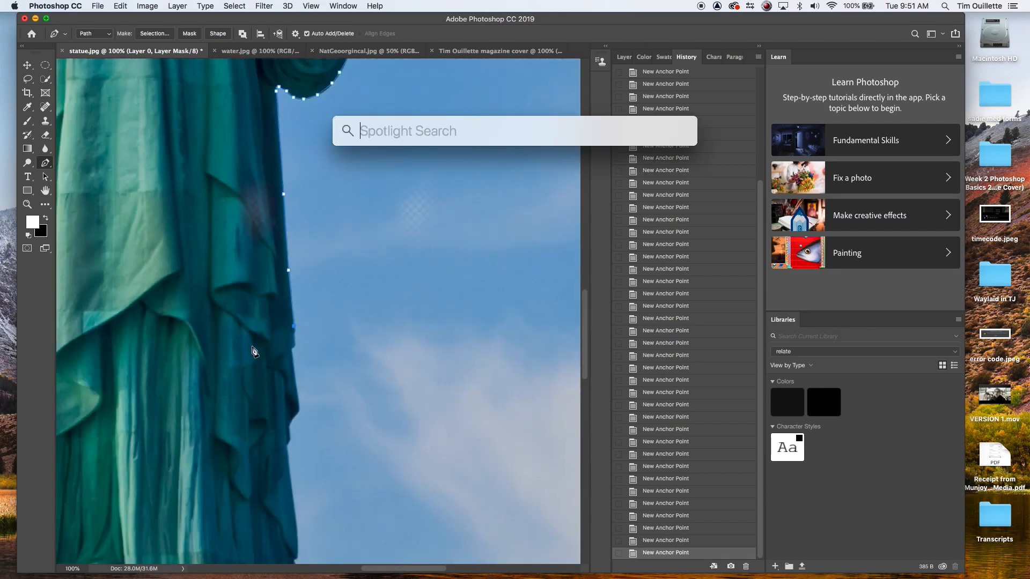
{"action": "left_click", "coordinate": [294, 347]}
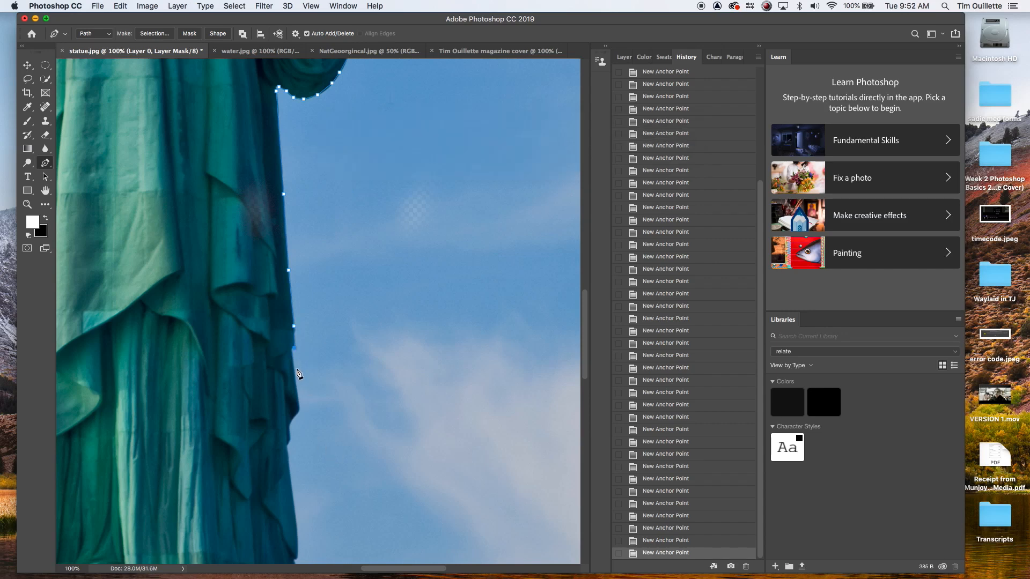
Step: Trace down the lower robe folds to where the statue meets the pedestal
{"action": "left_click", "coordinate": [294, 369]}
{"action": "left_click", "coordinate": [299, 407]}
{"action": "left_click", "coordinate": [290, 425]}
{"action": "left_click", "coordinate": [291, 437]}
{"action": "left_click_drag", "start_coordinate": [349, 476], "coordinate": [349, 264]}
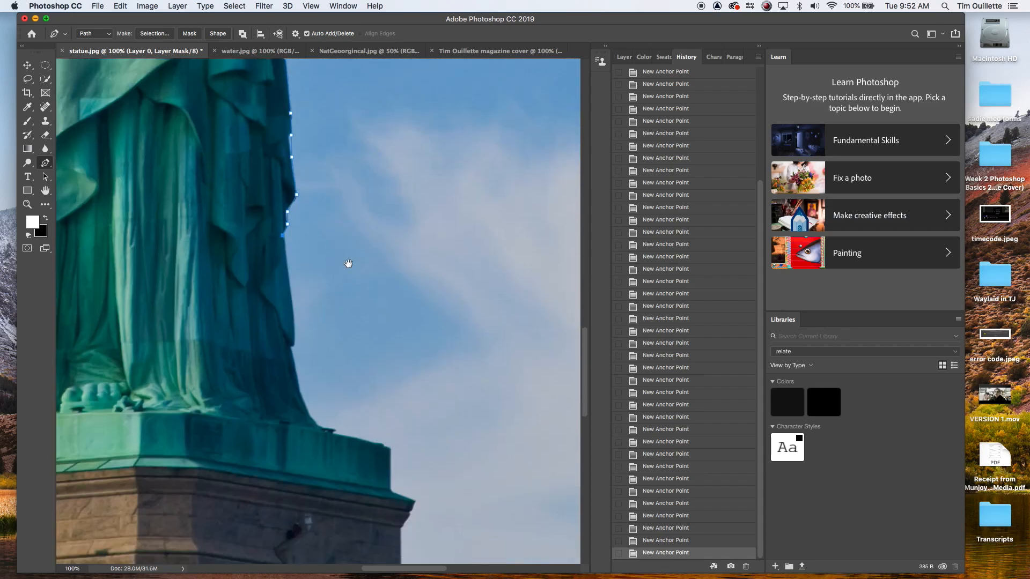
{"action": "left_click", "coordinate": [295, 325]}
{"action": "left_click", "coordinate": [293, 343]}
{"action": "left_click", "coordinate": [292, 355]}
Step: Trace the path along the top ledge of the statue's base and down its outer corner
{"action": "left_click_drag", "start_coordinate": [335, 429], "coordinate": [377, 431]}
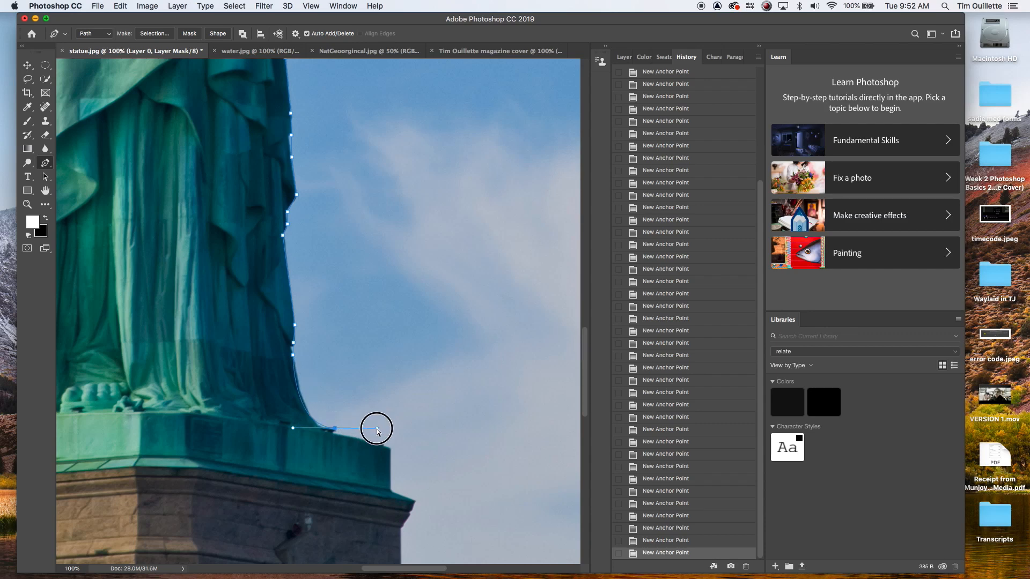
{"action": "left_click", "coordinate": [336, 429]}
{"action": "left_click", "coordinate": [344, 435]}
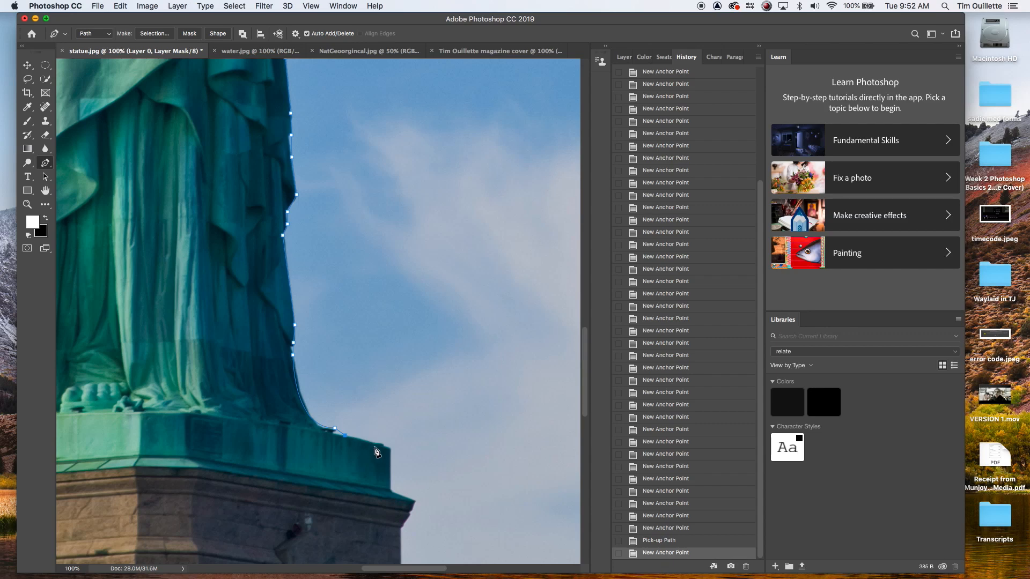
{"action": "left_click", "coordinate": [383, 443]}
{"action": "left_click", "coordinate": [391, 449]}
{"action": "left_click", "coordinate": [391, 489]}
{"action": "left_click", "coordinate": [414, 501]}
Step: Continue the path across the front edge of the base and close it at the starting anchor
{"action": "left_click_drag", "start_coordinate": [277, 485], "coordinate": [429, 499]}
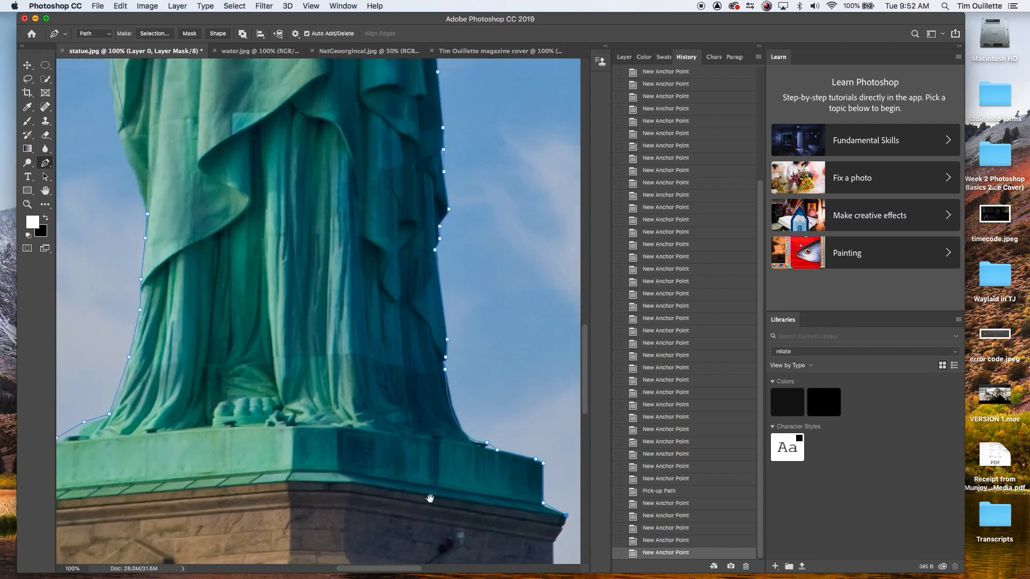
{"action": "left_click", "coordinate": [349, 481]}
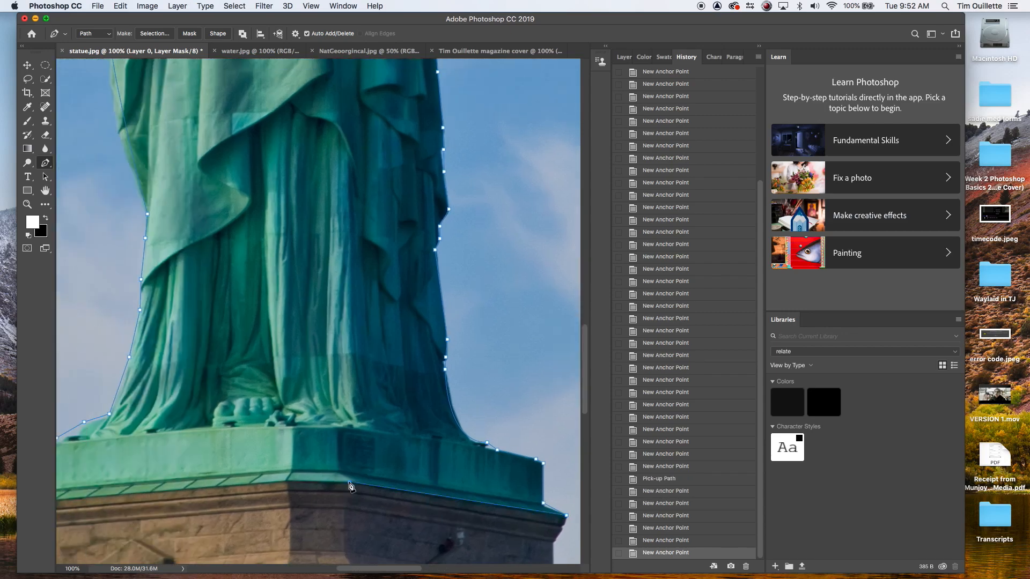
{"action": "left_click", "coordinate": [287, 482]}
{"action": "left_click_drag", "start_coordinate": [231, 507], "coordinate": [427, 515]}
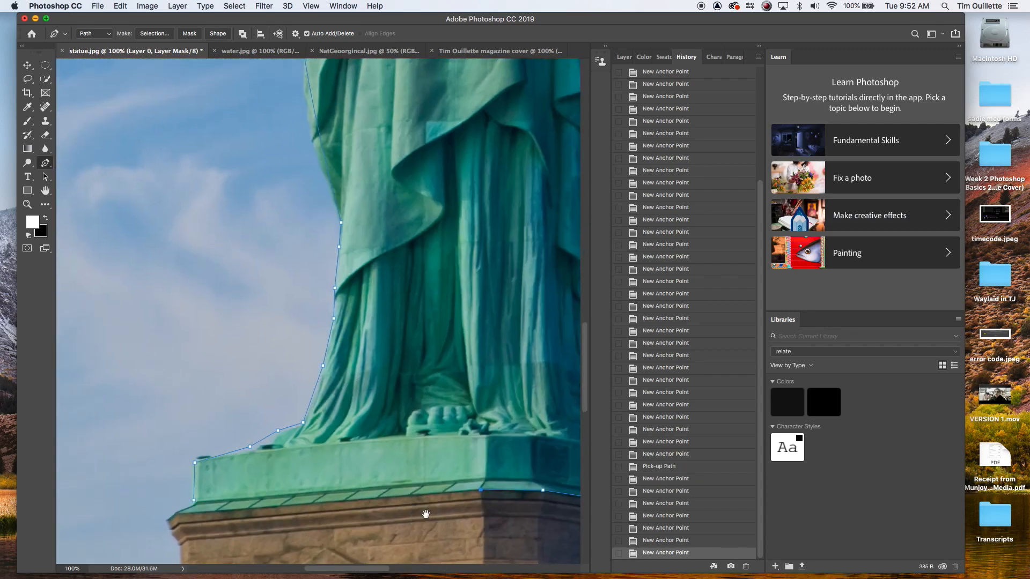
{"action": "left_click", "coordinate": [177, 513]}
{"action": "left_click", "coordinate": [165, 522]}
{"action": "left_click", "coordinate": [194, 502]}
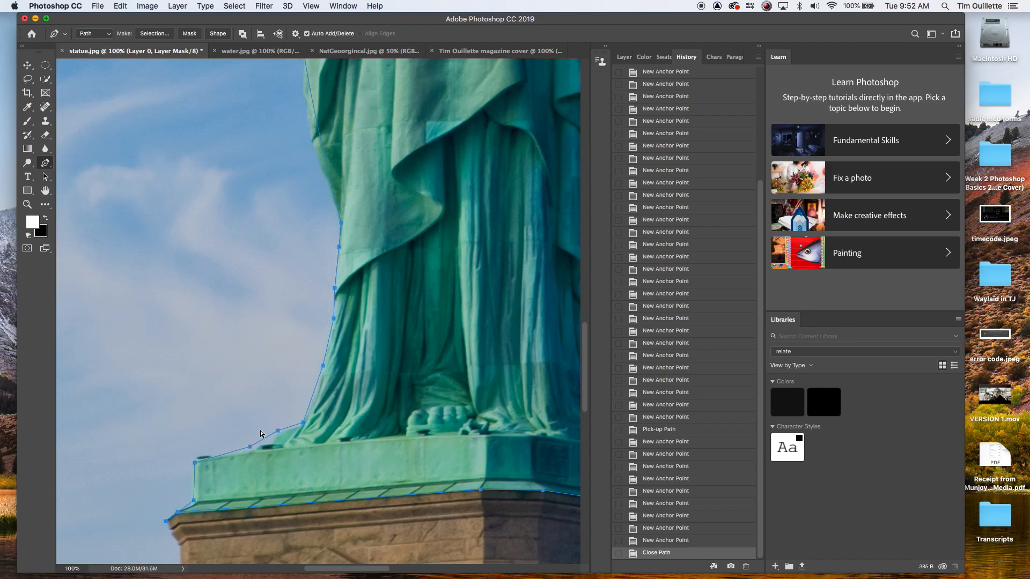
Step: Select the closed statue path with the Path Selection tool and inspect it across the whole statue
{"action": "key", "text": "super+minus"}
{"action": "key", "text": "super+minus"}
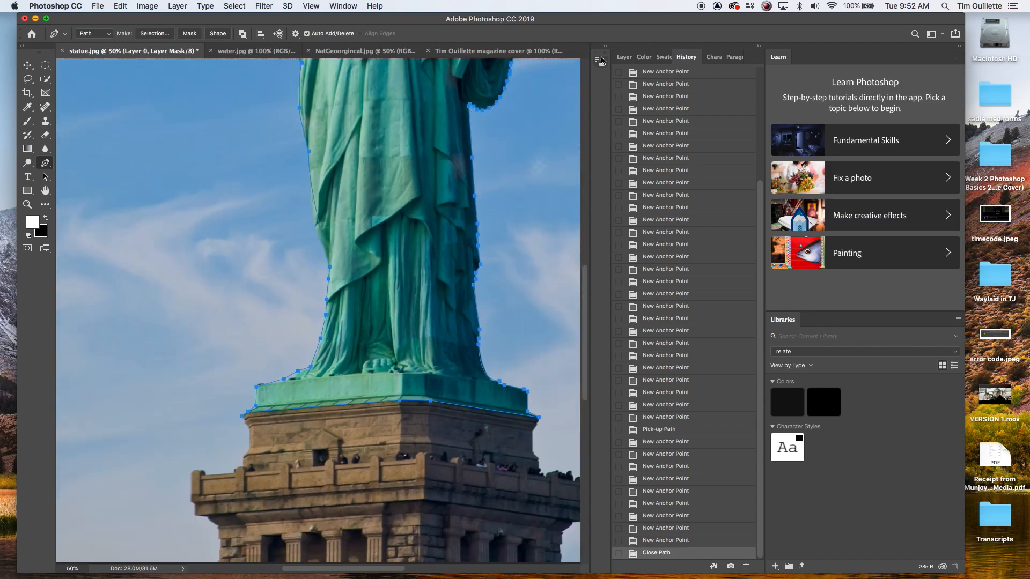
{"action": "left_click", "coordinate": [625, 57]}
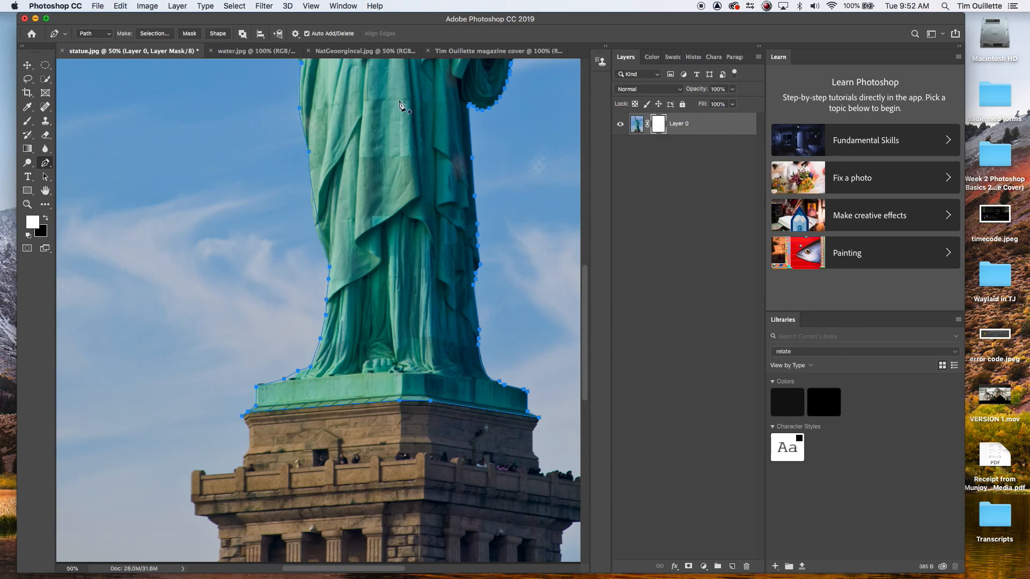
{"action": "key", "text": "super+minus"}
{"action": "key", "text": "super+minus"}
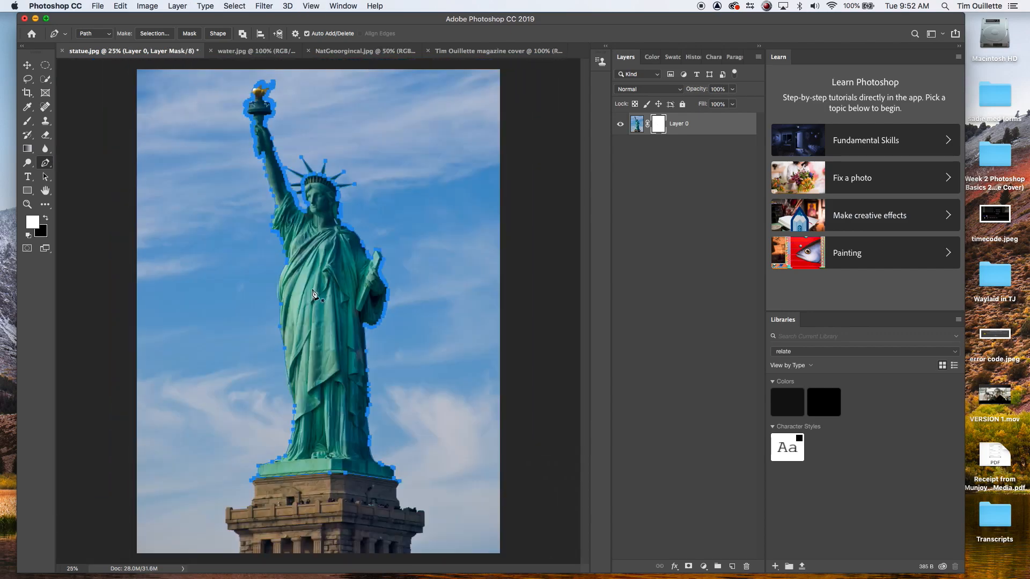
{"action": "left_click", "coordinate": [46, 179]}
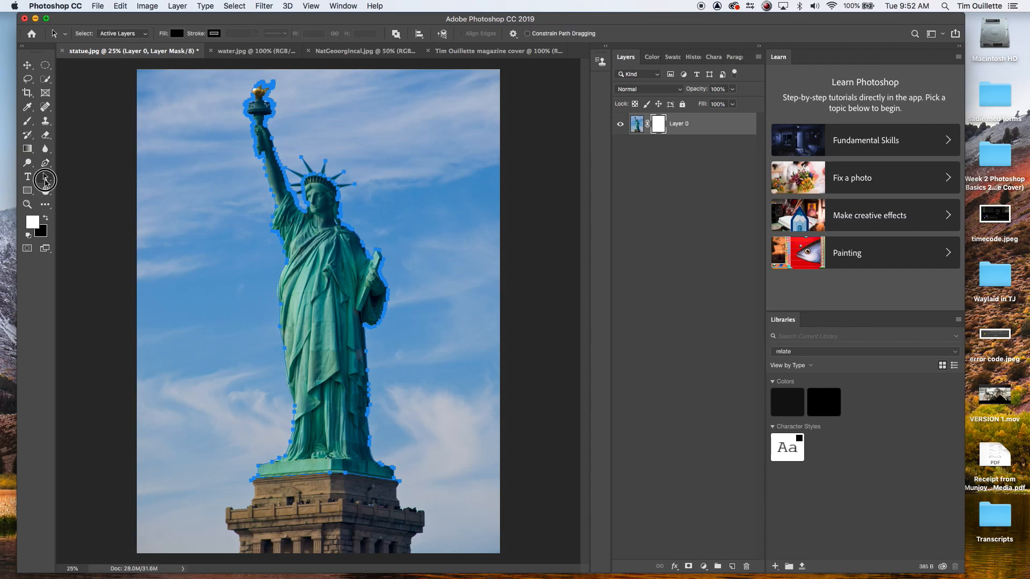
{"action": "left_click", "coordinate": [102, 186]}
{"action": "left_click", "coordinate": [281, 331]}
{"action": "key", "text": "super+plus"}
{"action": "key", "text": "super+plus"}
{"action": "key", "text": "super+plus"}
{"action": "key", "text": "super+plus"}
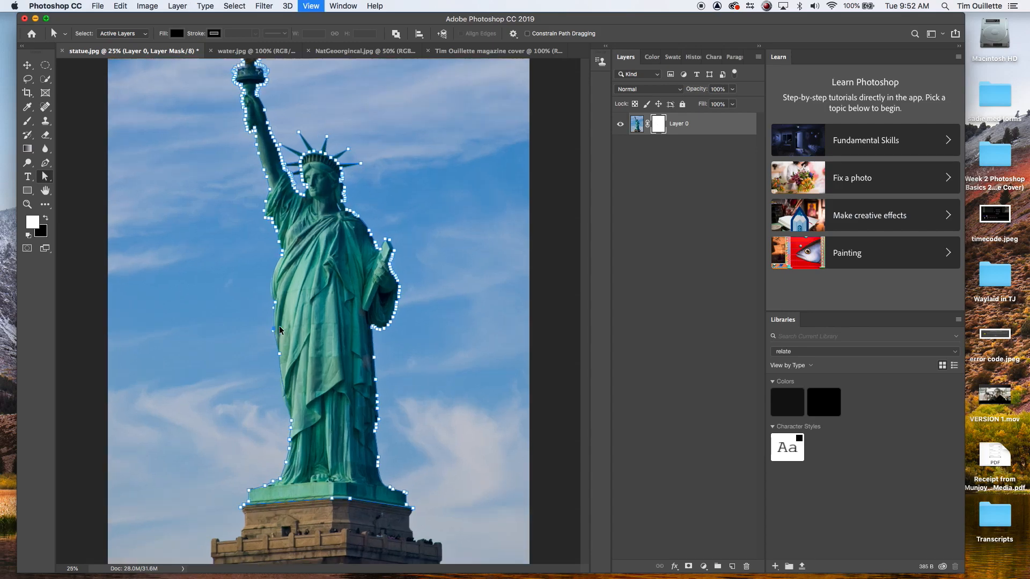
Step: Nudge individual anchor points around the crown spike, hair and shoulder to tighten the path
{"action": "left_click_drag", "start_coordinate": [165, 376], "coordinate": [163, 367]}
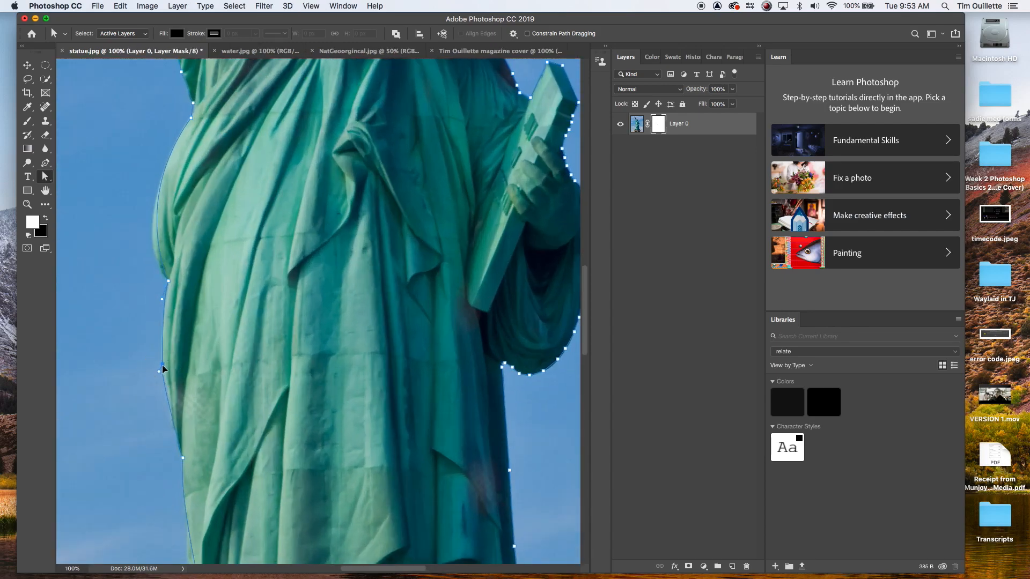
{"action": "left_click_drag", "start_coordinate": [471, 251], "coordinate": [412, 371]}
{"action": "left_click_drag", "start_coordinate": [392, 178], "coordinate": [453, 430]}
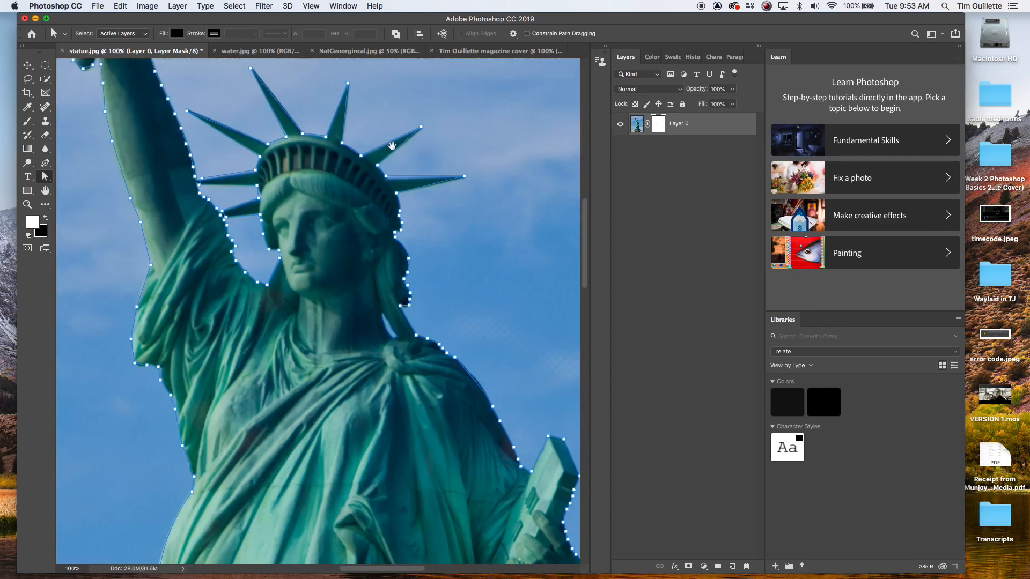
{"action": "left_click", "coordinate": [386, 180]}
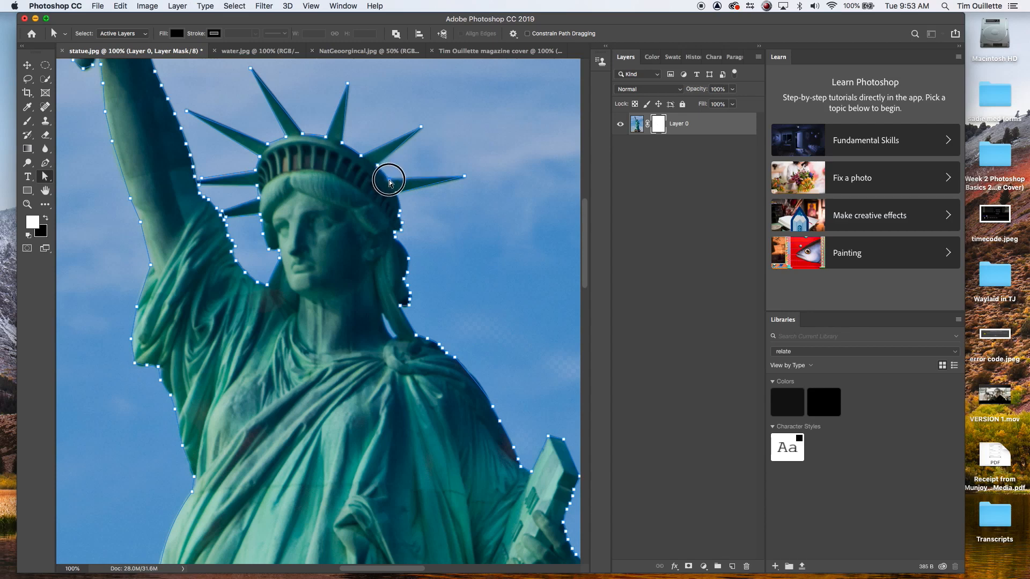
{"action": "left_click_drag", "start_coordinate": [420, 129], "coordinate": [424, 129]}
{"action": "left_click_drag", "start_coordinate": [401, 215], "coordinate": [404, 218]}
{"action": "left_click_drag", "start_coordinate": [456, 360], "coordinate": [457, 361]}
Step: Make a selection from the path with a 2 pixel feather radius and anti-aliasing
{"action": "left_click_drag", "start_coordinate": [46, 163], "coordinate": [86, 193]}
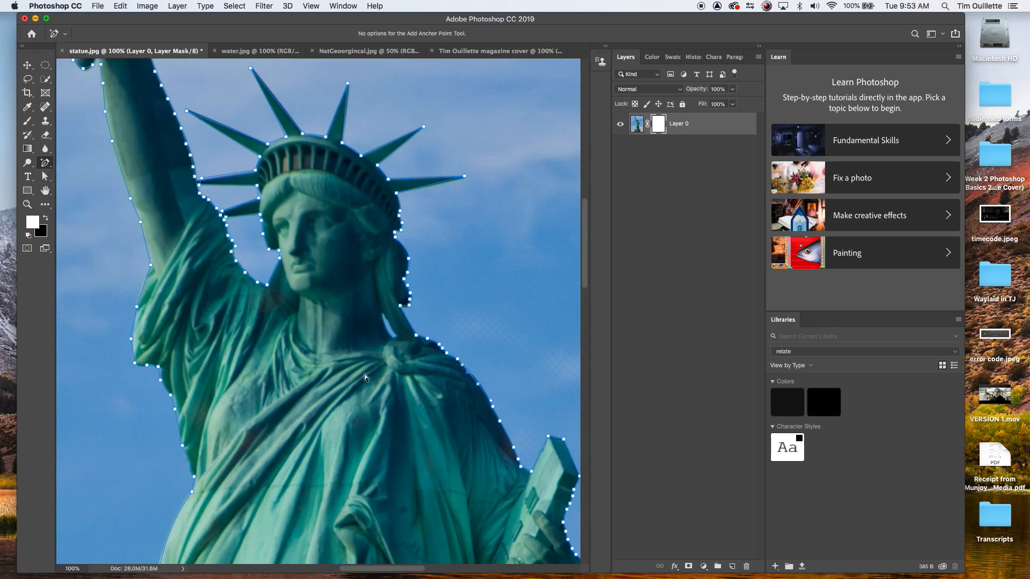
{"action": "right_click", "coordinate": [398, 236]}
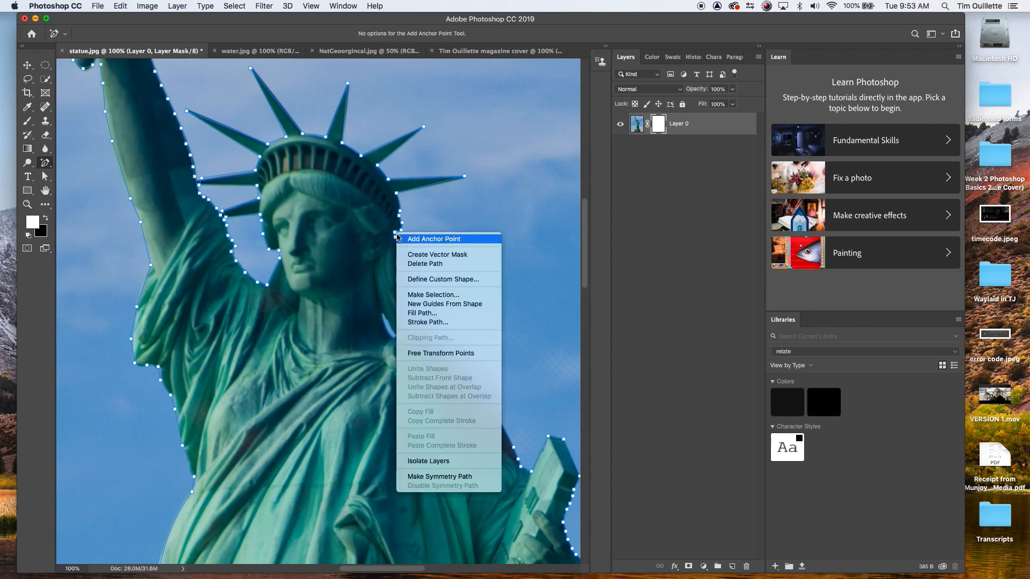
{"action": "left_click", "coordinate": [430, 295]}
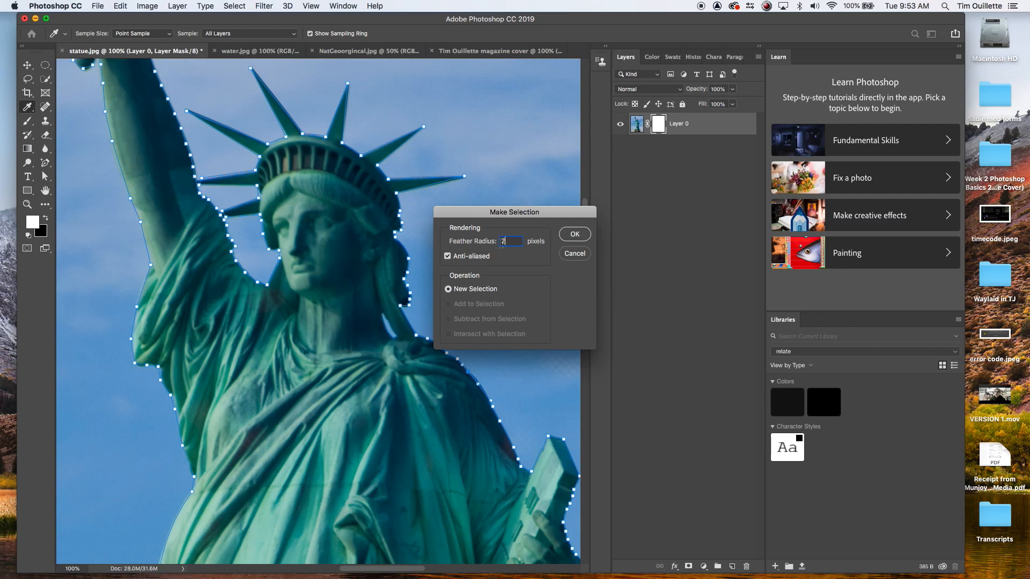
{"action": "left_click", "coordinate": [575, 234]}
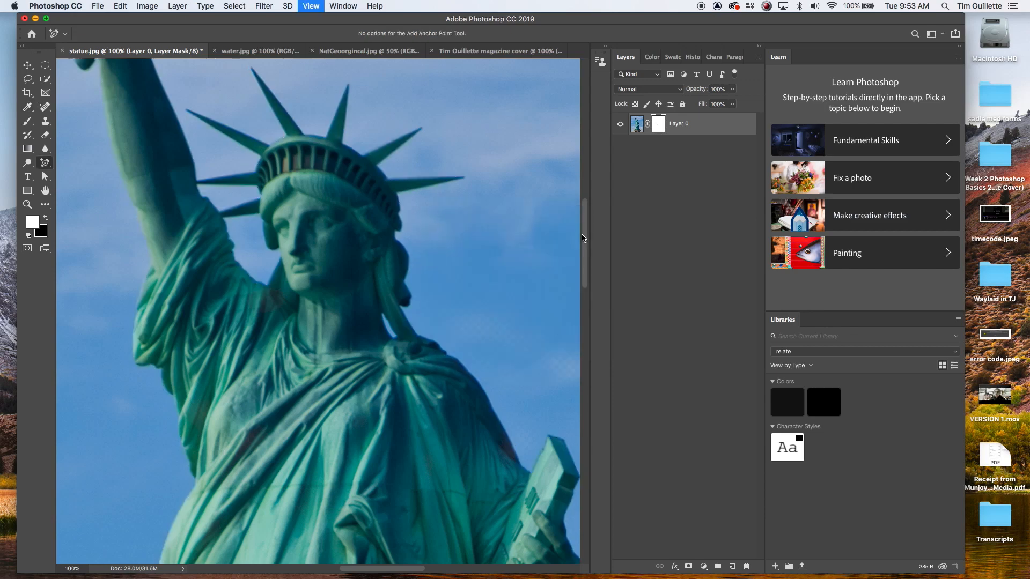
Step: Invert the selection and delete the sky and pedestal around the statue
{"action": "key", "text": "super+minus"}
{"action": "key", "text": "super+minus"}
{"action": "key", "text": "super+minus"}
{"action": "key", "text": "super+minus"}
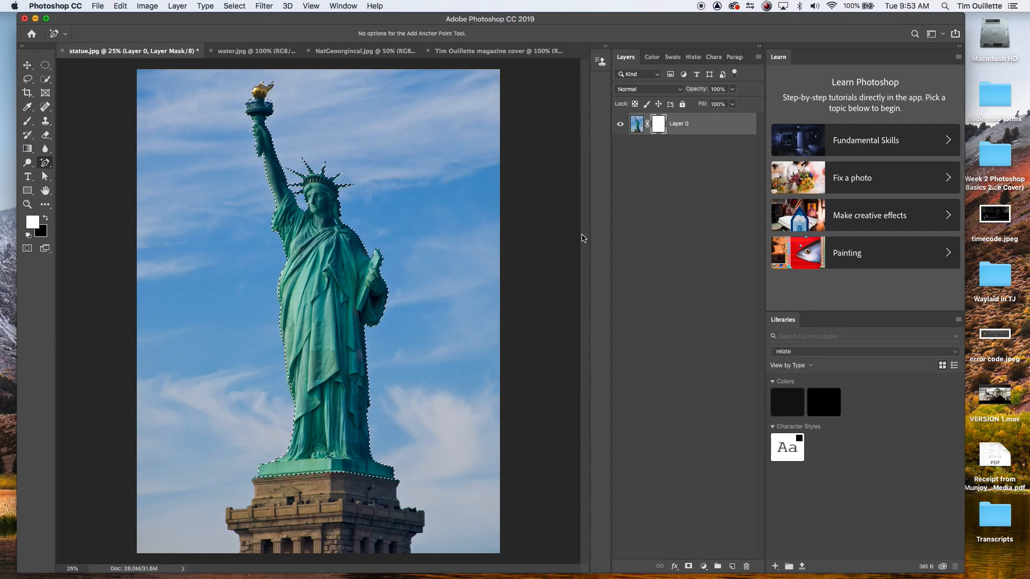
{"action": "left_click", "coordinate": [234, 5]}
{"action": "left_click", "coordinate": [242, 50]}
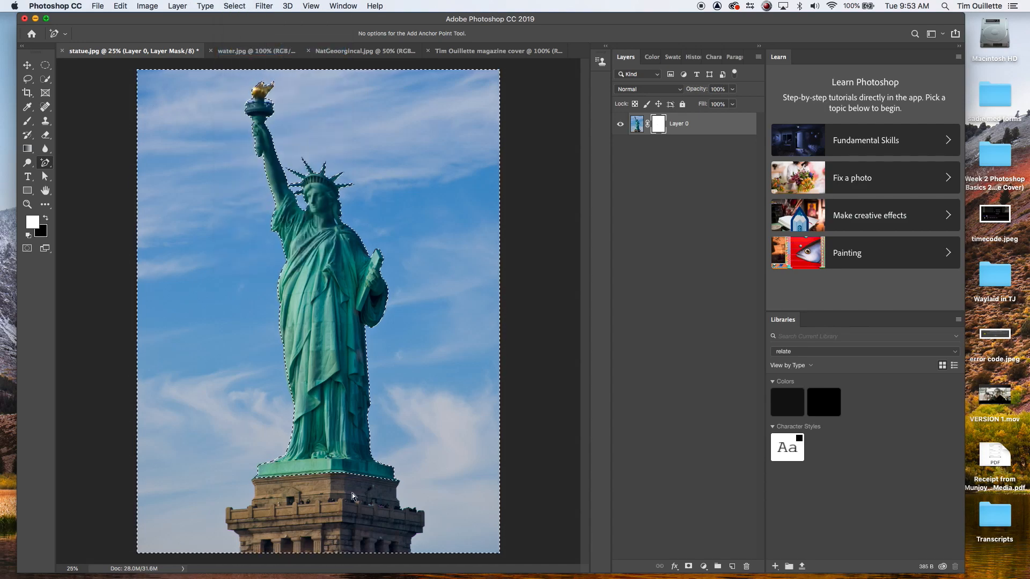
{"action": "key", "text": "Delete"}
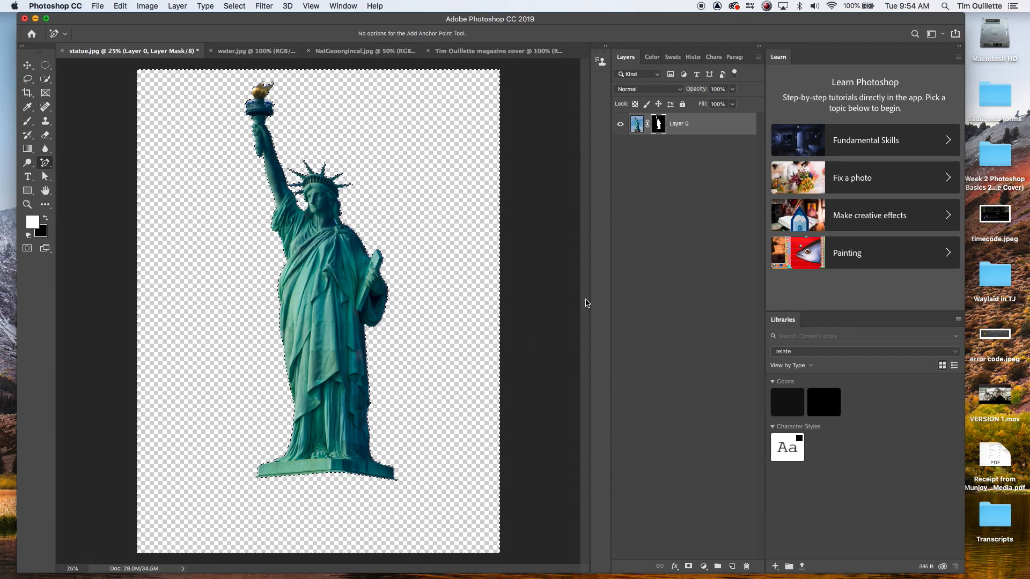
Step: Return to the layer mask thumbnail and deselect everything
{"action": "left_click", "coordinate": [638, 126]}
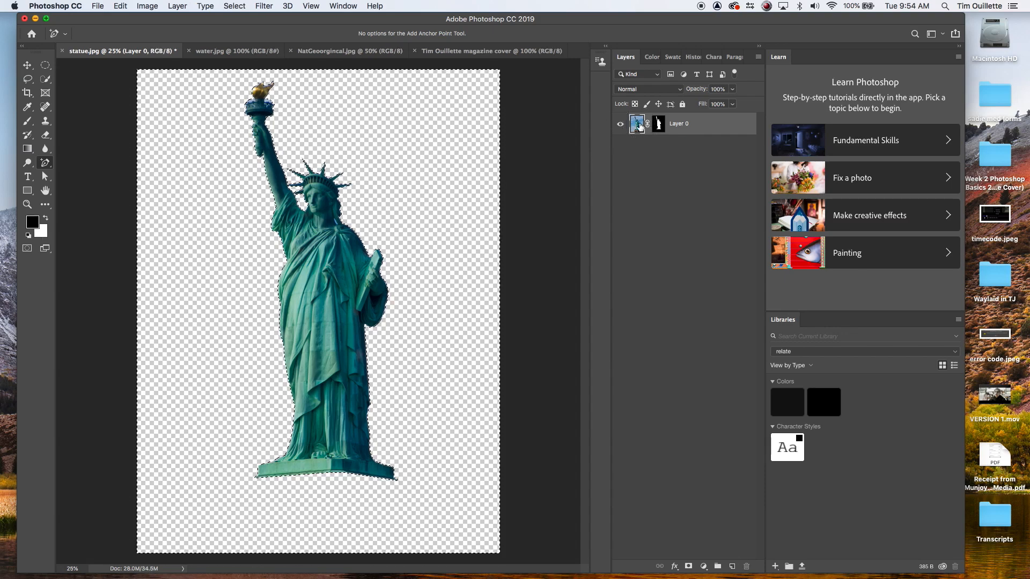
{"action": "left_click", "coordinate": [659, 125]}
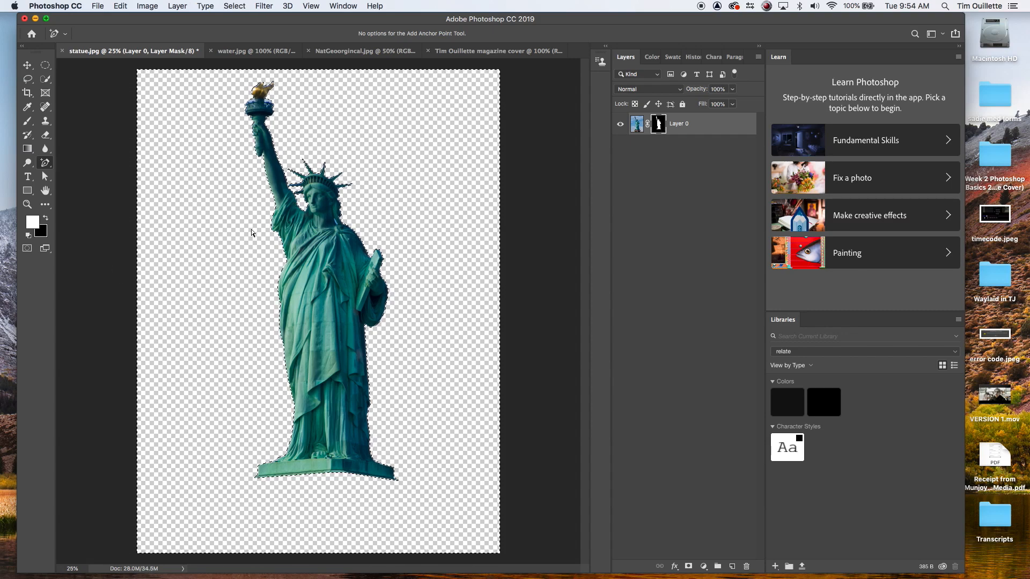
{"action": "key", "text": "super+d"}
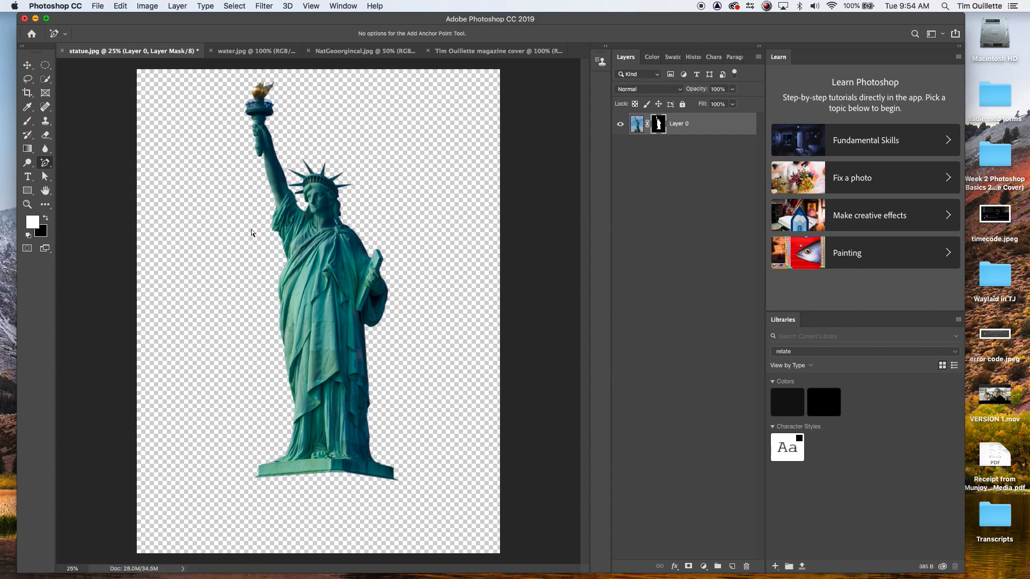
Step: Try selecting the area around the neck and face with the Quick Selection tool at 14 px
{"action": "key", "text": "super+equal"}
{"action": "key", "text": "super+equal"}
{"action": "key", "text": "super+equal"}
{"action": "key", "text": "super+equal"}
{"action": "key", "text": "super+equal"}
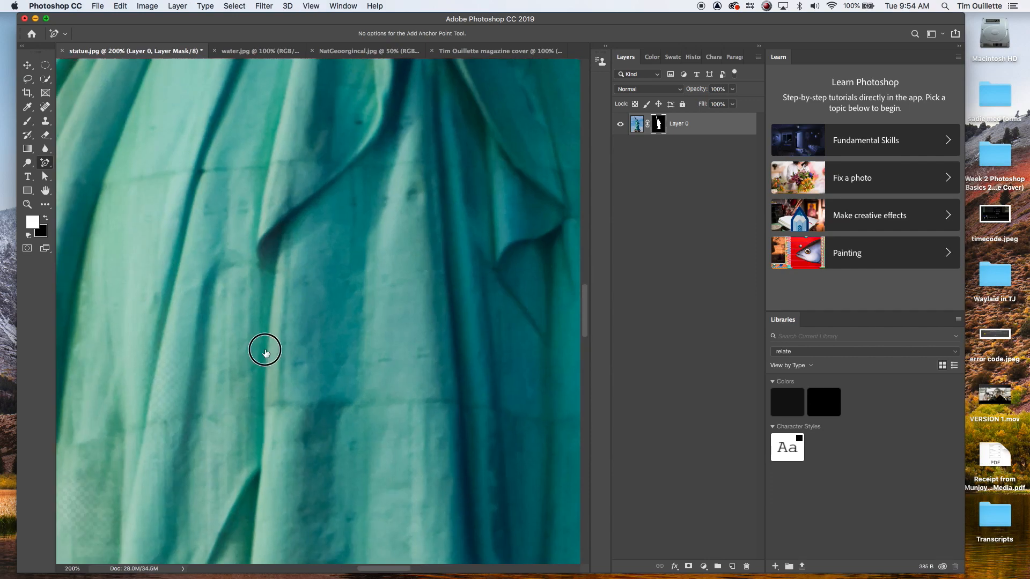
{"action": "scroll", "coordinate": [248, 252], "scroll_direction": "up", "scroll_amount": 10}
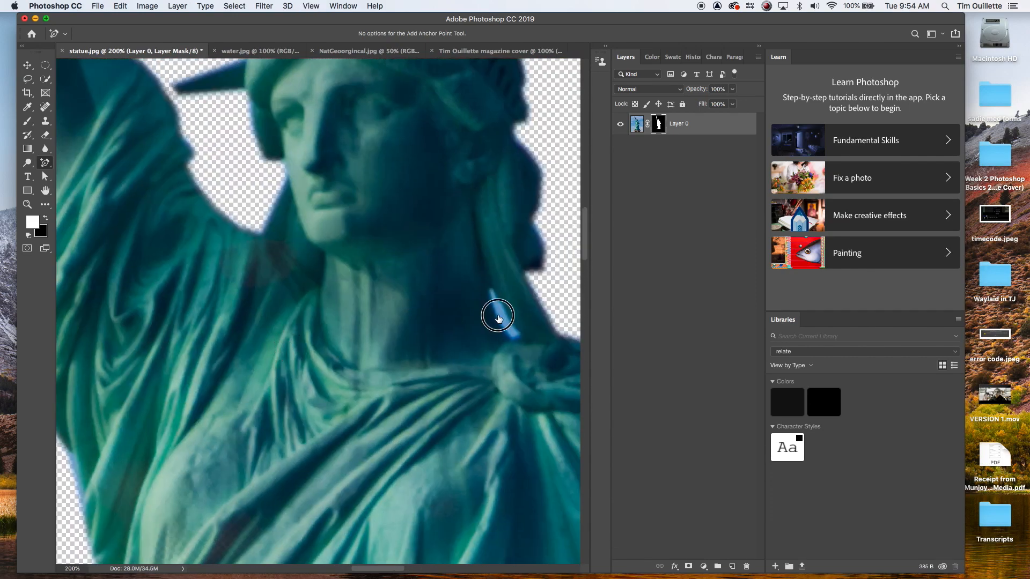
{"action": "scroll", "coordinate": [289, 346], "scroll_direction": "right", "scroll_amount": 5}
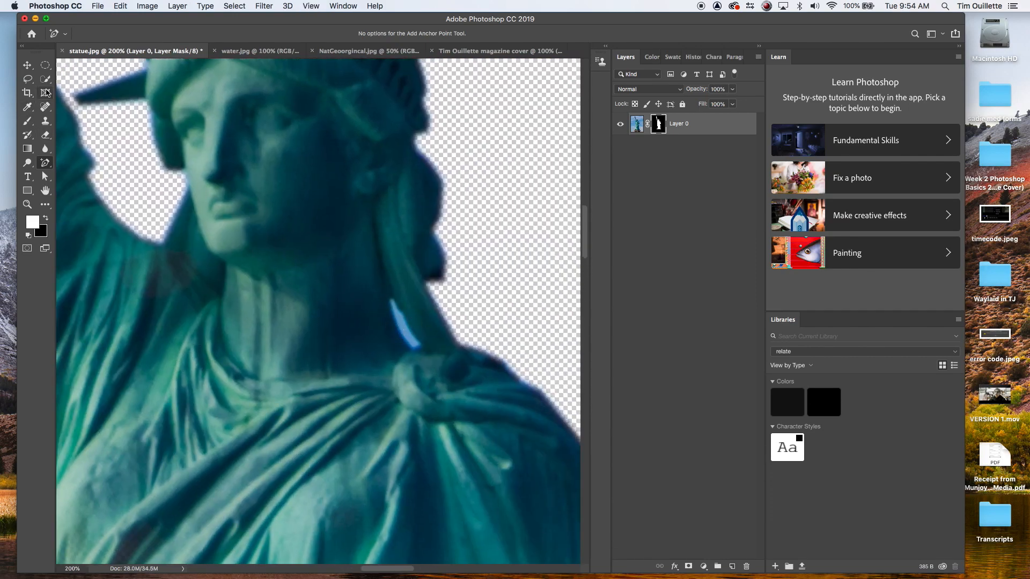
{"action": "left_click", "coordinate": [45, 79]}
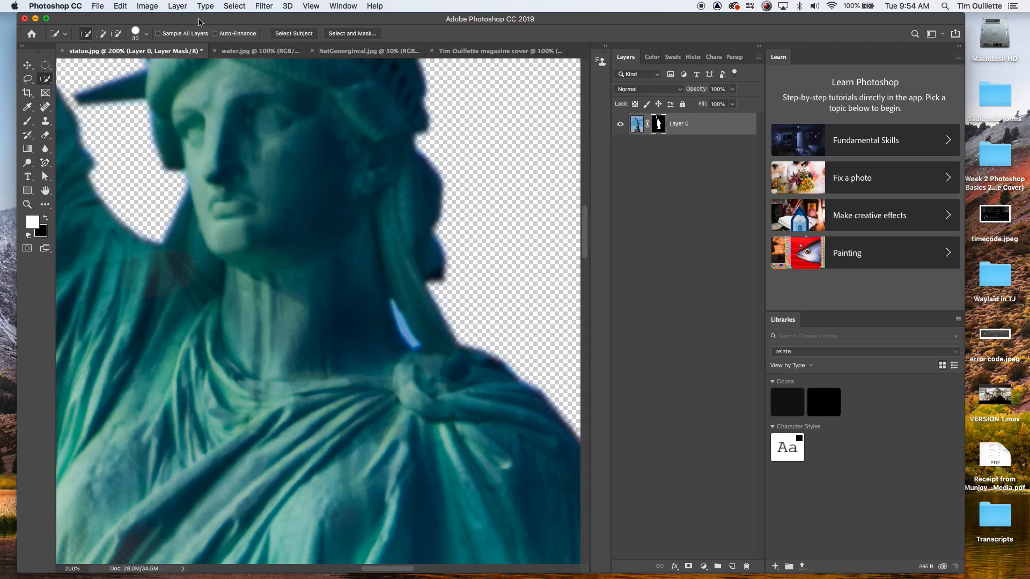
{"action": "left_click", "coordinate": [137, 34]}
{"action": "left_click_drag", "start_coordinate": [100, 63], "coordinate": [92, 63]}
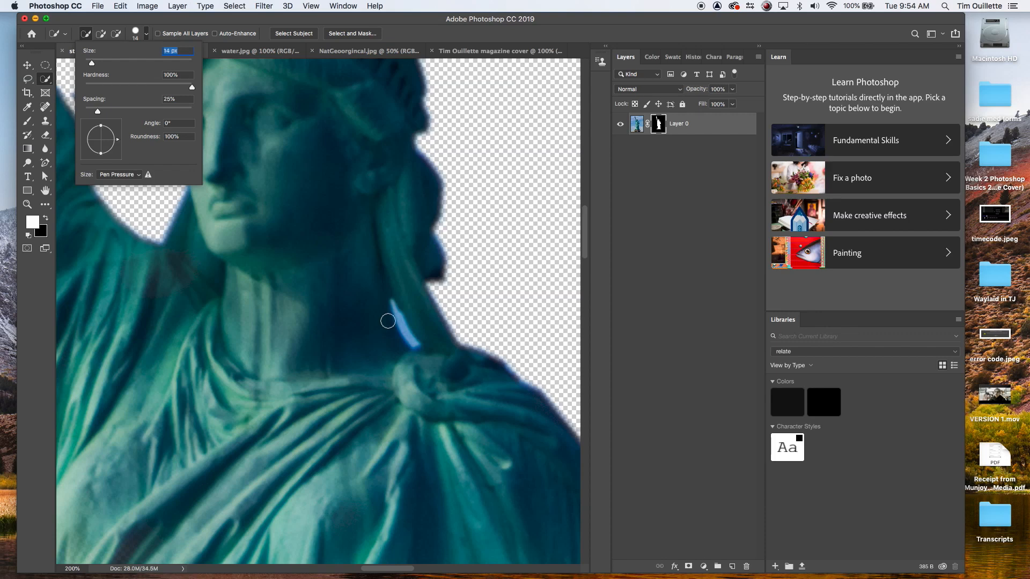
{"action": "key", "text": "BackSpace"}
{"action": "key", "text": "Return"}
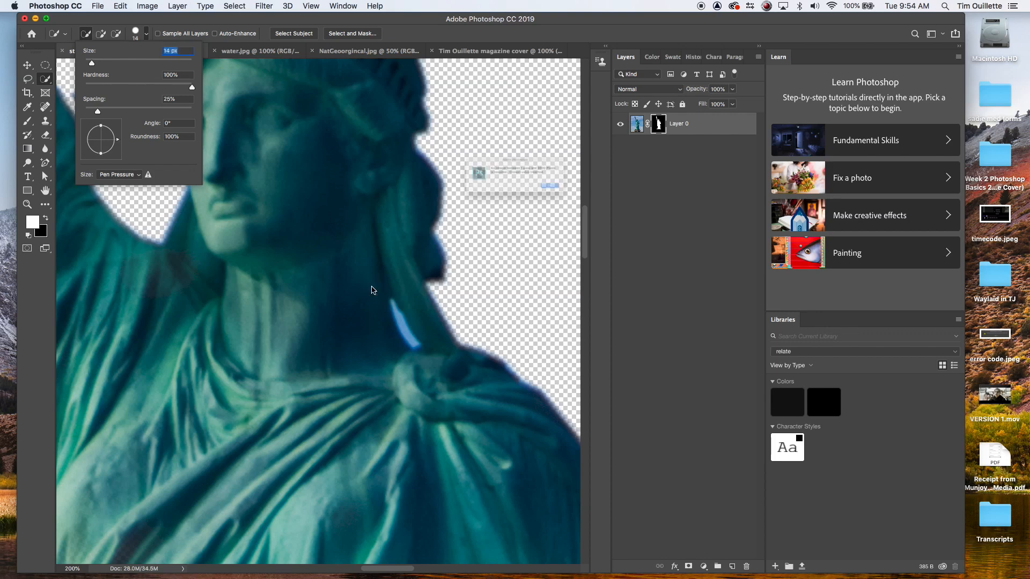
{"action": "left_click", "coordinate": [594, 199]}
{"action": "left_click_drag", "start_coordinate": [306, 343], "coordinate": [396, 321]}
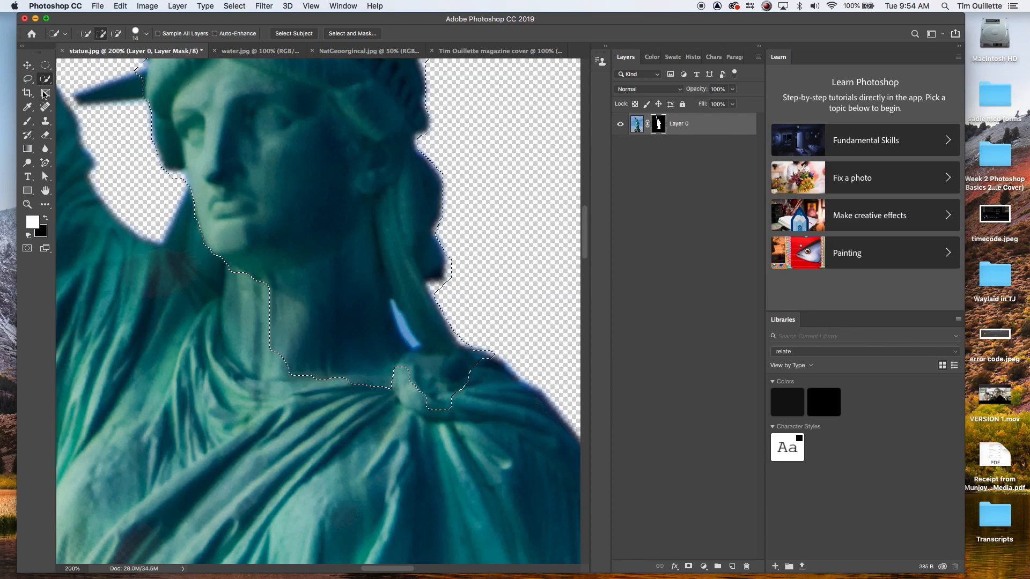
{"action": "key", "text": "m"}
{"action": "key", "text": "super+z"}
{"action": "left_click", "coordinate": [378, 208]}
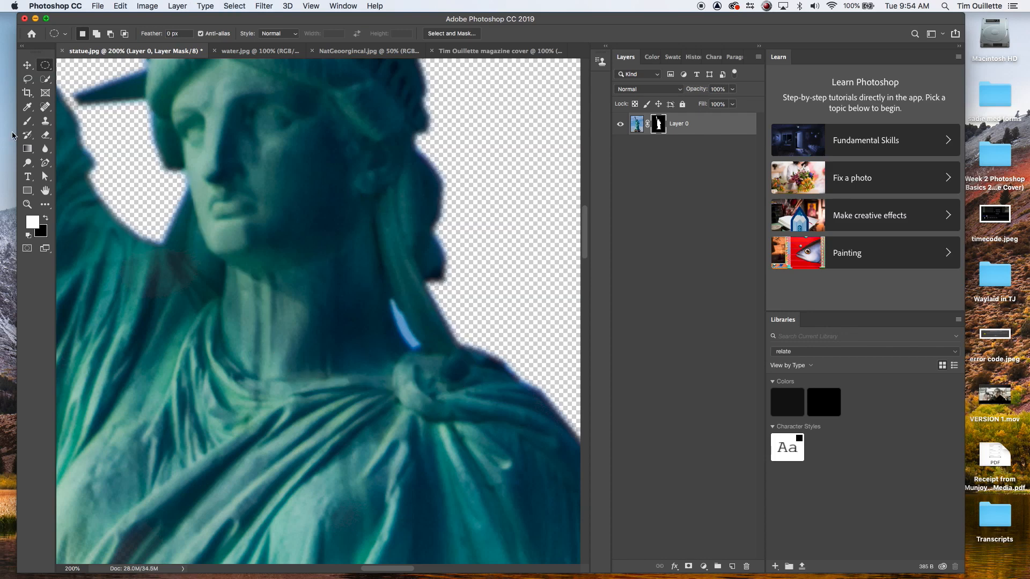
Step: Switch to a small Brush with black and paint on the layer mask over the blue sky sliver beside the neck
{"action": "left_click", "coordinate": [28, 121]}
{"action": "left_click", "coordinate": [28, 122]}
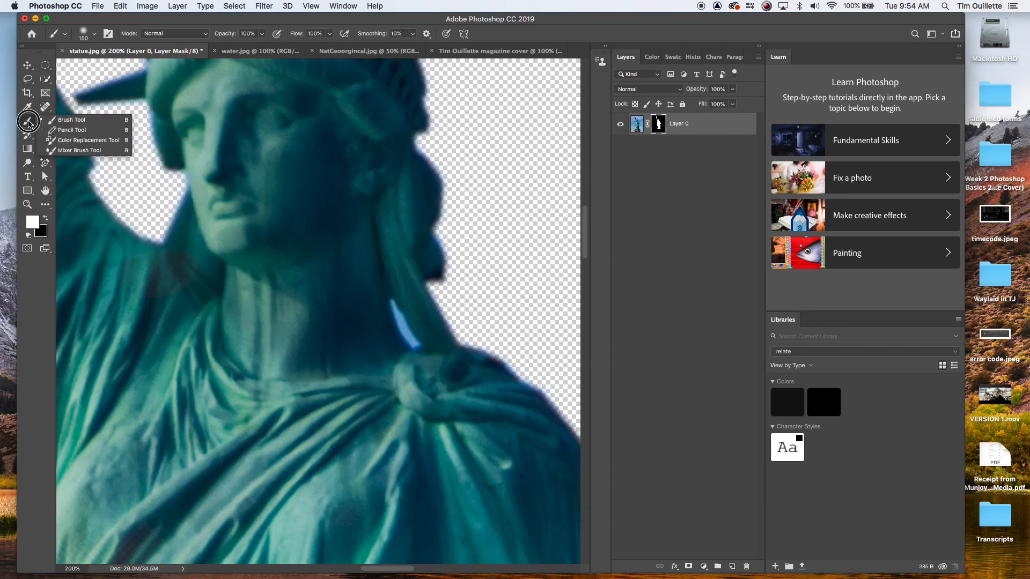
{"action": "left_click", "coordinate": [66, 119]}
{"action": "key", "text": "bracketleft"}
{"action": "key", "text": "bracketleft"}
{"action": "key", "text": "bracketleft"}
{"action": "key", "text": "bracketleft"}
{"action": "key", "text": "bracketleft"}
{"action": "key", "text": "bracketleft"}
{"action": "key", "text": "bracketleft"}
{"action": "key", "text": "bracketleft"}
{"action": "key", "text": "bracketleft"}
{"action": "key", "text": "bracketleft"}
{"action": "key", "text": "bracketleft"}
{"action": "key", "text": "super+equal"}
{"action": "key", "text": "super+equal"}
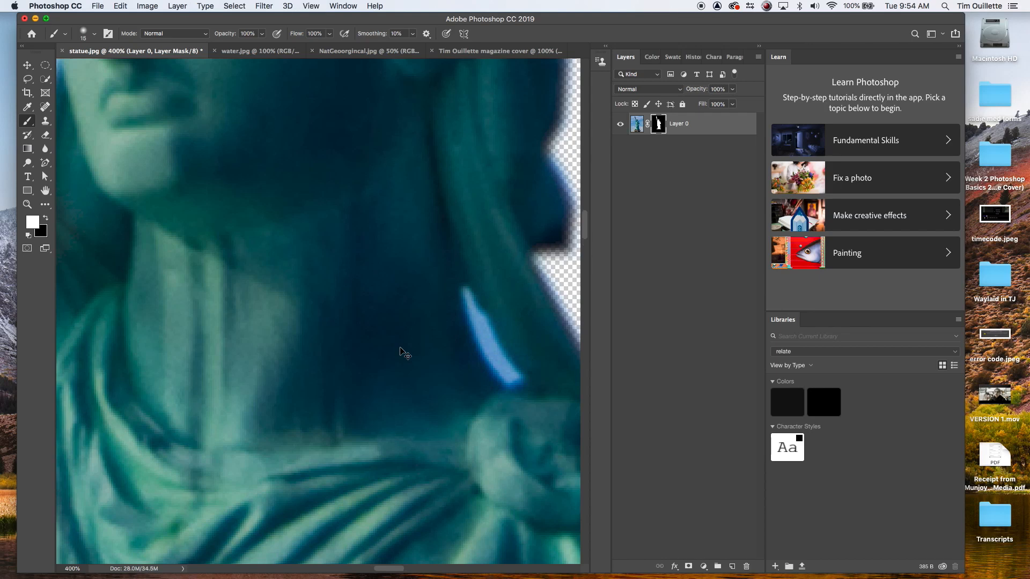
{"action": "key", "text": "bracketleft"}
{"action": "key", "text": "bracketleft"}
{"action": "key", "text": "x"}
{"action": "left_click", "coordinate": [484, 337]}
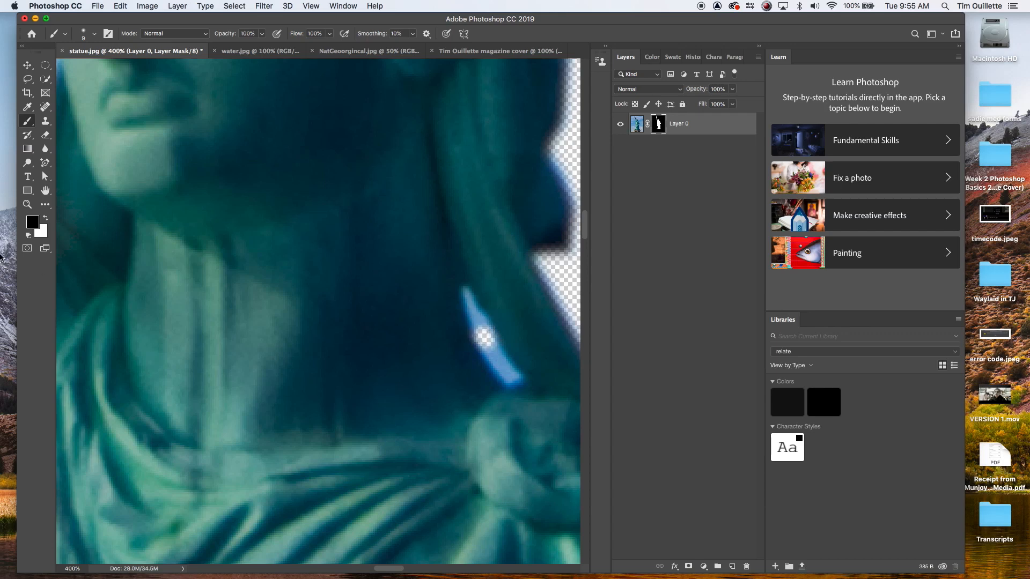
{"action": "key", "text": "x"}
{"action": "key", "text": "x"}
{"action": "key", "text": "x"}
{"action": "key", "text": "x"}
{"action": "key", "text": "x"}
{"action": "key", "text": "x"}
{"action": "left_click_drag", "start_coordinate": [466, 312], "coordinate": [513, 376]}
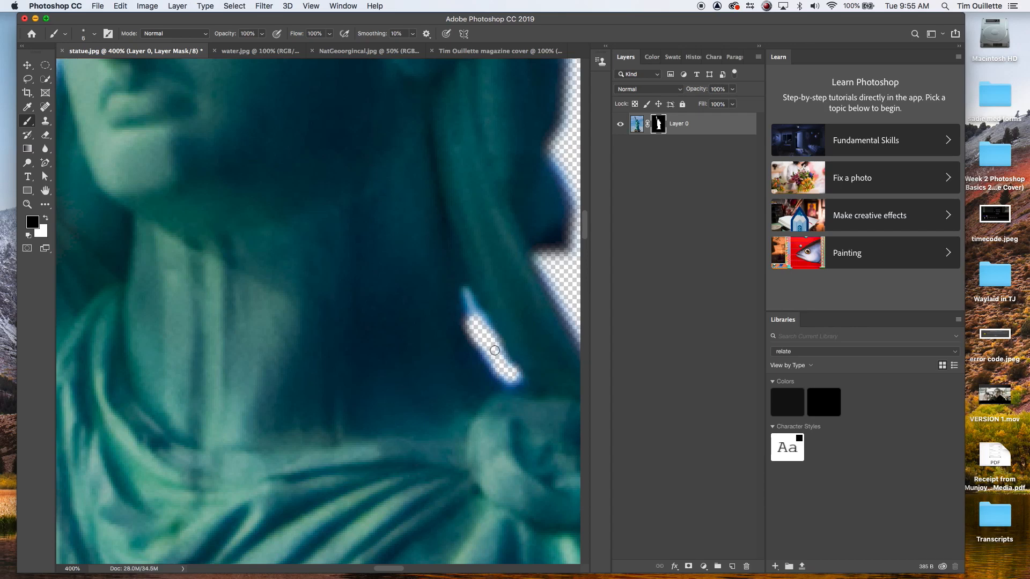
{"action": "left_click_drag", "start_coordinate": [472, 313], "coordinate": [464, 299]}
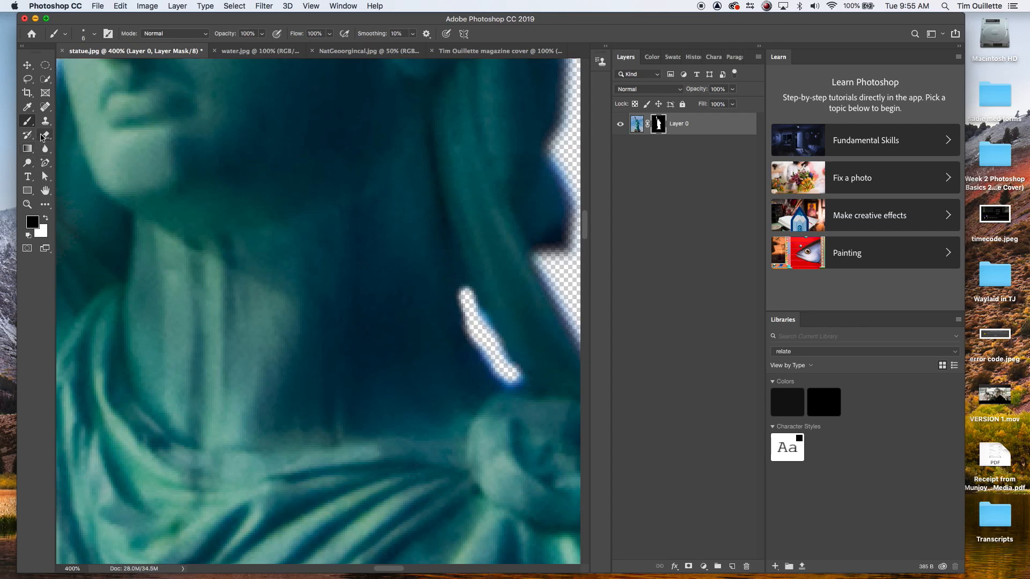
Step: Soften the edge of the masked sliver with the Blur tool at 50% strength
{"action": "left_click_drag", "start_coordinate": [45, 149], "coordinate": [106, 144]}
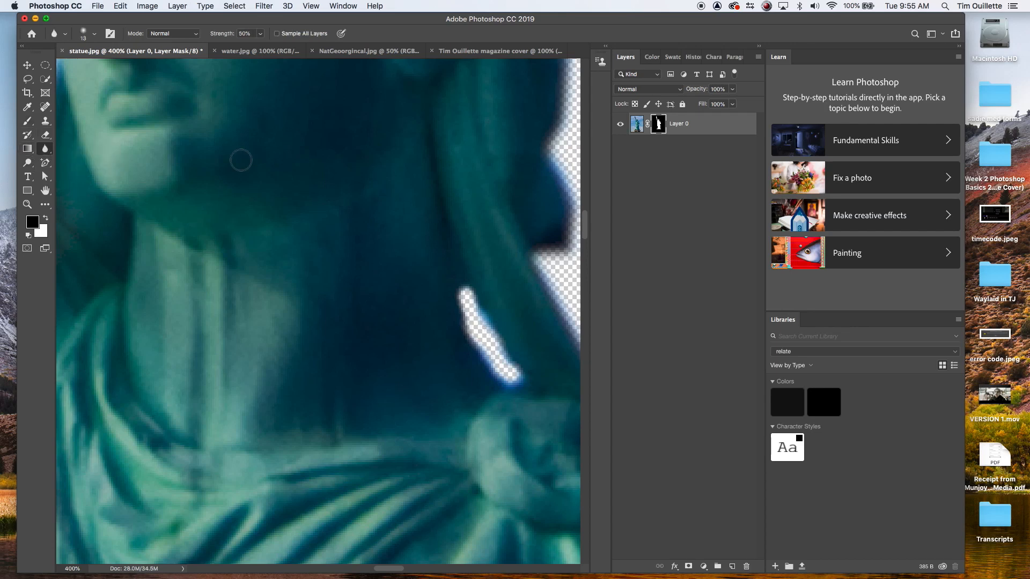
{"action": "mouse_move", "coordinate": [477, 299]}
{"action": "left_mouse_down"}
{"action": "mouse_move", "coordinate": [501, 401]}
{"action": "mouse_move", "coordinate": [467, 303]}
{"action": "mouse_move", "coordinate": [501, 370]}
{"action": "mouse_move", "coordinate": [484, 274]}
{"action": "mouse_move", "coordinate": [505, 352]}
{"action": "mouse_move", "coordinate": [473, 287]}
{"action": "mouse_move", "coordinate": [519, 383]}
{"action": "mouse_move", "coordinate": [463, 323]}
{"action": "mouse_move", "coordinate": [504, 380]}
{"action": "mouse_move", "coordinate": [445, 276]}
{"action": "mouse_move", "coordinate": [472, 283]}
{"action": "mouse_move", "coordinate": [509, 363]}
{"action": "mouse_move", "coordinate": [466, 291]}
{"action": "mouse_move", "coordinate": [508, 370]}
{"action": "left_mouse_up"}
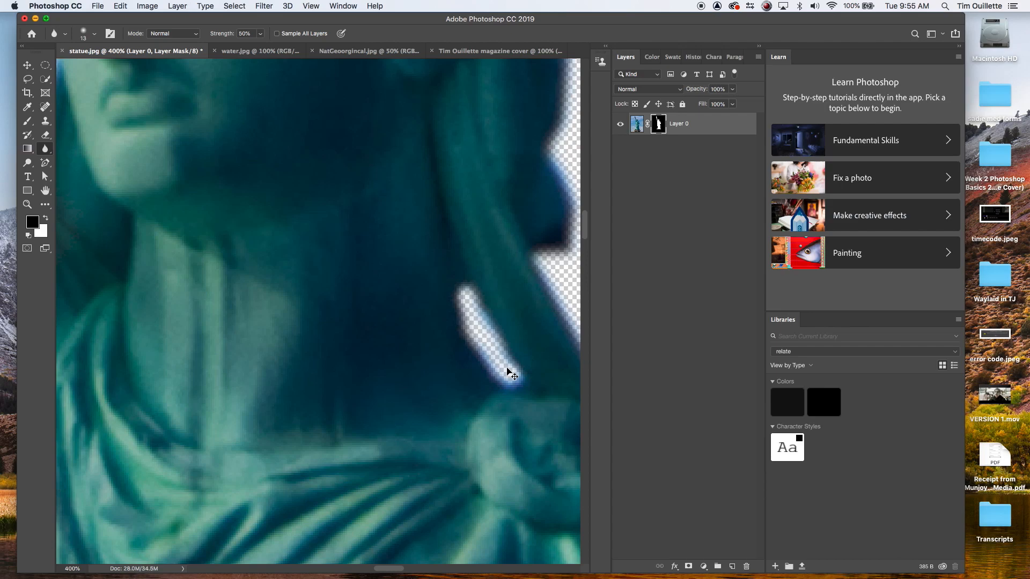
{"action": "key", "text": "super+1"}
{"action": "key", "text": "super+minus"}
{"action": "key", "text": "super+minus"}
{"action": "key", "text": "super+minus"}
{"action": "key", "text": "super+minus"}
{"action": "key", "text": "super+minus"}
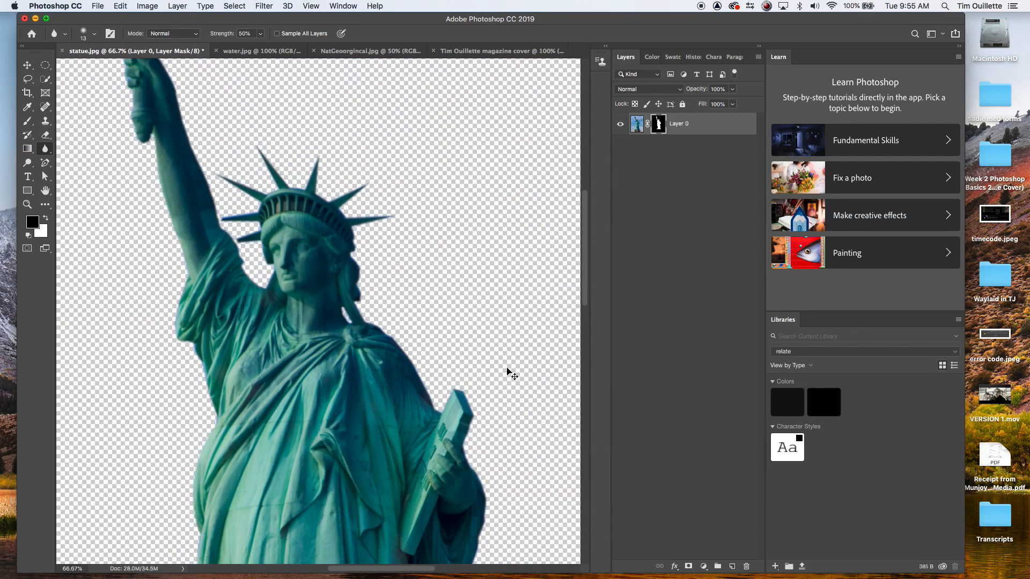
{"action": "key", "text": "super+plus"}
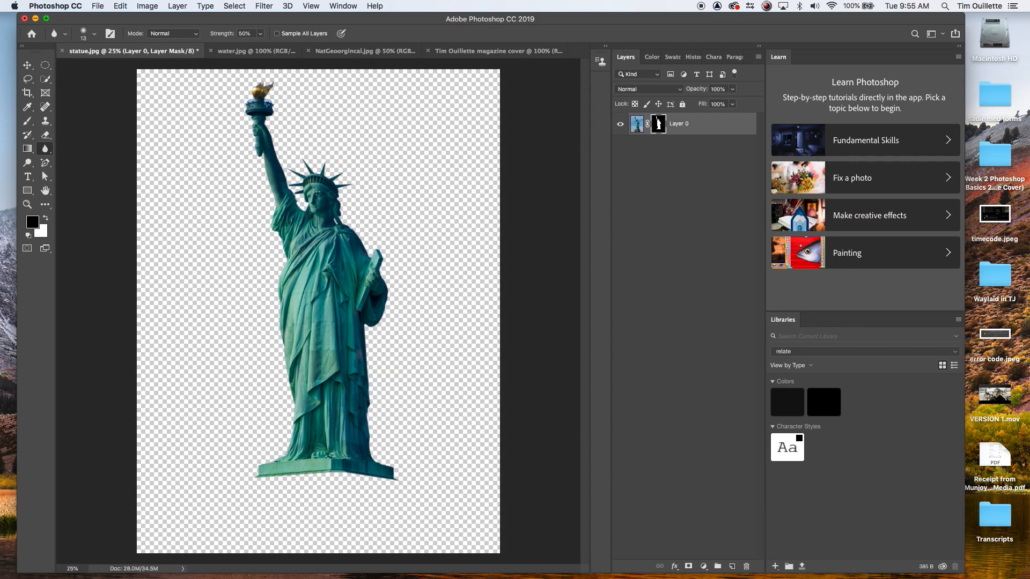
Step: Move the cut-out statue layer into the magazine cover document
{"action": "left_click", "coordinate": [488, 51]}
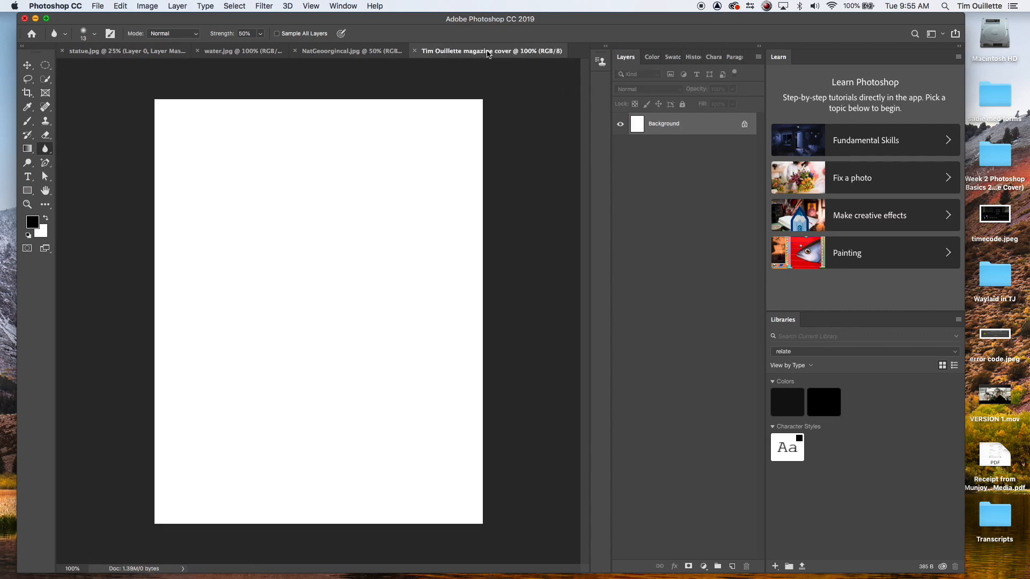
{"action": "left_click", "coordinate": [111, 50]}
{"action": "key", "text": "v"}
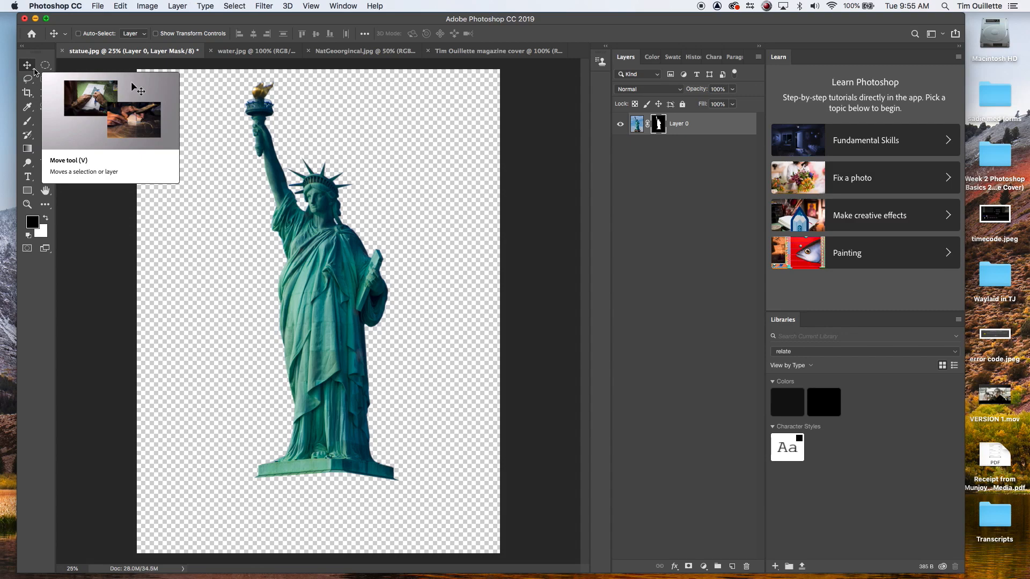
{"action": "left_click", "coordinate": [316, 278]}
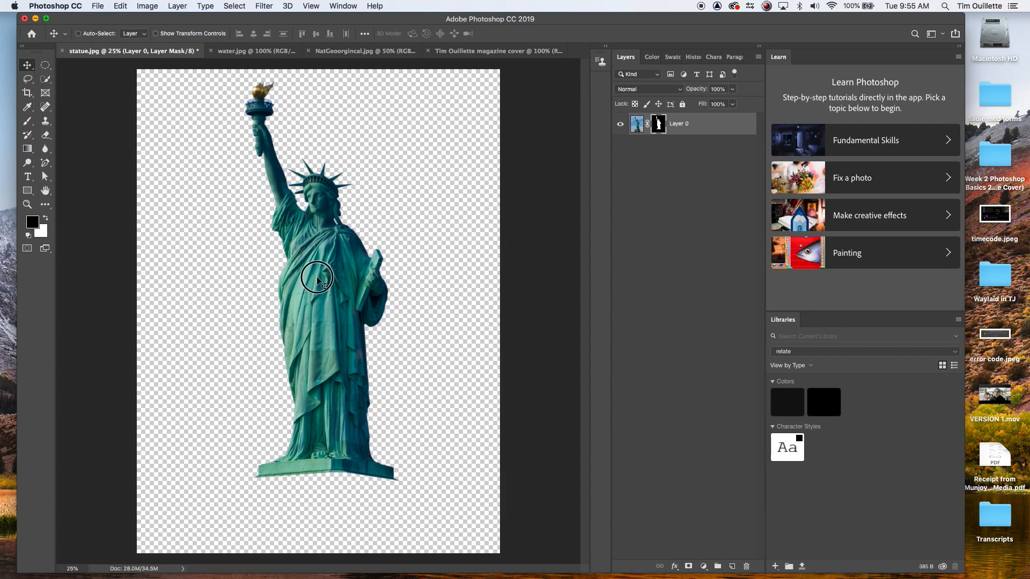
{"action": "left_click_drag", "start_coordinate": [317, 278], "coordinate": [344, 251]}
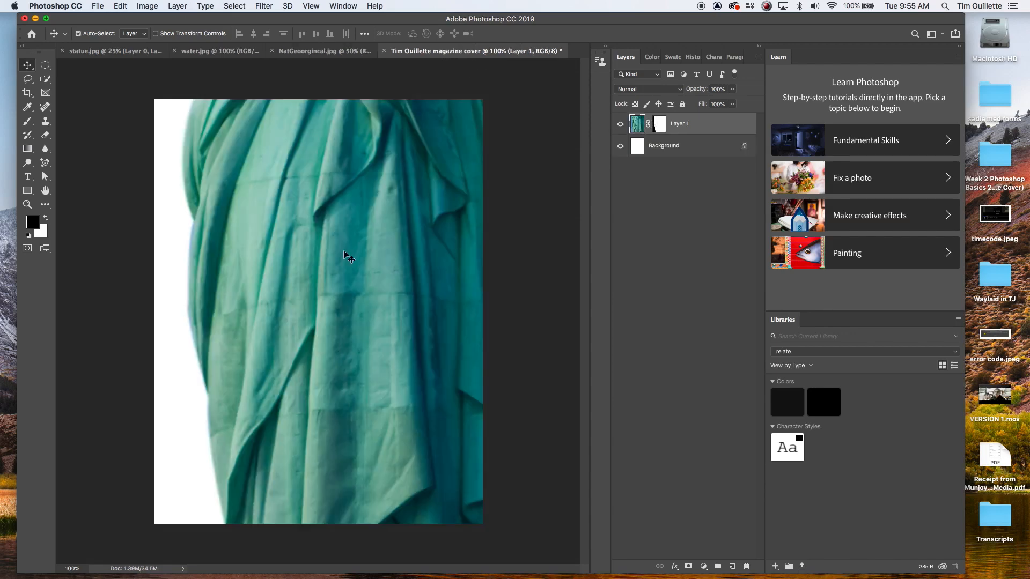
Step: Try scaling the statue to about 23% with Free Transform and positioning it on the cover page
{"action": "key", "text": "super+t"}
{"action": "key", "text": "super+minus"}
{"action": "key", "text": "super+minus"}
{"action": "key", "text": "super+minus"}
{"action": "key", "text": "super+minus"}
{"action": "key", "text": "super+minus"}
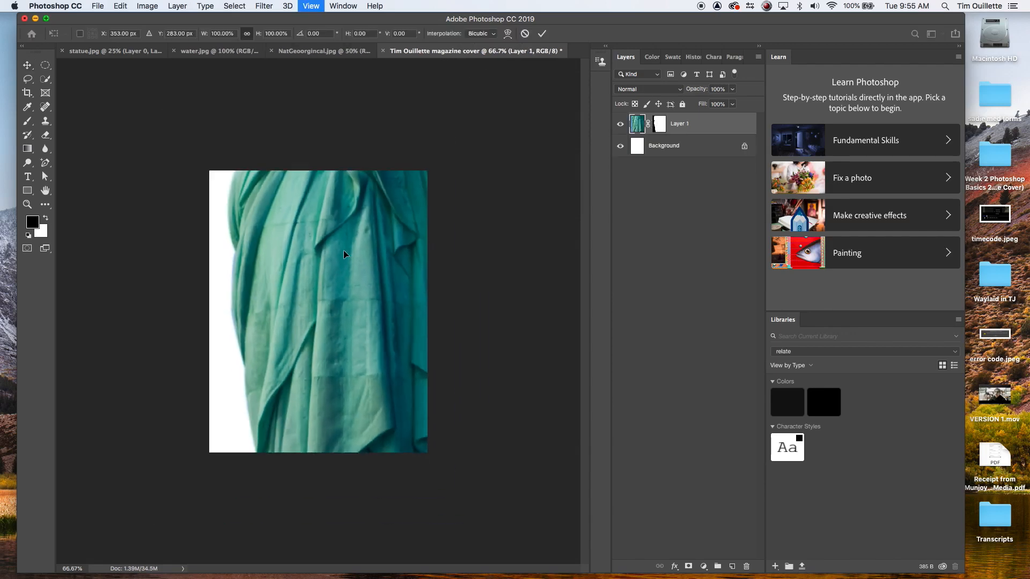
{"action": "left_click_drag", "start_coordinate": [201, 140], "coordinate": [352, 344]}
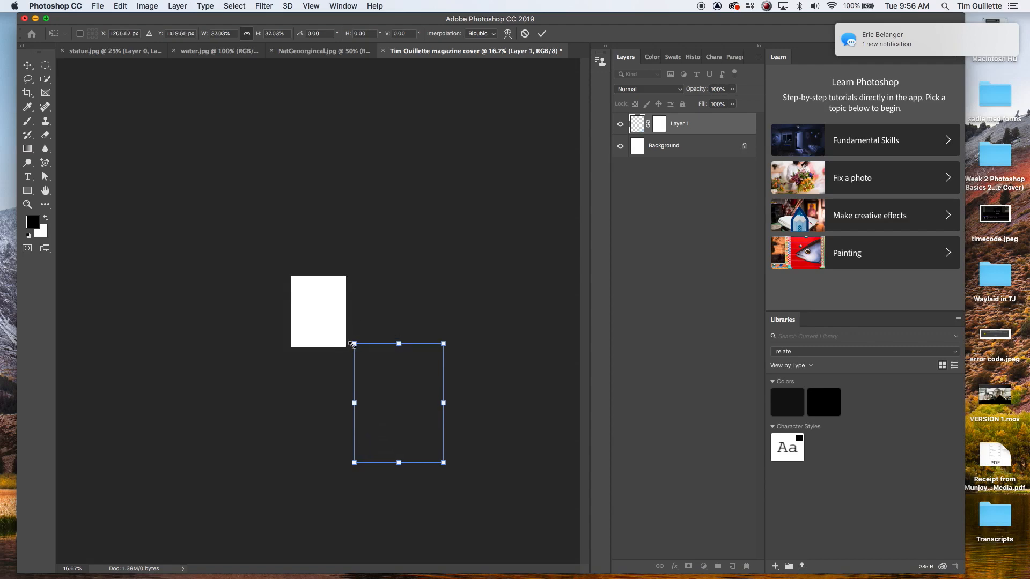
{"action": "left_click_drag", "start_coordinate": [399, 405], "coordinate": [320, 325]}
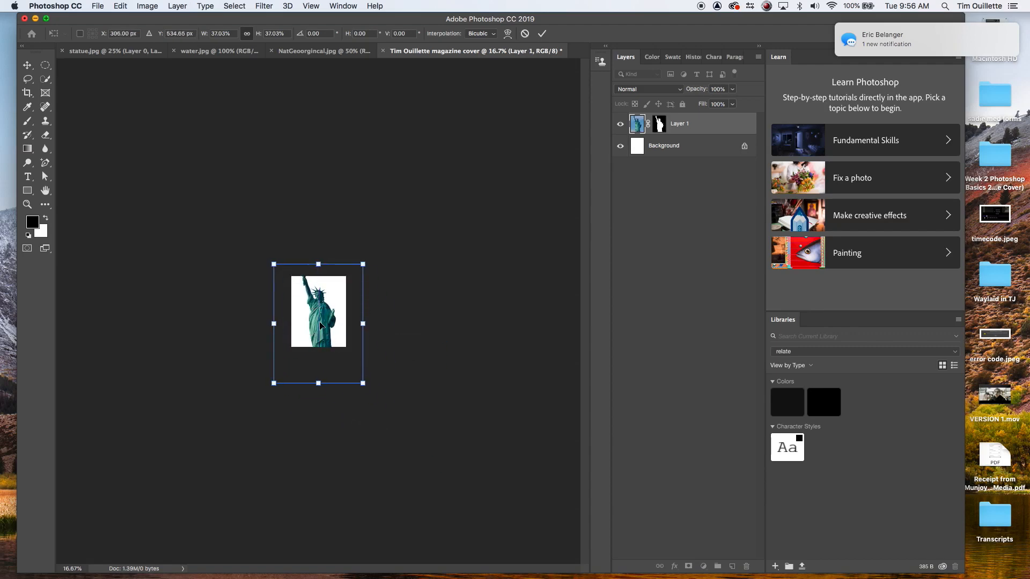
{"action": "left_click_drag", "start_coordinate": [273, 264], "coordinate": [307, 309]}
{"action": "left_click_drag", "start_coordinate": [336, 371], "coordinate": [319, 345]}
{"action": "key", "text": "super+1"}
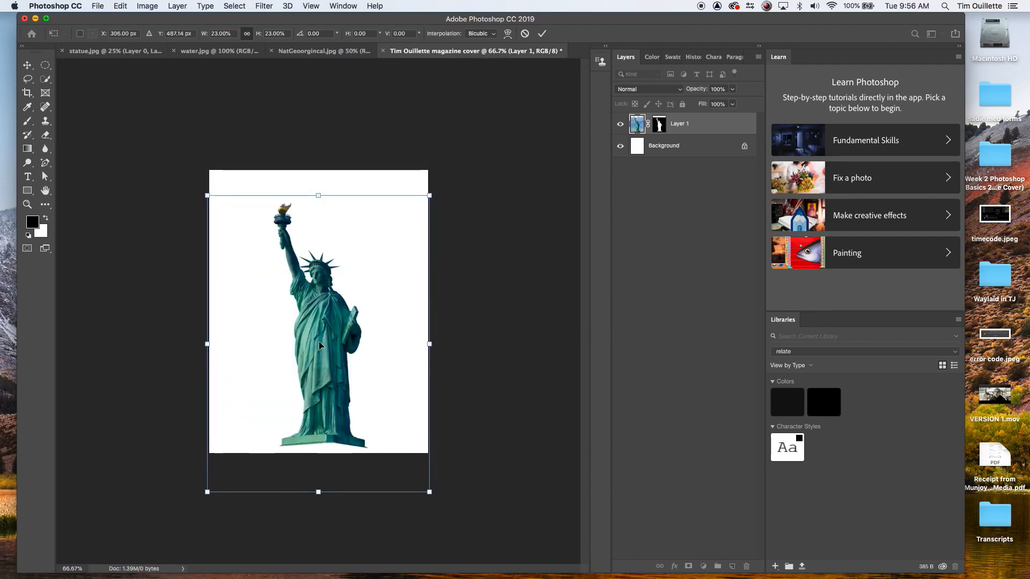
{"action": "key", "text": "super+equal"}
{"action": "key", "text": "super+minus"}
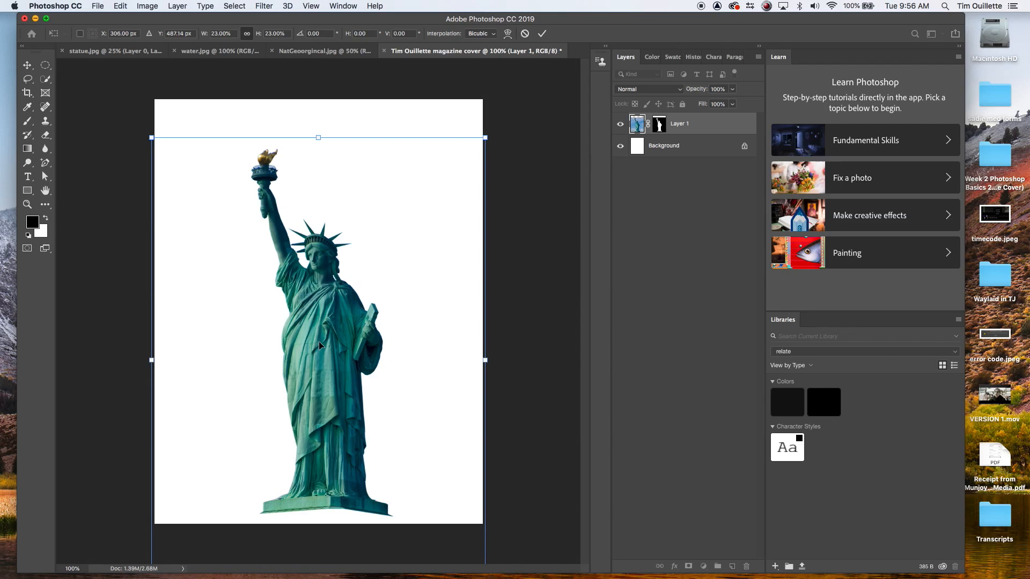
{"action": "left_click_drag", "start_coordinate": [325, 268], "coordinate": [322, 239]}
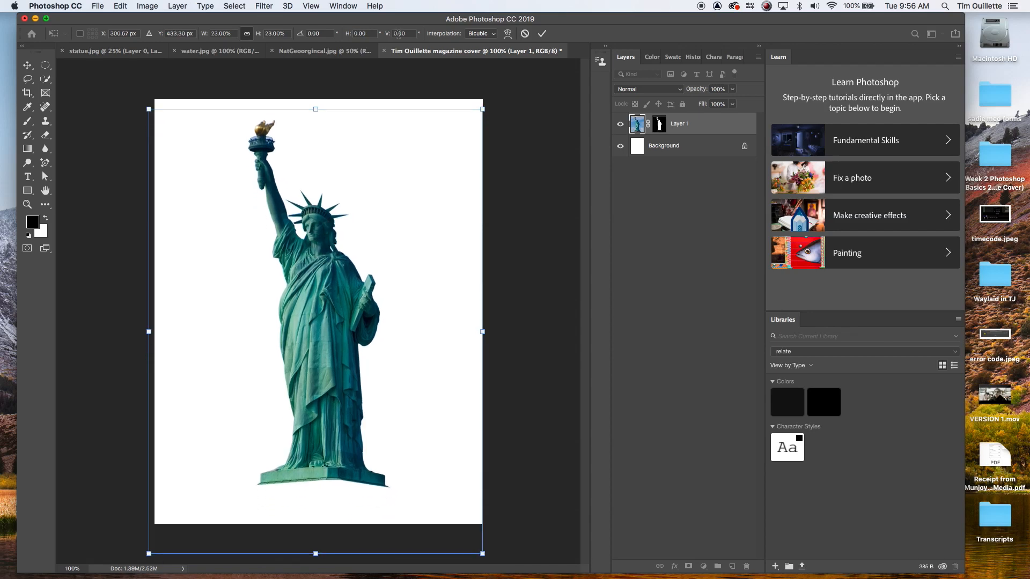
Step: Compare the cover with the National Geographic reference image
{"action": "left_click", "coordinate": [304, 52]}
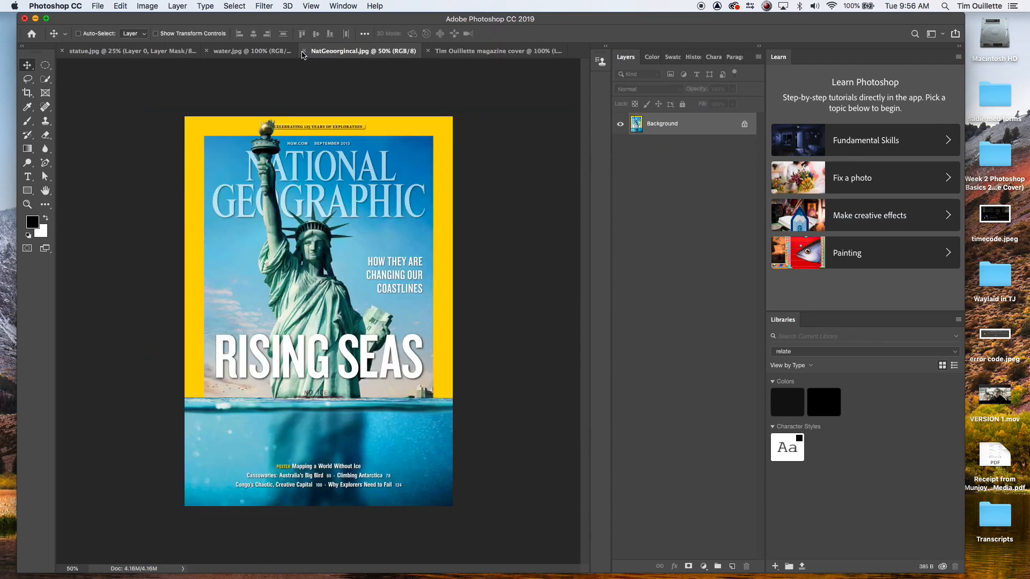
{"action": "left_click", "coordinate": [469, 56]}
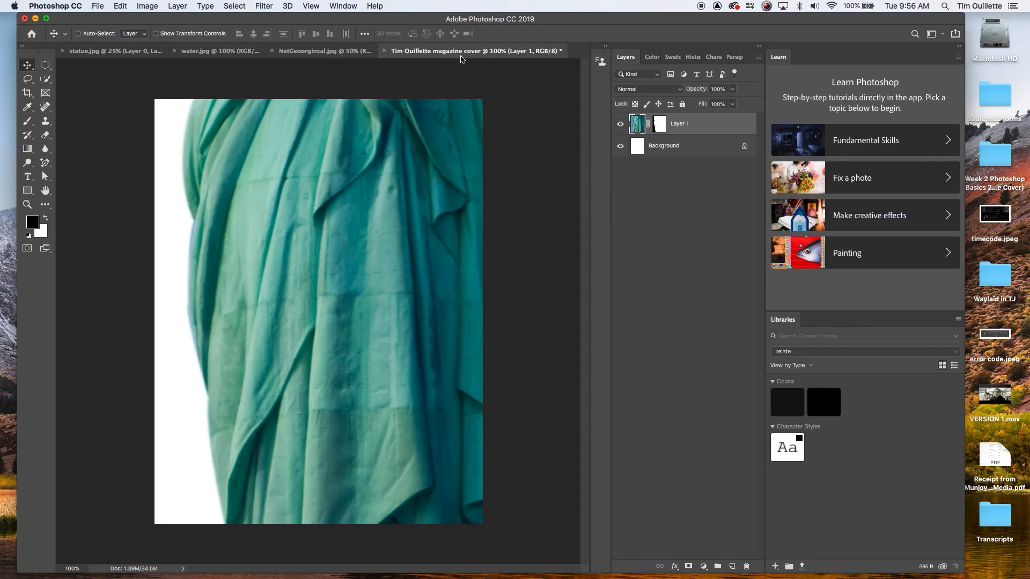
{"action": "left_click", "coordinate": [305, 52]}
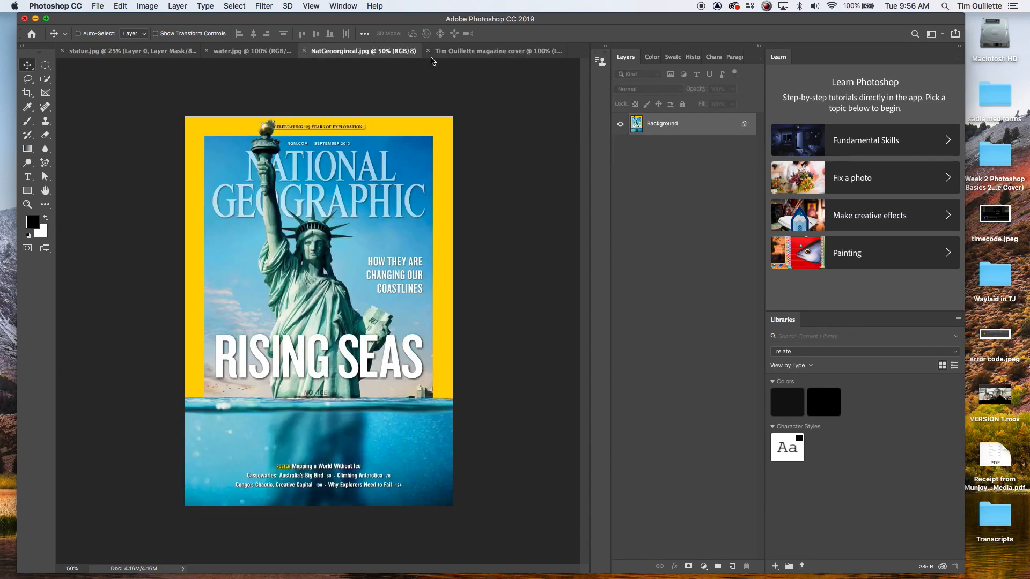
{"action": "left_click", "coordinate": [466, 56]}
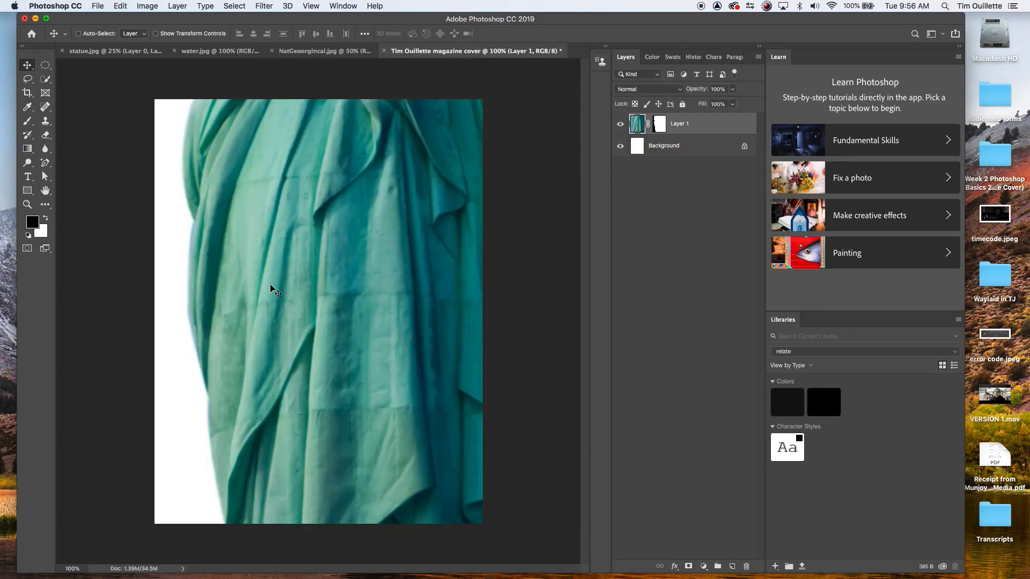
Step: Scale the statue down with Free Transform to fit the cover page, centre it and apply the transform
{"action": "key", "text": "super+minus"}
{"action": "key", "text": "super+minus"}
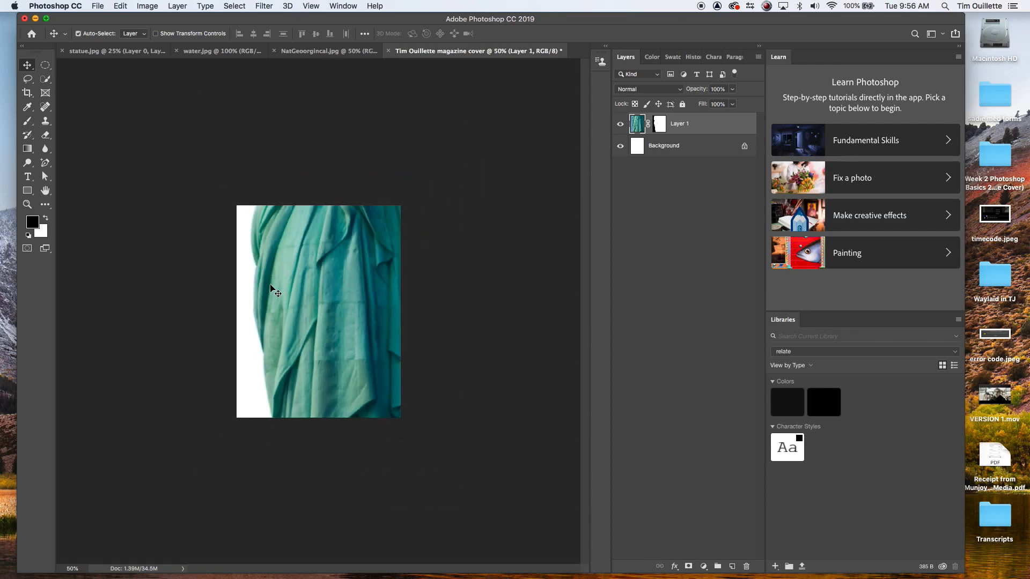
{"action": "key", "text": "super+t"}
{"action": "key", "text": "super+minus"}
{"action": "key", "text": "super+minus"}
{"action": "key", "text": "super+minus"}
{"action": "key", "text": "super+minus"}
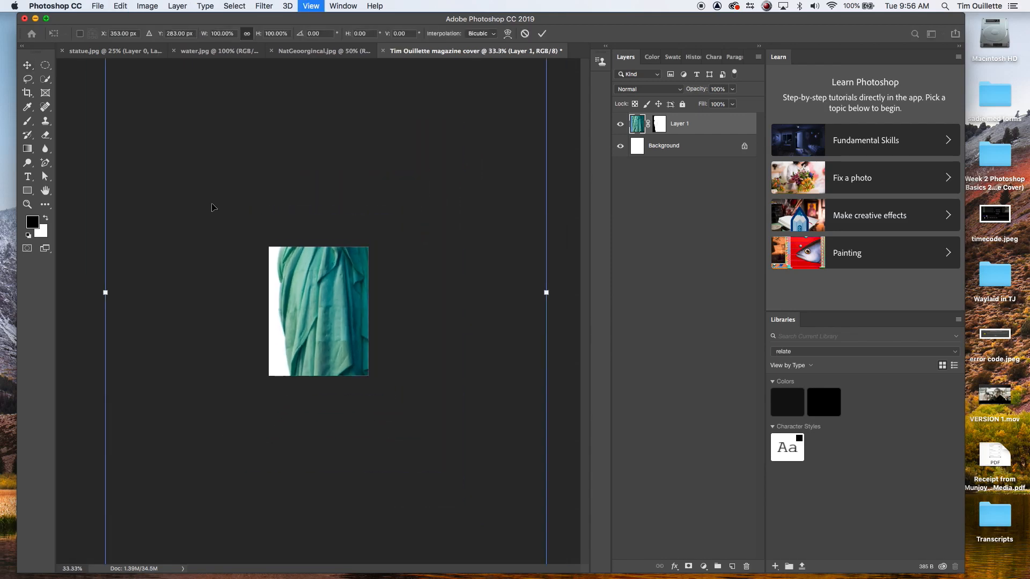
{"action": "left_click_drag", "start_coordinate": [231, 183], "coordinate": [339, 348]}
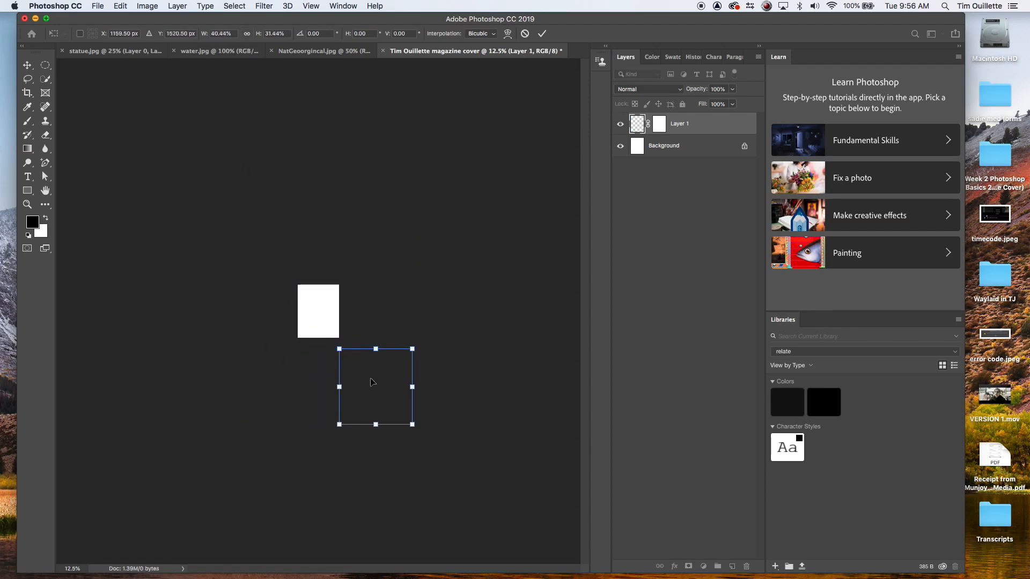
{"action": "key", "text": "super+z"}
{"action": "left_click_drag", "start_coordinate": [230, 183], "coordinate": [359, 354]}
{"action": "left_click_drag", "start_coordinate": [391, 398], "coordinate": [323, 329]}
{"action": "mouse_move", "coordinate": [291, 283]}
{"action": "left_mouse_down"}
{"action": "mouse_move", "coordinate": [312, 311]}
{"action": "mouse_move", "coordinate": [295, 289]}
{"action": "left_mouse_up"}
{"action": "left_click_drag", "start_coordinate": [324, 330], "coordinate": [322, 325]}
{"action": "key", "text": "Return"}
{"action": "key", "text": "super+plus"}
{"action": "key", "text": "super+plus"}
{"action": "key", "text": "super+plus"}
{"action": "key", "text": "super+plus"}
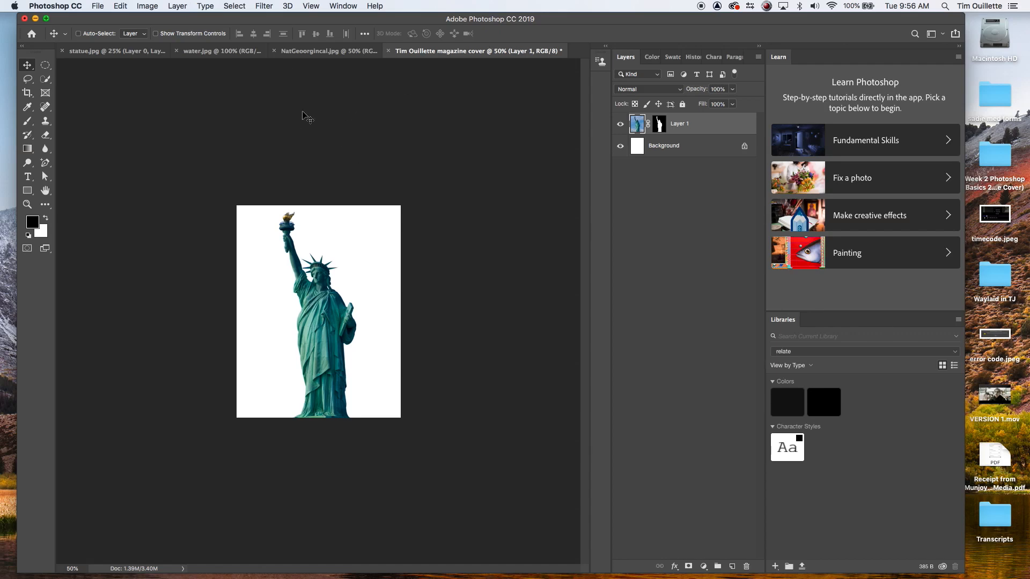
Step: Arrange all open documents tiled vertically
{"action": "left_click", "coordinate": [341, 5]}
{"action": "mouse_move", "coordinate": [344, 18]}
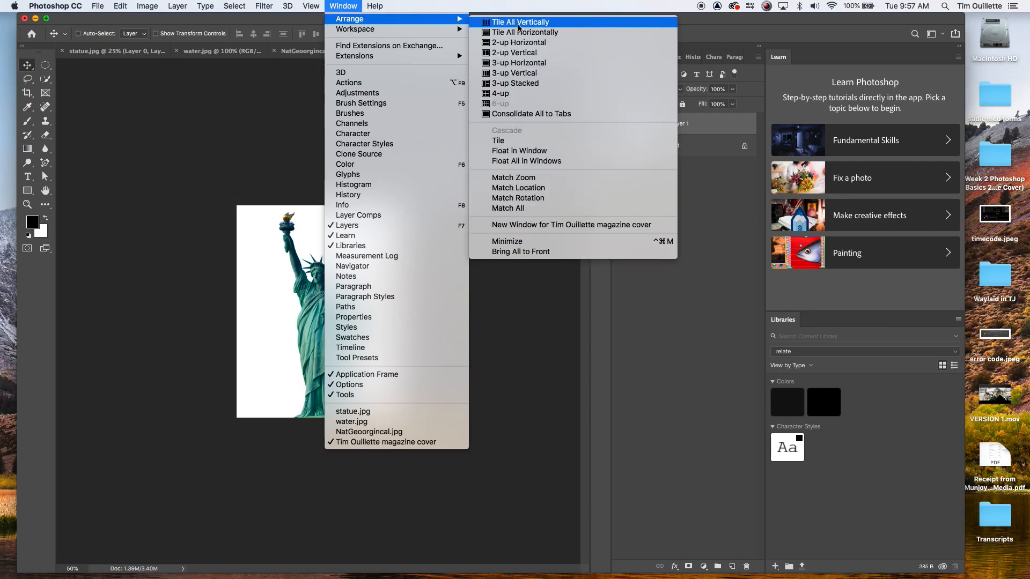
{"action": "left_click", "coordinate": [520, 23]}
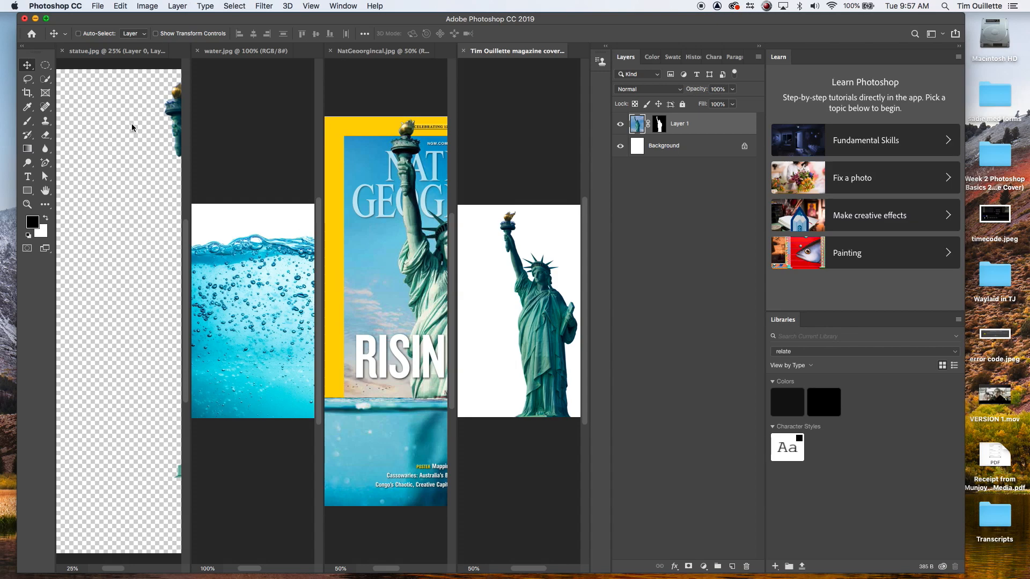
Step: Close the statue document and return to the magazine cover
{"action": "left_click", "coordinate": [148, 126]}
{"action": "left_click", "coordinate": [64, 52]}
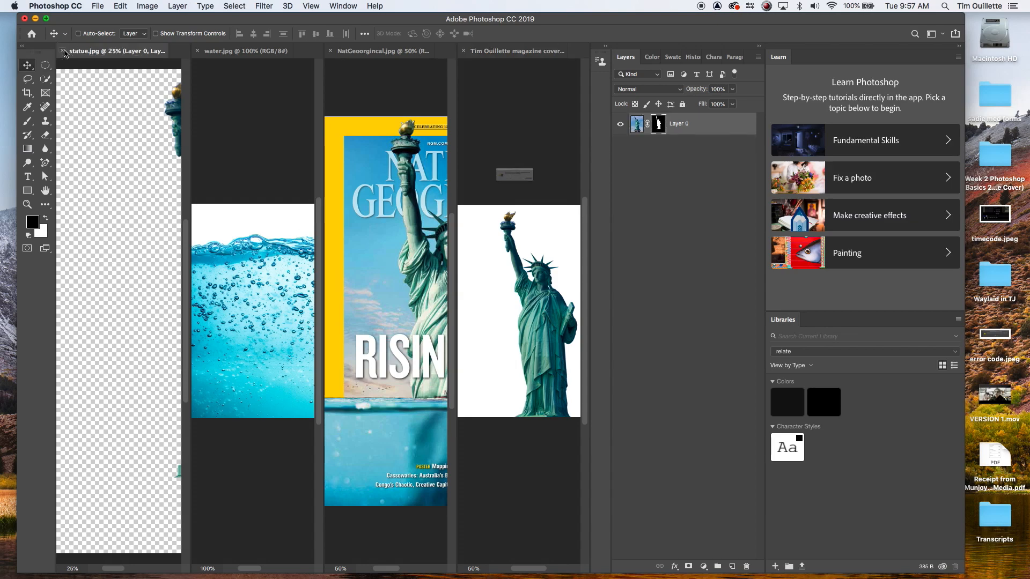
{"action": "left_click", "coordinate": [481, 200]}
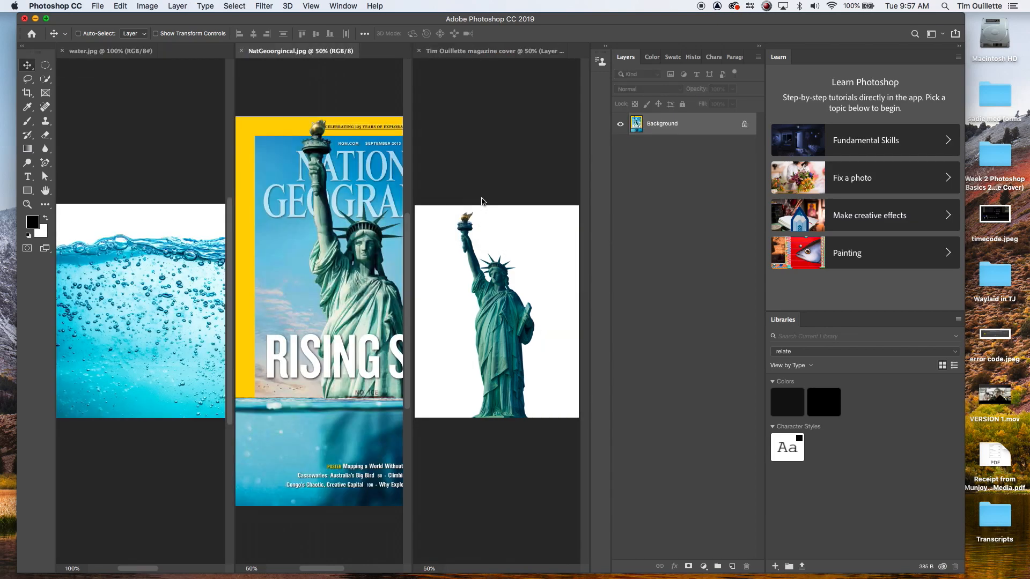
{"action": "left_click", "coordinate": [481, 182]}
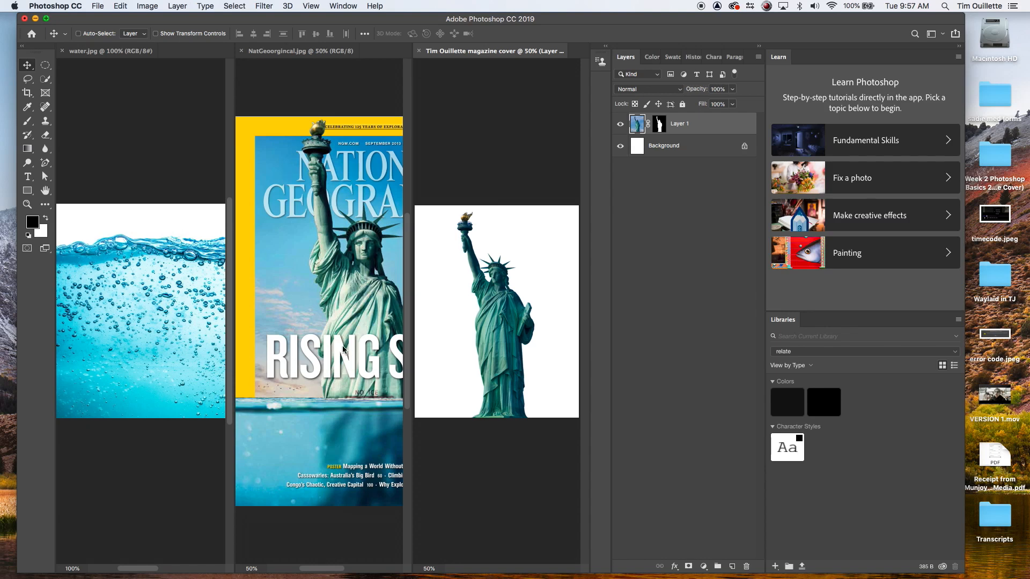
Step: Consolidate all open documents into tabs
{"action": "left_click", "coordinate": [343, 6]}
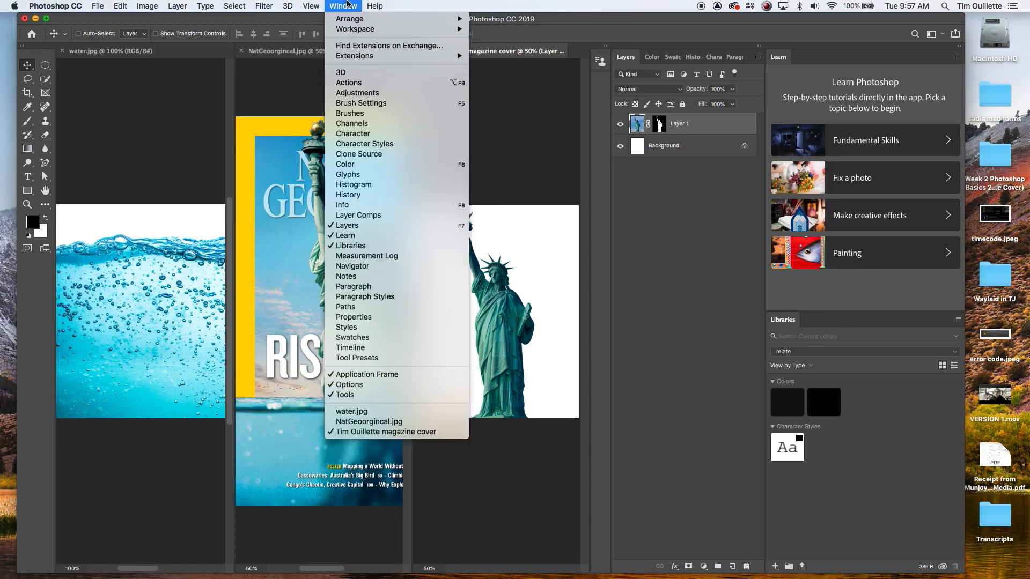
{"action": "mouse_move", "coordinate": [348, 21]}
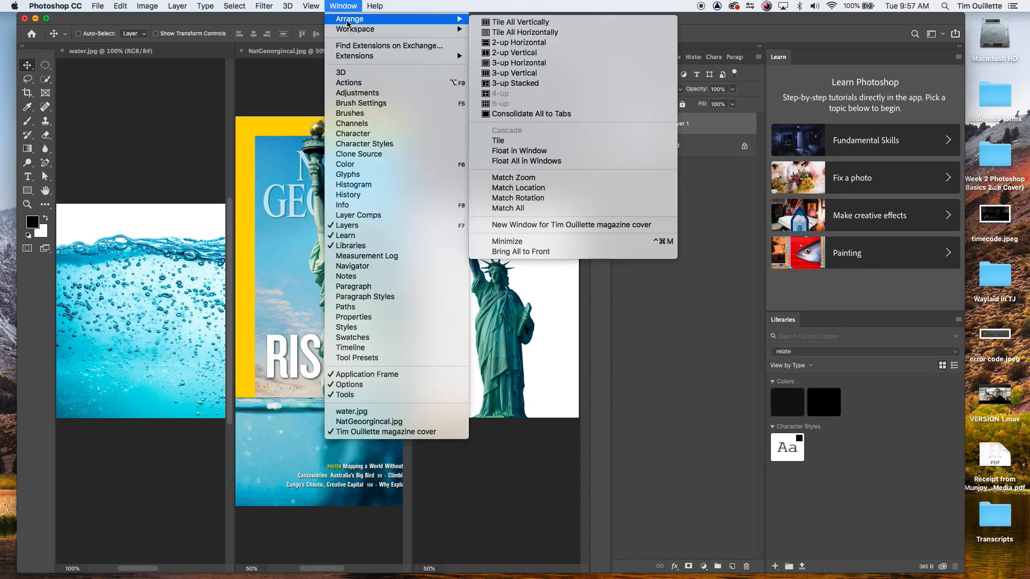
{"action": "left_click", "coordinate": [542, 114]}
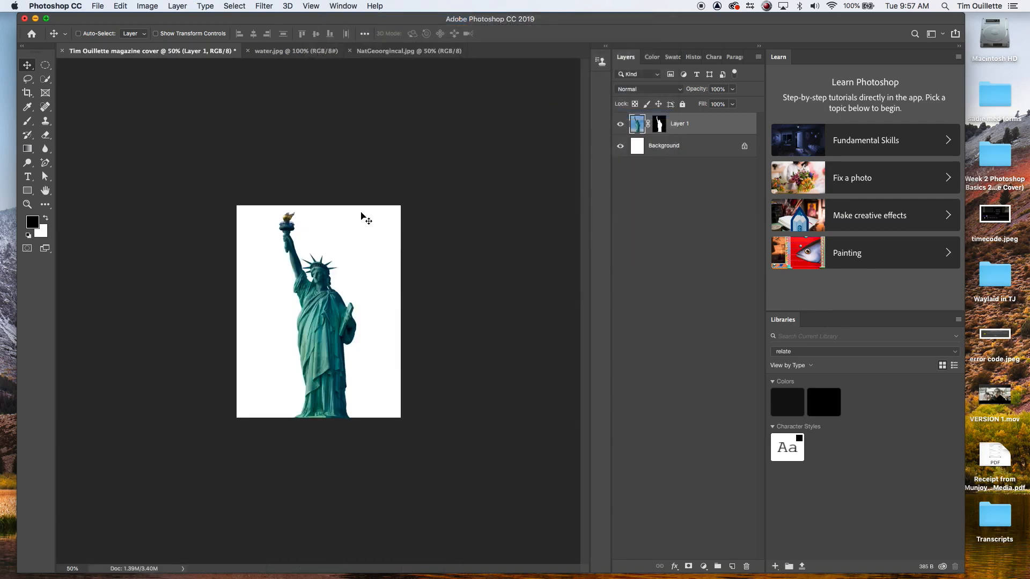
Step: Rename the cover's statue layer as statue
{"action": "key", "text": "super+equal"}
{"action": "key", "text": "super+equal"}
{"action": "key", "text": "super+equal"}
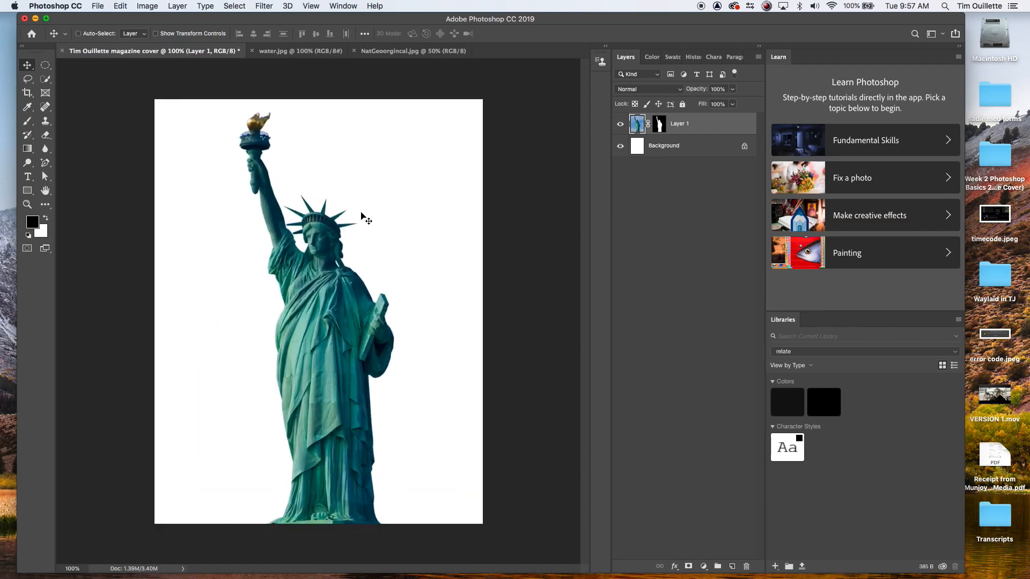
{"action": "double_click", "coordinate": [680, 123]}
{"action": "type", "text": "statue"}
{"action": "key", "text": "Return"}
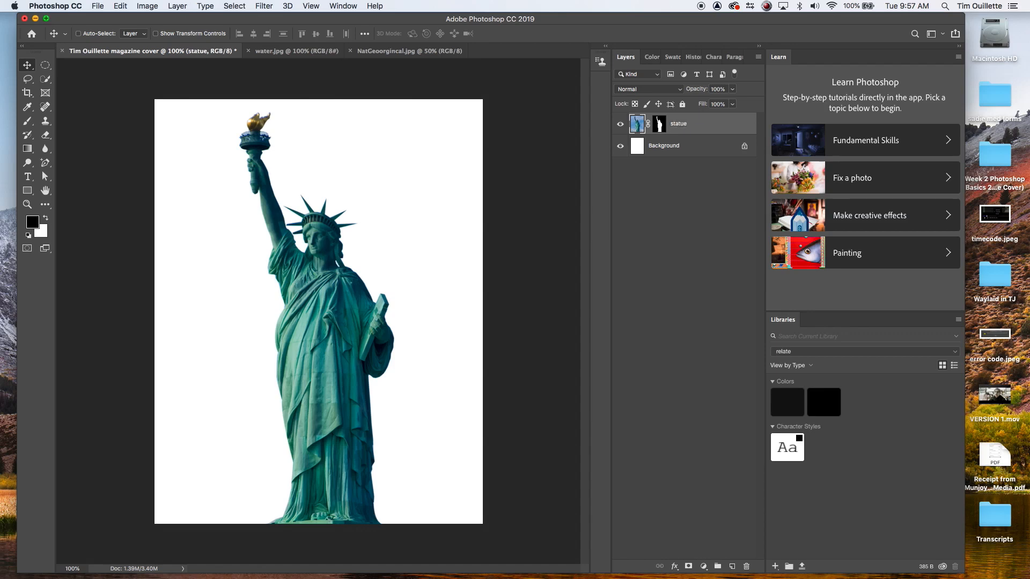
Step: Duplicate the statue layer and name the copy Sky
{"action": "right_click", "coordinate": [709, 137]}
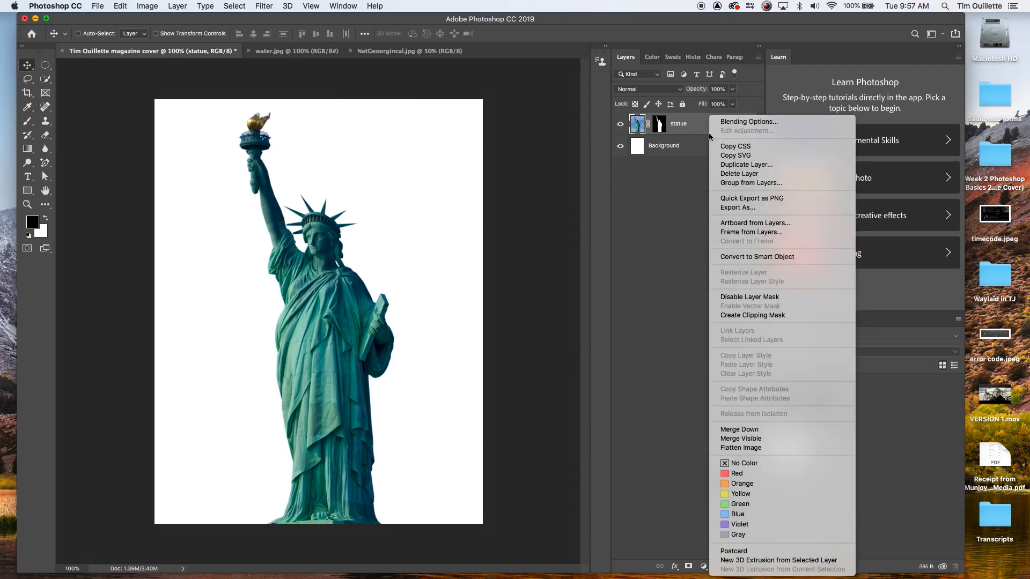
{"action": "left_click", "coordinate": [745, 170]}
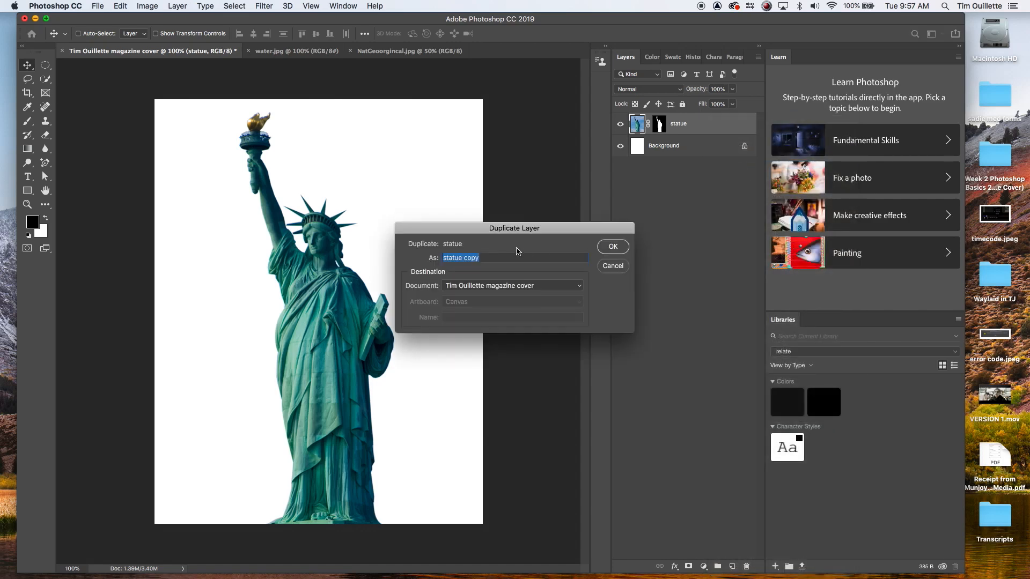
{"action": "type", "text": "Sky"}
{"action": "key", "text": "Return"}
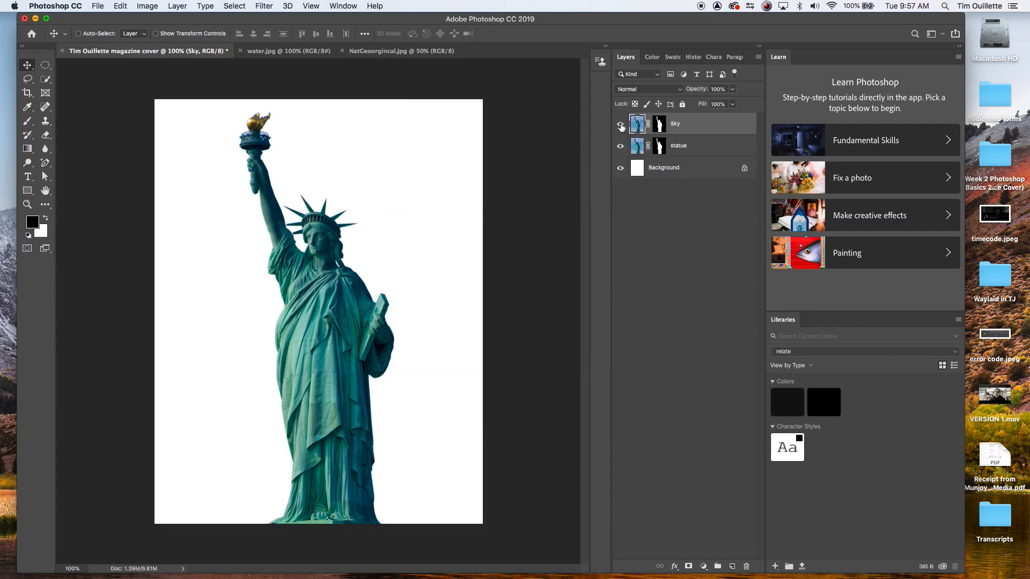
Step: Move the Sky layer below the statue layer and hide the statue layer
{"action": "left_click_drag", "start_coordinate": [689, 125], "coordinate": [691, 155]}
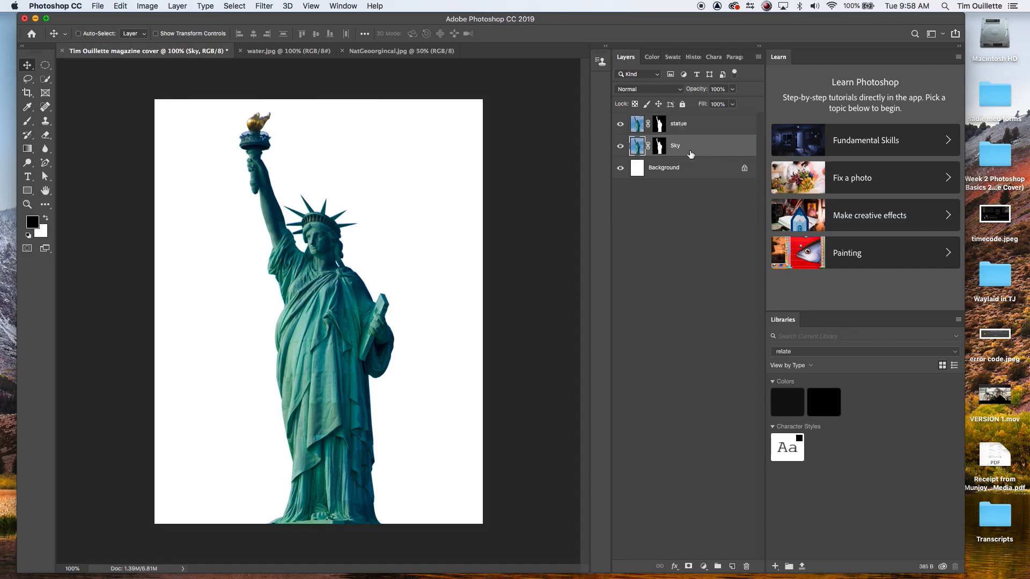
{"action": "left_click", "coordinate": [709, 125]}
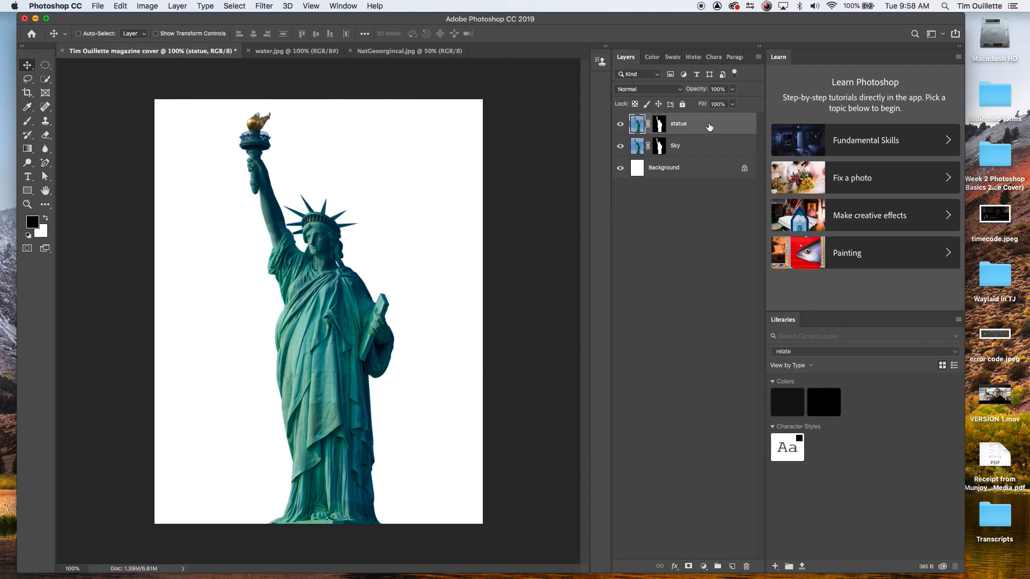
{"action": "left_click", "coordinate": [620, 125]}
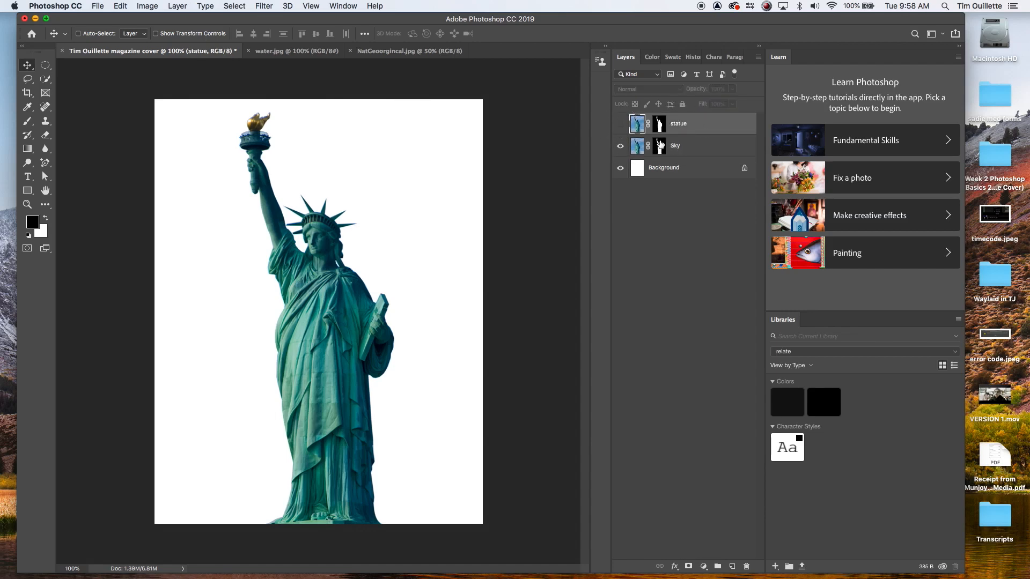
Step: Delete the layer mask from the Sky layer
{"action": "left_click", "coordinate": [660, 145]}
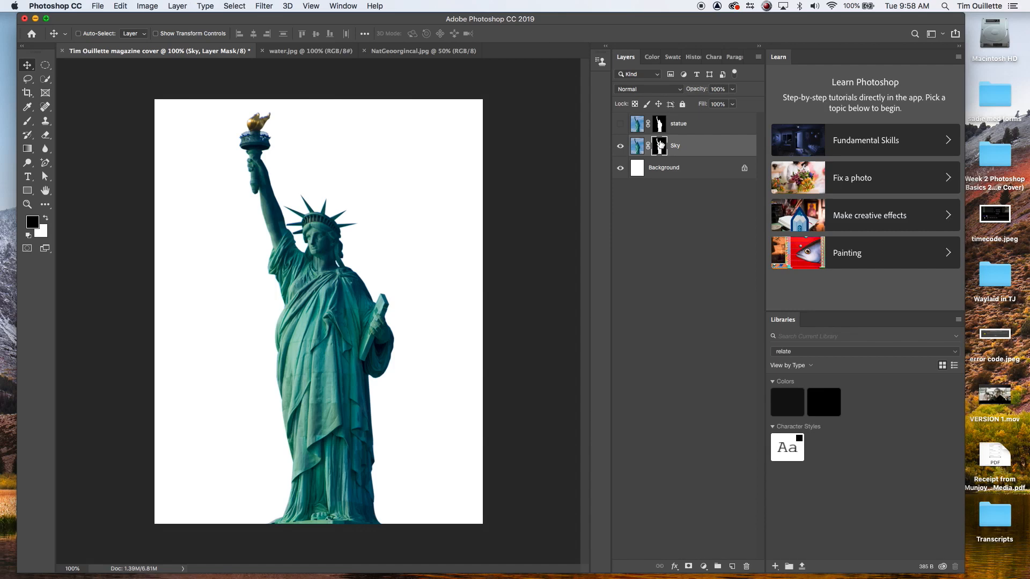
{"action": "key", "text": "Delete"}
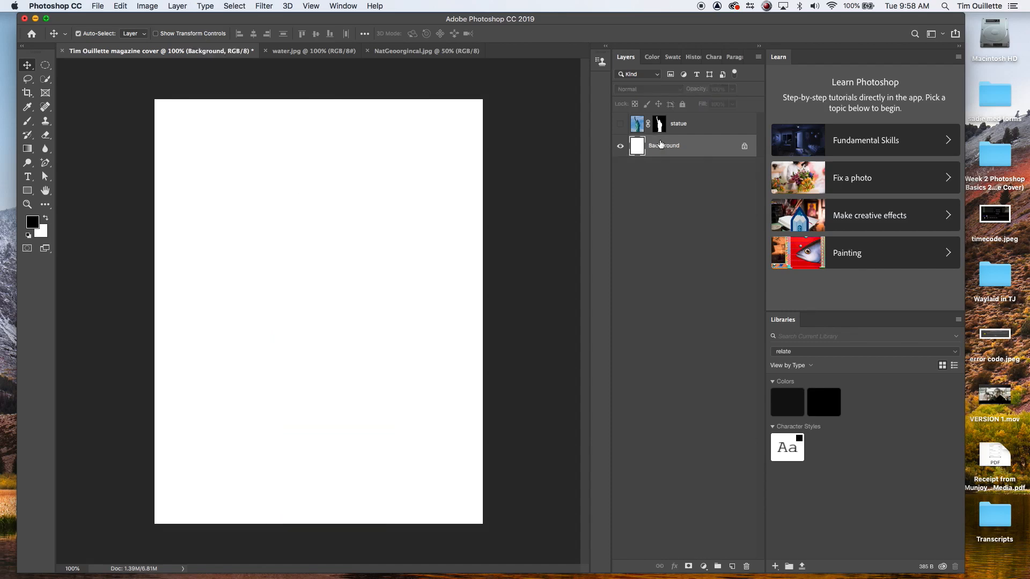
{"action": "key", "text": "super+z"}
{"action": "right_click", "coordinate": [661, 145]}
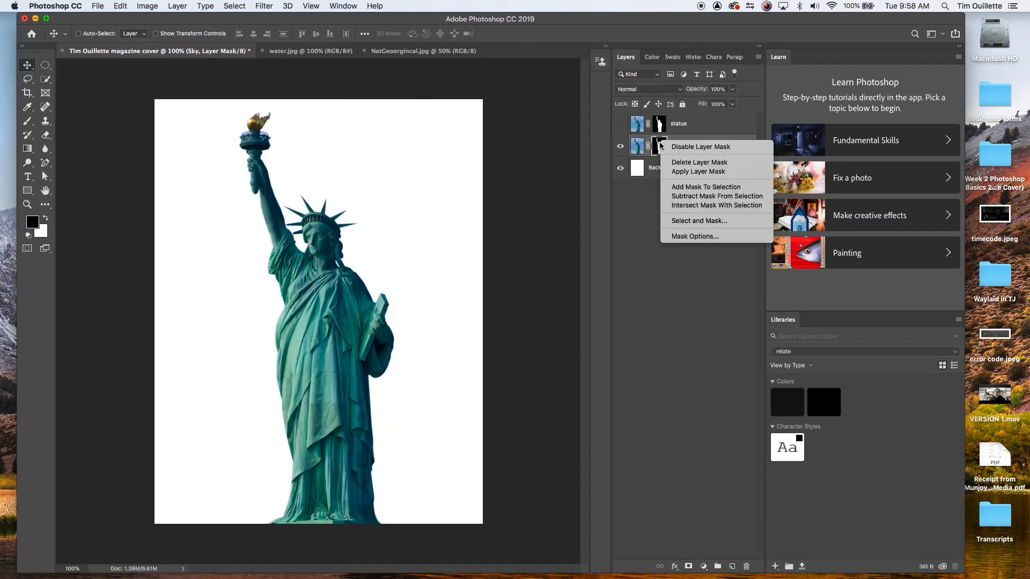
{"action": "left_click", "coordinate": [677, 162]}
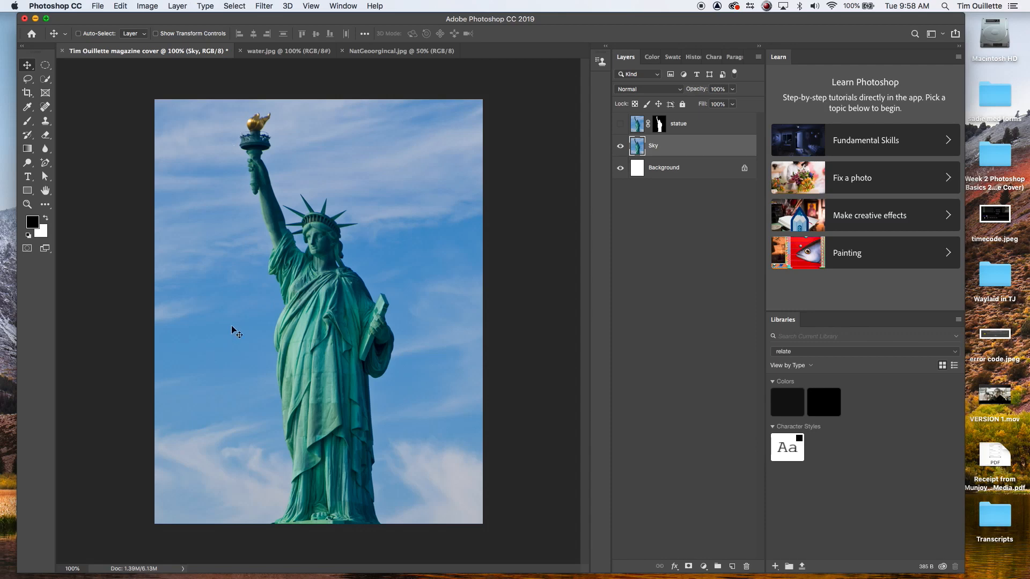
Step: Select the statue area on the Sky layer with several added rectangles and content-aware fill it
{"action": "left_click", "coordinate": [46, 66]}
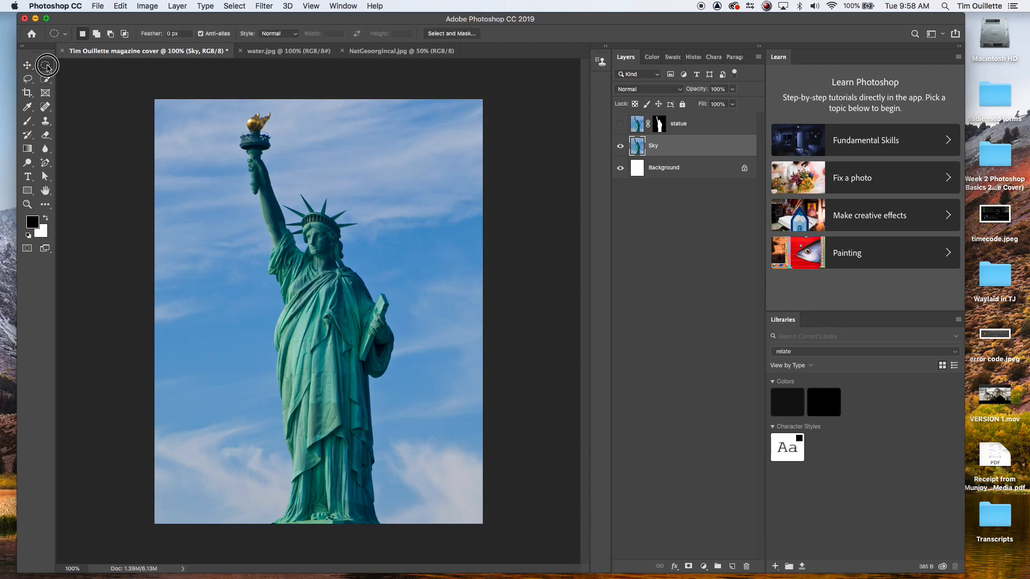
{"action": "left_click", "coordinate": [112, 66]}
{"action": "left_click_drag", "start_coordinate": [236, 112], "coordinate": [378, 360]}
{"action": "left_click_drag", "start_coordinate": [286, 183], "coordinate": [400, 382]}
{"action": "left_click_drag", "start_coordinate": [259, 280], "coordinate": [306, 415]}
{"action": "left_click_drag", "start_coordinate": [252, 230], "coordinate": [304, 294]}
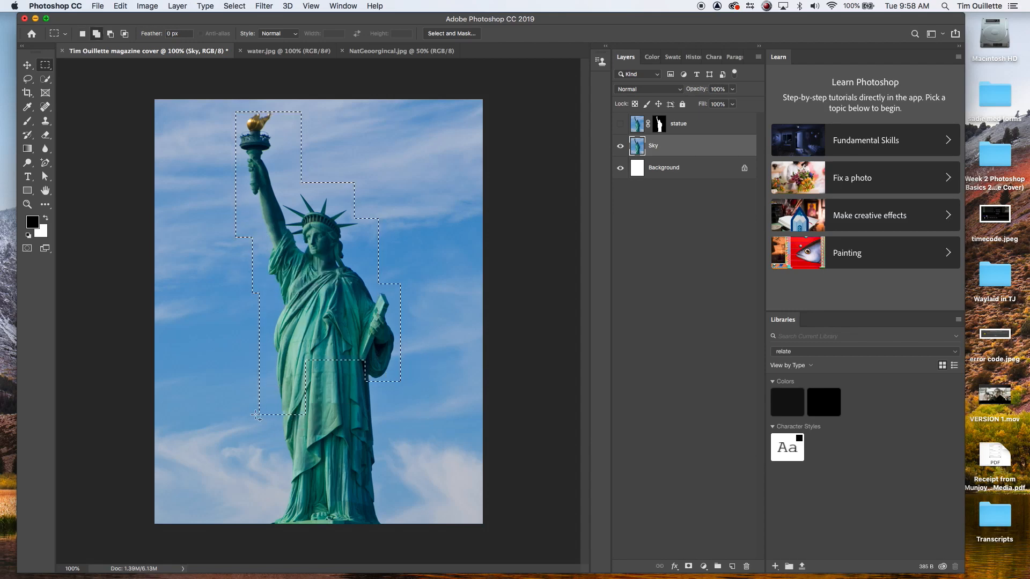
{"action": "left_click_drag", "start_coordinate": [274, 407], "coordinate": [393, 555]}
{"action": "left_click_drag", "start_coordinate": [293, 346], "coordinate": [391, 442]}
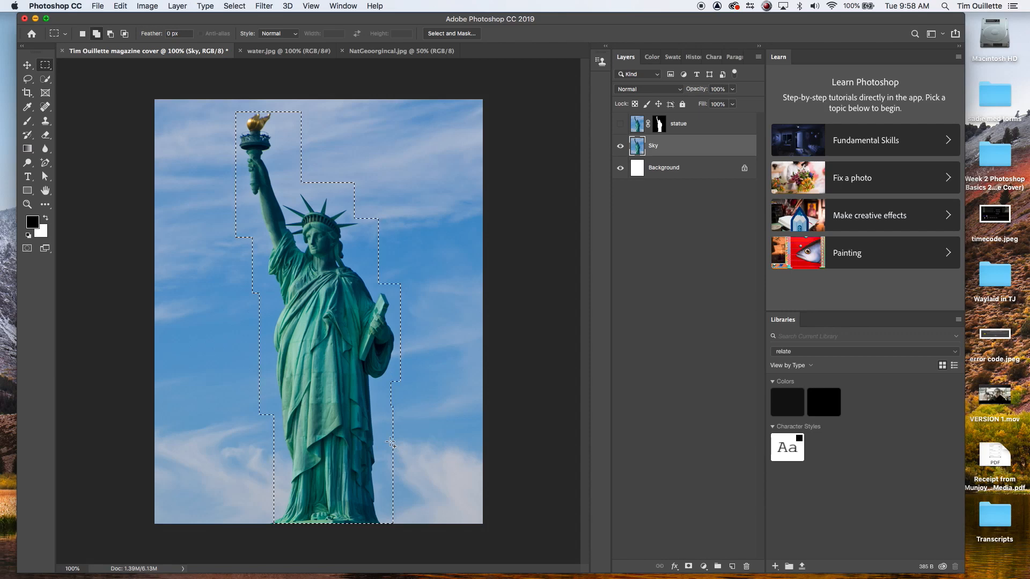
{"action": "left_click_drag", "start_coordinate": [240, 103], "coordinate": [277, 120]}
{"action": "right_click", "coordinate": [277, 138]}
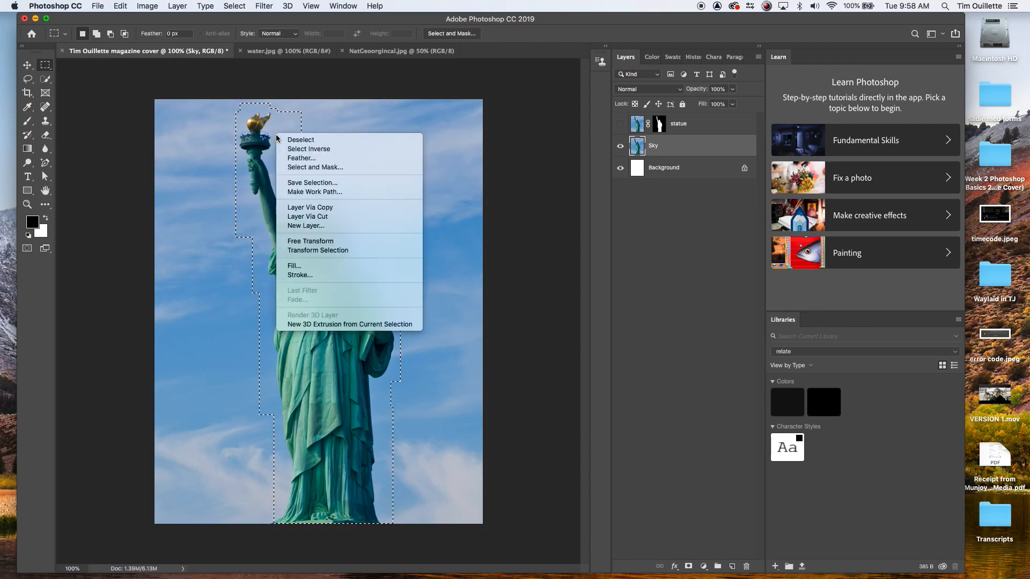
{"action": "left_click", "coordinate": [308, 266]}
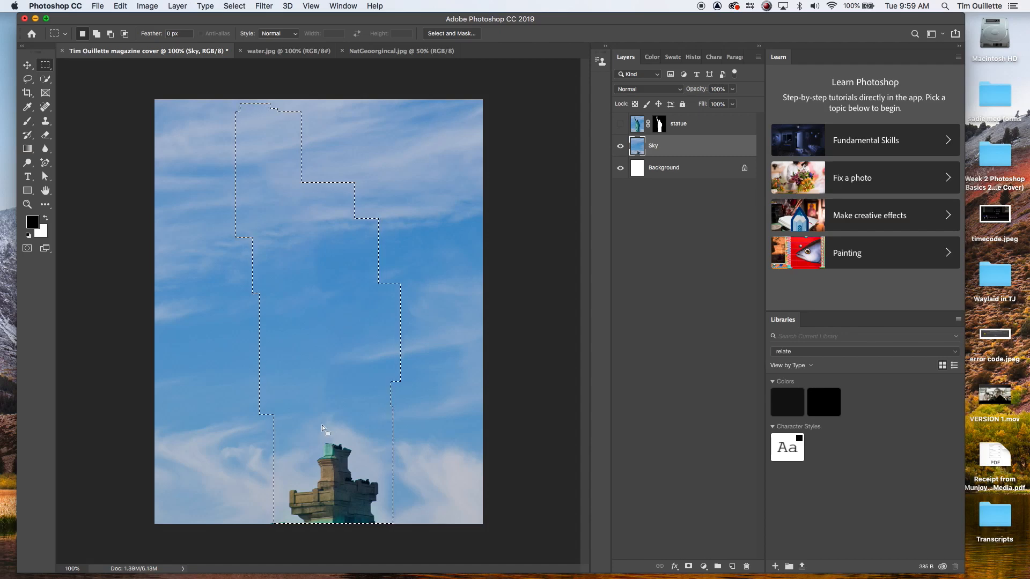
Step: Select the leftover statue base on the Sky layer and content-aware fill it again
{"action": "key", "text": "super+d"}
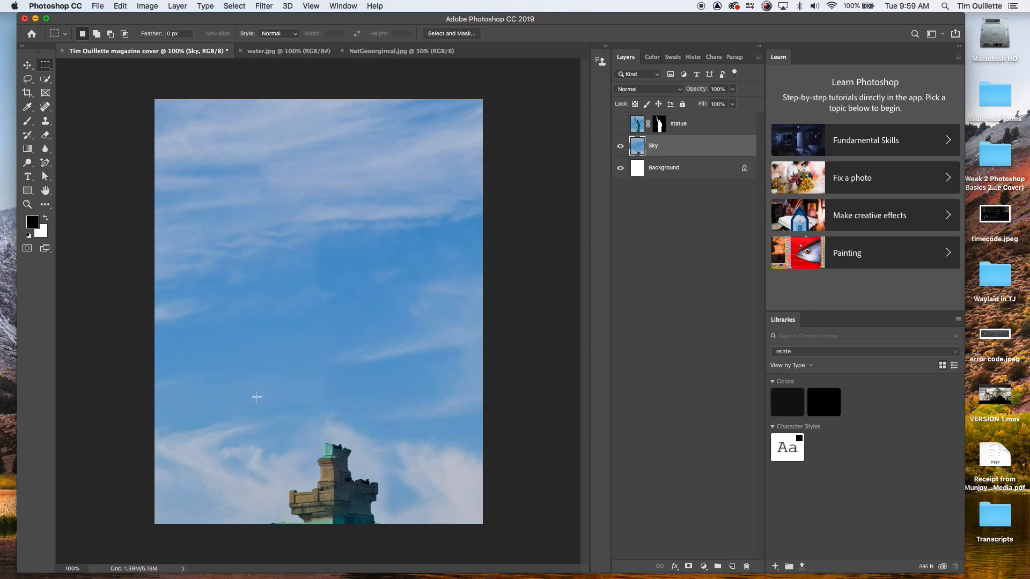
{"action": "left_click_drag", "start_coordinate": [262, 414], "coordinate": [408, 550]}
{"action": "right_click", "coordinate": [339, 442]}
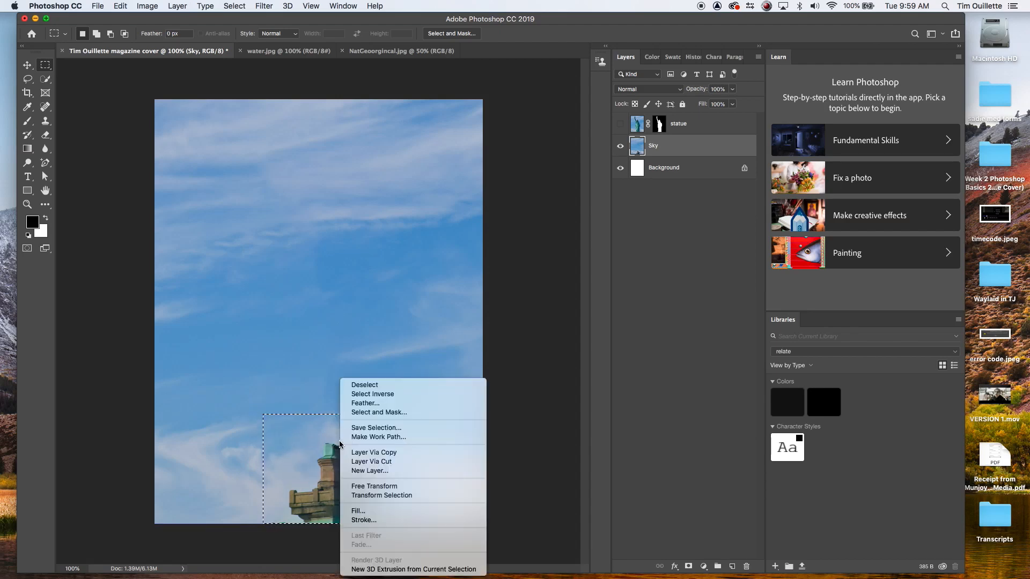
{"action": "left_click", "coordinate": [369, 513]}
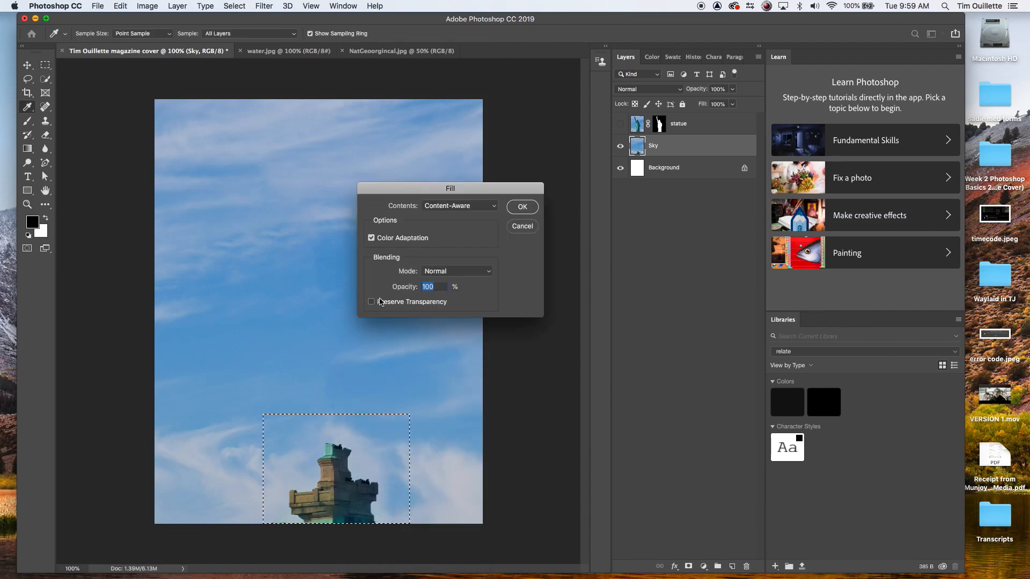
{"action": "left_click", "coordinate": [522, 207]}
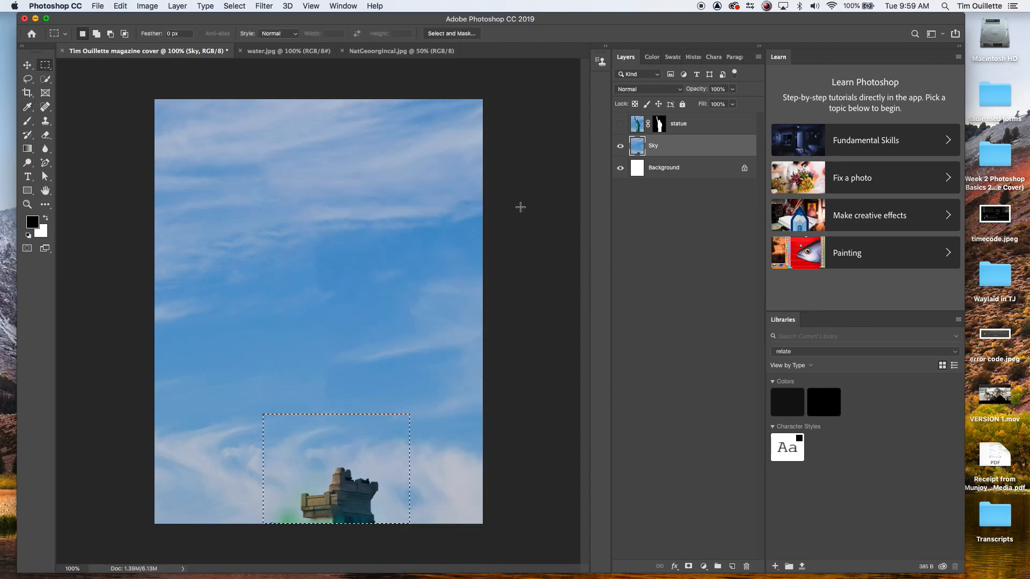
{"action": "key", "text": "m"}
{"action": "key", "text": "ctrl+d"}
{"action": "left_click_drag", "start_coordinate": [254, 457], "coordinate": [409, 556]}
{"action": "left_click", "coordinate": [344, 371]}
Step: Paint out the remaining statue base on the Sky layer with the Clone Stamp at 124 px
{"action": "left_click", "coordinate": [45, 122]}
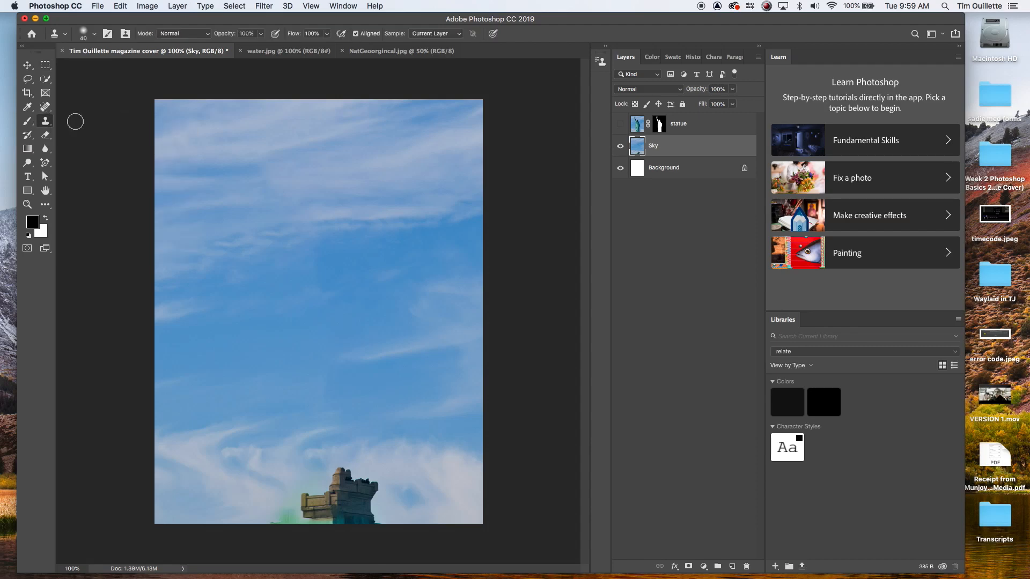
{"action": "left_click", "coordinate": [93, 35]}
{"action": "left_click_drag", "start_coordinate": [90, 69], "coordinate": [114, 67]}
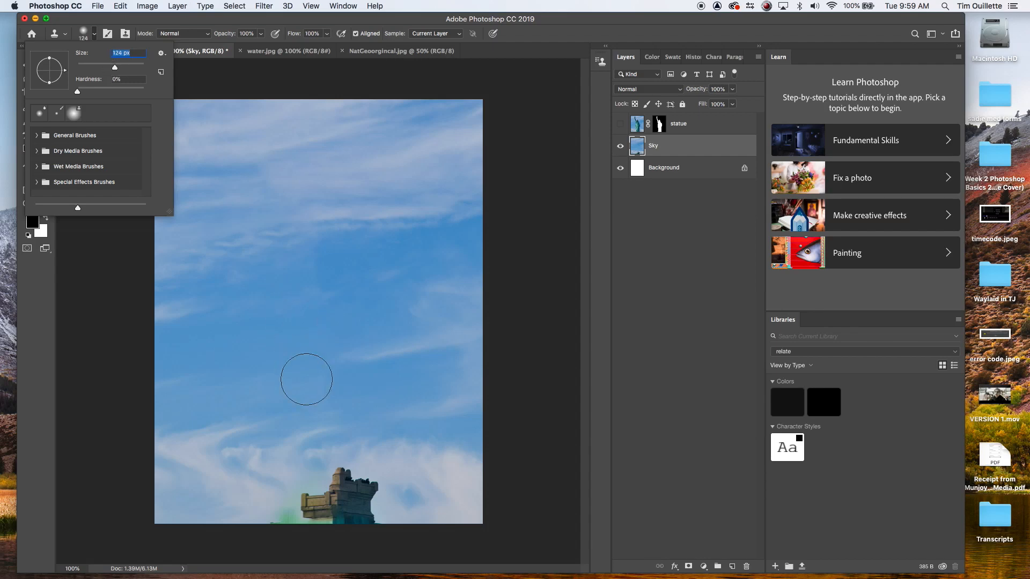
{"action": "left_click", "coordinate": [320, 414]}
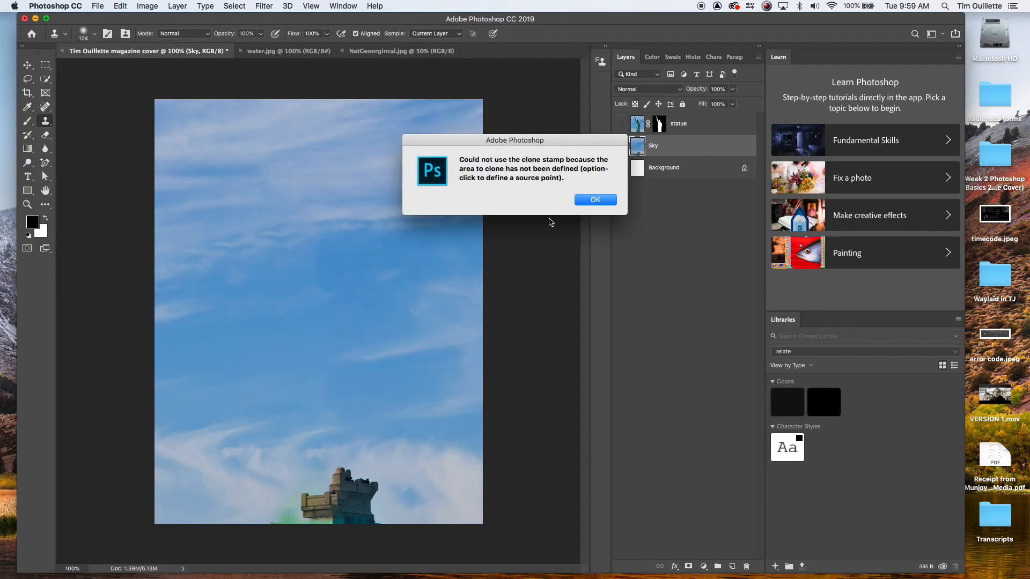
{"action": "left_click", "coordinate": [594, 202]}
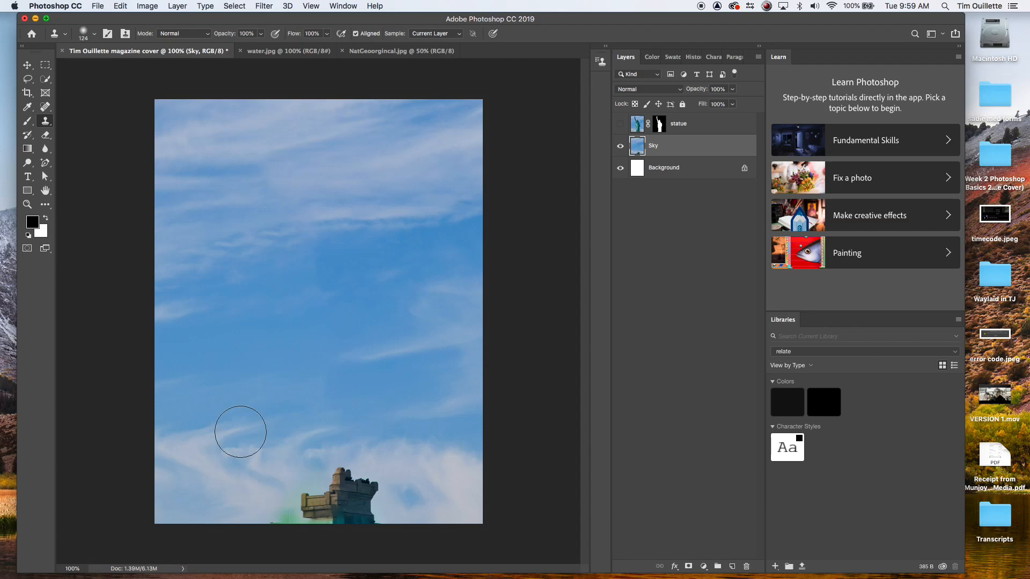
{"action": "mouse_move", "coordinate": [300, 489]}
{"action": "left_mouse_down"}
{"action": "mouse_move", "coordinate": [361, 492]}
{"action": "mouse_move", "coordinate": [356, 502]}
{"action": "mouse_move", "coordinate": [338, 479]}
{"action": "mouse_move", "coordinate": [280, 514]}
{"action": "mouse_move", "coordinate": [367, 508]}
{"action": "mouse_move", "coordinate": [370, 478]}
{"action": "mouse_move", "coordinate": [374, 517]}
{"action": "mouse_move", "coordinate": [316, 513]}
{"action": "mouse_move", "coordinate": [355, 505]}
{"action": "left_mouse_up"}
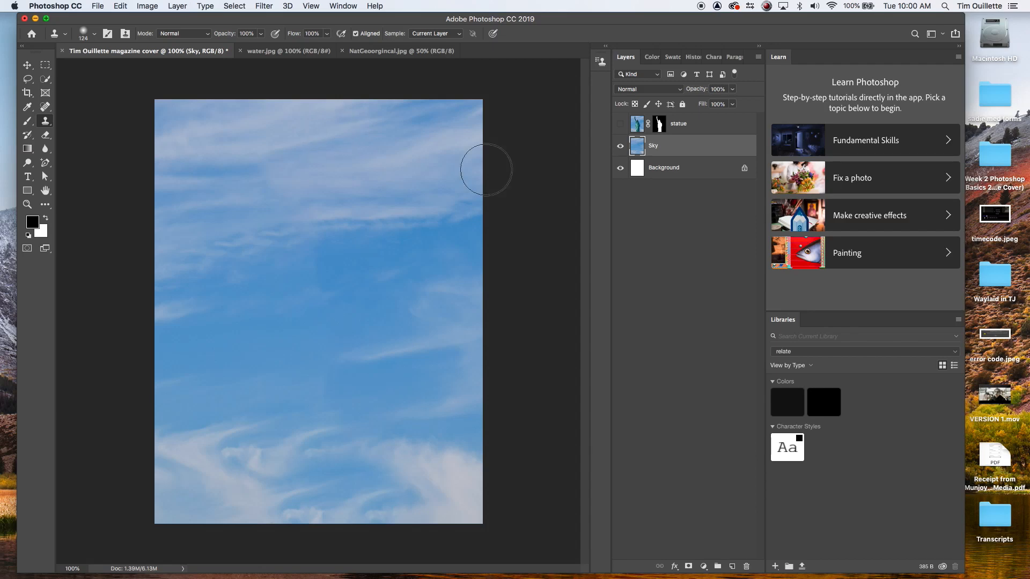
Step: Turn the statue layer's visibility back on
{"action": "left_click", "coordinate": [621, 124]}
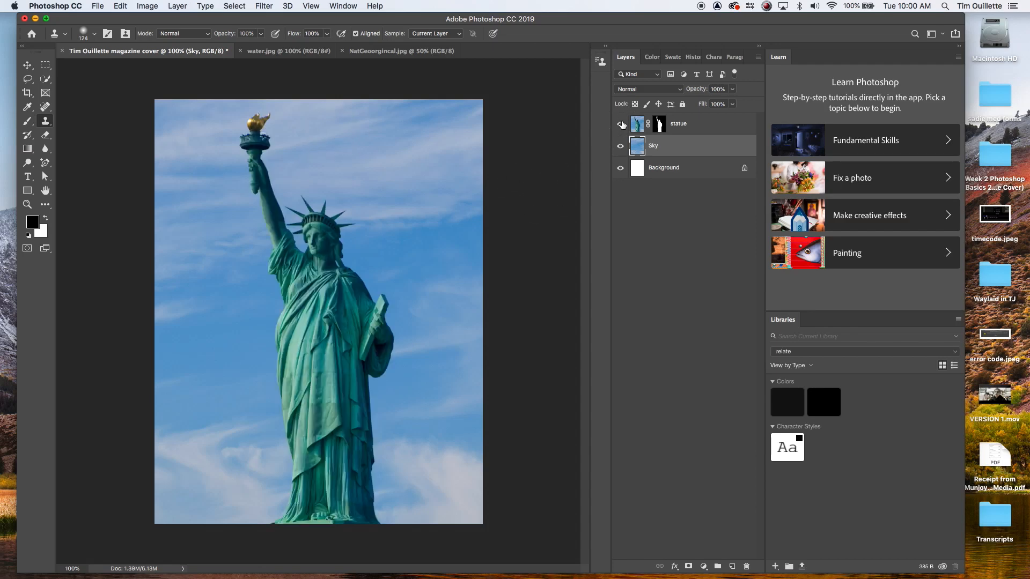
{"action": "left_click", "coordinate": [621, 124]}
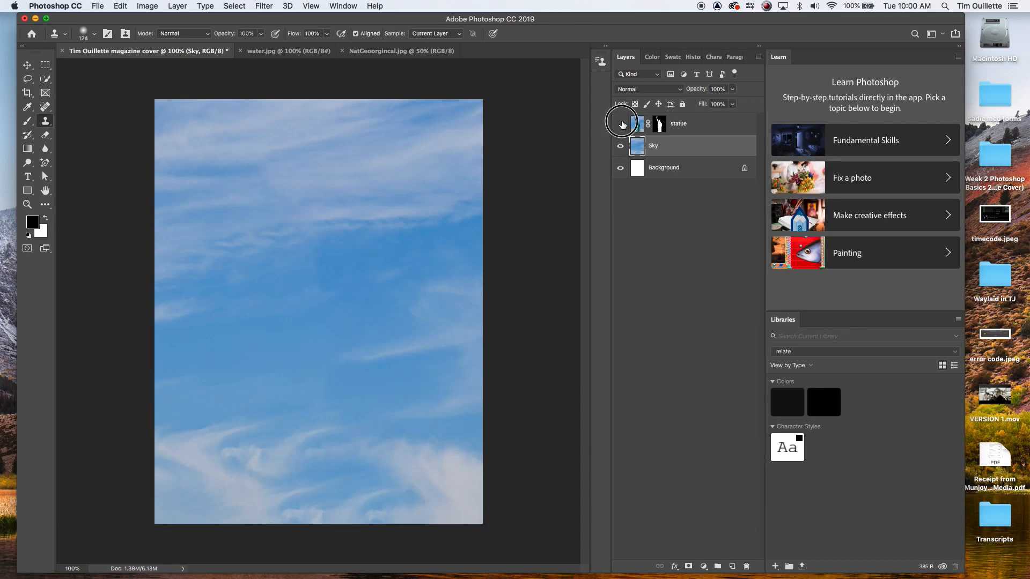
{"action": "left_click", "coordinate": [621, 123]}
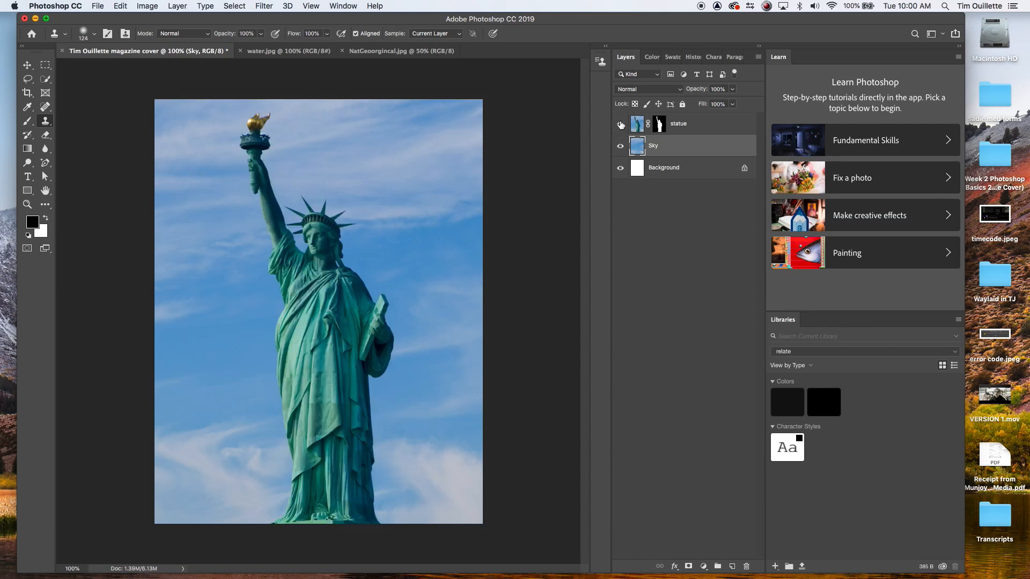
Step: Unlock the background layer of the water image
{"action": "left_click", "coordinate": [386, 53]}
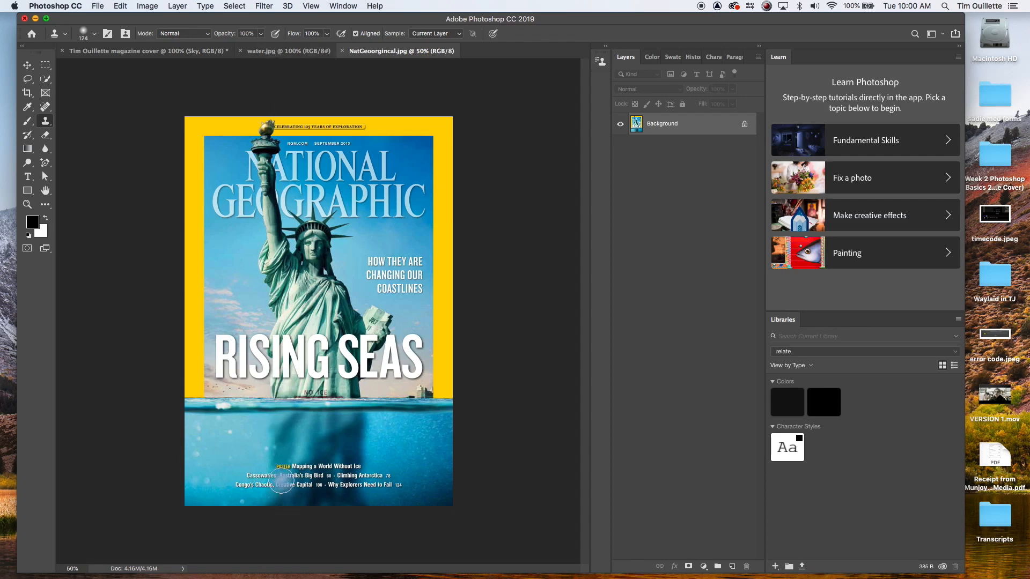
{"action": "left_click", "coordinate": [280, 54]}
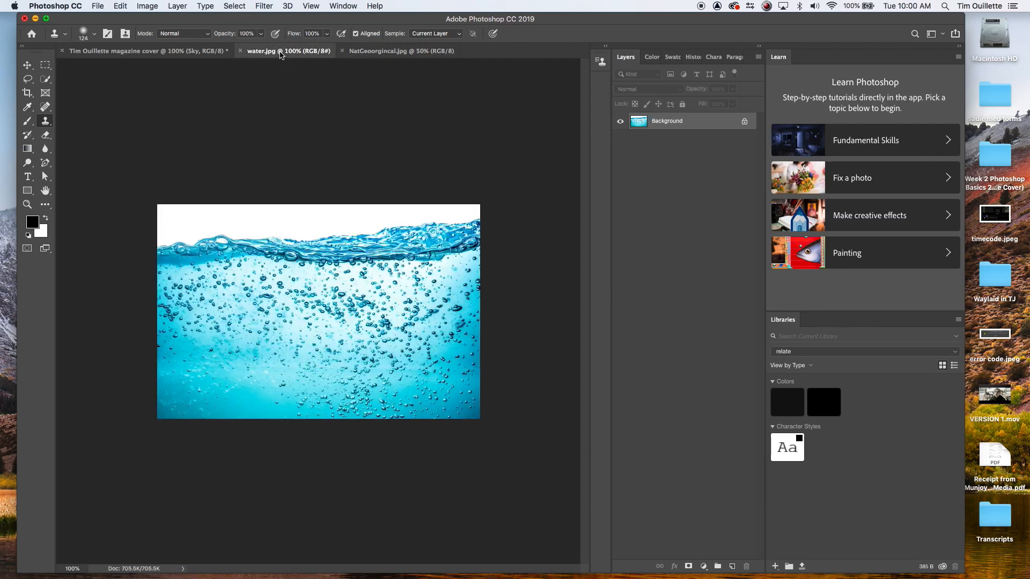
{"action": "left_click", "coordinate": [744, 122]}
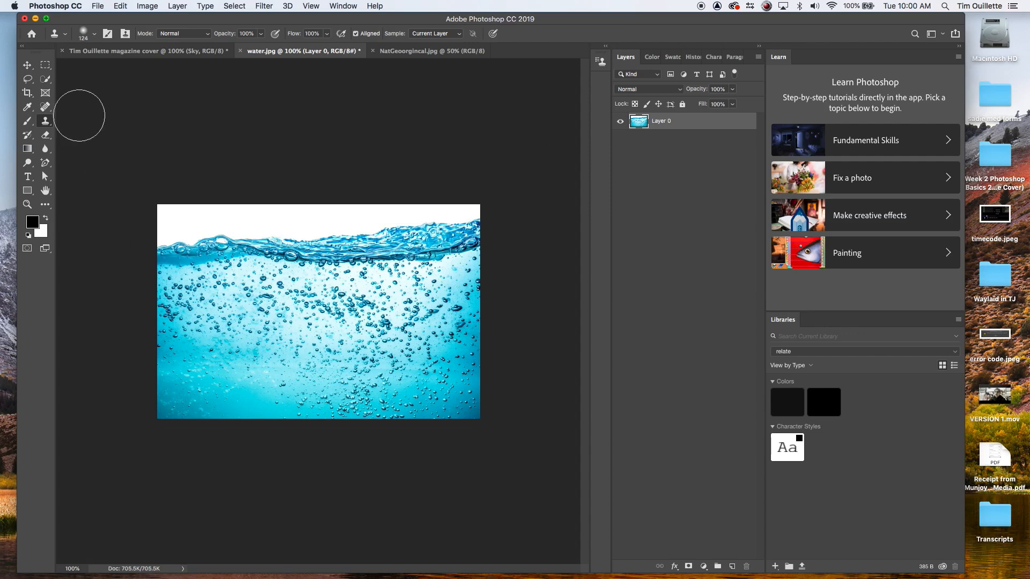
Step: Select the entire water image and paste it into the magazine cover document
{"action": "left_click", "coordinate": [205, 241]}
{"action": "key", "text": "super+z"}
{"action": "left_click", "coordinate": [44, 71]}
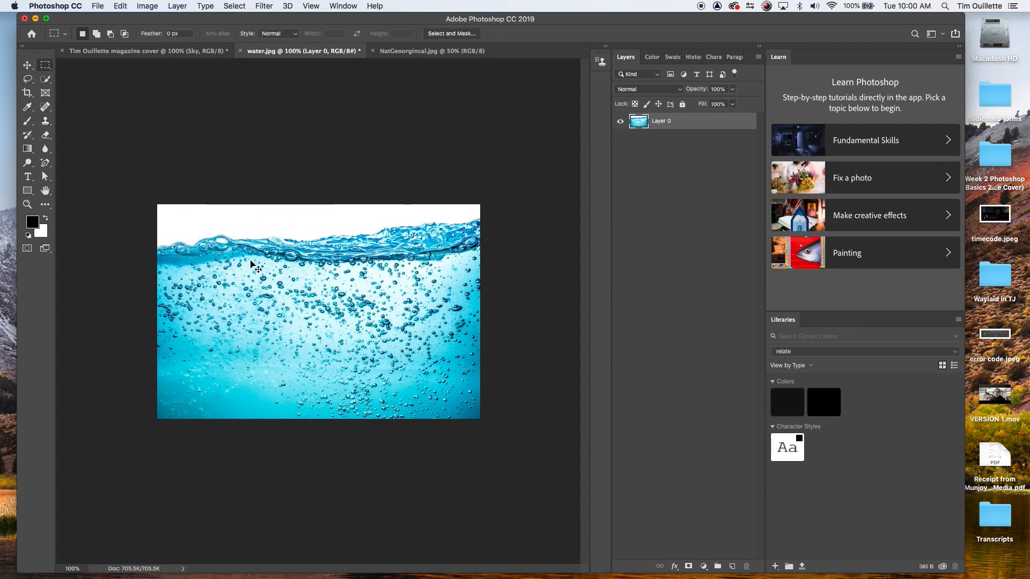
{"action": "key", "text": "super+a"}
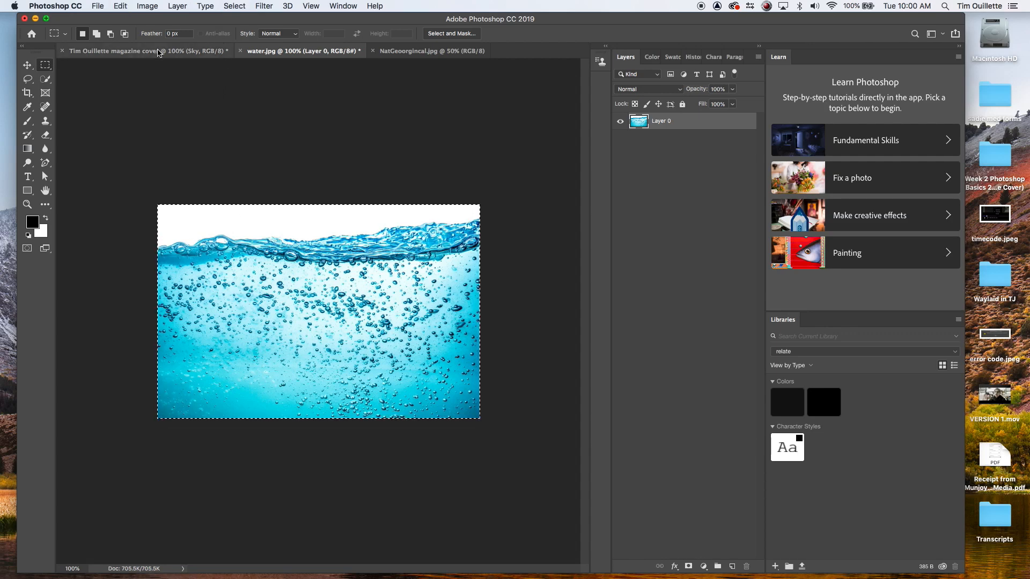
{"action": "left_click", "coordinate": [159, 53]}
{"action": "key", "text": "super+v"}
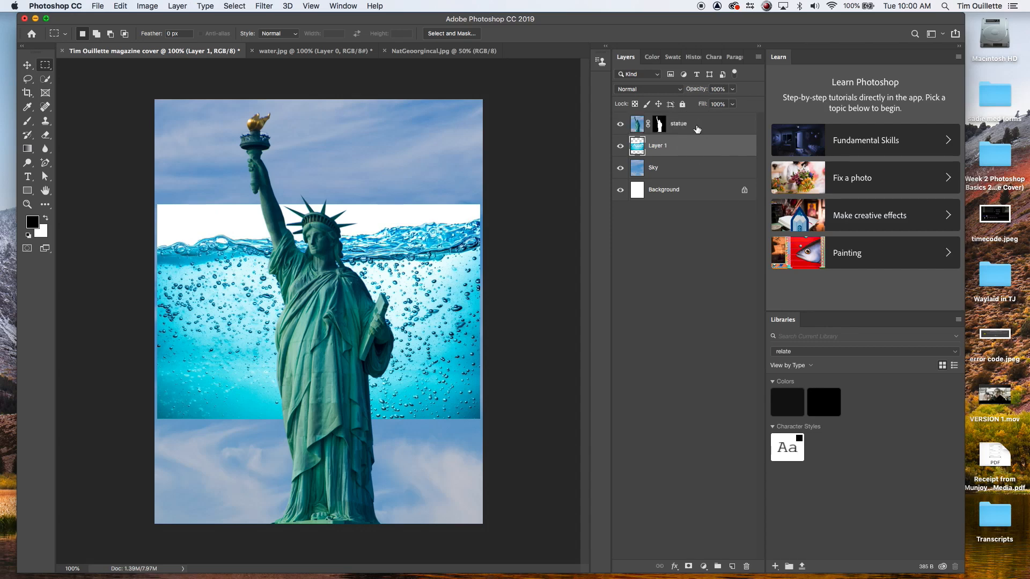
Step: Move the pasted layer above the statue layer and rename it water
{"action": "left_click_drag", "start_coordinate": [695, 144], "coordinate": [669, 124]}
{"action": "type", "text": "water"}
{"action": "key", "text": "Return"}
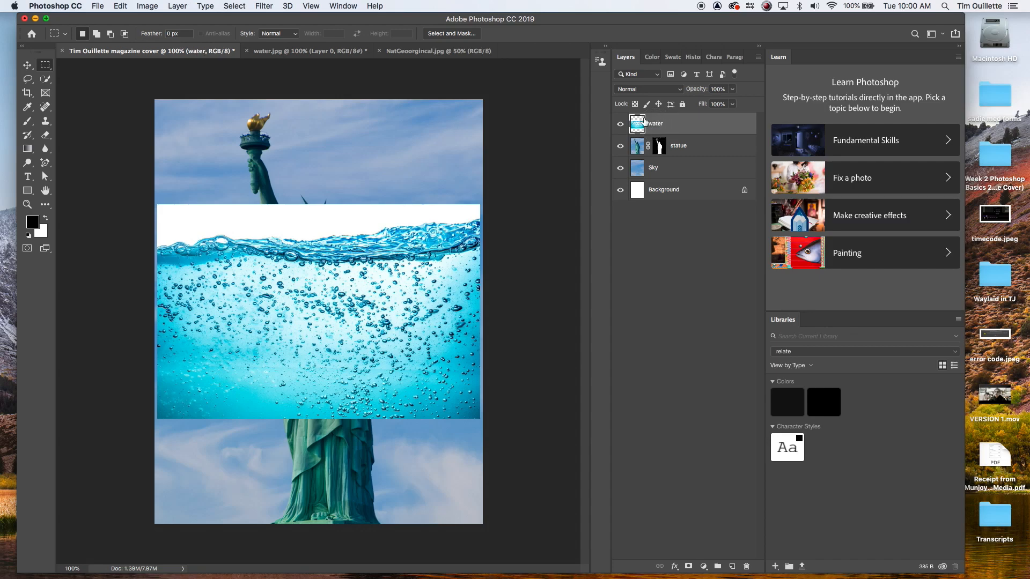
Step: Set the water layer's blend mode to Multiply and move it down toward the bottom of the cover
{"action": "left_click", "coordinate": [649, 89]}
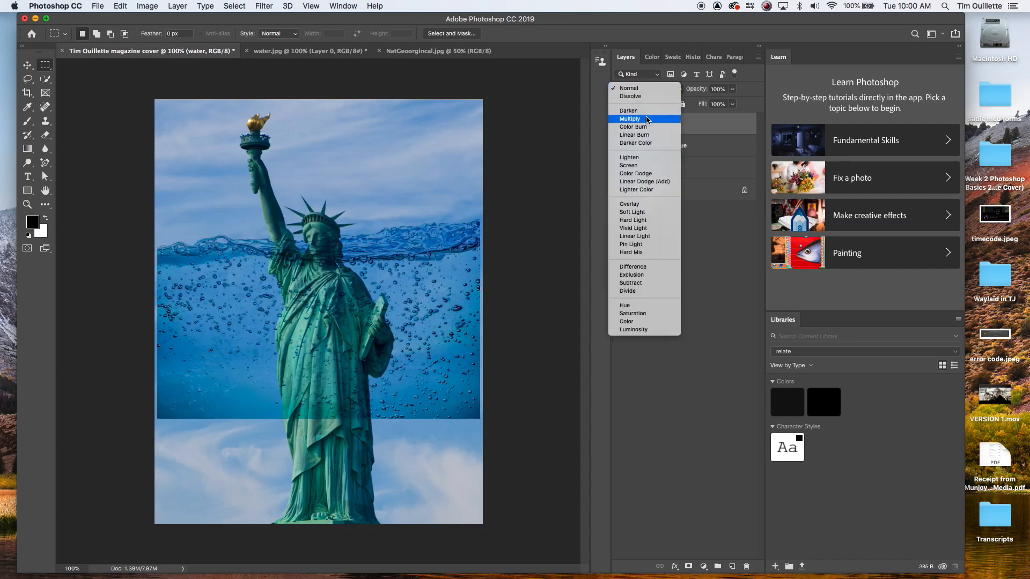
{"action": "left_click", "coordinate": [646, 118]}
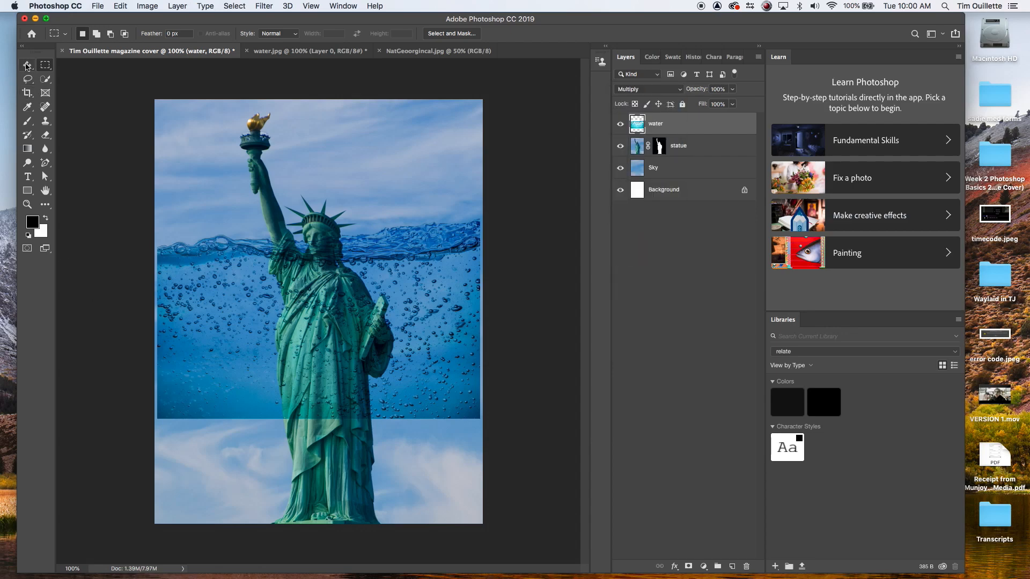
{"action": "left_click", "coordinate": [27, 65]}
{"action": "left_click_drag", "start_coordinate": [395, 345], "coordinate": [395, 455]}
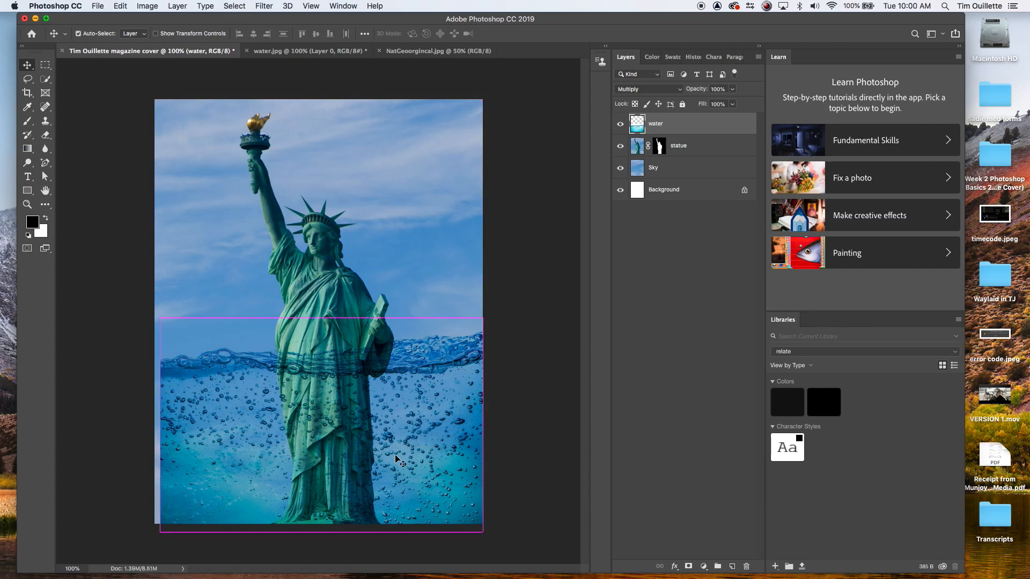
Step: Free-transform the water layer, stretching it to reach the cover's side and bottom edges
{"action": "key", "text": "super+t"}
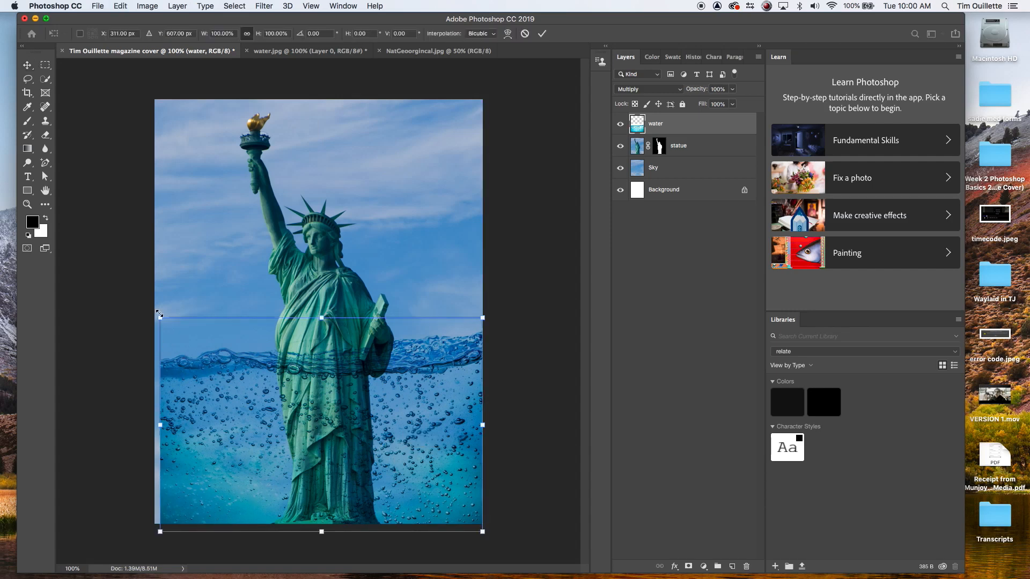
{"action": "left_click_drag", "start_coordinate": [159, 314], "coordinate": [142, 305]}
{"action": "left_click_drag", "start_coordinate": [334, 418], "coordinate": [334, 430]}
{"action": "key", "text": "Return"}
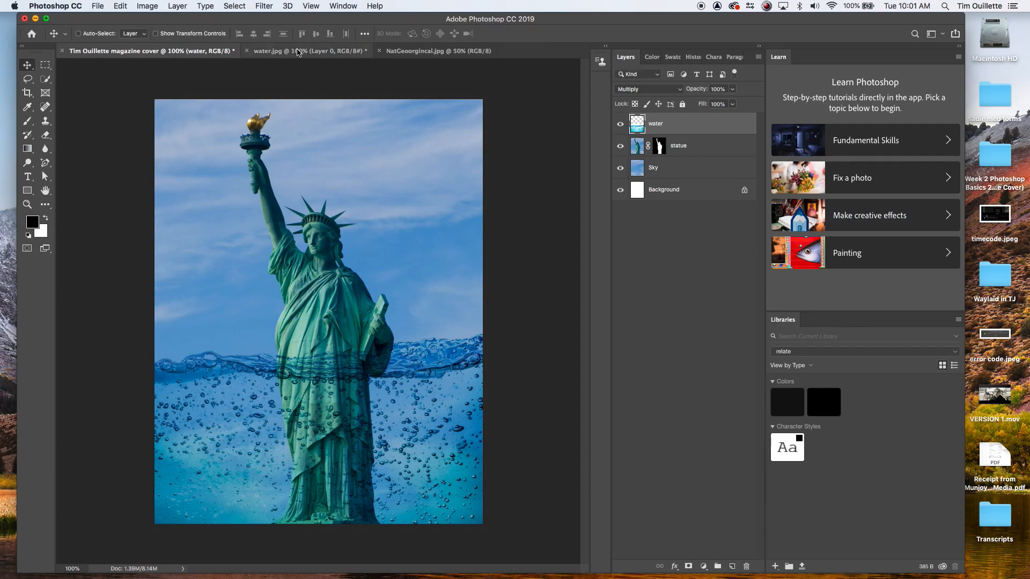
Step: Compare with the National Geographic reference cover and close the water image document
{"action": "left_click", "coordinate": [422, 51]}
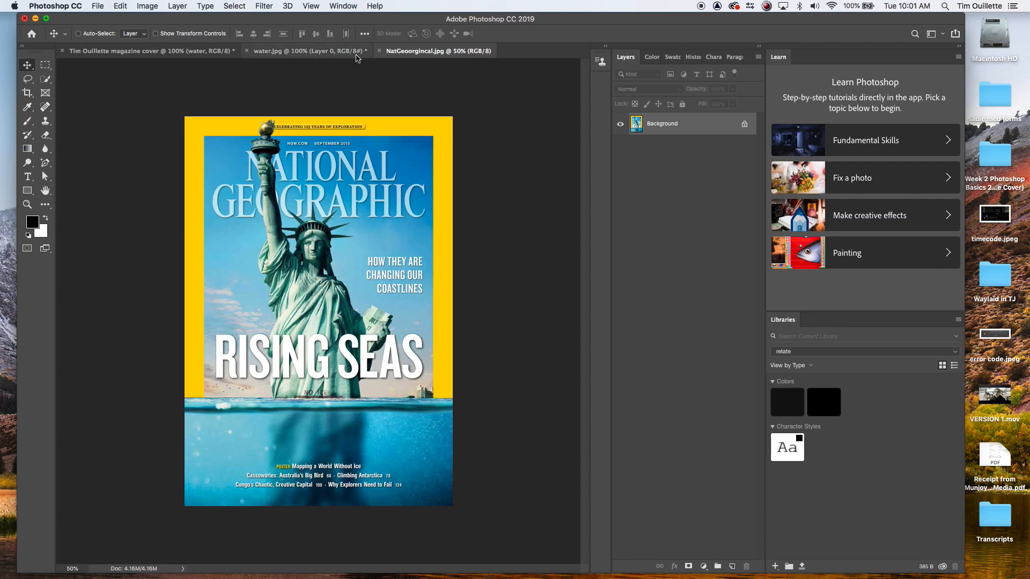
{"action": "left_click", "coordinate": [296, 51]}
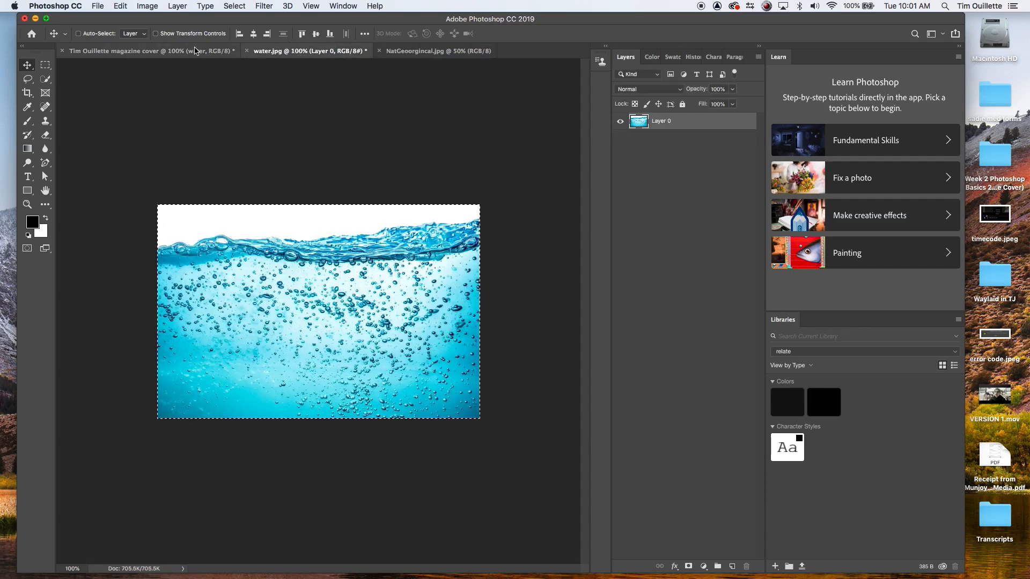
{"action": "left_click", "coordinate": [248, 51]}
{"action": "left_click", "coordinate": [488, 205]}
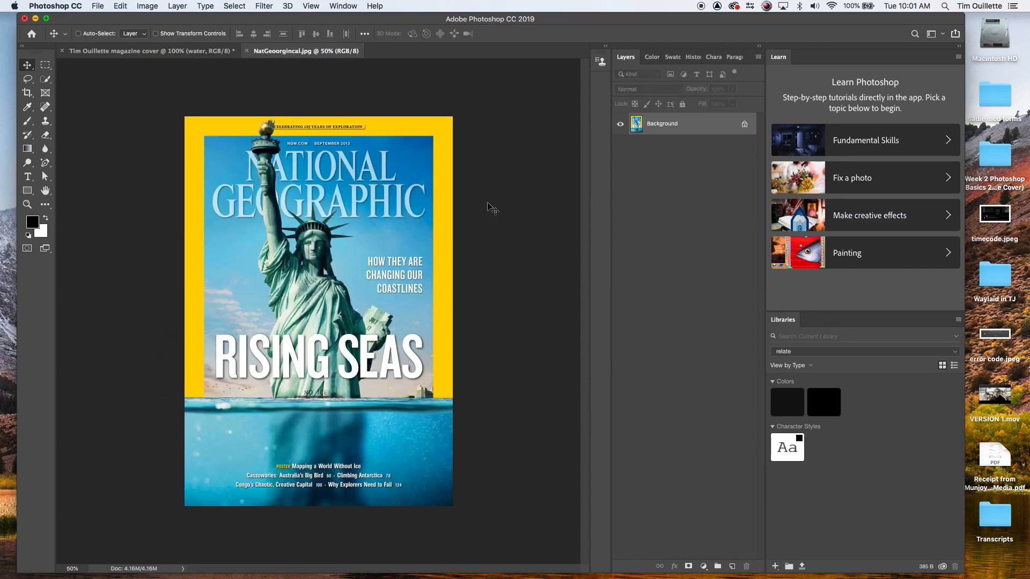
{"action": "left_click", "coordinate": [117, 51]}
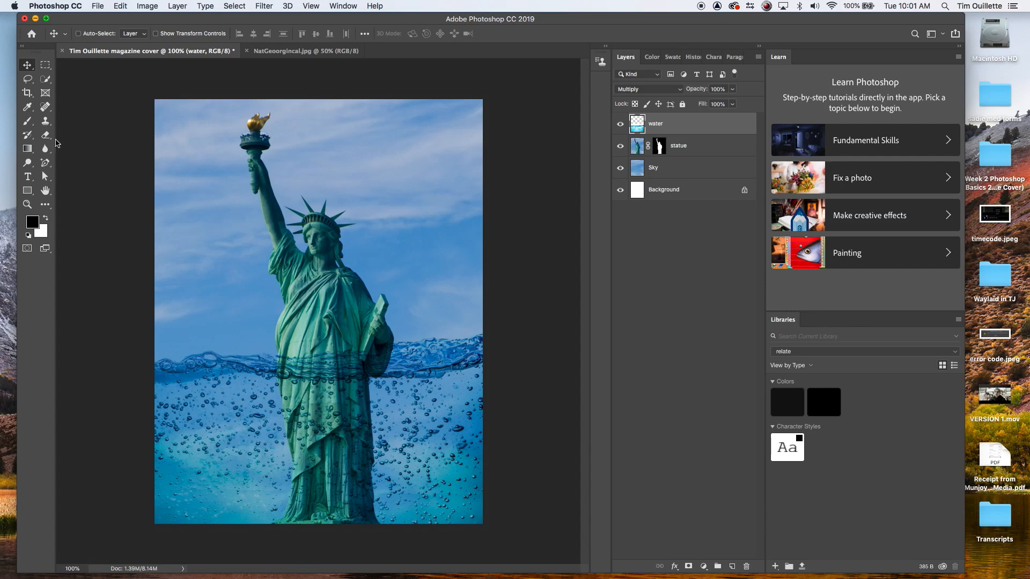
Step: Select the statue layer and marquee the submerged lower part of the statue
{"action": "left_click", "coordinate": [46, 65]}
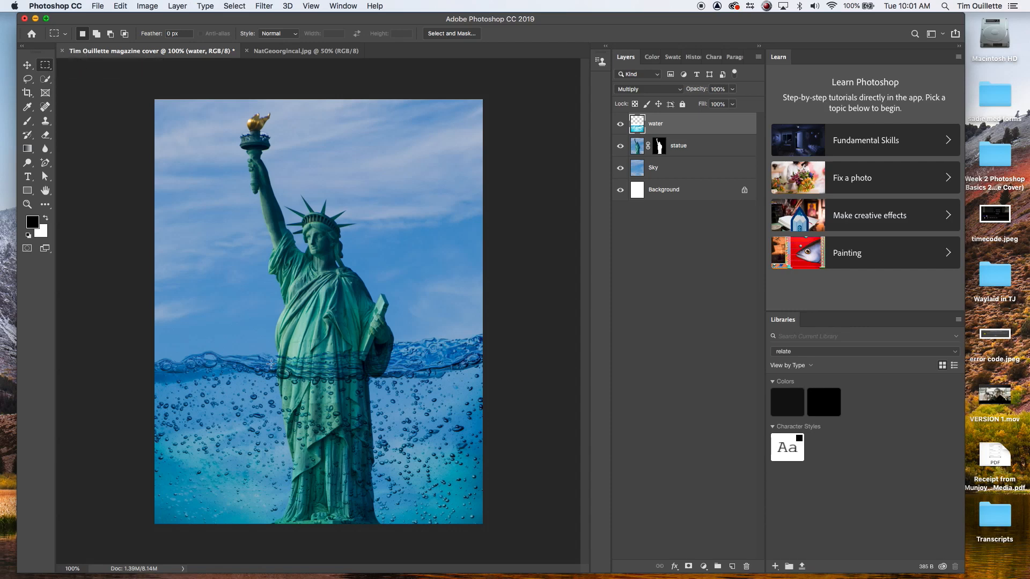
{"action": "left_click", "coordinate": [713, 145]}
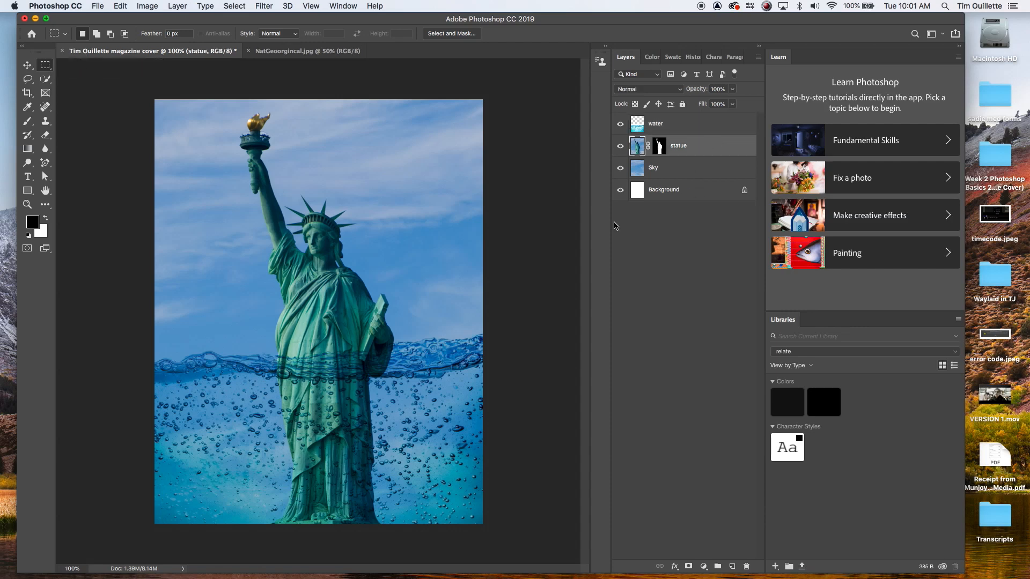
{"action": "left_click_drag", "start_coordinate": [269, 360], "coordinate": [402, 532]}
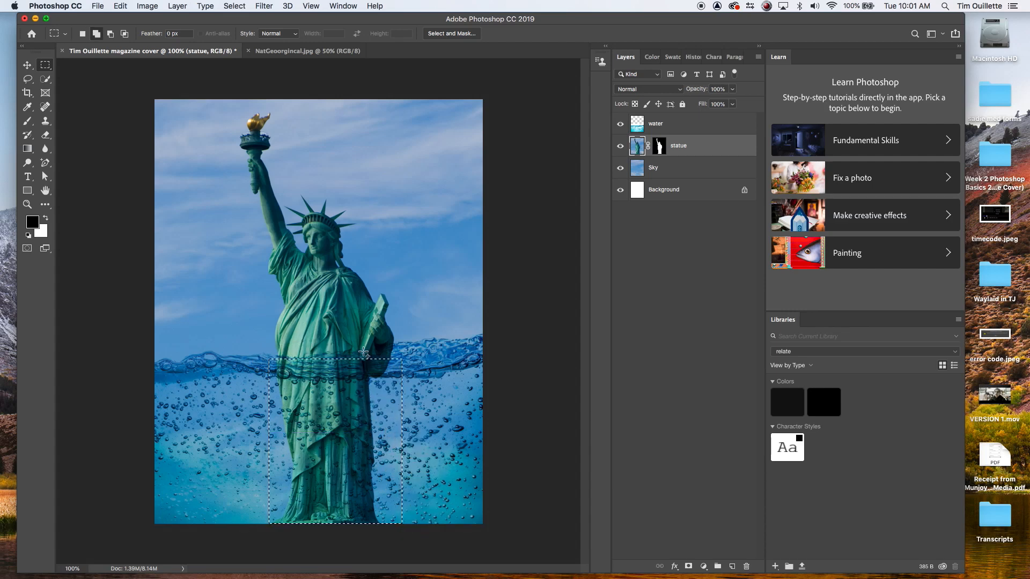
{"action": "left_click_drag", "start_coordinate": [363, 352], "coordinate": [400, 390]}
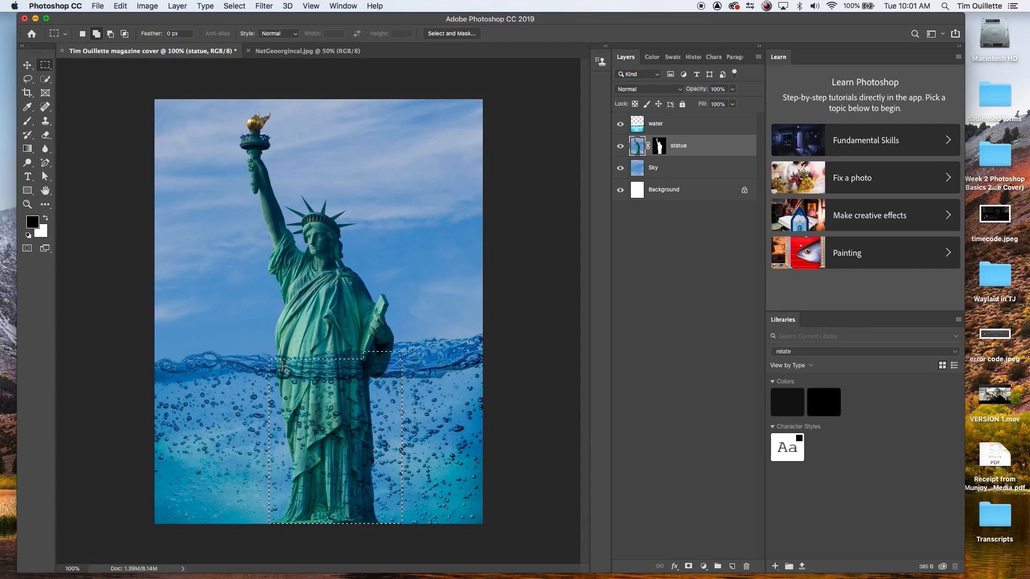
{"action": "left_click_drag", "start_coordinate": [273, 355], "coordinate": [400, 412]}
Step: Apply a Gaussian Blur with a 6.4 pixel radius to the submerged statue, then deselect
{"action": "left_click", "coordinate": [264, 6]}
{"action": "mouse_move", "coordinate": [296, 144]}
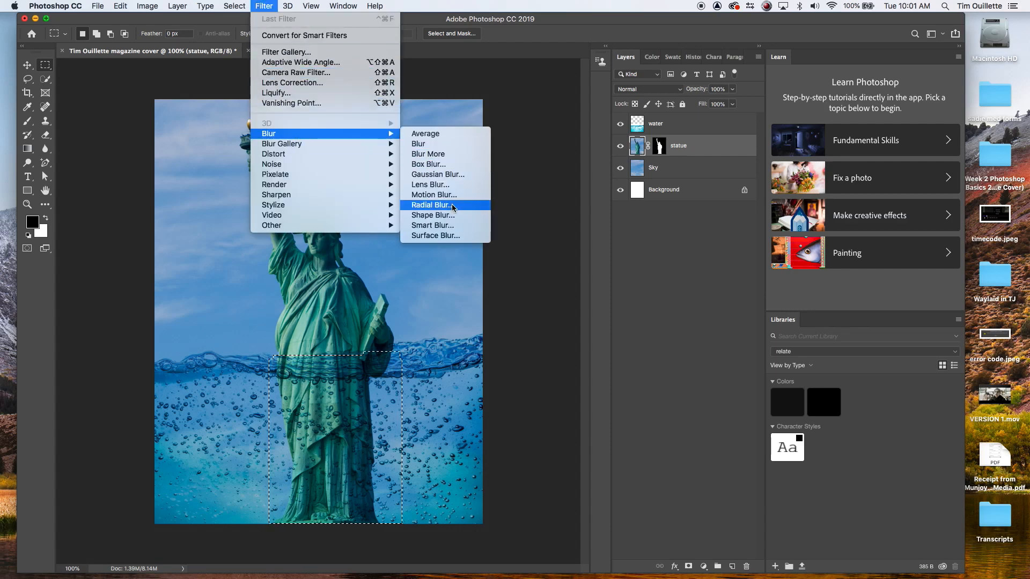
{"action": "left_click", "coordinate": [465, 173]}
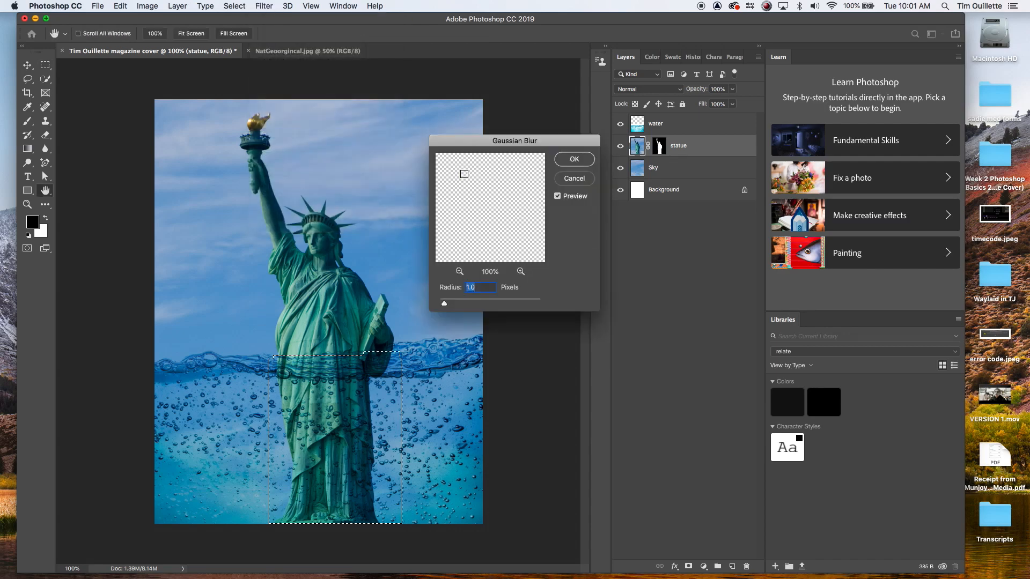
{"action": "left_click_drag", "start_coordinate": [497, 230], "coordinate": [497, 186]}
{"action": "left_click_drag", "start_coordinate": [444, 303], "coordinate": [471, 309]}
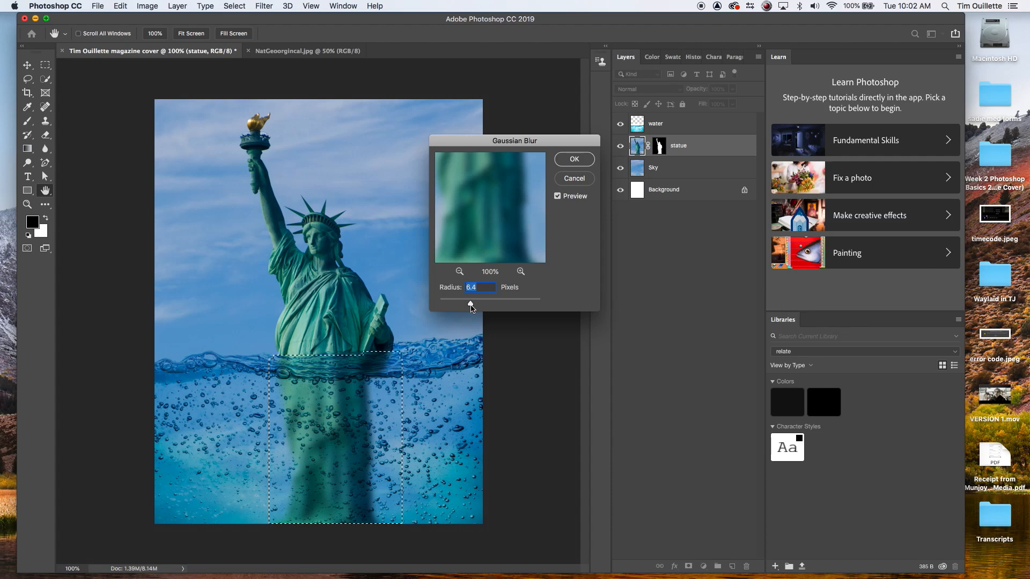
{"action": "left_click", "coordinate": [571, 159]}
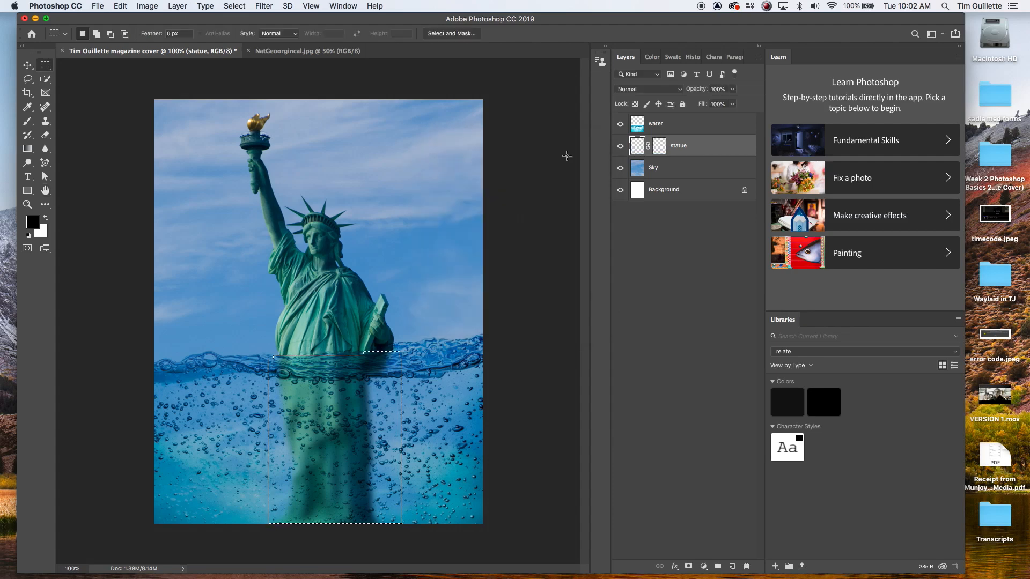
{"action": "left_click", "coordinate": [358, 363]}
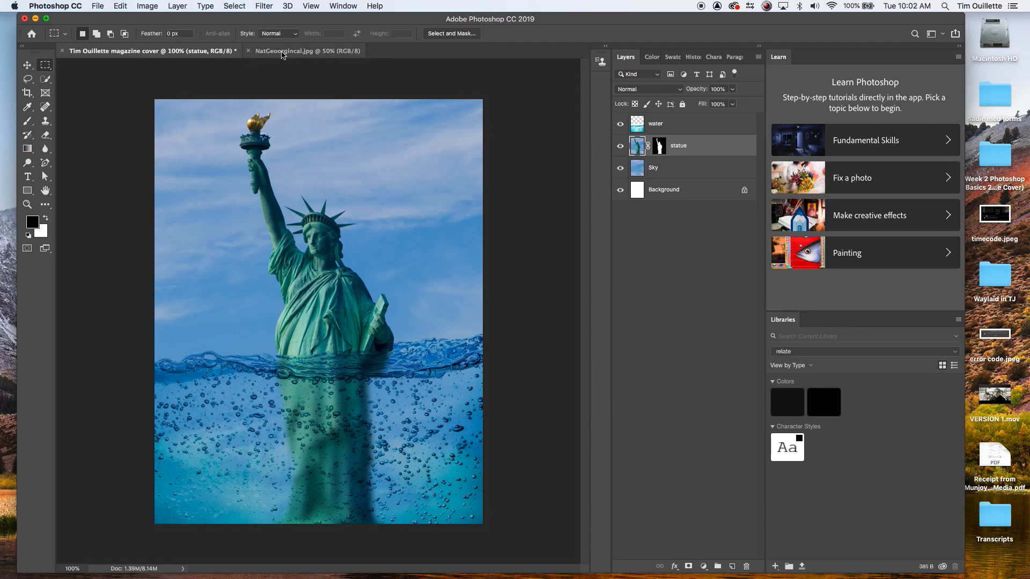
Step: Compare the composition with the National Geographic reference cover
{"action": "left_click", "coordinate": [282, 54]}
{"action": "left_click", "coordinate": [204, 52]}
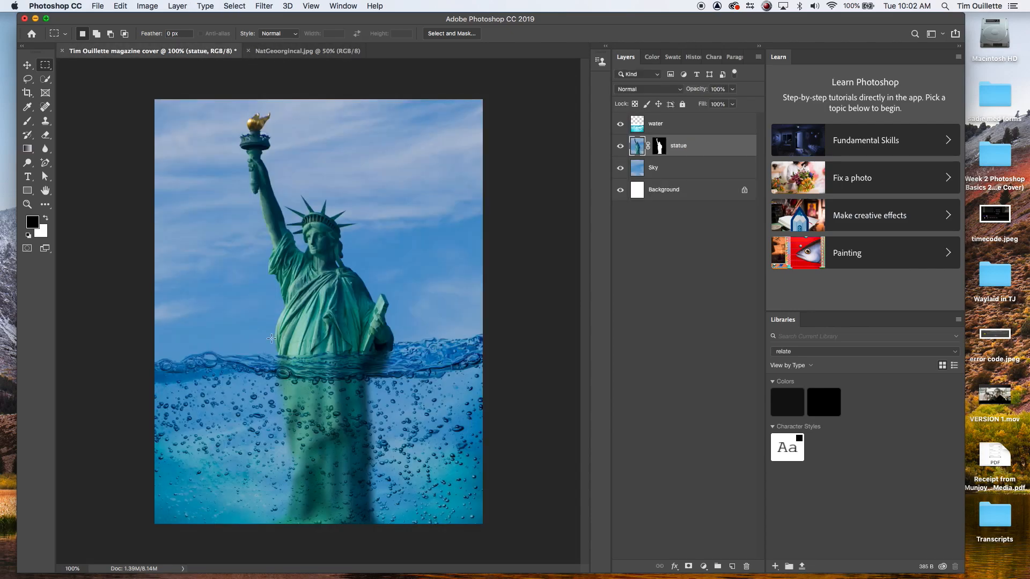
{"action": "left_click", "coordinate": [278, 52]}
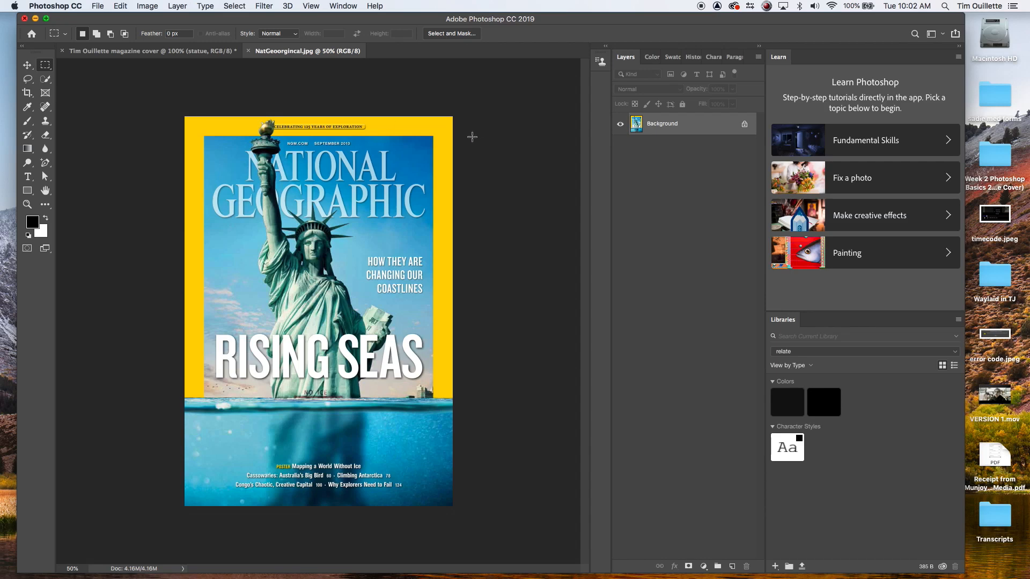
{"action": "left_click", "coordinate": [184, 54]}
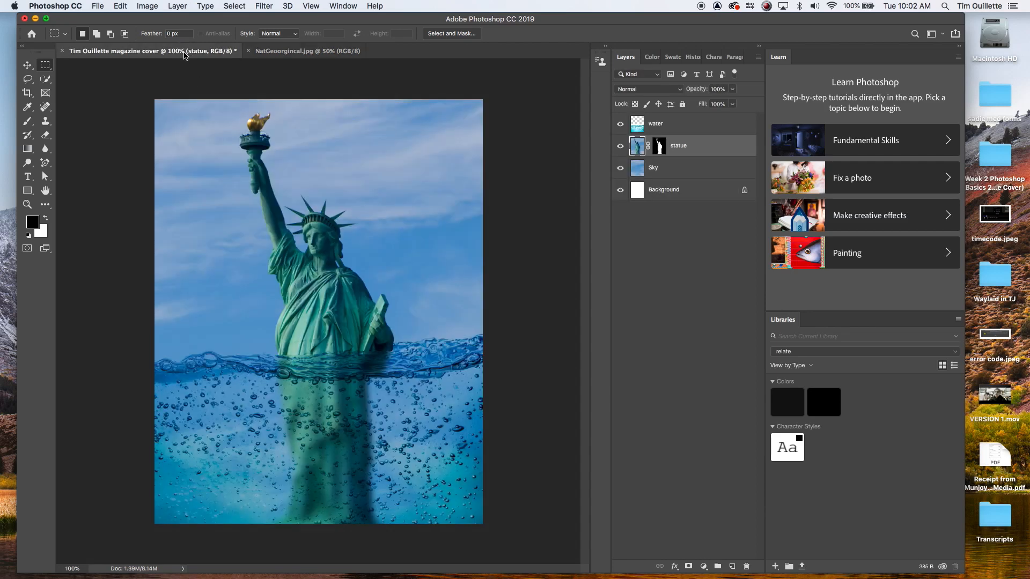
Step: Draw a rectangle around the whole cover with no fill and a 25 px yellow stroke
{"action": "left_click", "coordinate": [27, 192]}
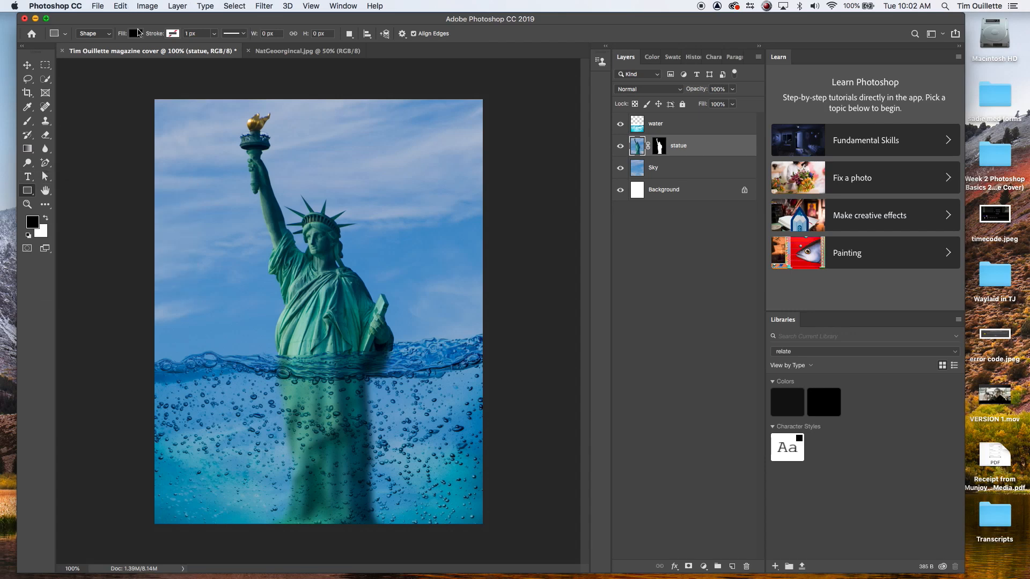
{"action": "left_click", "coordinate": [138, 34]}
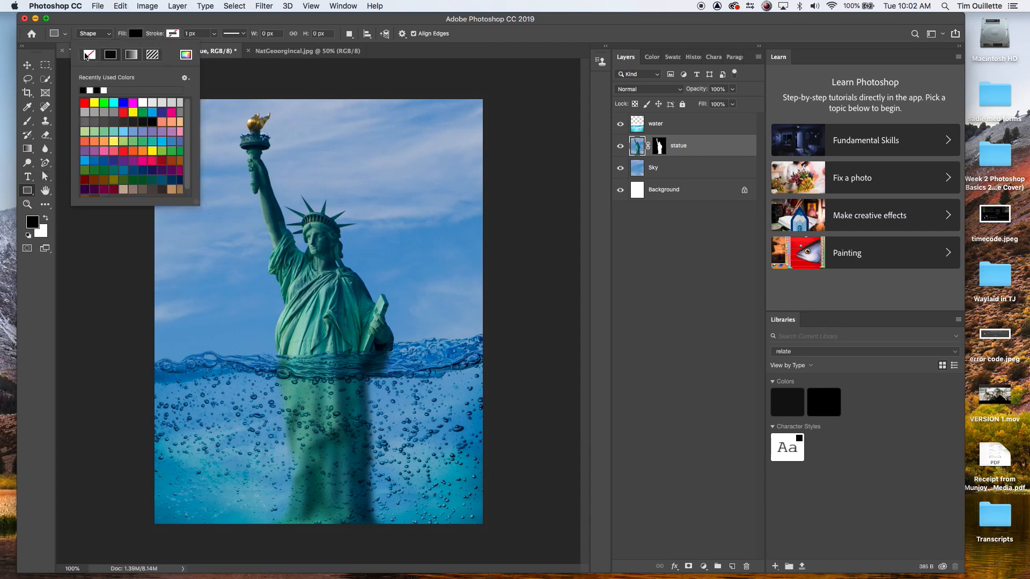
{"action": "left_click", "coordinate": [86, 56]}
{"action": "left_click", "coordinate": [172, 33]}
{"action": "left_click", "coordinate": [132, 103]}
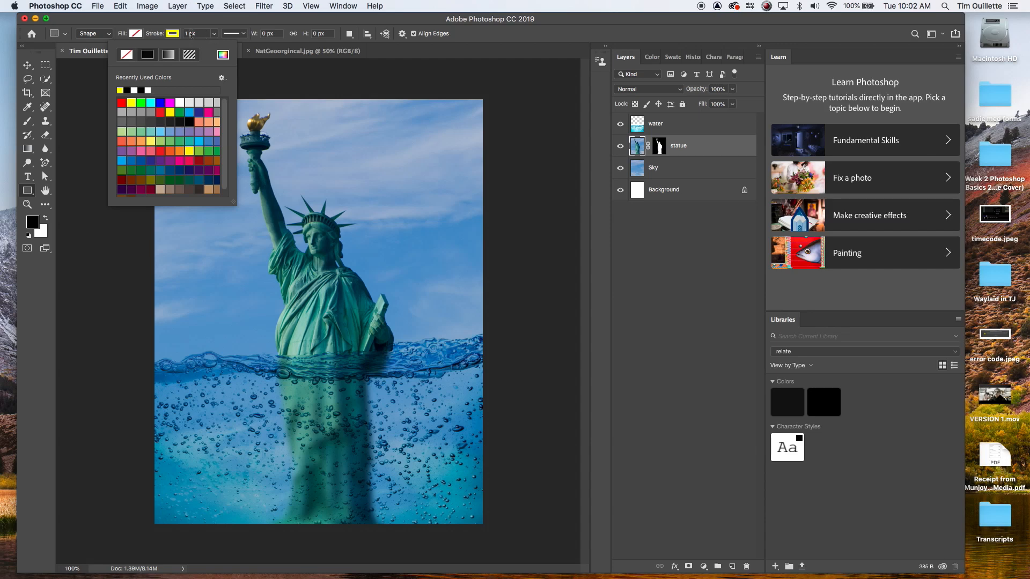
{"action": "left_click", "coordinate": [197, 32]}
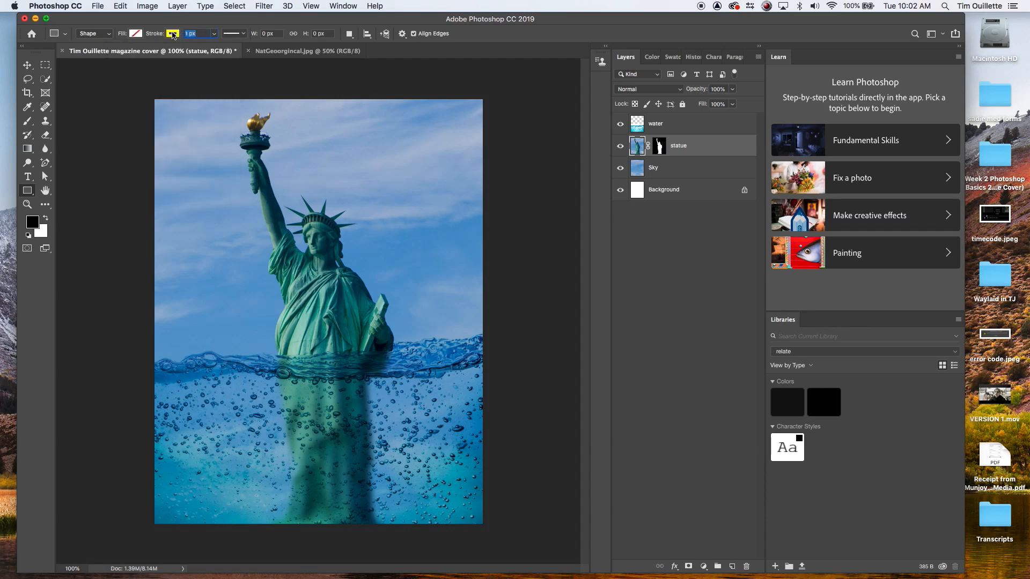
{"action": "type", "text": "25"}
{"action": "mouse_move", "coordinate": [156, 100]}
{"action": "left_mouse_down"}
{"action": "mouse_move", "coordinate": [172, 161]}
{"action": "mouse_move", "coordinate": [212, 191]}
{"action": "mouse_move", "coordinate": [429, 522]}
{"action": "mouse_move", "coordinate": [464, 508]}
{"action": "mouse_move", "coordinate": [482, 523]}
{"action": "left_mouse_up"}
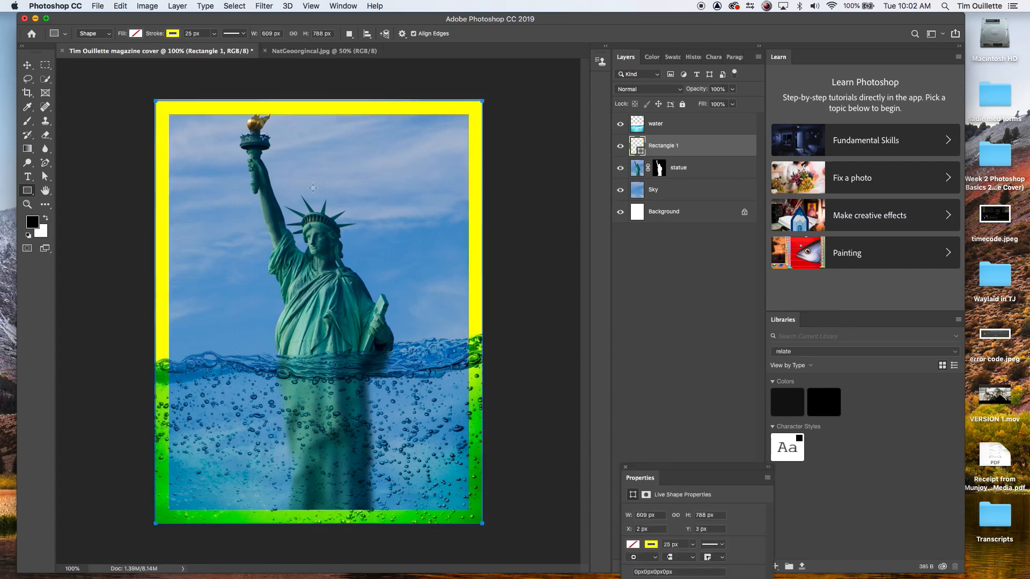
Step: Compare the yellow frame with the reference cover's border
{"action": "left_click", "coordinate": [27, 65]}
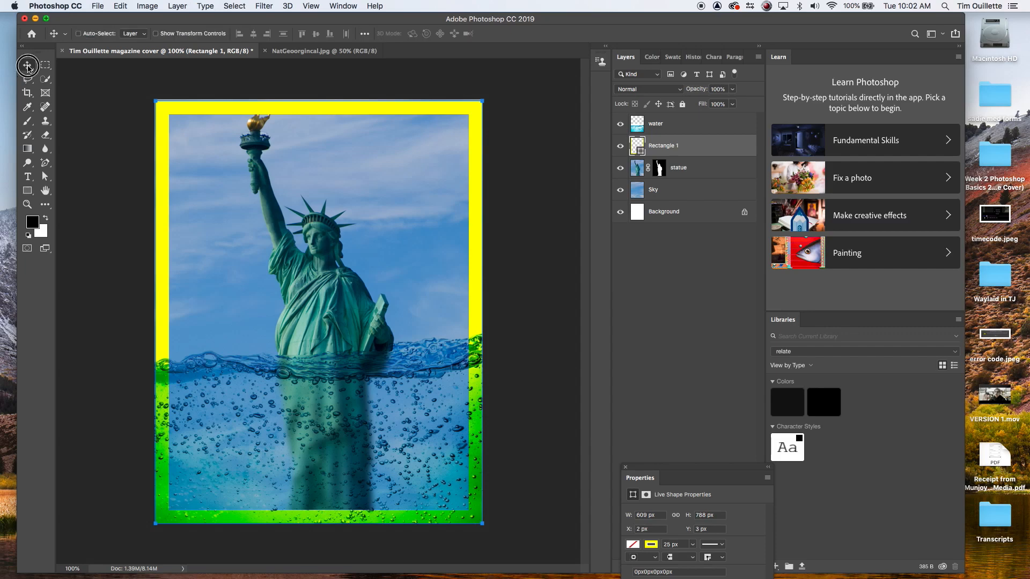
{"action": "left_click", "coordinate": [299, 52]}
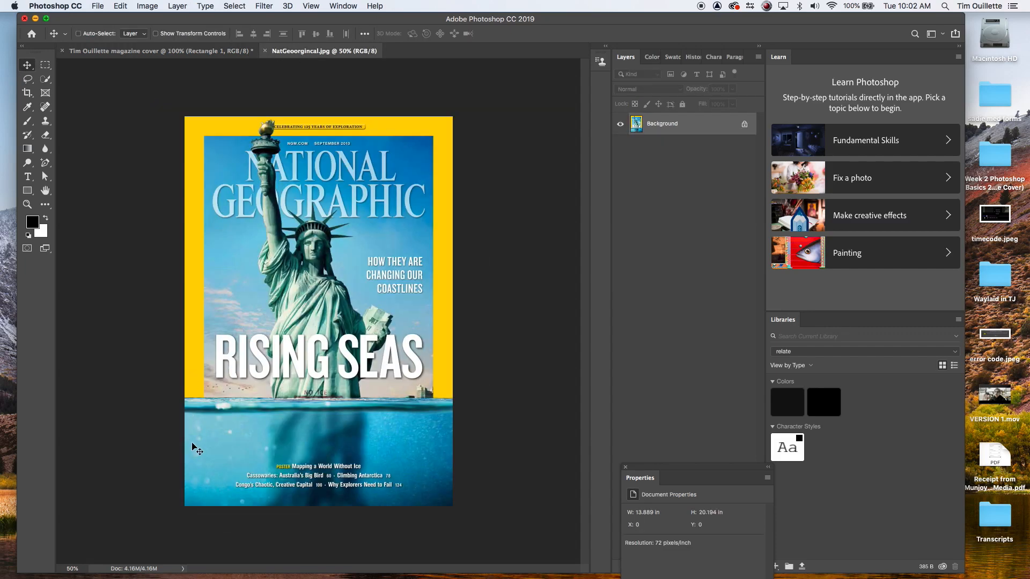
{"action": "left_click", "coordinate": [172, 51]}
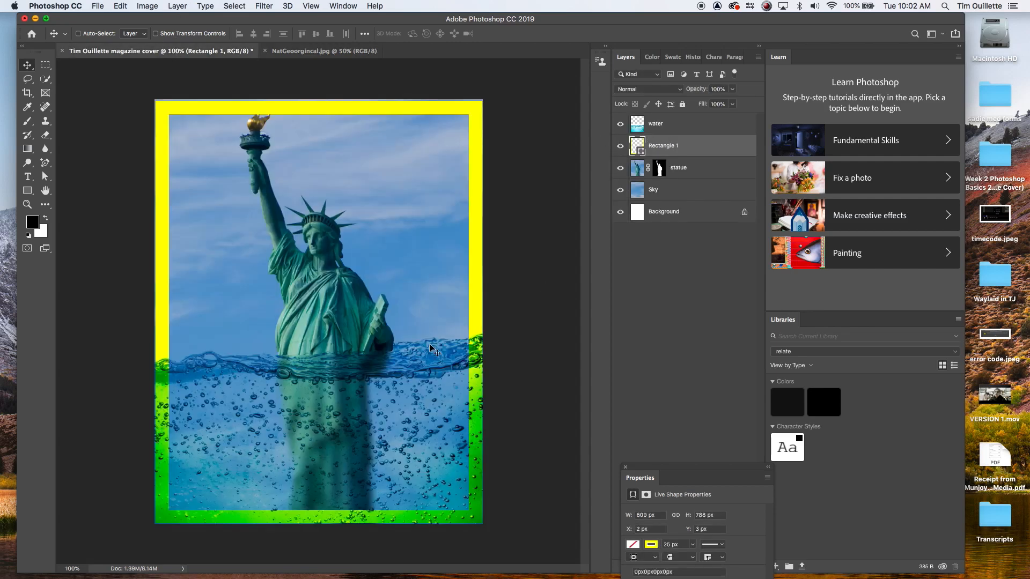
Step: Switch to the Eraser and rasterize the yellow frame rectangle layer
{"action": "left_click", "coordinate": [46, 135]}
{"action": "left_click", "coordinate": [73, 133]}
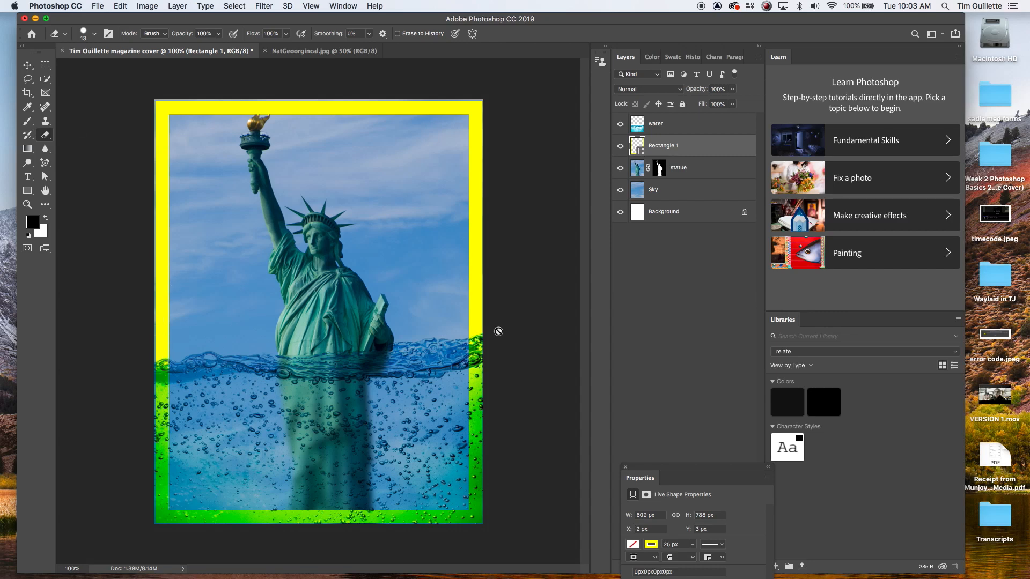
{"action": "right_click", "coordinate": [691, 146]}
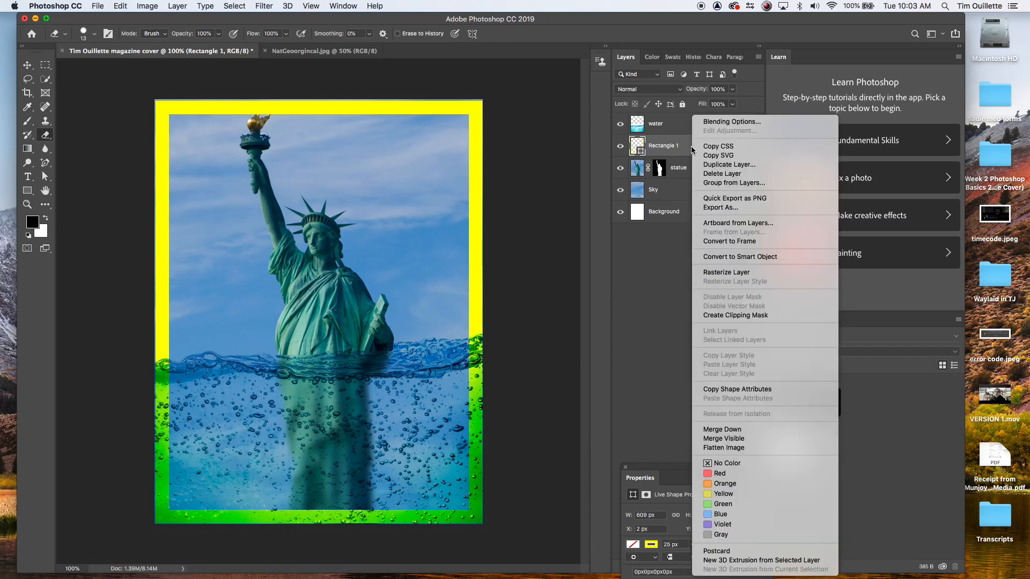
{"action": "left_click", "coordinate": [728, 277]}
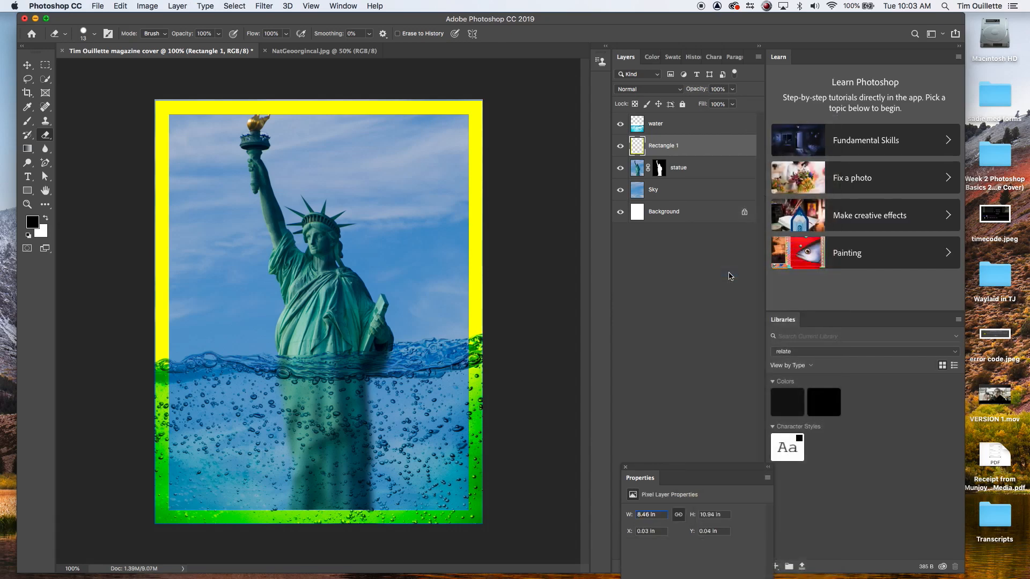
Step: Enlarge the eraser and erase the frame's lower portion below the waterline on both sides and bottom
{"action": "key", "text": "bracketright"}
{"action": "key", "text": "bracketright"}
{"action": "key", "text": "bracketright"}
{"action": "key", "text": "bracketright"}
{"action": "key", "text": "bracketright"}
{"action": "key", "text": "bracketright"}
{"action": "key", "text": "bracketright"}
{"action": "mouse_move", "coordinate": [480, 366]}
{"action": "left_mouse_down"}
{"action": "mouse_move", "coordinate": [470, 424]}
{"action": "mouse_move", "coordinate": [473, 434]}
{"action": "mouse_move", "coordinate": [470, 394]}
{"action": "mouse_move", "coordinate": [482, 476]}
{"action": "mouse_move", "coordinate": [462, 516]}
{"action": "mouse_move", "coordinate": [483, 516]}
{"action": "mouse_move", "coordinate": [321, 514]}
{"action": "left_mouse_up"}
{"action": "key", "text": "bracketright"}
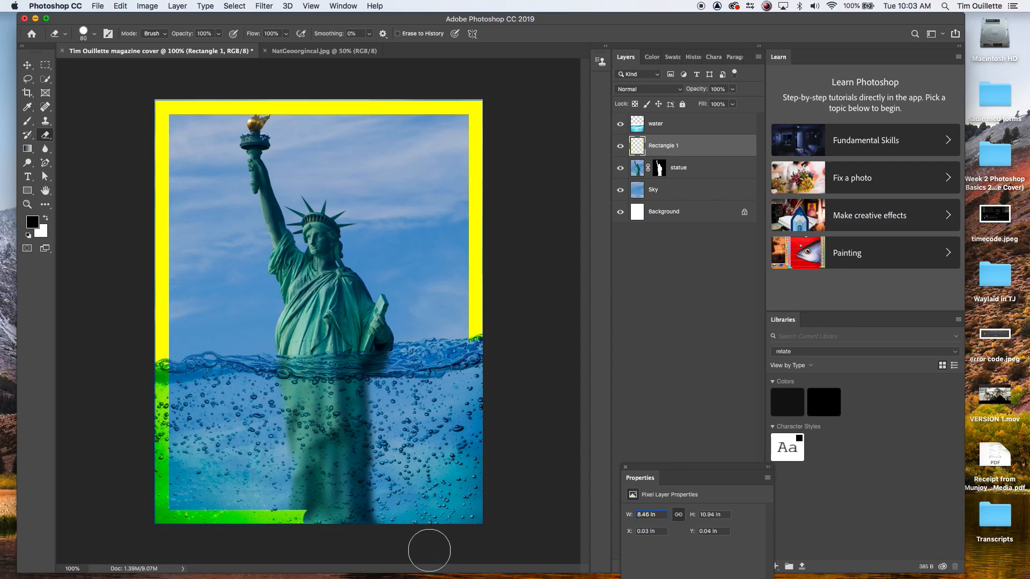
{"action": "key", "text": "bracketright"}
{"action": "key", "text": "bracketright"}
{"action": "mouse_move", "coordinate": [314, 524]}
{"action": "left_mouse_down"}
{"action": "mouse_move", "coordinate": [241, 516]}
{"action": "mouse_move", "coordinate": [156, 487]}
{"action": "mouse_move", "coordinate": [161, 391]}
{"action": "mouse_move", "coordinate": [143, 379]}
{"action": "mouse_move", "coordinate": [155, 467]}
{"action": "left_mouse_up"}
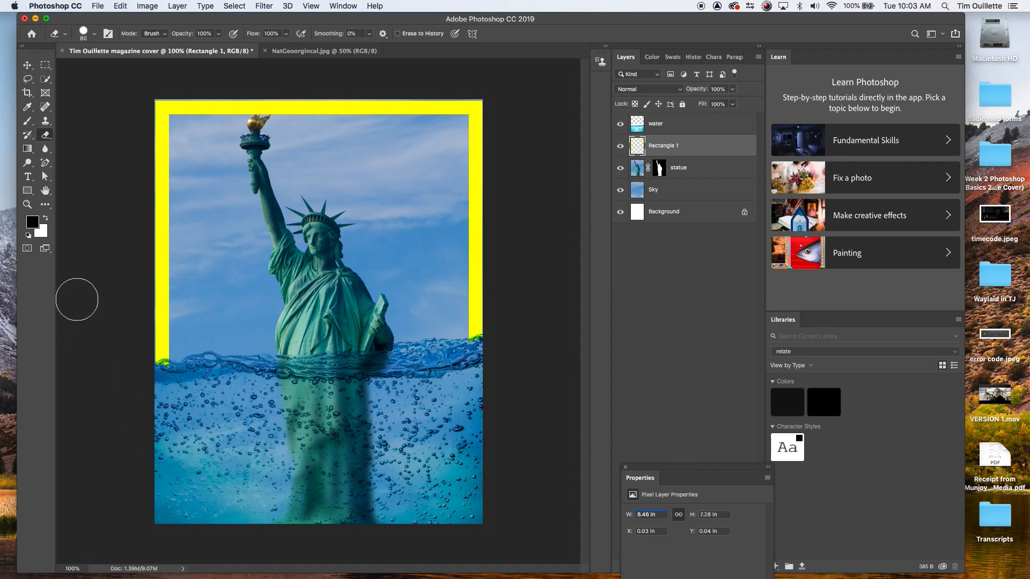
Step: Check the reference cover, then type a two-line National Geographic title near the top of the cover
{"action": "left_click", "coordinate": [298, 52]}
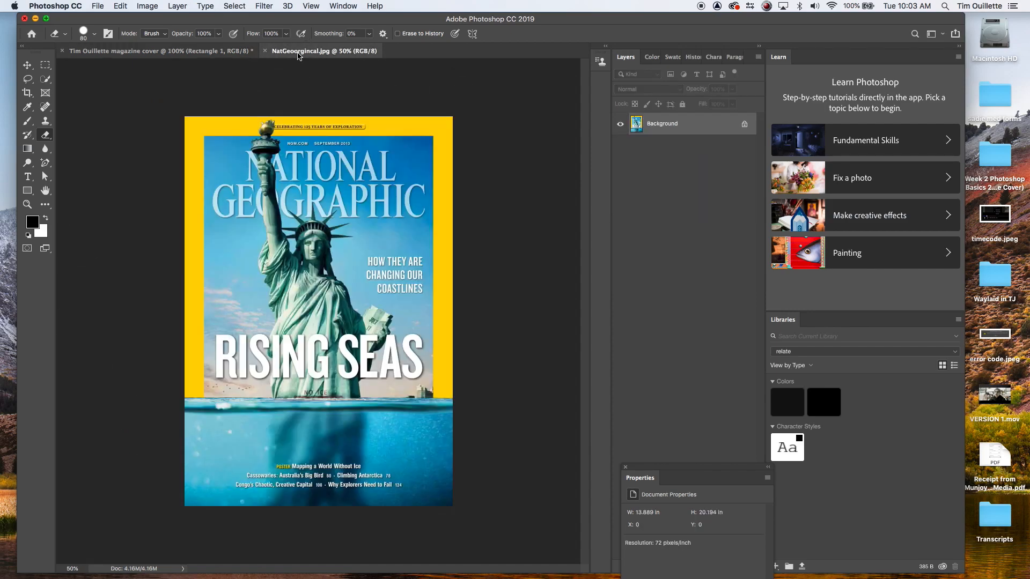
{"action": "left_click", "coordinate": [197, 56]}
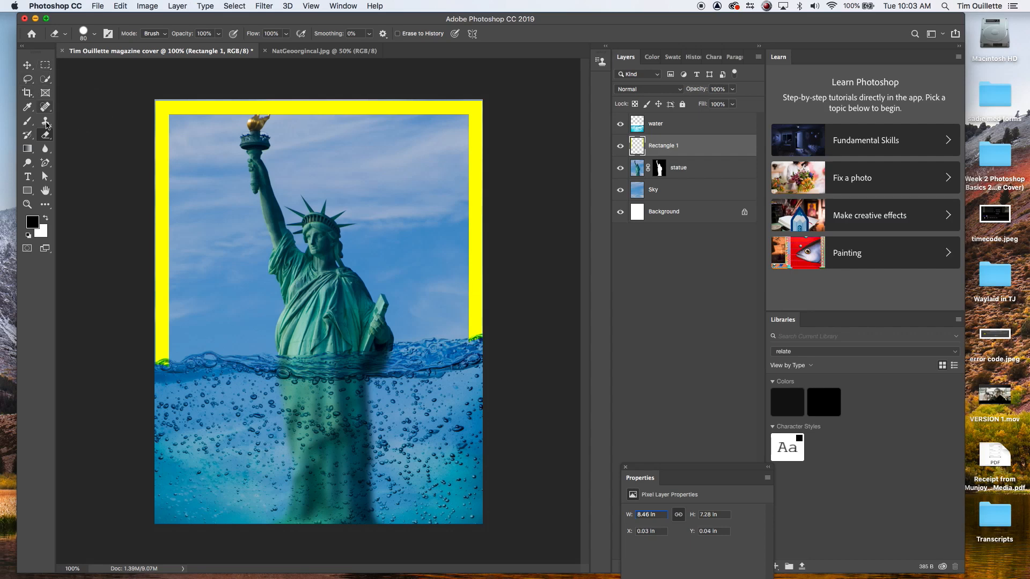
{"action": "left_click", "coordinate": [28, 175]}
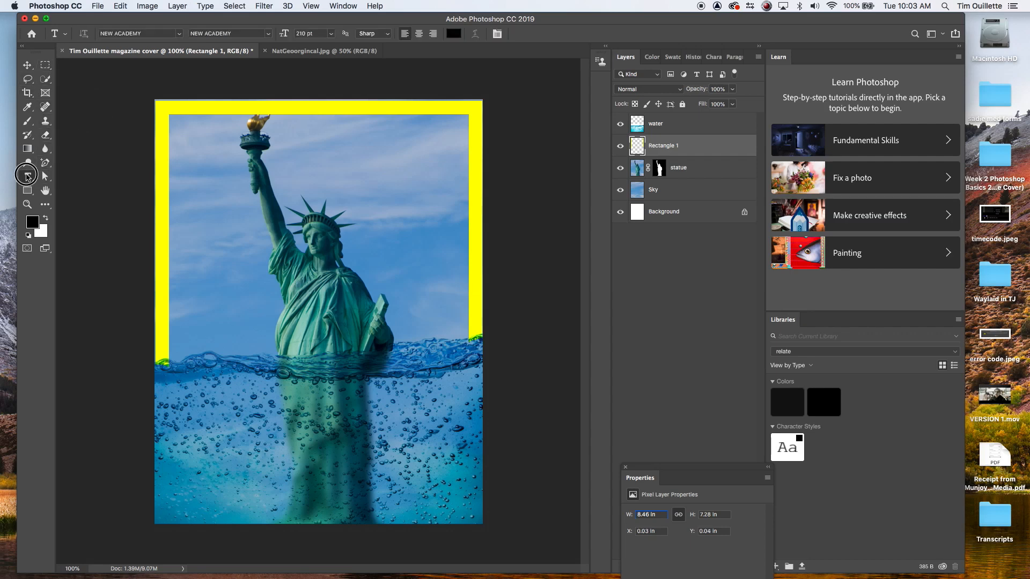
{"action": "left_click", "coordinate": [80, 175]}
{"action": "left_click", "coordinate": [230, 157]}
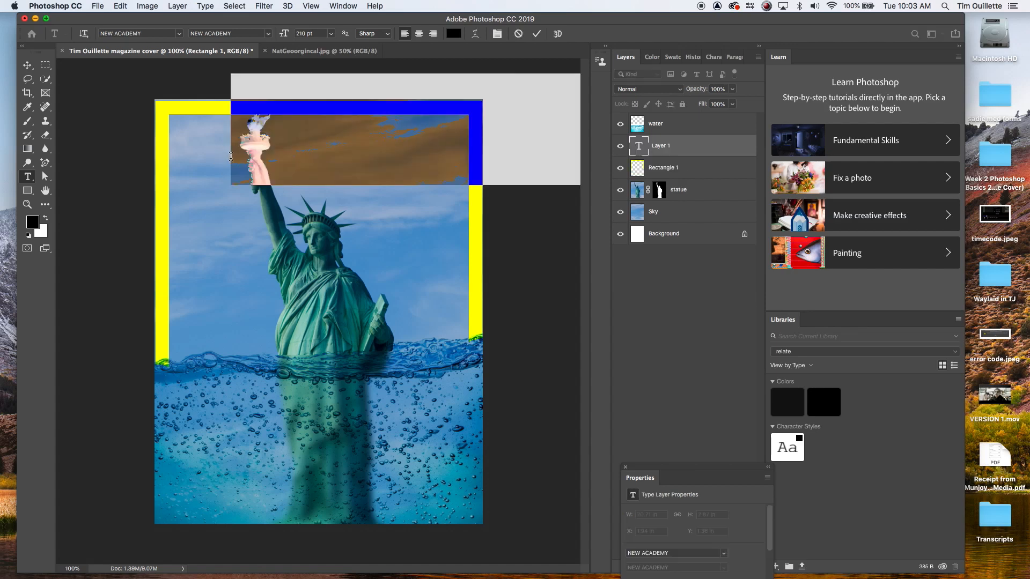
{"action": "type", "text": "NATIO"}
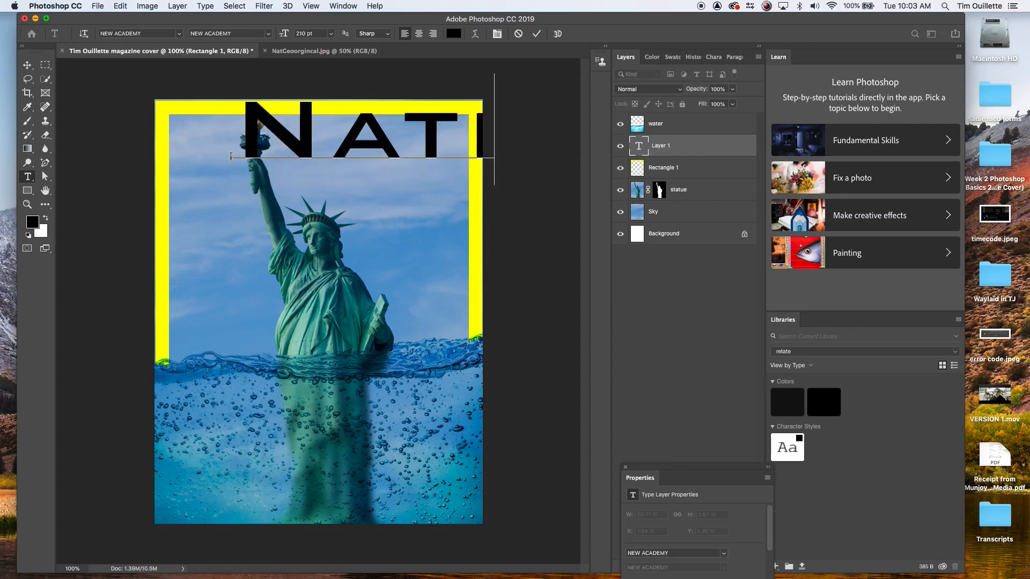
{"action": "key", "text": "Return"}
{"action": "type", "text": "Geo"}
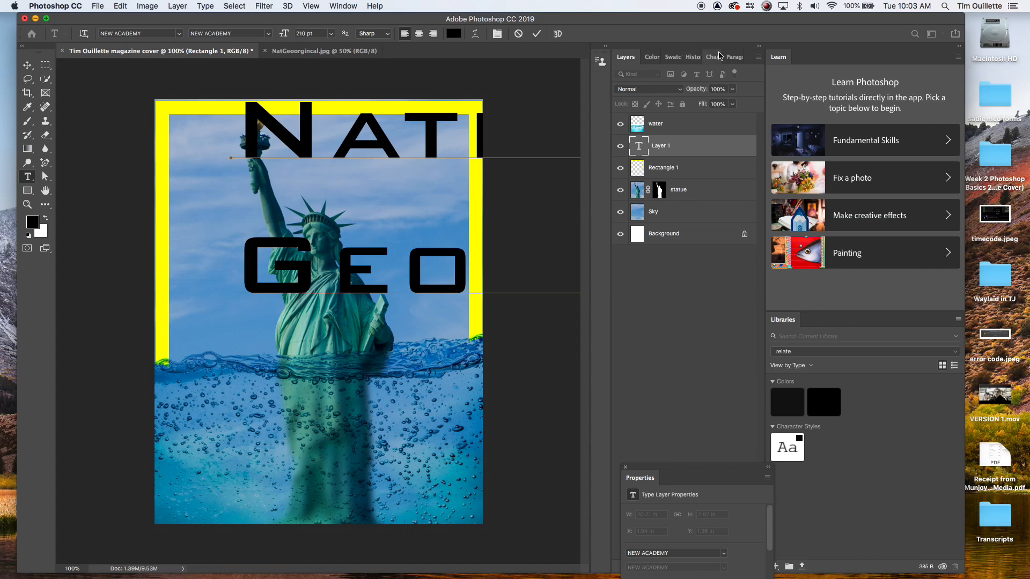
Step: Select all the title text and set its size to 60 pt
{"action": "left_click", "coordinate": [716, 60]}
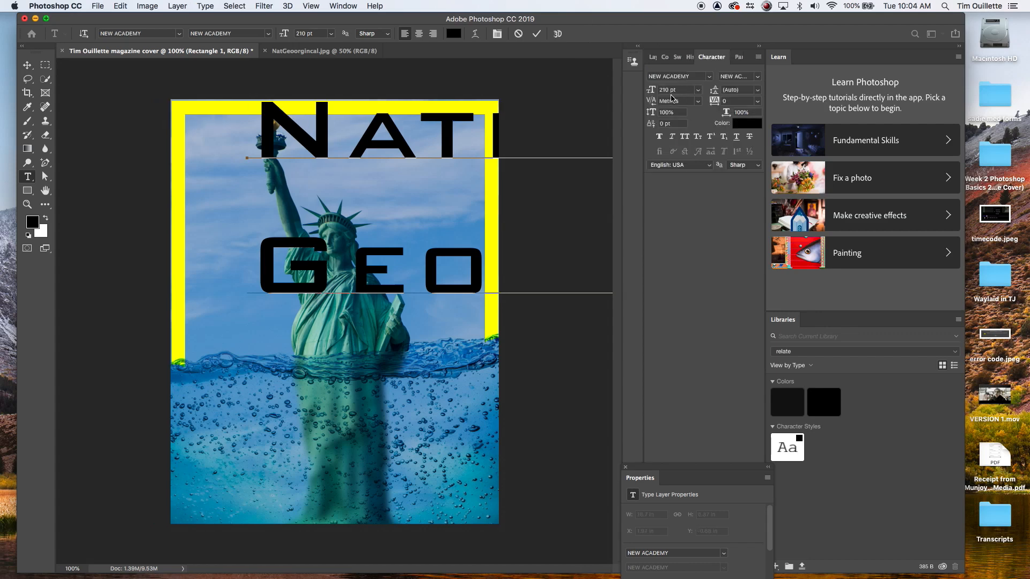
{"action": "left_click_drag", "start_coordinate": [651, 92], "coordinate": [601, 91]}
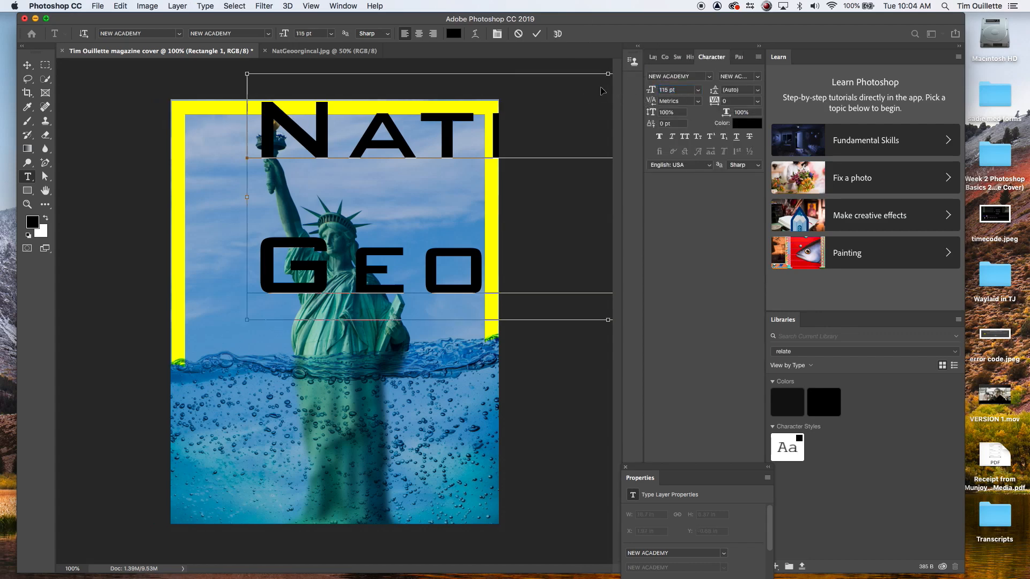
{"action": "left_click", "coordinate": [397, 229]}
{"action": "key", "text": "ctrl+a"}
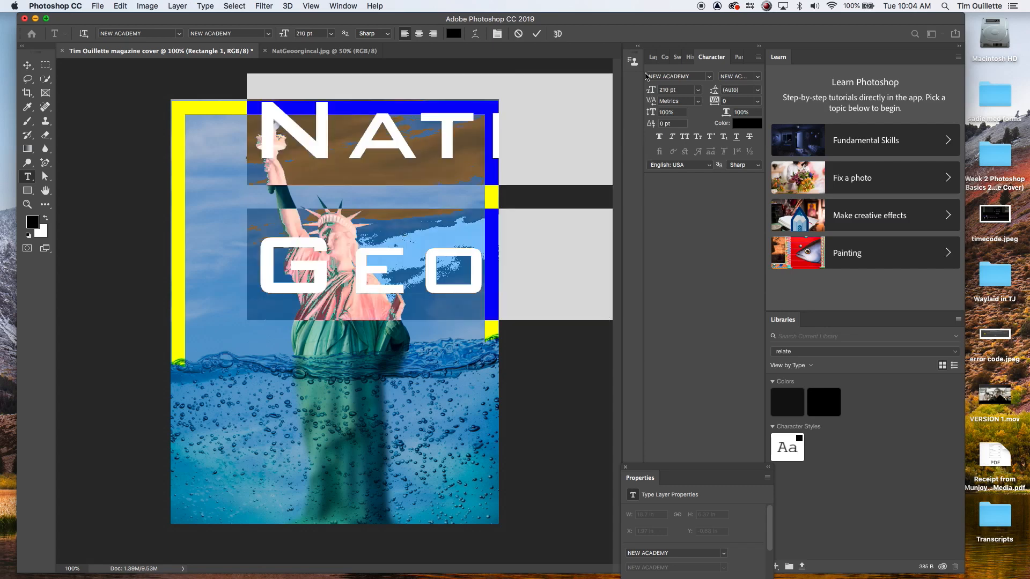
{"action": "left_click_drag", "start_coordinate": [654, 89], "coordinate": [572, 101]}
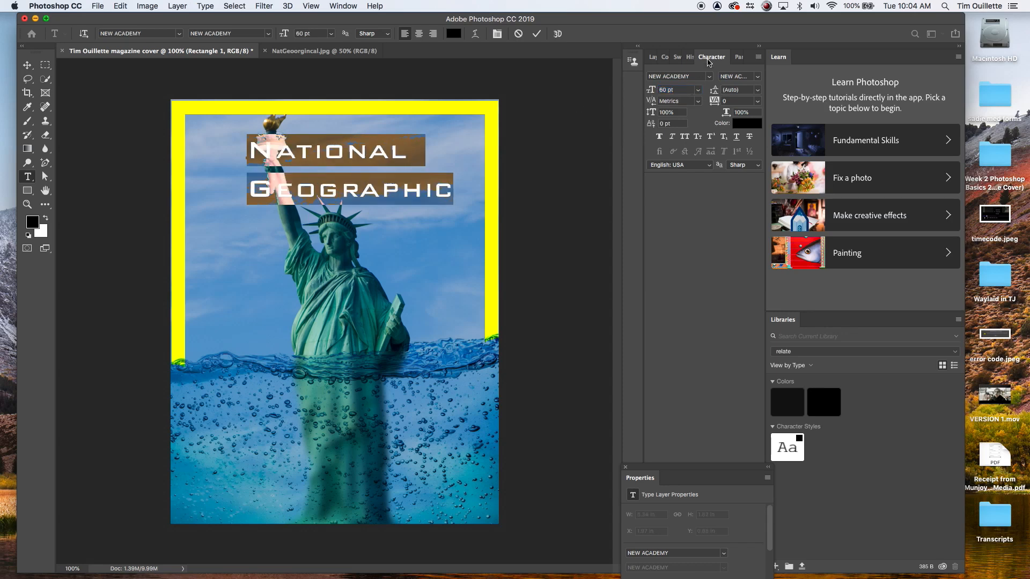
Step: Center-align the title text and move it to the top centre of the cover
{"action": "left_click", "coordinate": [738, 57]}
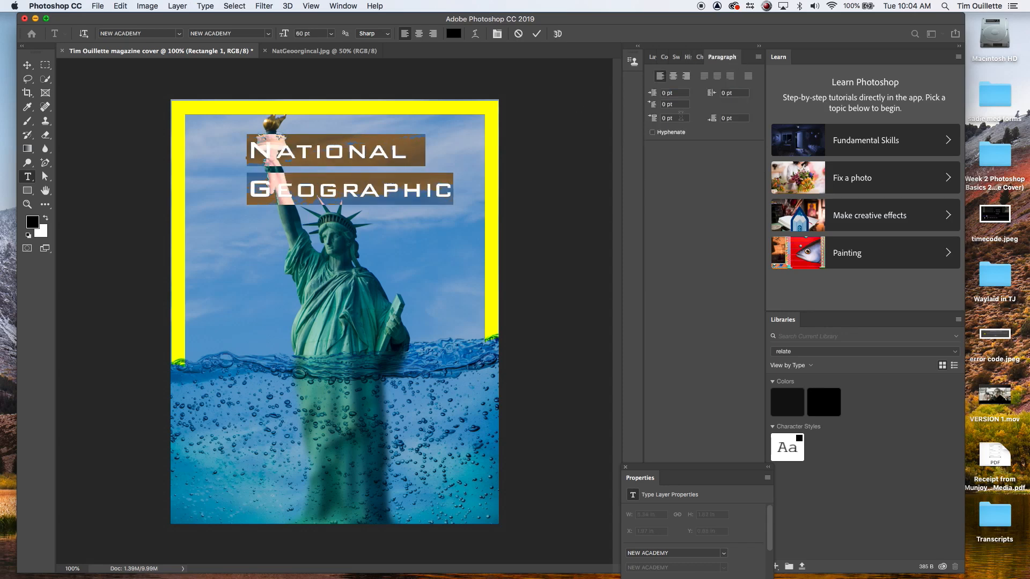
{"action": "left_click", "coordinate": [674, 76]}
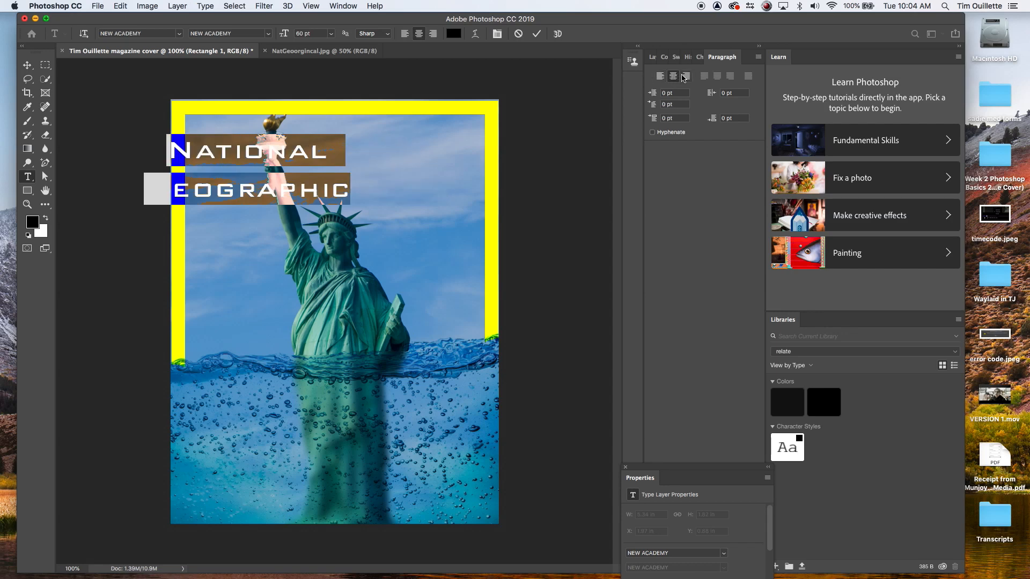
{"action": "left_click", "coordinate": [27, 65]}
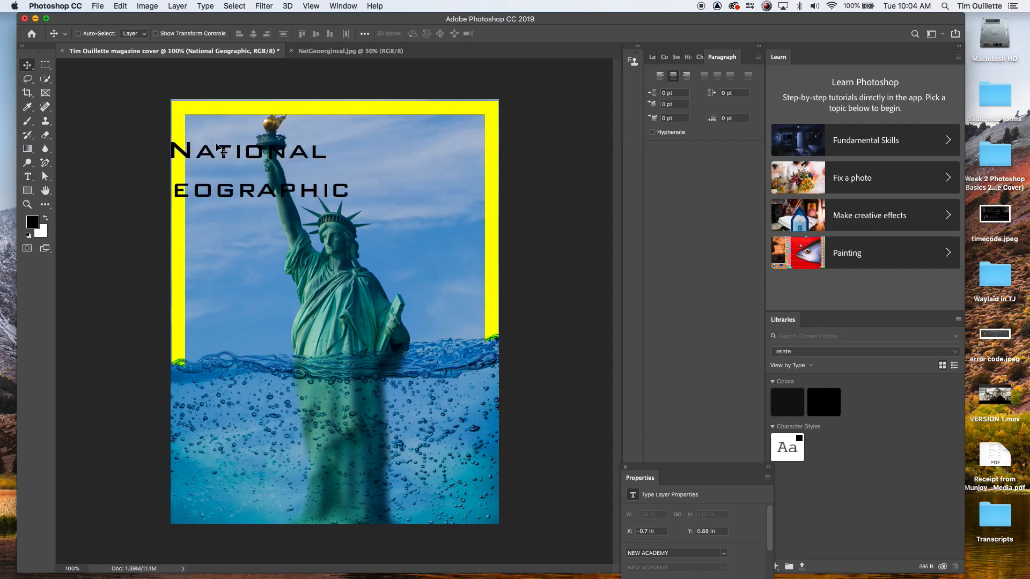
{"action": "left_click_drag", "start_coordinate": [236, 158], "coordinate": [322, 147]}
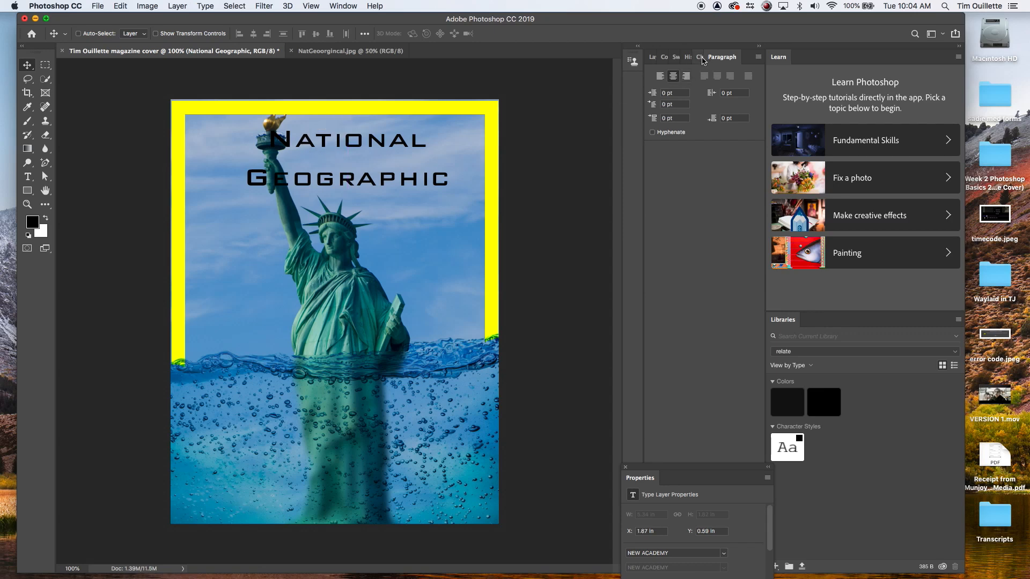
Step: Change the title's font to Times Regular
{"action": "left_click", "coordinate": [701, 57]}
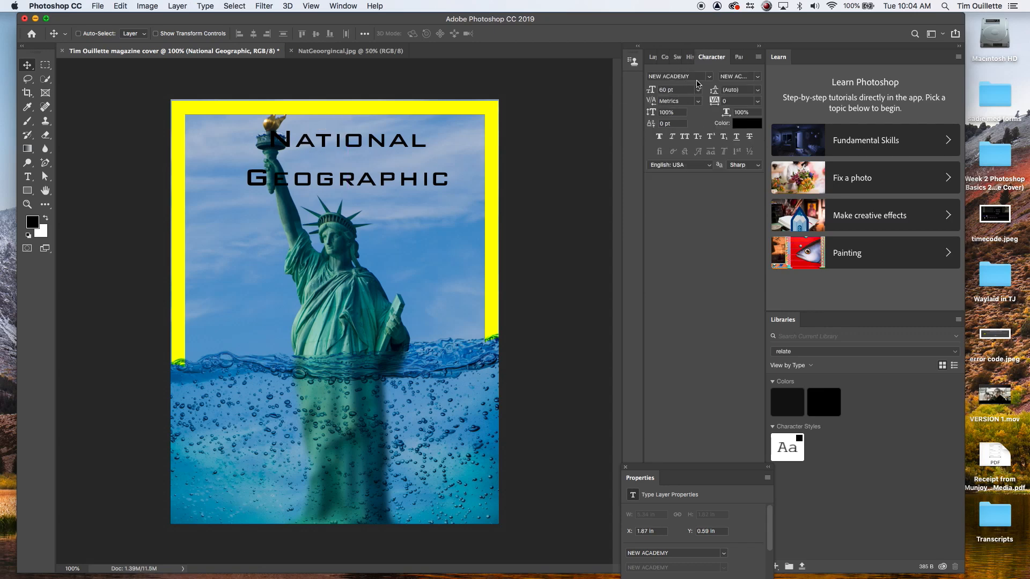
{"action": "left_click", "coordinate": [697, 76]}
{"action": "type", "text": "times"}
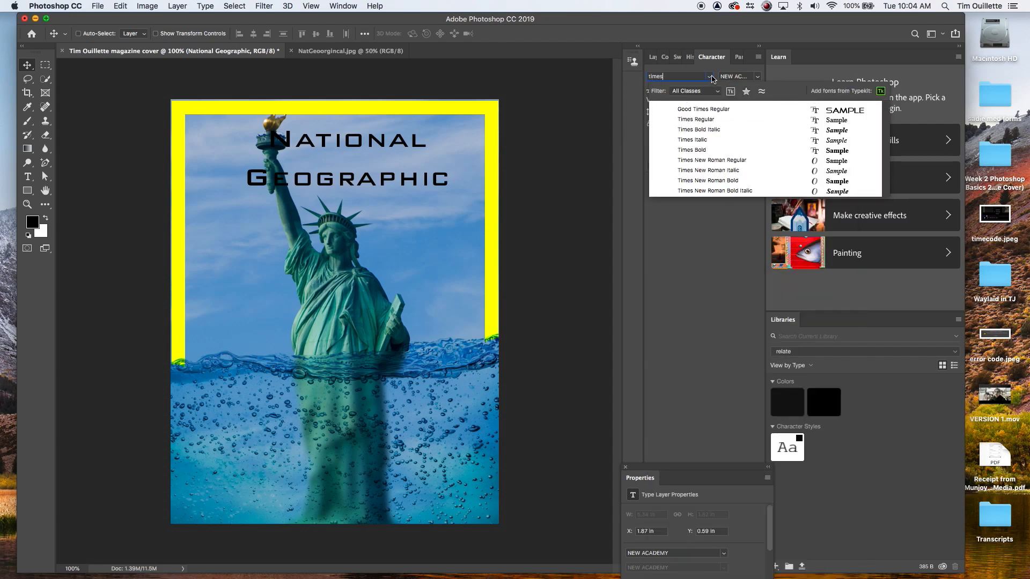
{"action": "left_click", "coordinate": [705, 122]}
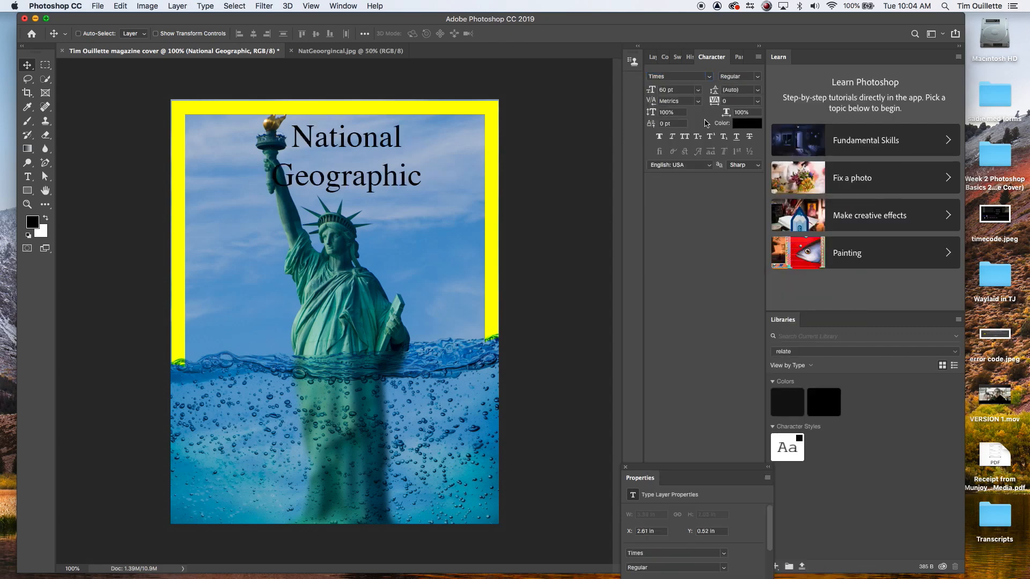
Step: Retype the title in capitals as NATIONAL and GEOGRAPHIC on two lines
{"action": "left_click", "coordinate": [343, 51]}
{"action": "left_click", "coordinate": [252, 52]}
{"action": "double_click", "coordinate": [415, 180]}
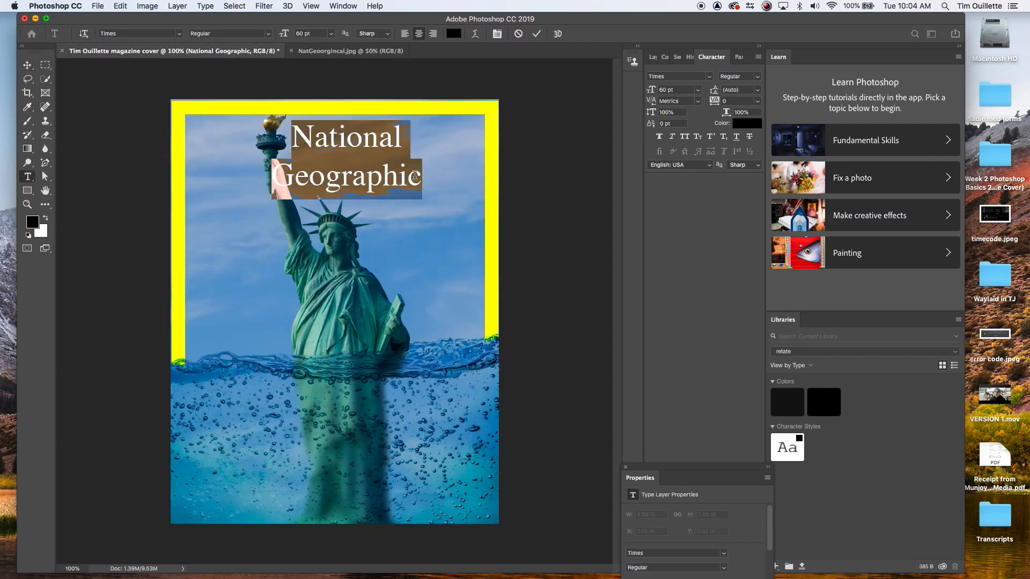
{"action": "type", "text": "NATIO"}
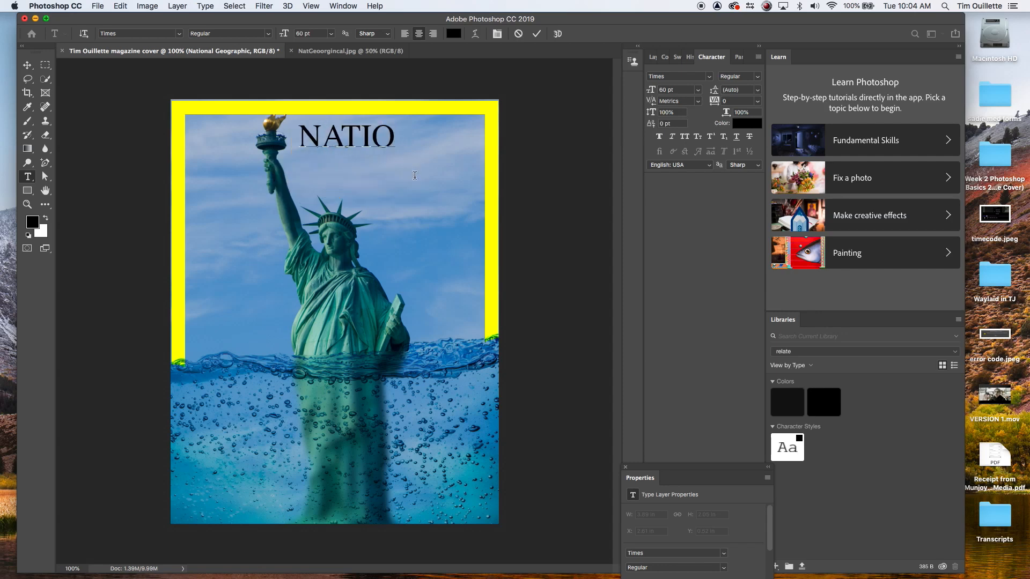
{"action": "type", "text": "NAL"}
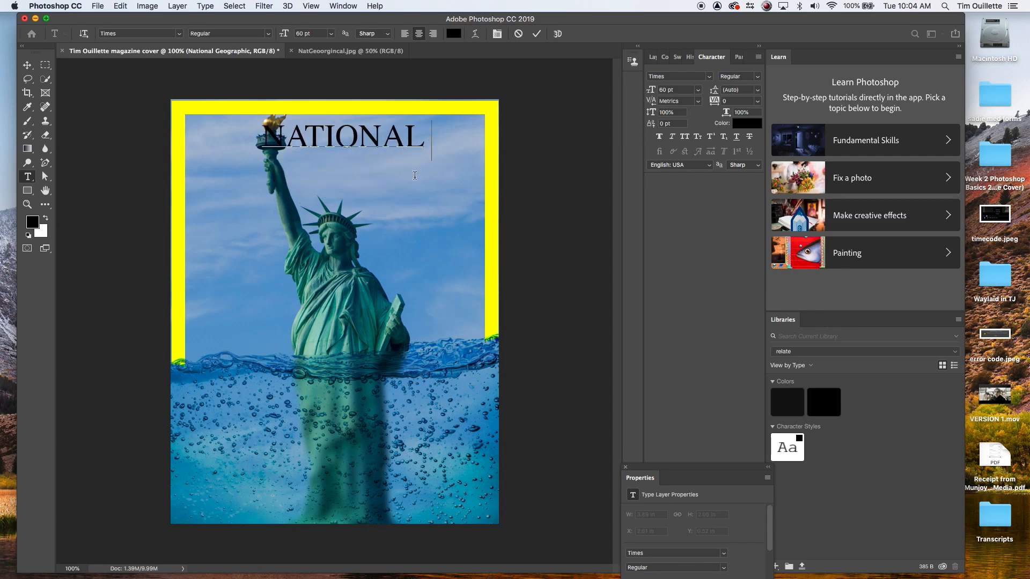
{"action": "key", "text": "Return"}
{"action": "type", "text": "GEOGRAPHIC"}
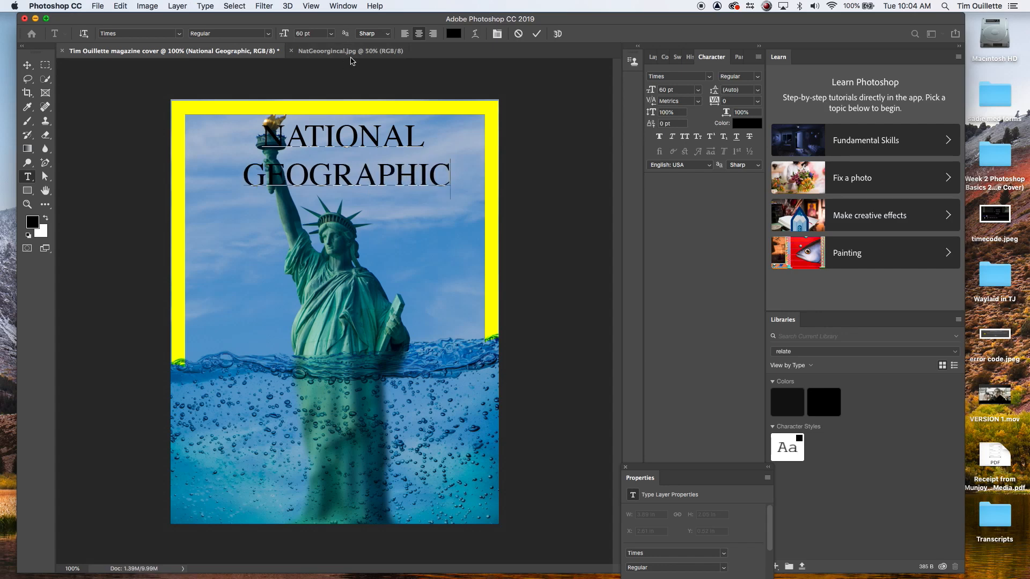
Step: Compare the title with the reference cover and shift it slightly lower
{"action": "double_click", "coordinate": [330, 176]}
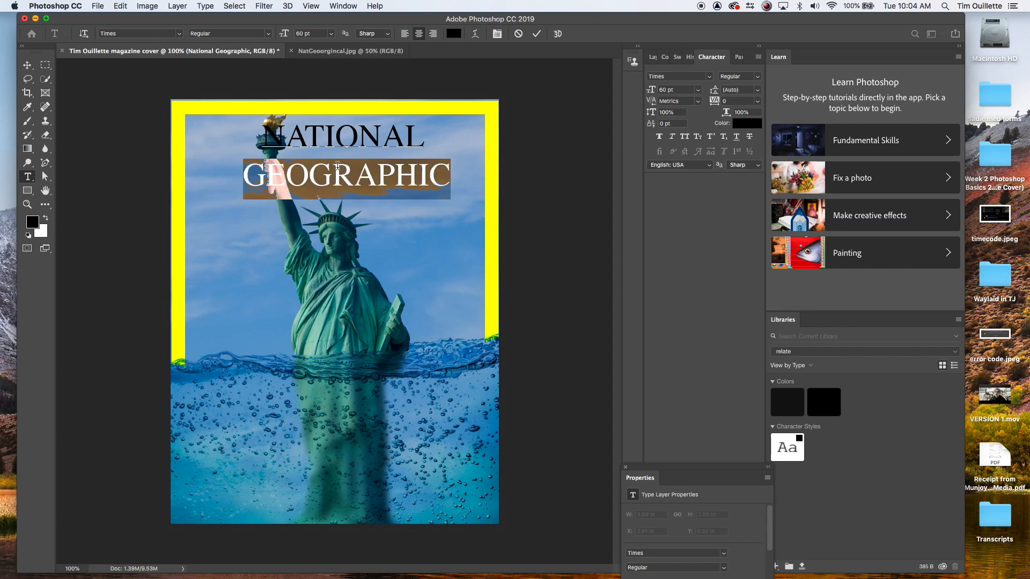
{"action": "left_click", "coordinate": [358, 51]}
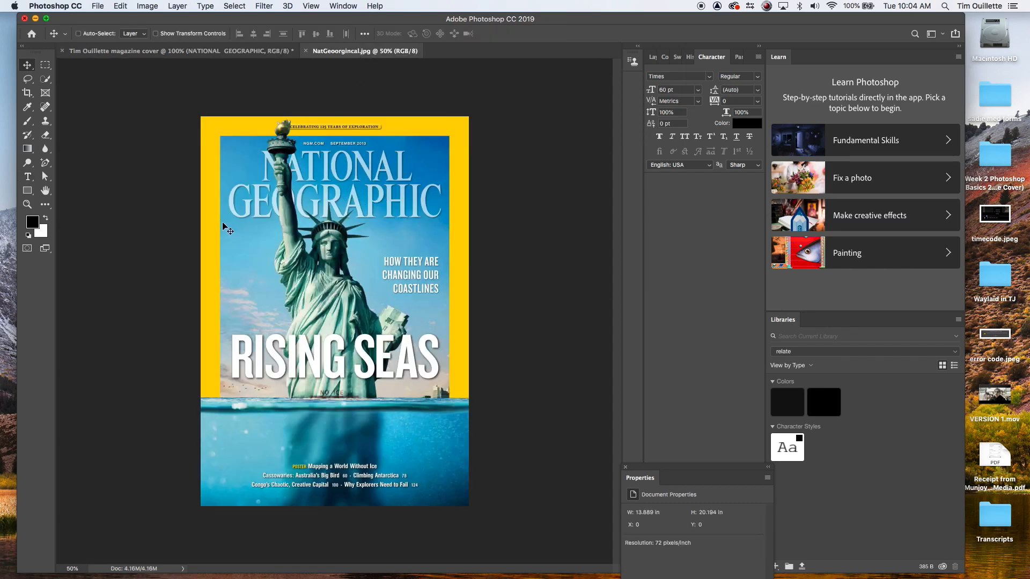
{"action": "left_click", "coordinate": [240, 51]}
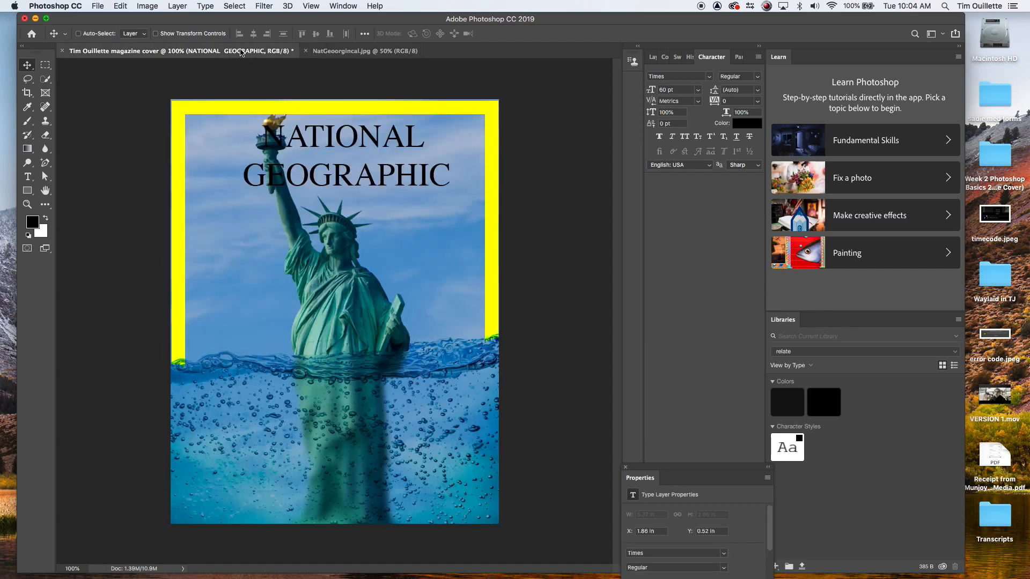
{"action": "left_click_drag", "start_coordinate": [348, 132], "coordinate": [343, 141]}
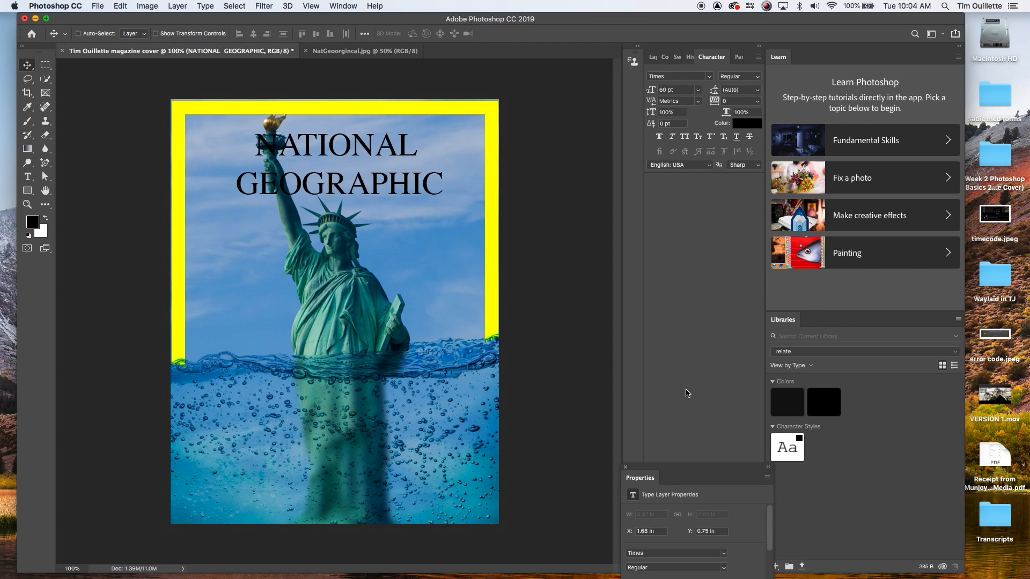
Step: Add a Drop Shadow layer style with default settings to the title layer
{"action": "left_click", "coordinate": [653, 57]}
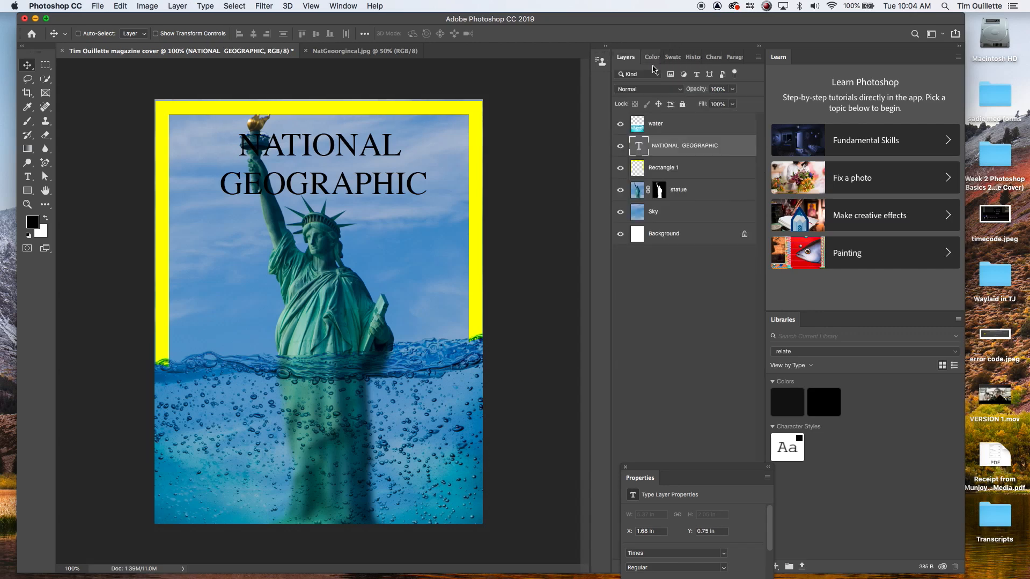
{"action": "left_click_drag", "start_coordinate": [663, 467], "coordinate": [878, 525]}
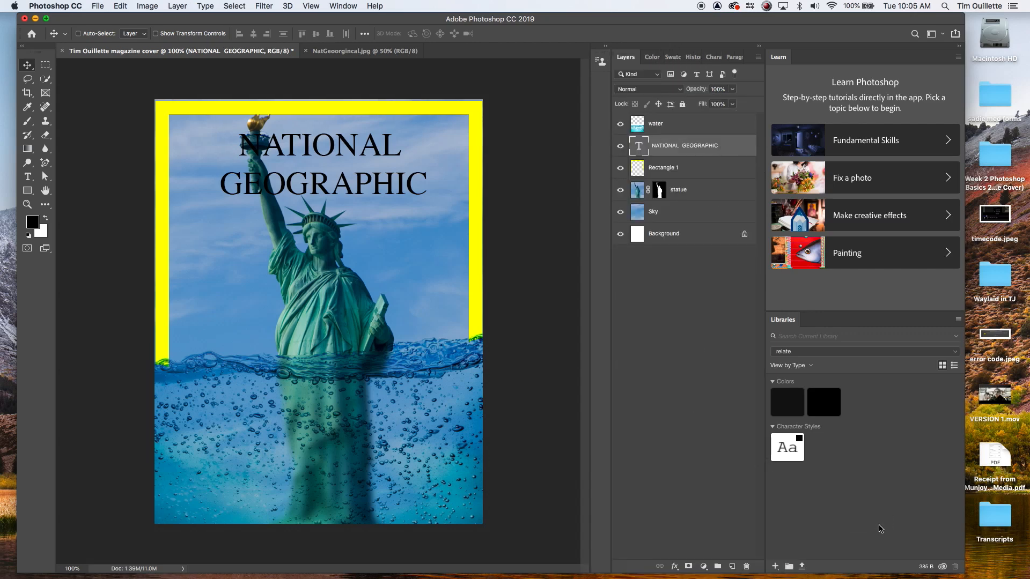
{"action": "left_click", "coordinate": [674, 568]}
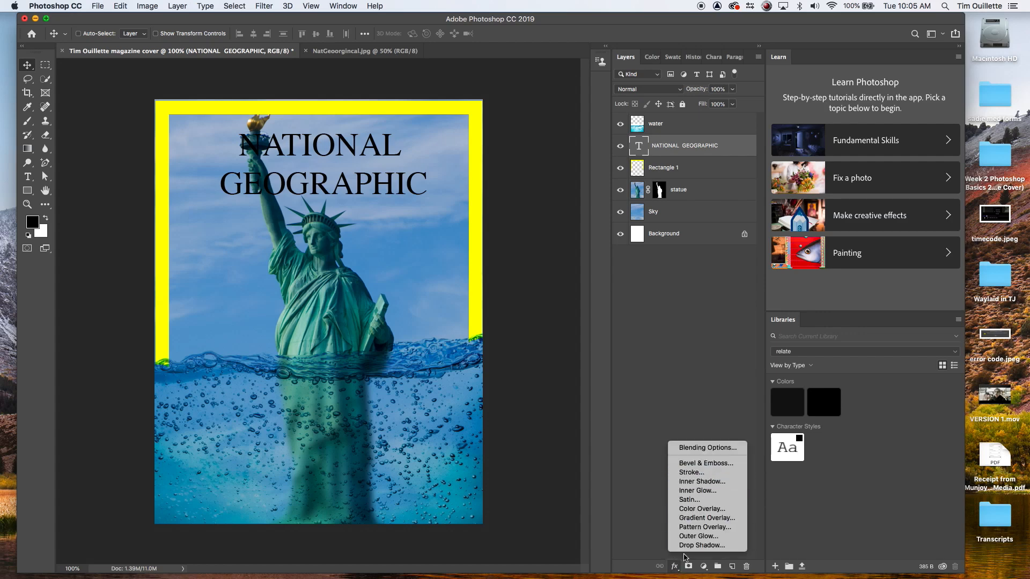
{"action": "left_click", "coordinate": [699, 545]}
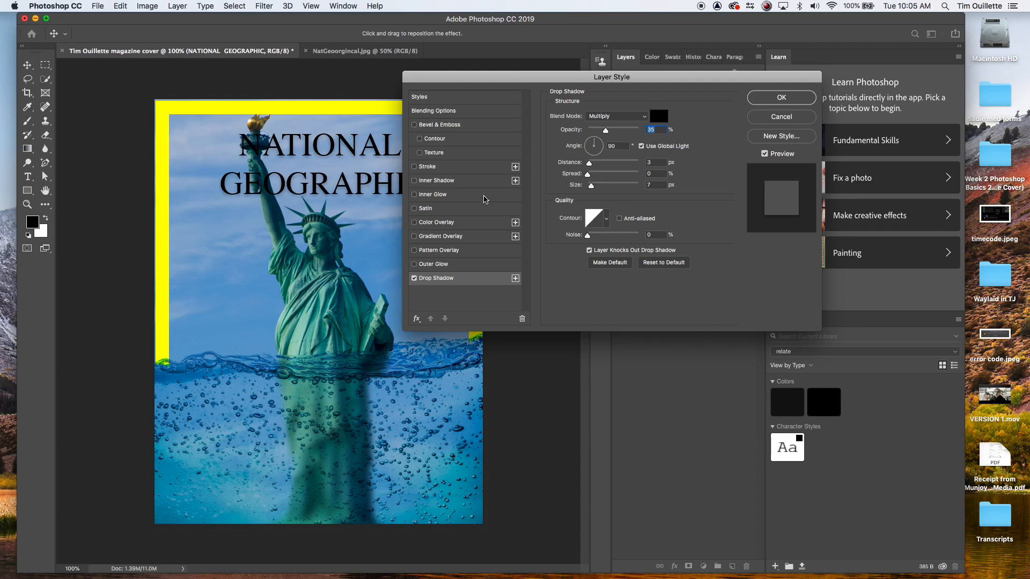
{"action": "left_click", "coordinate": [780, 98]}
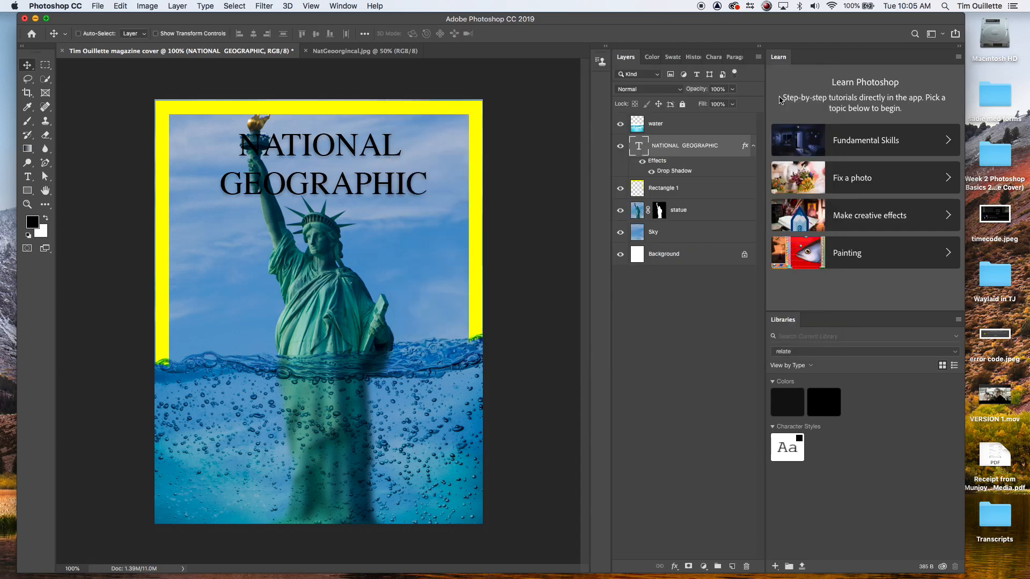
Step: Add a Gradient Overlay to the title layer, sampling the sky's blue for the gradient's left color stop
{"action": "left_click", "coordinate": [679, 566]}
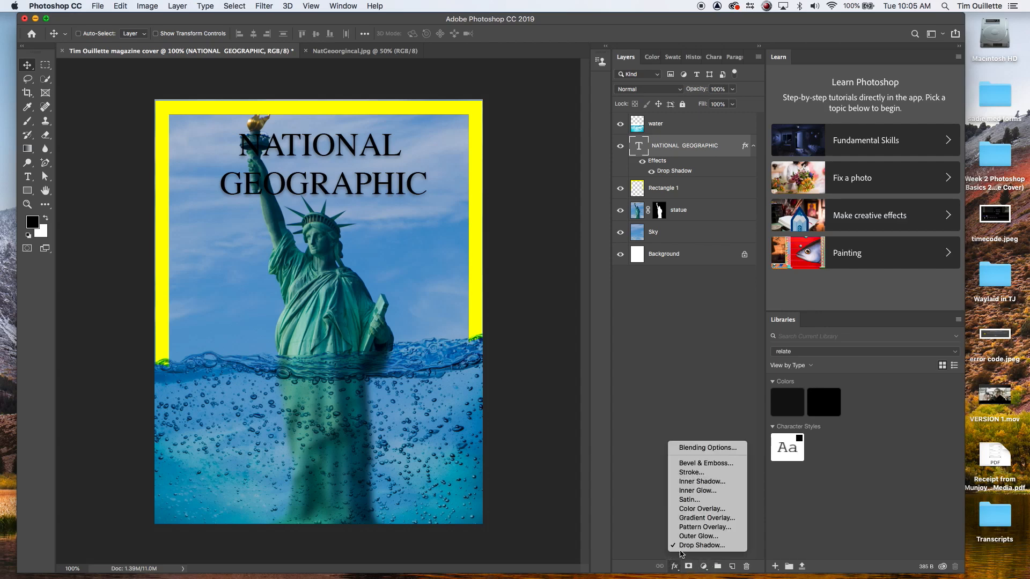
{"action": "left_click", "coordinate": [719, 519]}
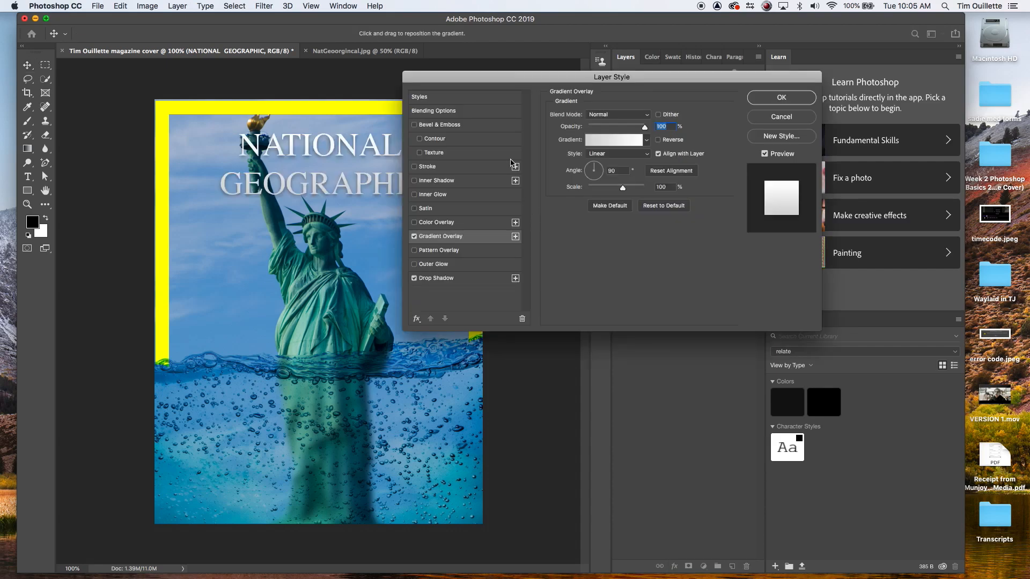
{"action": "left_click", "coordinate": [601, 142]}
{"action": "left_click", "coordinate": [411, 331]}
{"action": "left_click", "coordinate": [247, 262]}
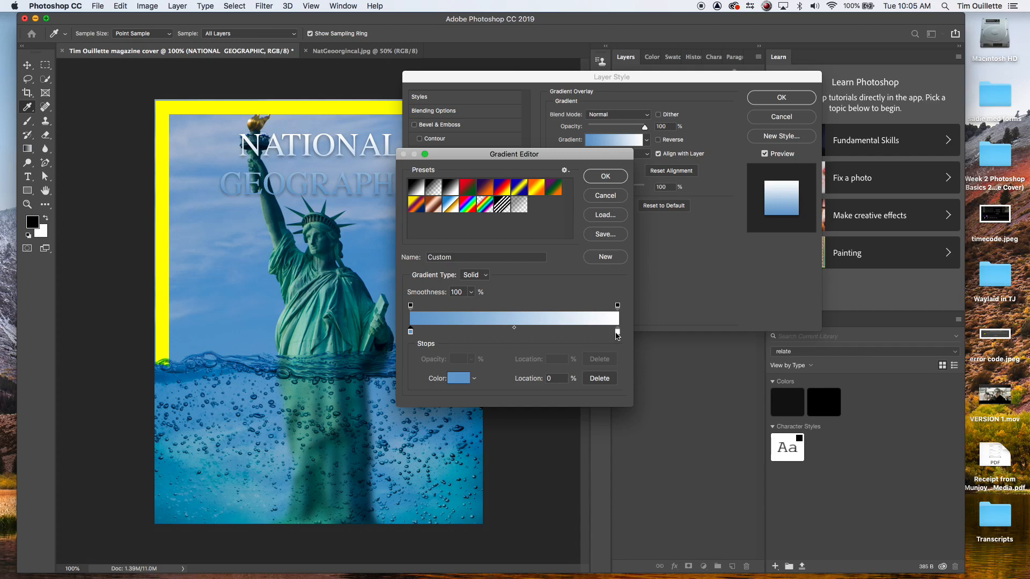
{"action": "left_click", "coordinate": [605, 176]}
Step: Edit the gradient, moving its blue-to-white midpoint toward the white end at about 89%
{"action": "left_click_drag", "start_coordinate": [597, 167], "coordinate": [598, 180]}
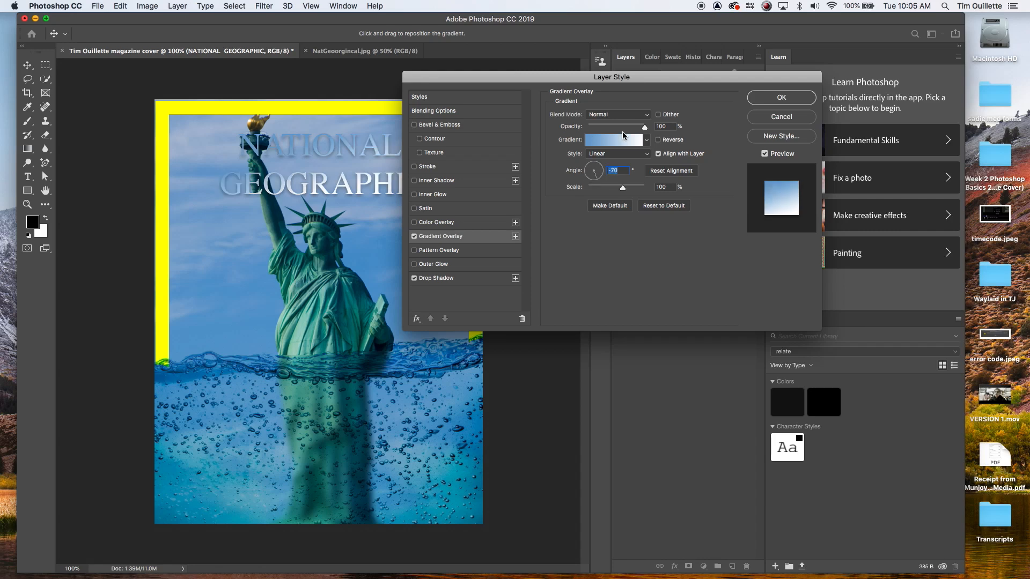
{"action": "left_click", "coordinate": [629, 141]}
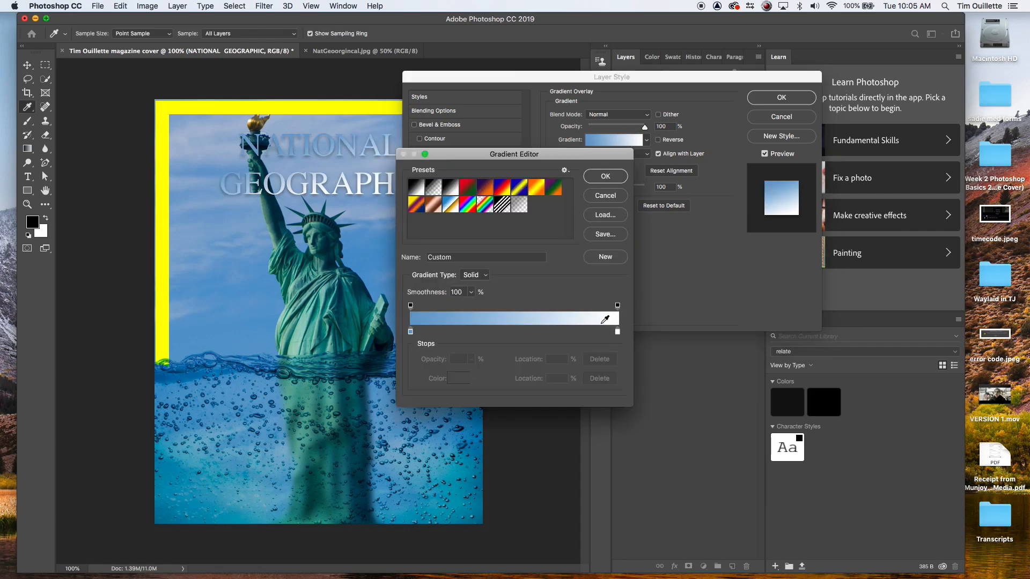
{"action": "mouse_move", "coordinate": [616, 333]}
{"action": "left_mouse_down"}
{"action": "mouse_move", "coordinate": [540, 333]}
{"action": "mouse_move", "coordinate": [617, 333]}
{"action": "left_mouse_up"}
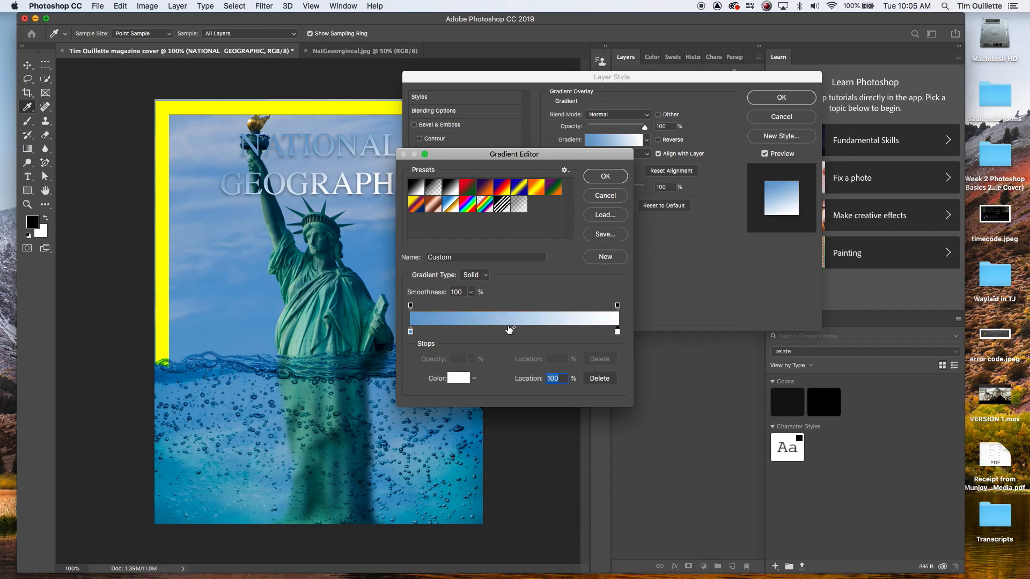
{"action": "left_click_drag", "start_coordinate": [514, 328], "coordinate": [596, 328]}
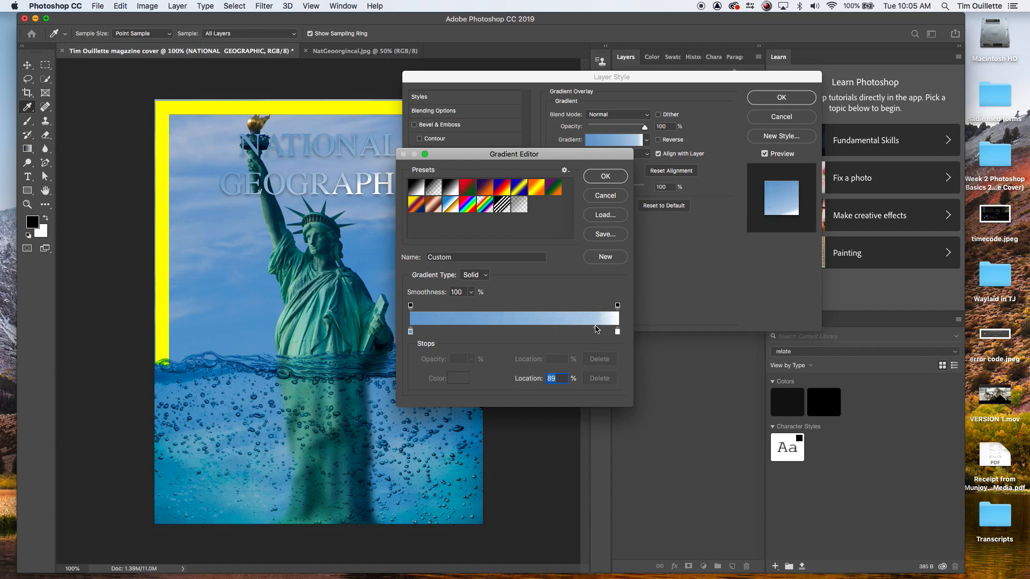
{"action": "left_click", "coordinate": [603, 179]}
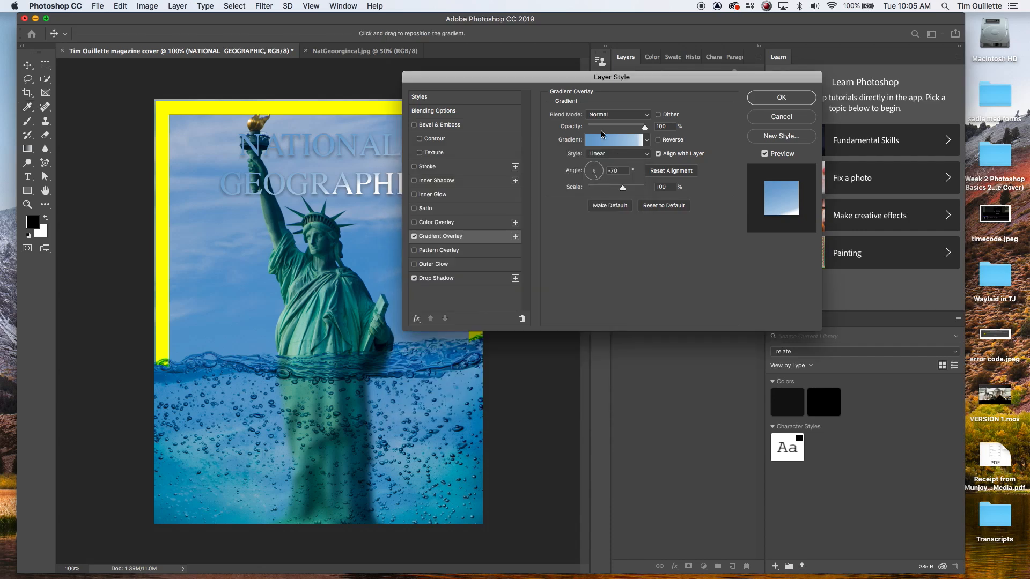
Step: Set the gradient overlay angle to -90° and apply the layer style
{"action": "left_click_drag", "start_coordinate": [611, 77], "coordinate": [667, 50]}
{"action": "left_click", "coordinate": [652, 153]}
{"action": "left_click", "coordinate": [651, 153]}
{"action": "left_click_drag", "start_coordinate": [651, 150], "coordinate": [655, 153]}
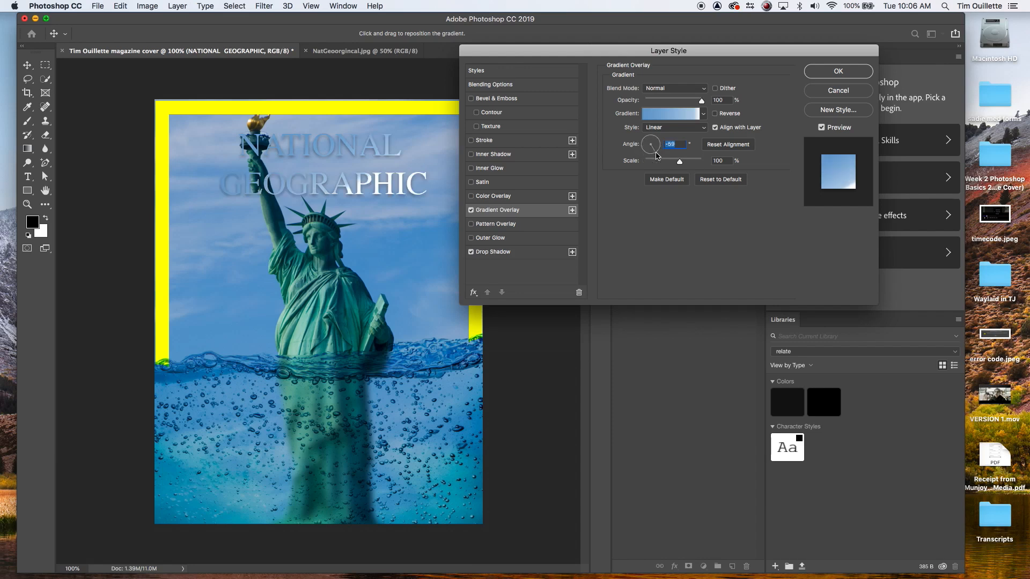
{"action": "type", "text": "0"}
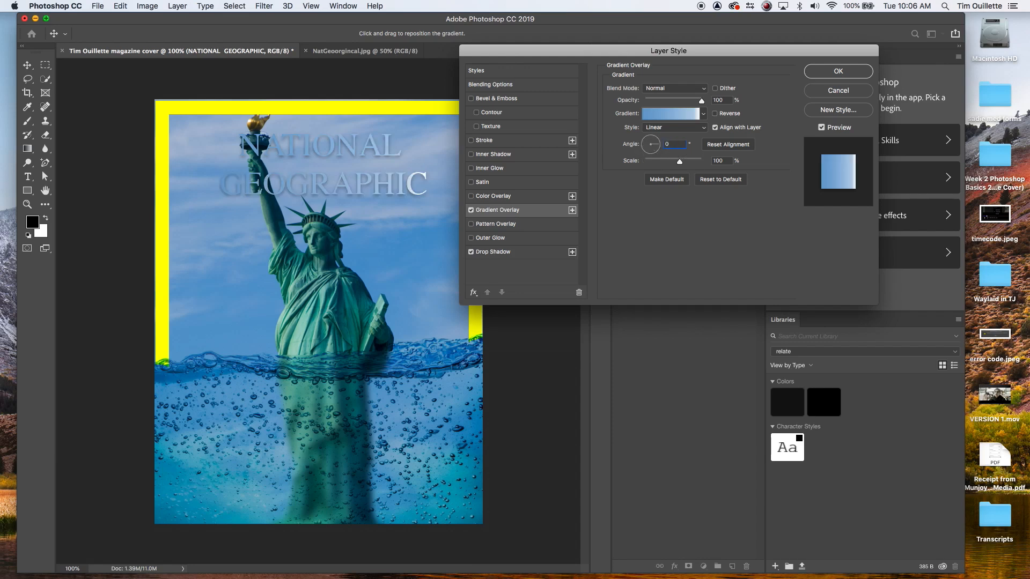
{"action": "type", "text": "-90"}
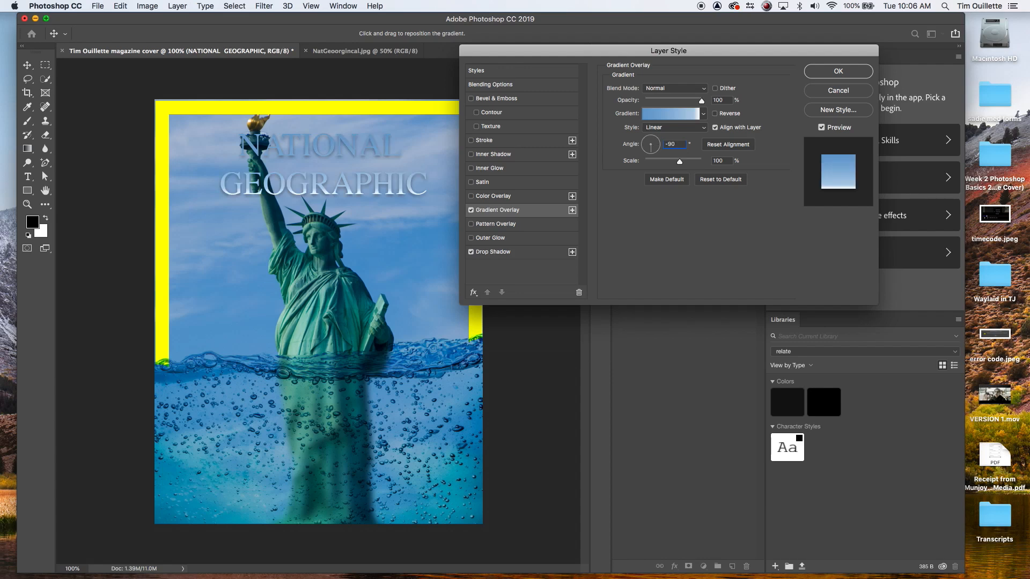
{"action": "key", "text": "Return"}
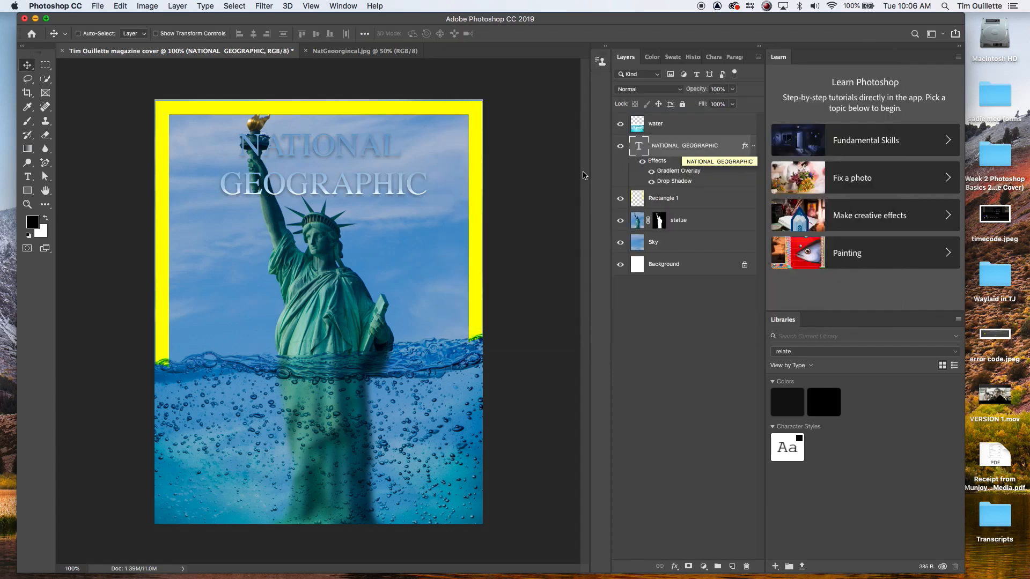
Step: Compare the title's gradient with the NatGeoorginal.jpg reference cover by switching between documents
{"action": "left_click", "coordinate": [346, 52]}
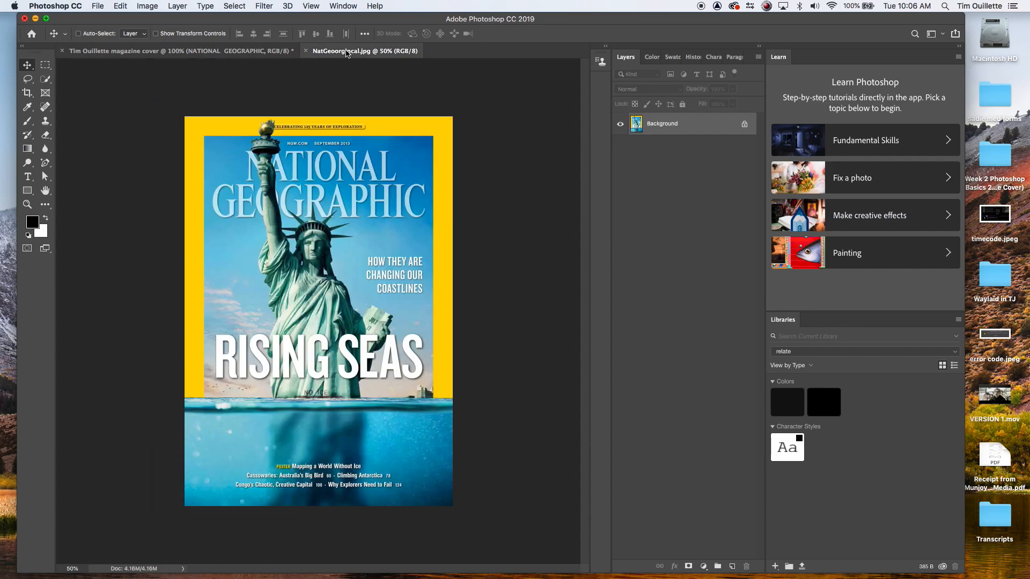
{"action": "left_click", "coordinate": [252, 52]}
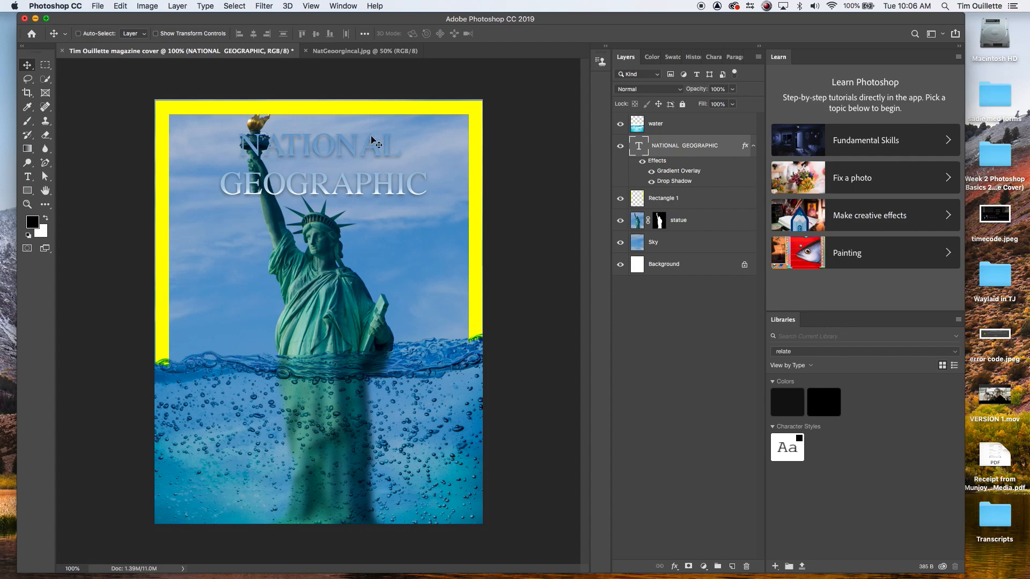
{"action": "left_click", "coordinate": [346, 52]}
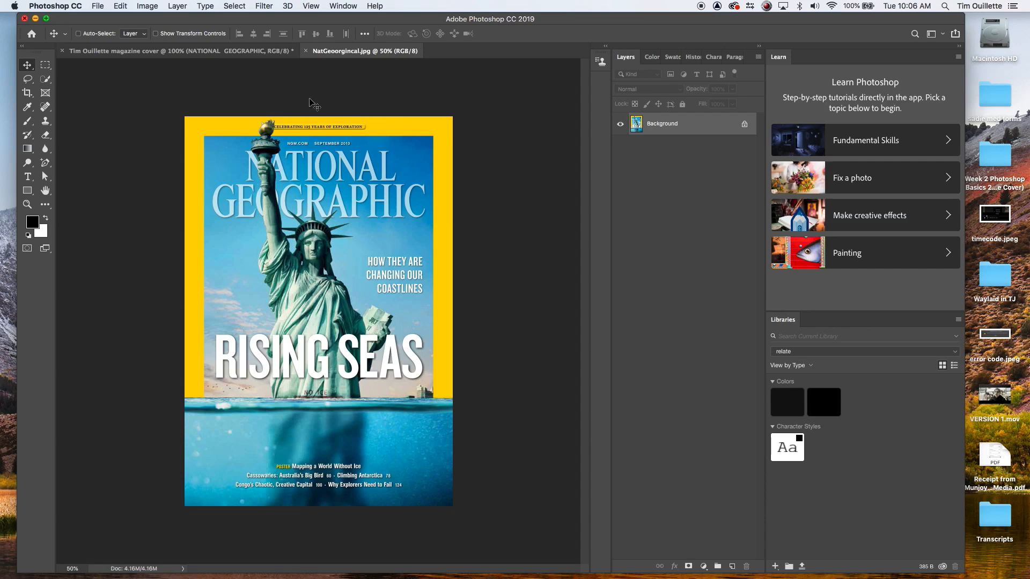
{"action": "left_click", "coordinate": [229, 52]}
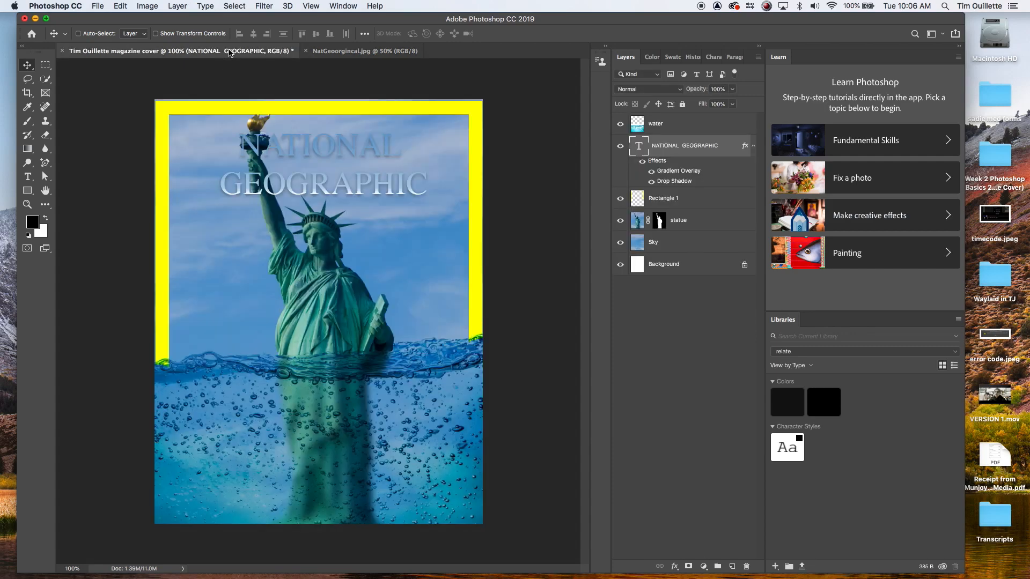
{"action": "left_click", "coordinate": [343, 52]}
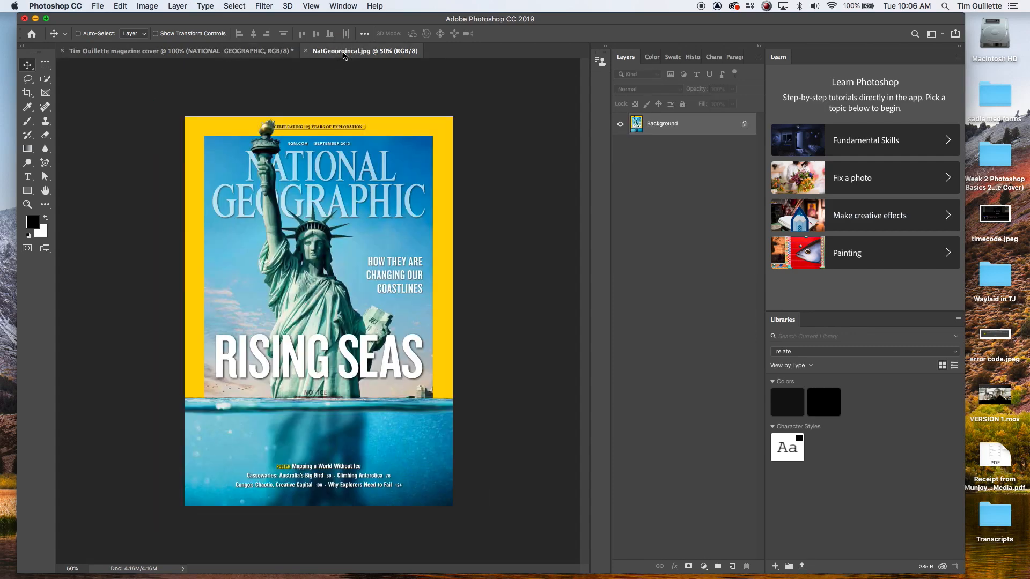
{"action": "left_click", "coordinate": [238, 52]}
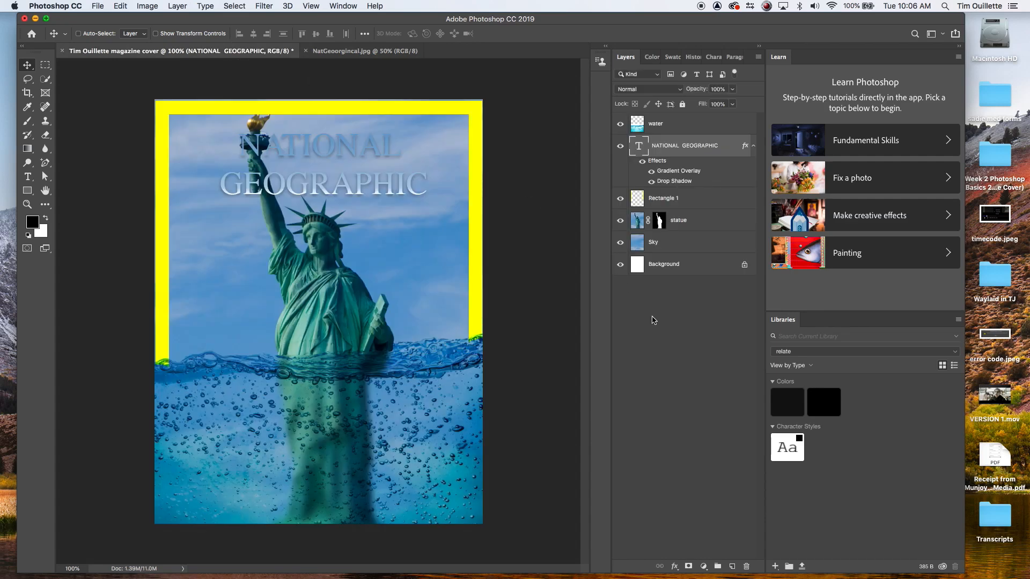
Step: Select the statue layer
{"action": "left_click", "coordinate": [679, 220]}
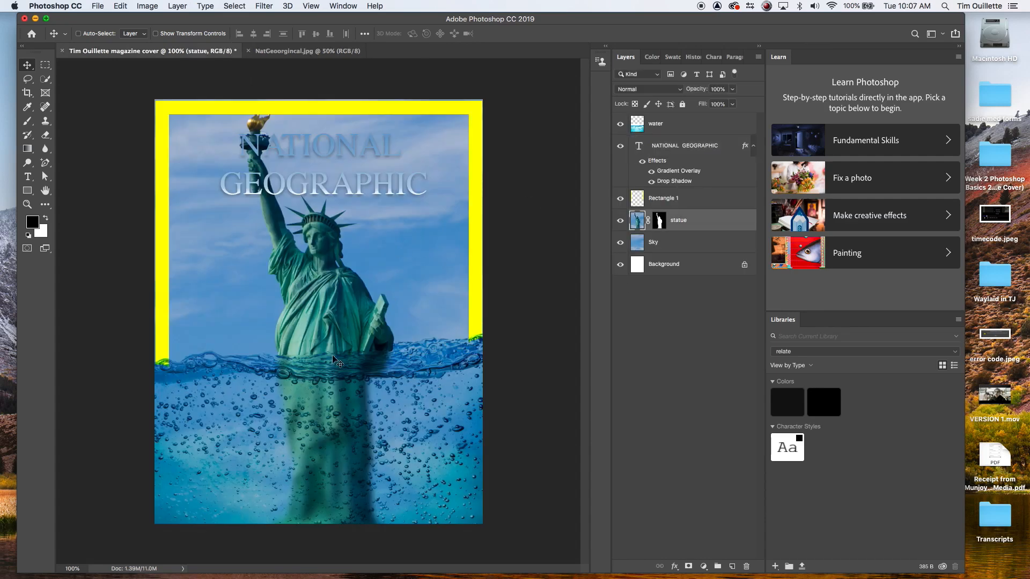